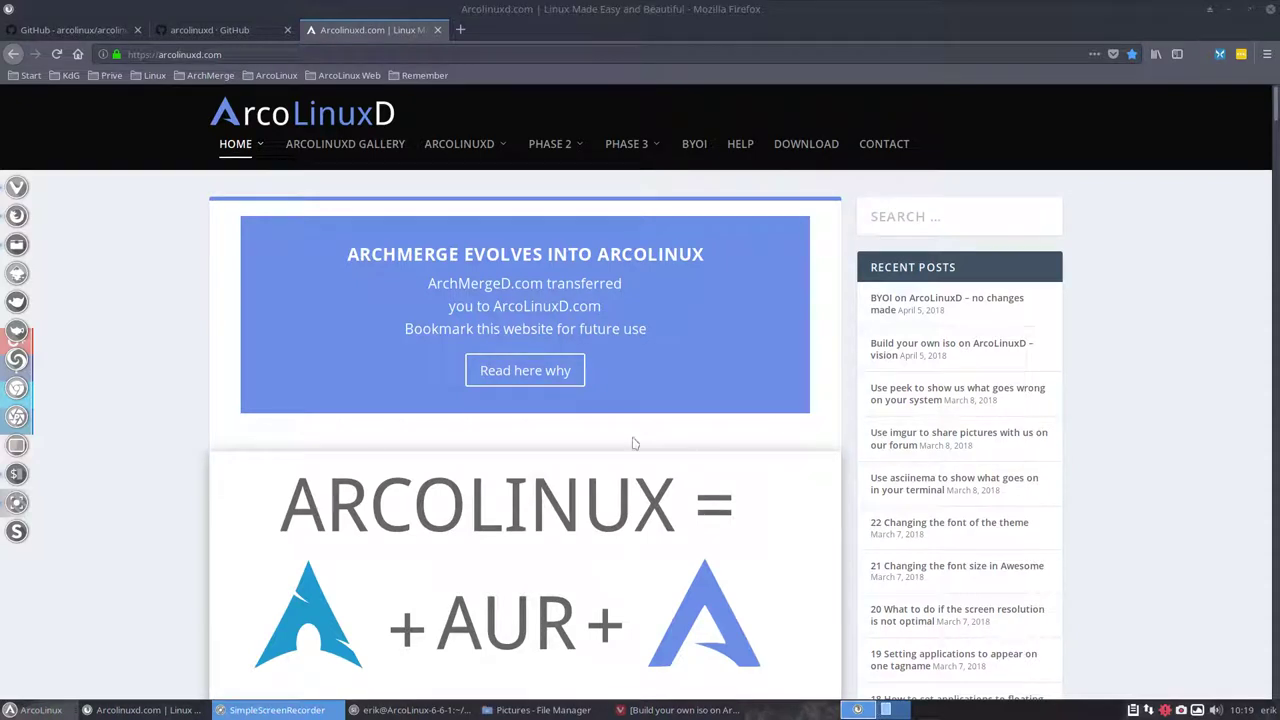
Open the 'BYOI on ArcoLinuxD – no changes made' post from arcolinuxd.com's BYOI category
left_click(172, 463)
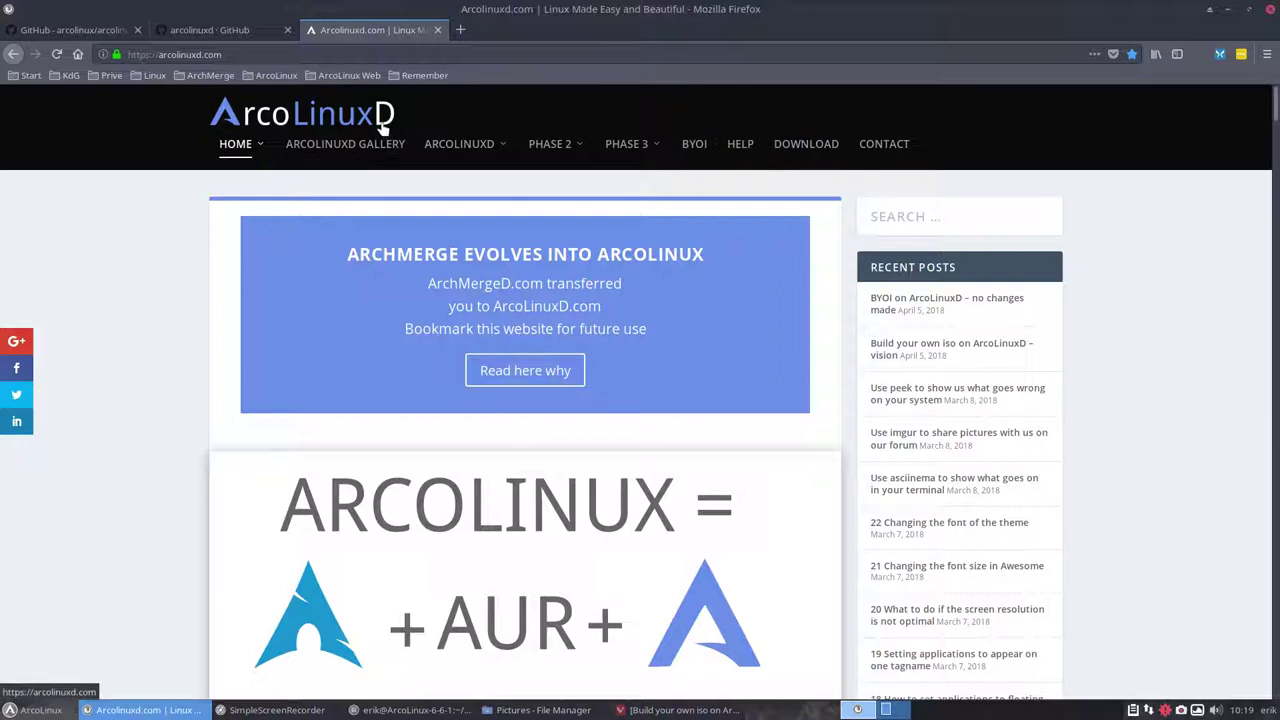
left_click(694, 145)
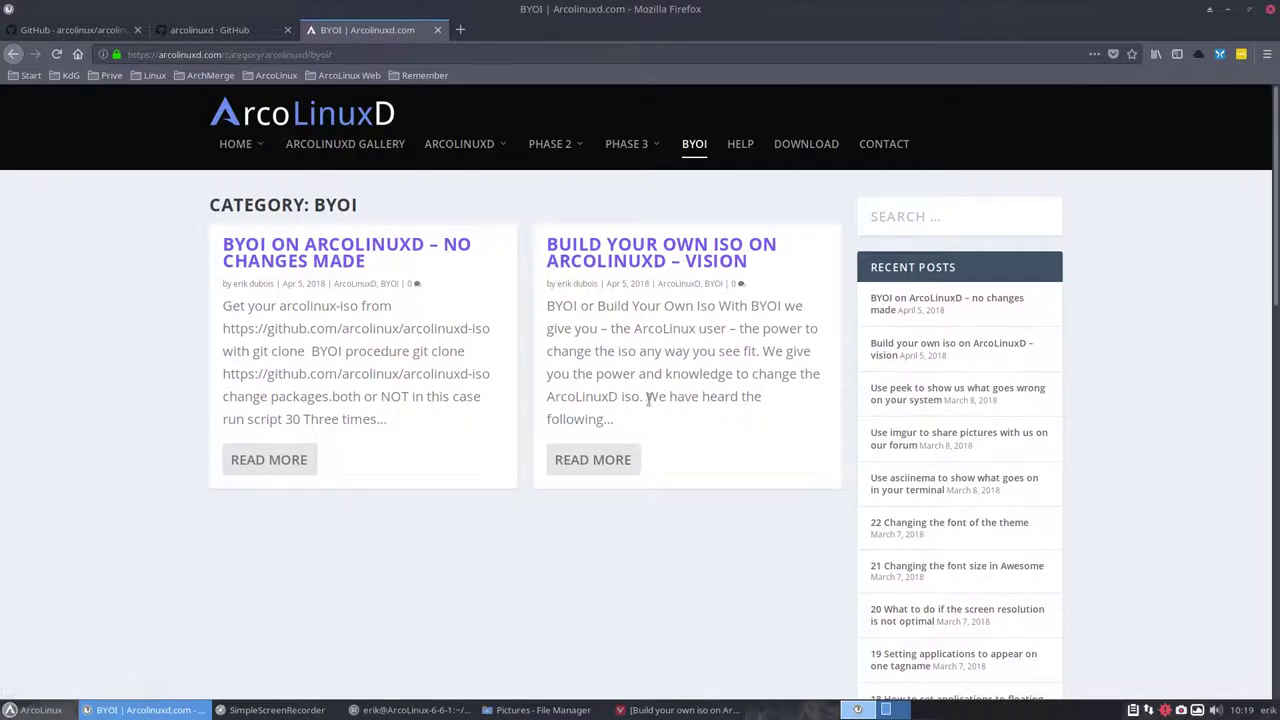
left_click(306, 253)
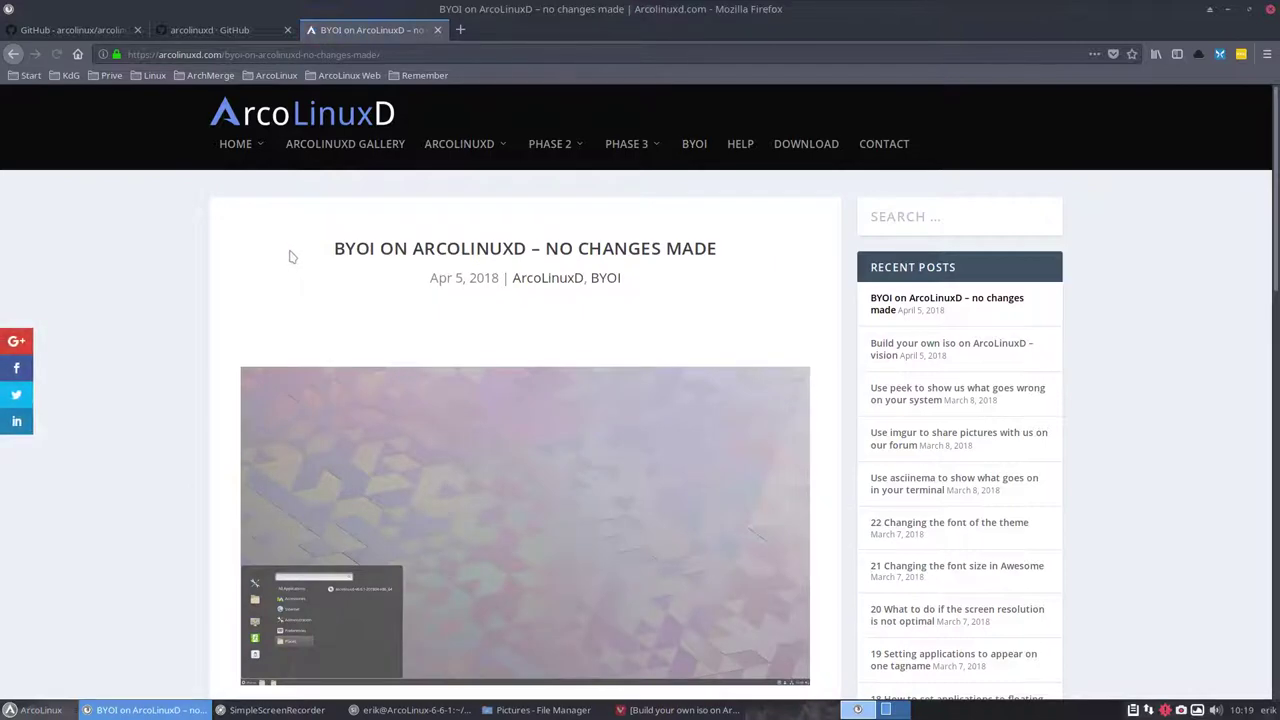
Scroll through the post's five-step BYOI procedure and highlight 'NO CHANGES MADE' in its title
scroll(282, 257, "down", 4)
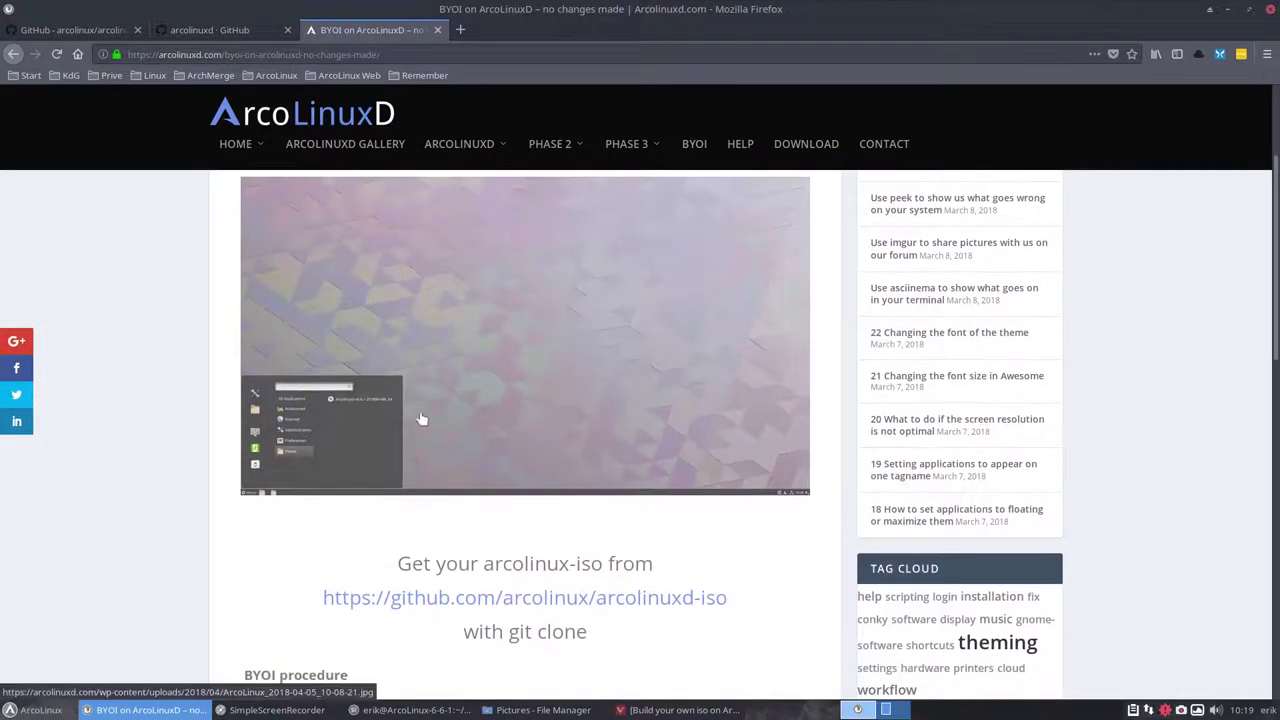
scroll(229, 343, "down", 5)
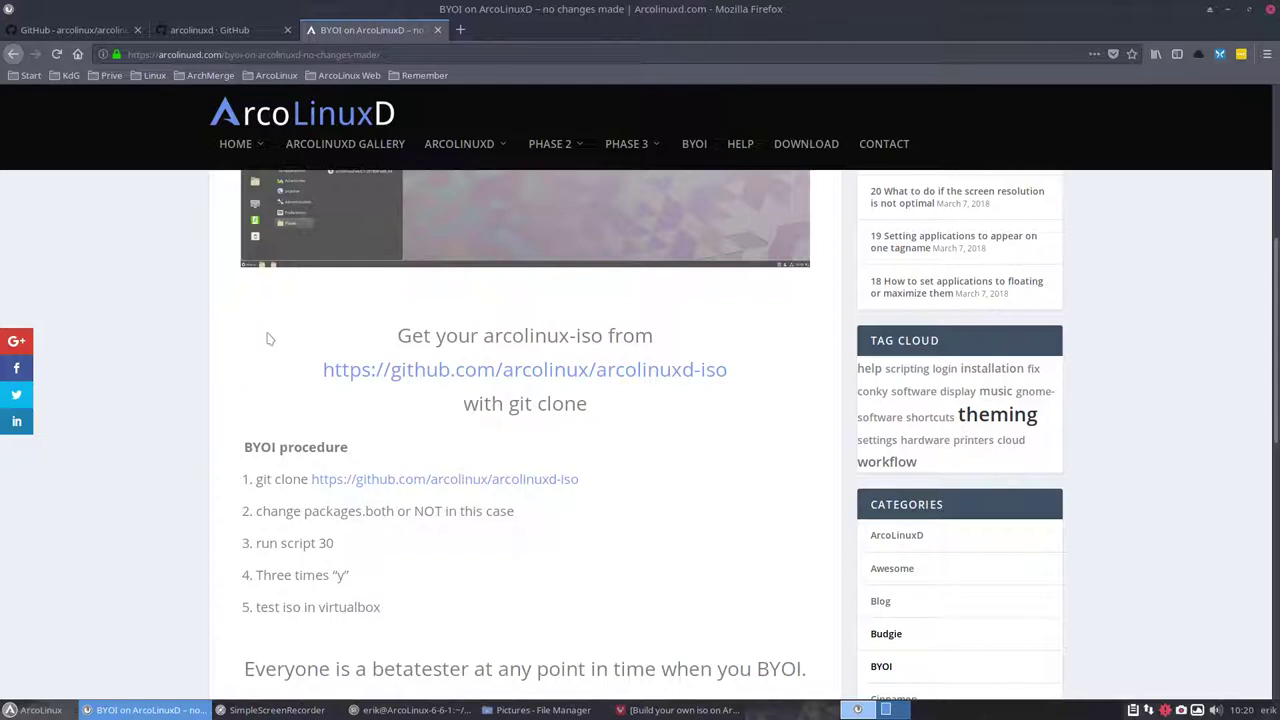
scroll(268, 339, "down", 1)
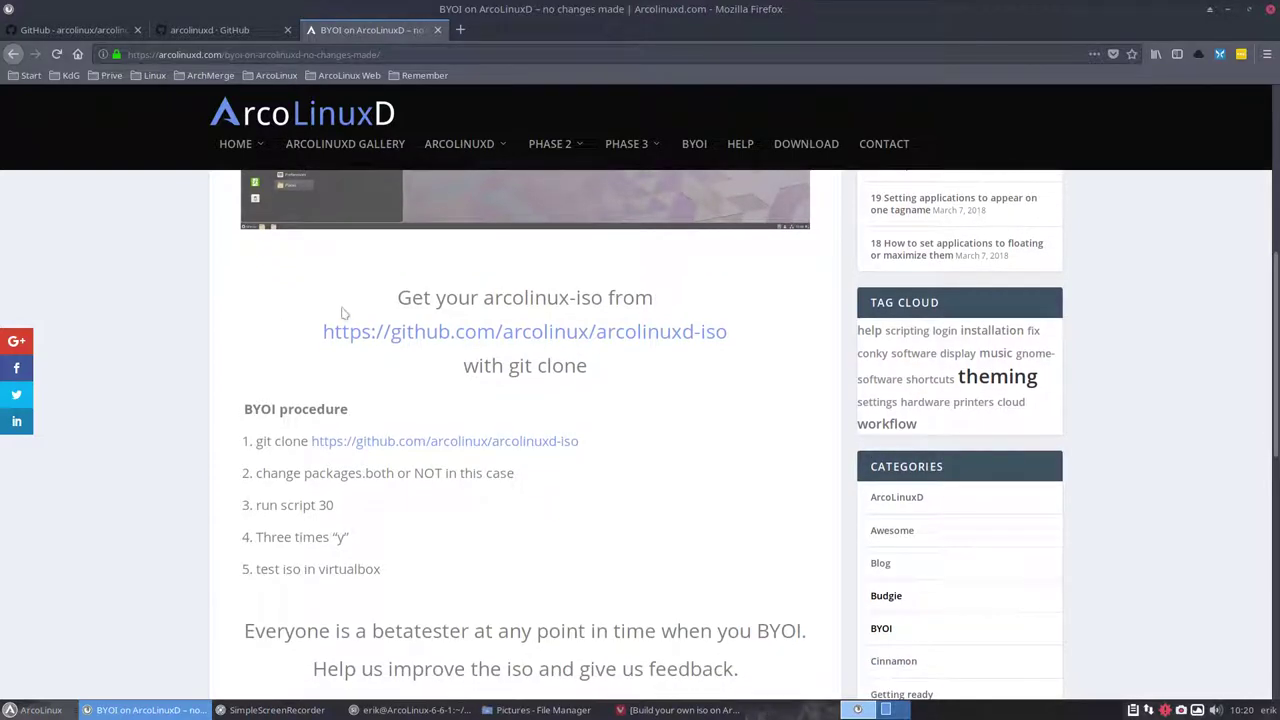
scroll(362, 405, "down", 5)
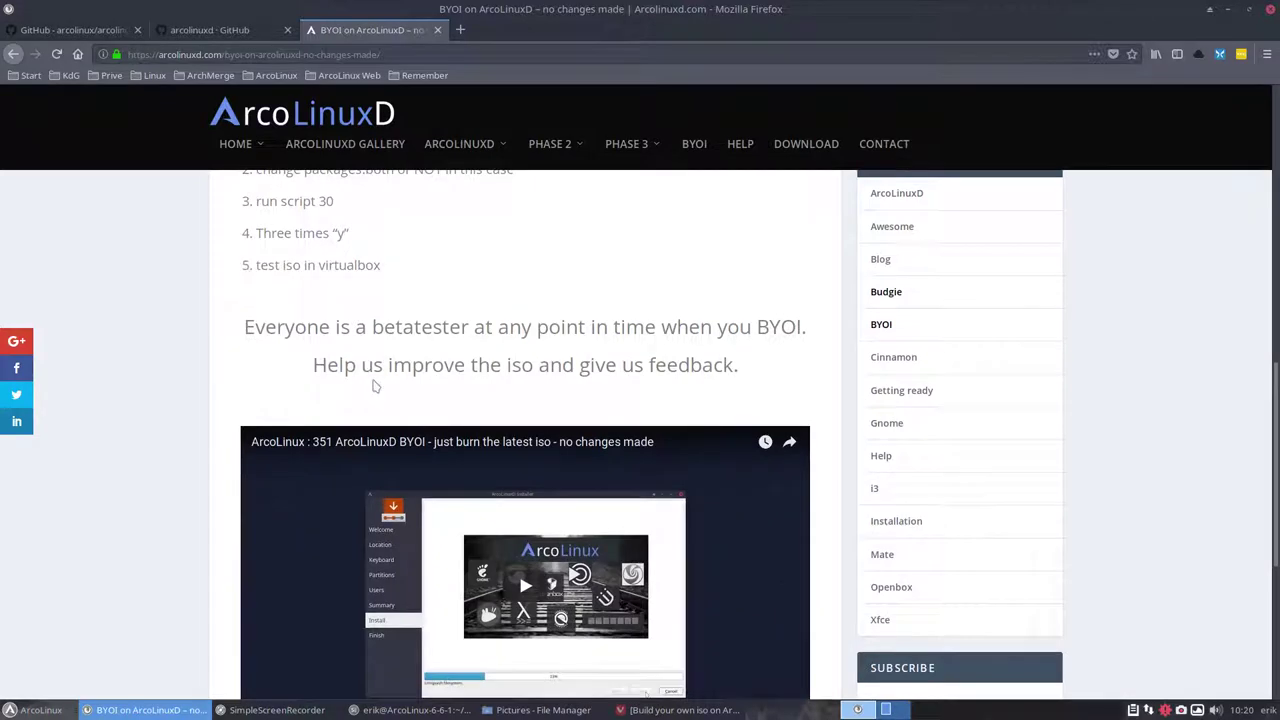
scroll(374, 386, "up", 10)
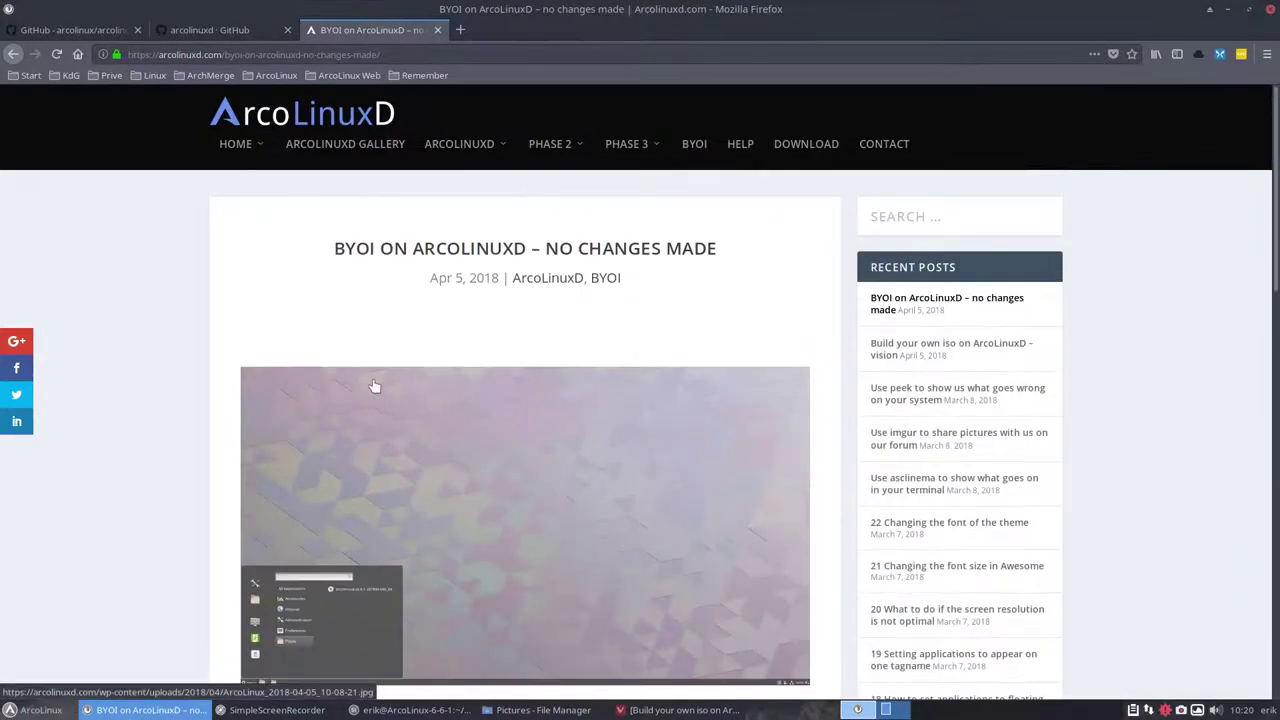
left_click_drag(544, 248, 718, 250)
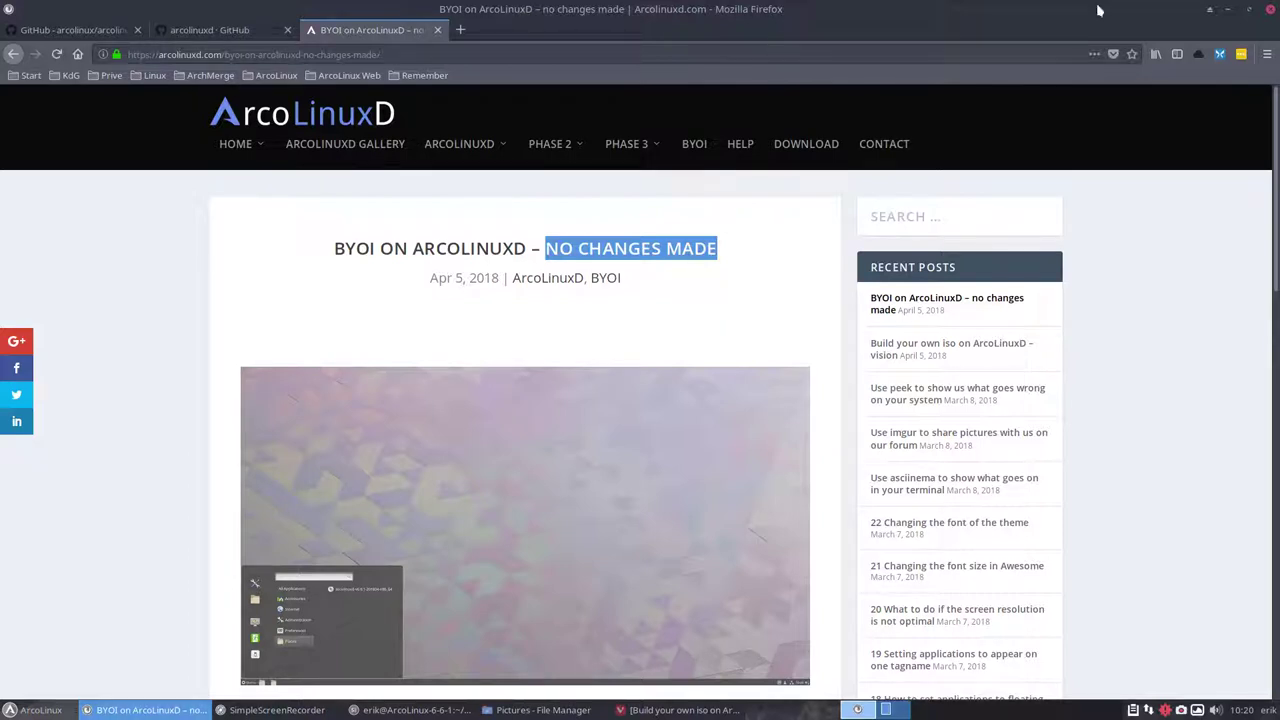
Copy the clone URL from the GitHub arcolinuxd-iso repository page
left_click(116, 24)
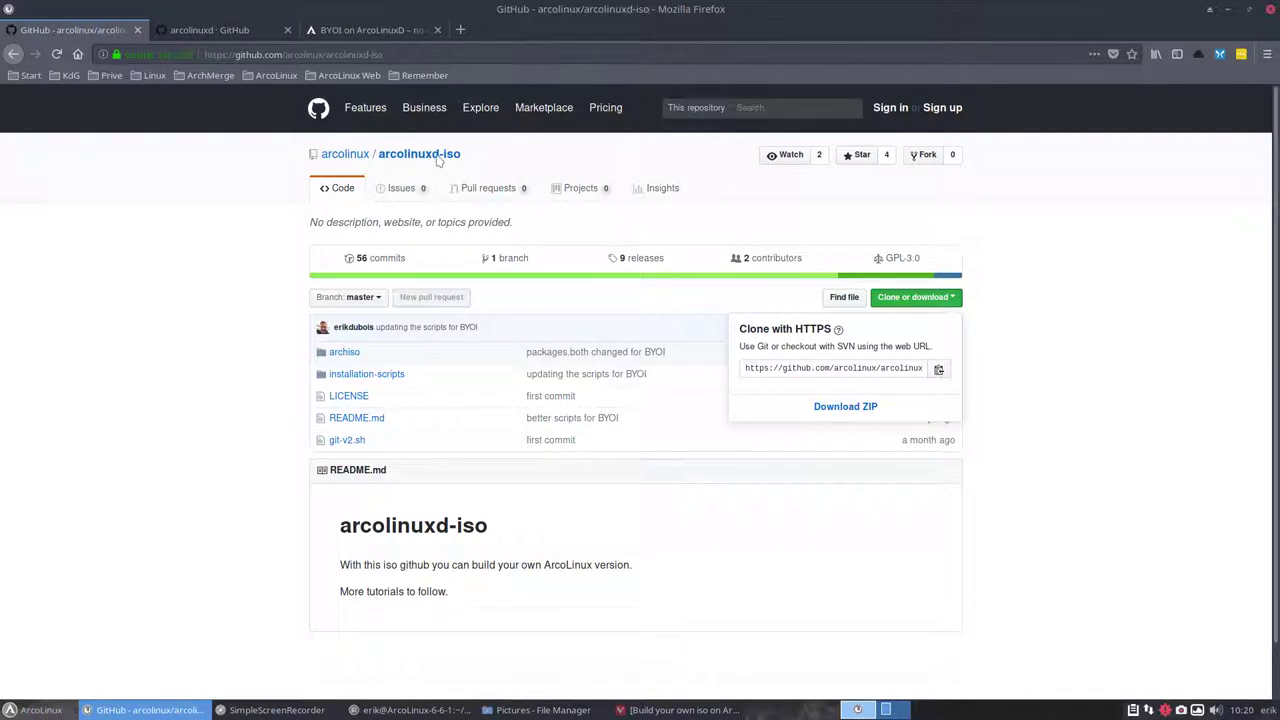
left_click(939, 370)
Delete the old ARCOLINUX folder from the home folder in Thunar
left_click(1236, 14)
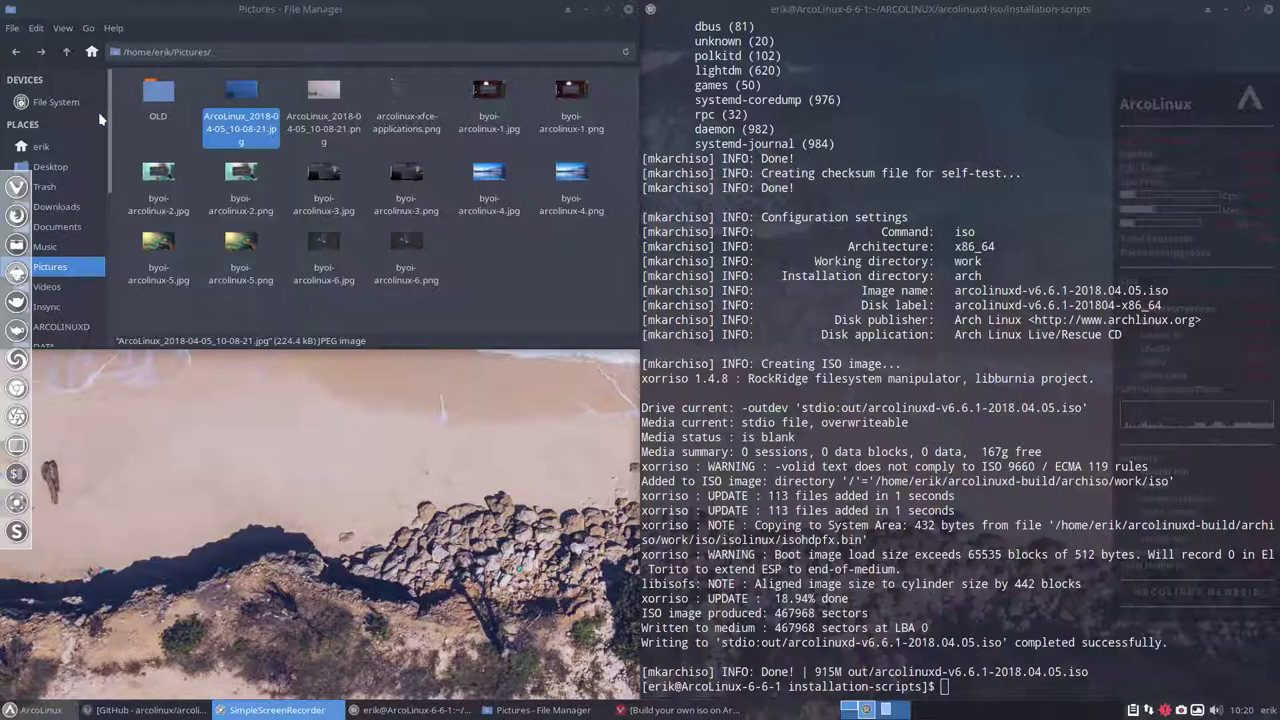
left_click(59, 149)
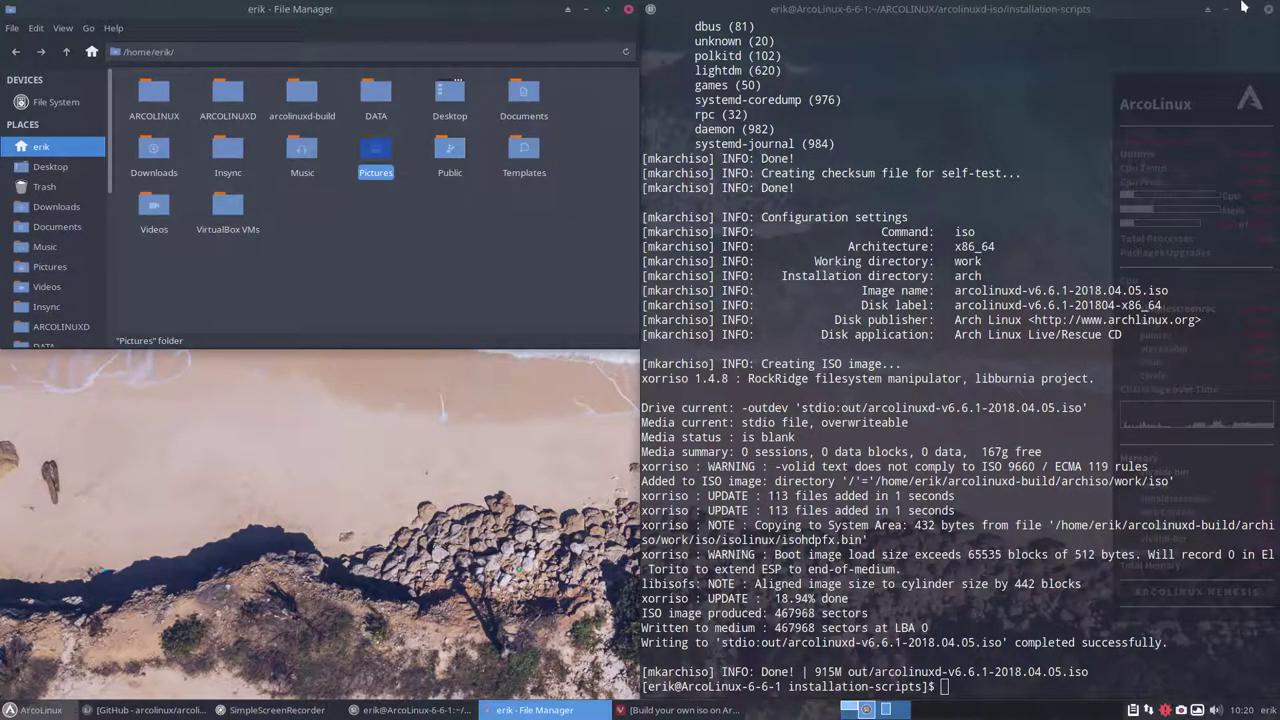
left_click(1268, 10)
left_click_drag(366, 10, 726, 86)
left_click(516, 167)
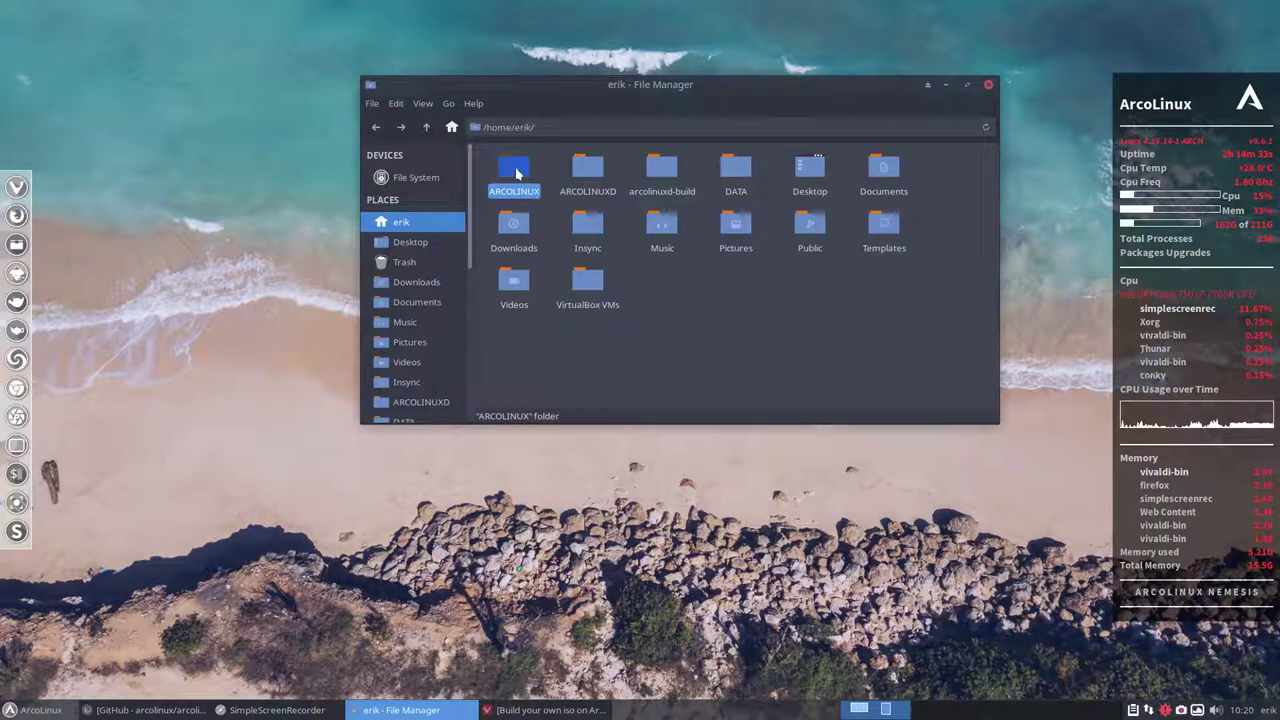
key("Delete")
Open a termite terminal in the home folder from Thunar's context menu
left_click(514, 166)
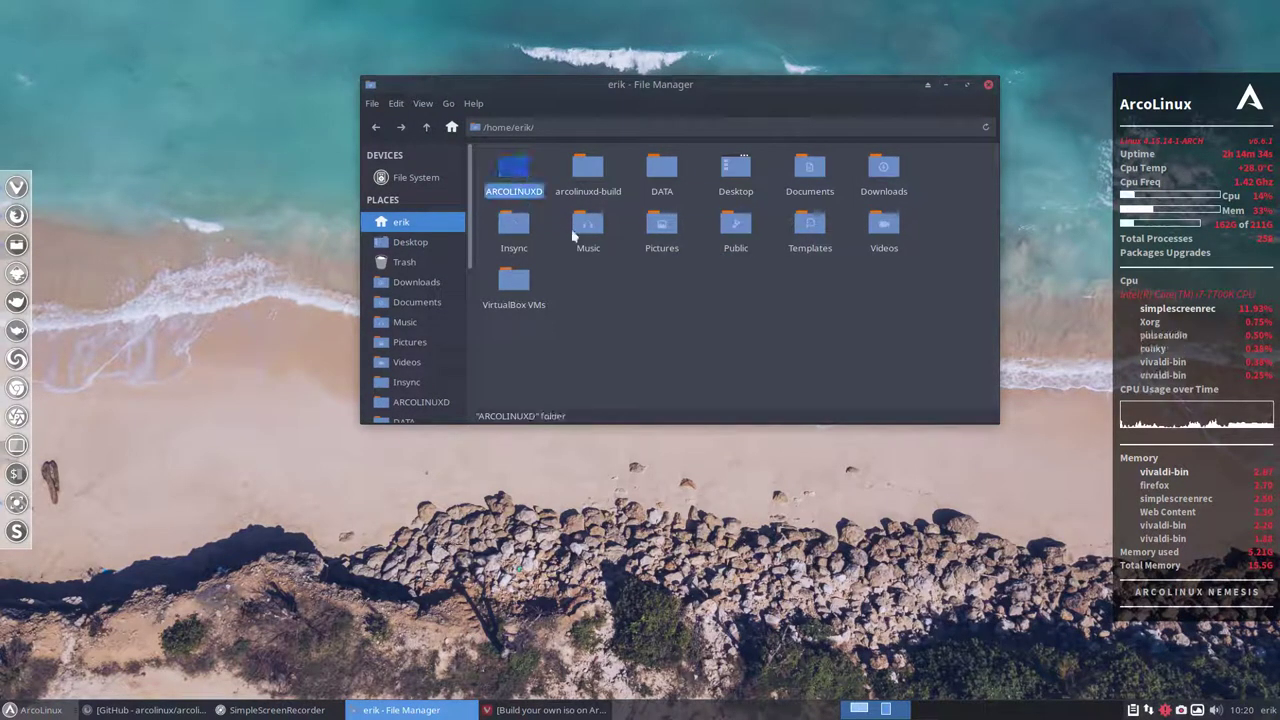
left_click(590, 170)
right_click(670, 265)
left_click(689, 284)
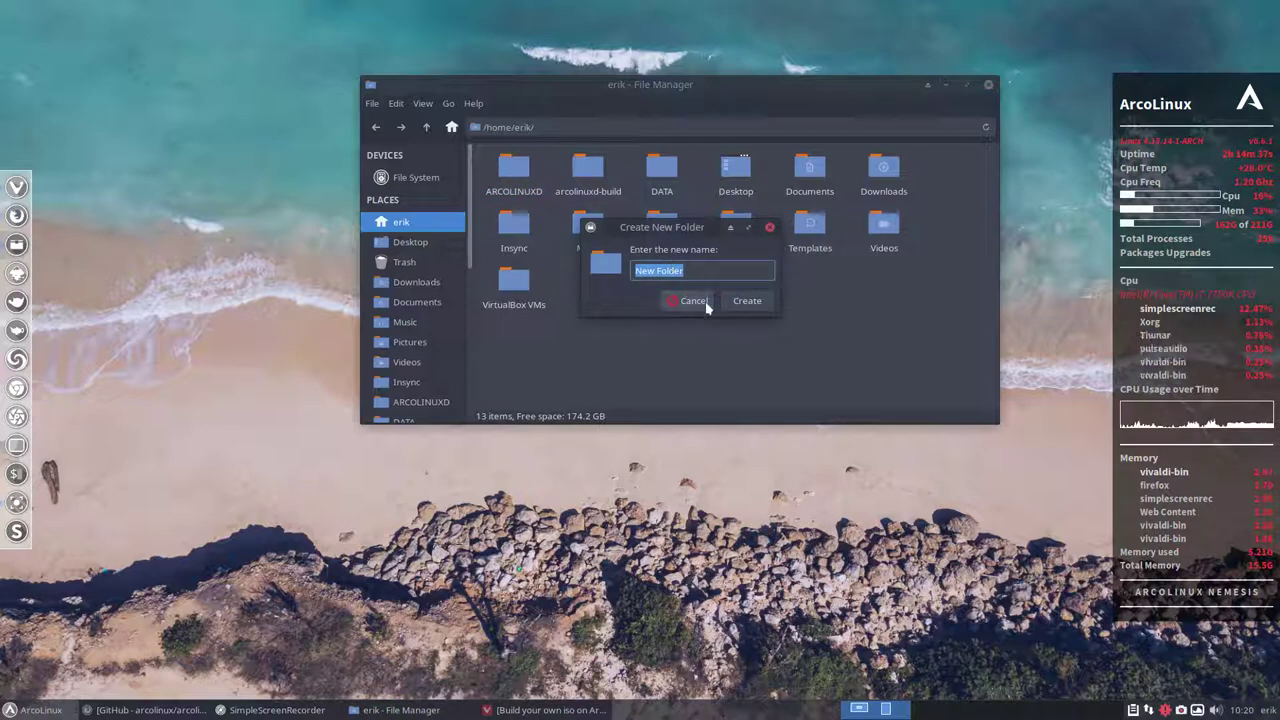
left_click(690, 299)
right_click(712, 330)
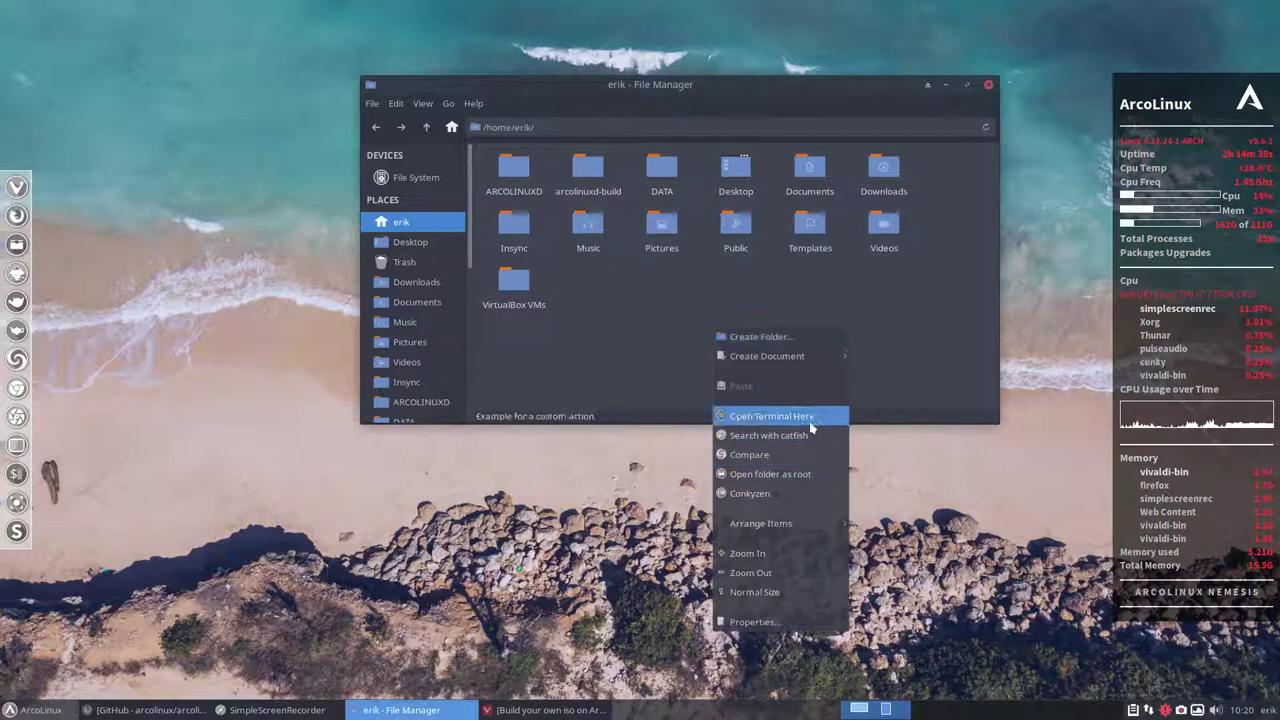
left_click(810, 424)
Remove arcolinuxd-build with sudo rm -rf arcolinuxd-build/, entering the administrator password
left_click_drag(434, 254, 813, 237)
type("./30-build-the-iso-local.sh")
key("Up")
key("Up")
key("Up")
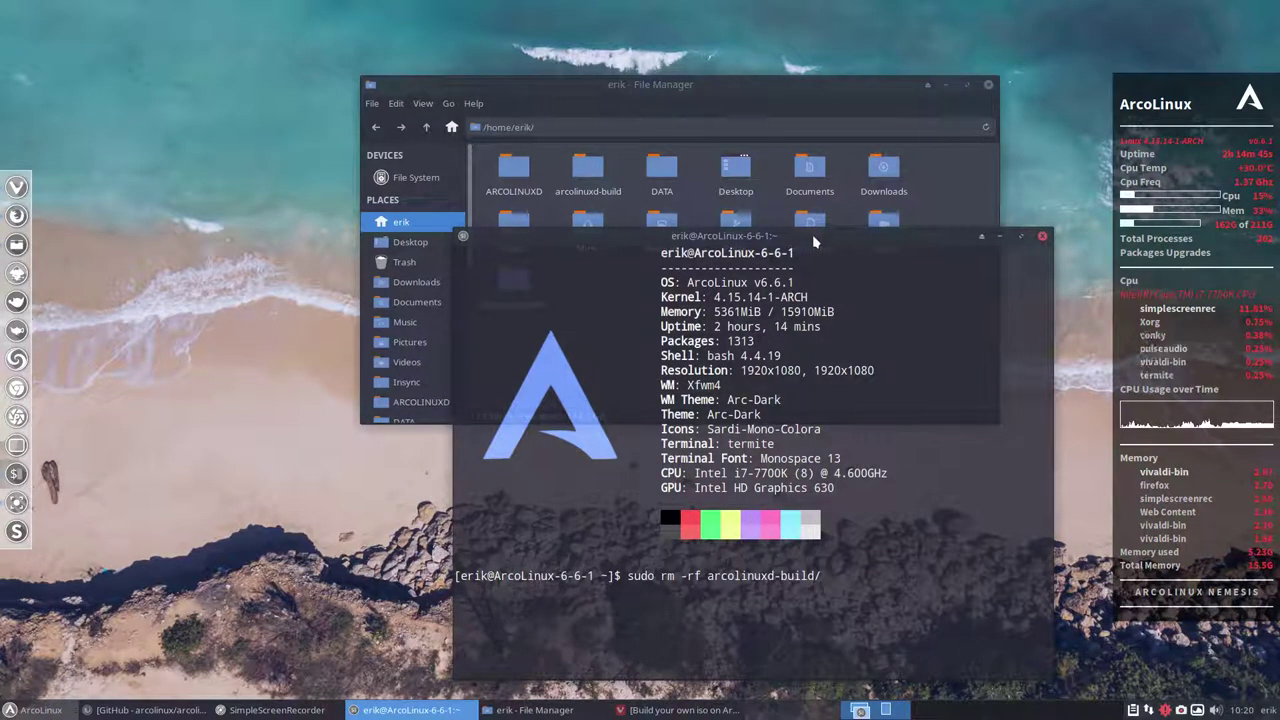
key("Return")
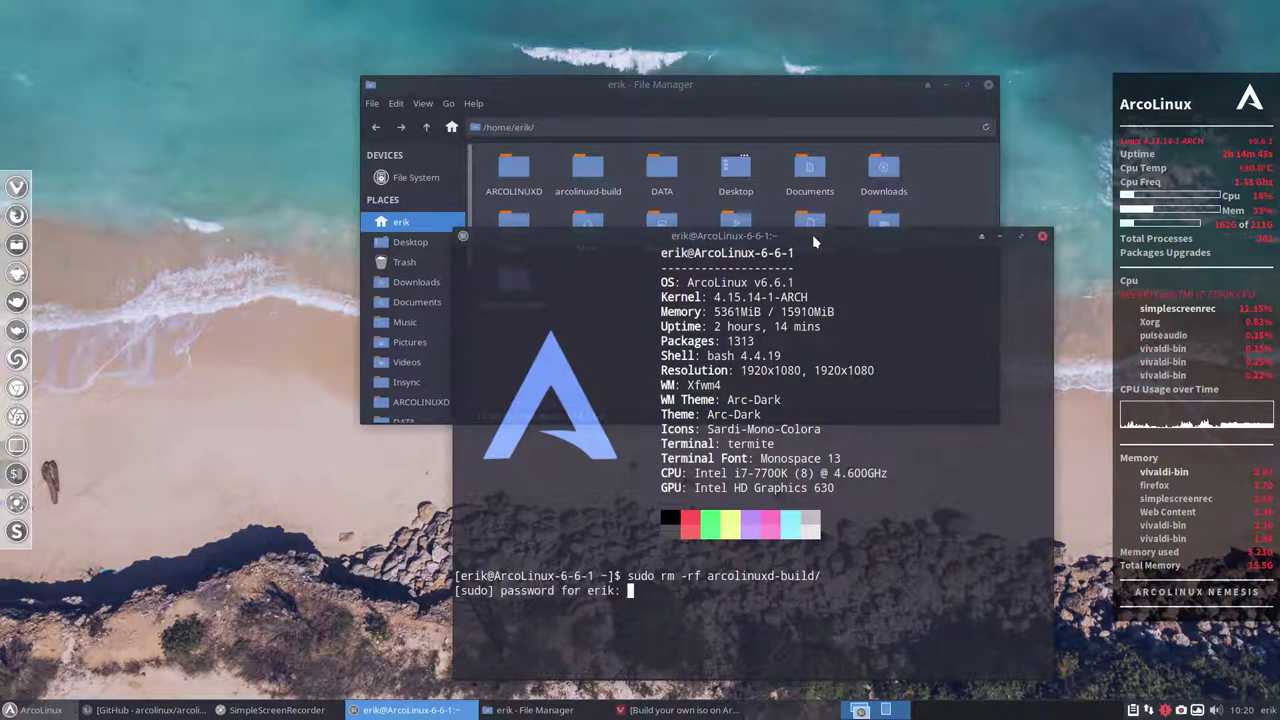
key("Return")
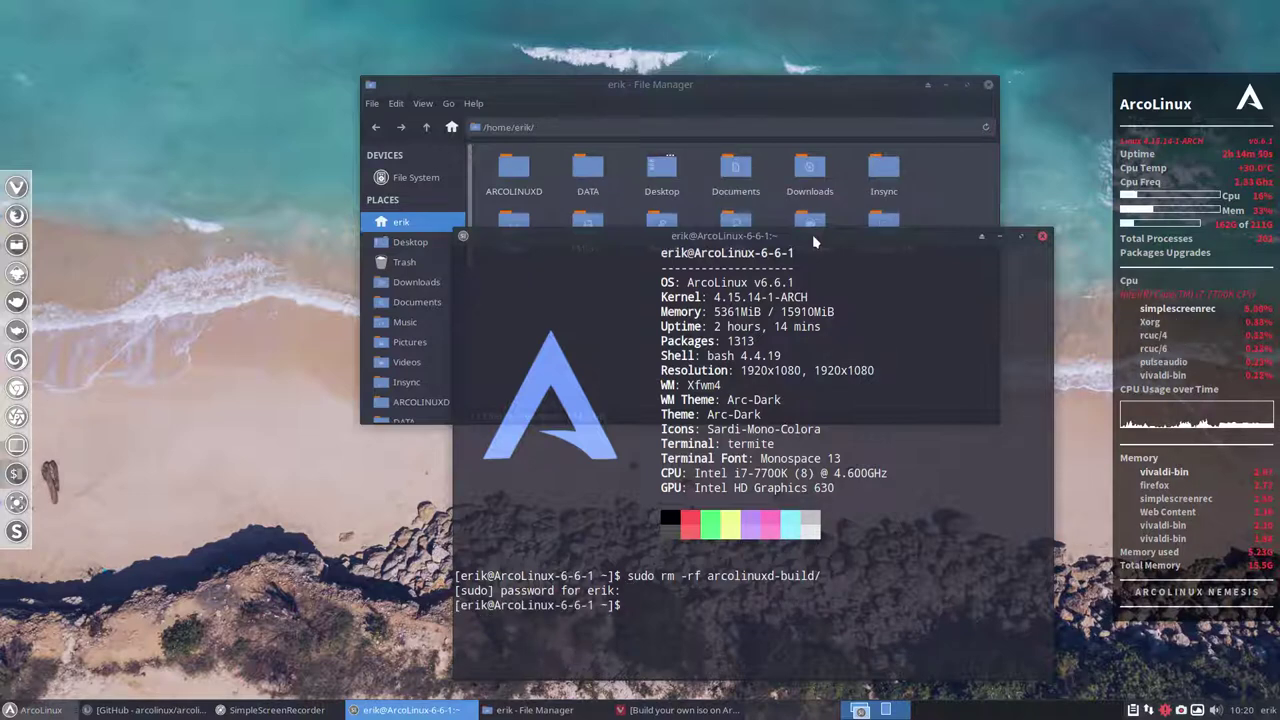
Create a new folder named ARCOLINUX in the home folder
left_click(1042, 237)
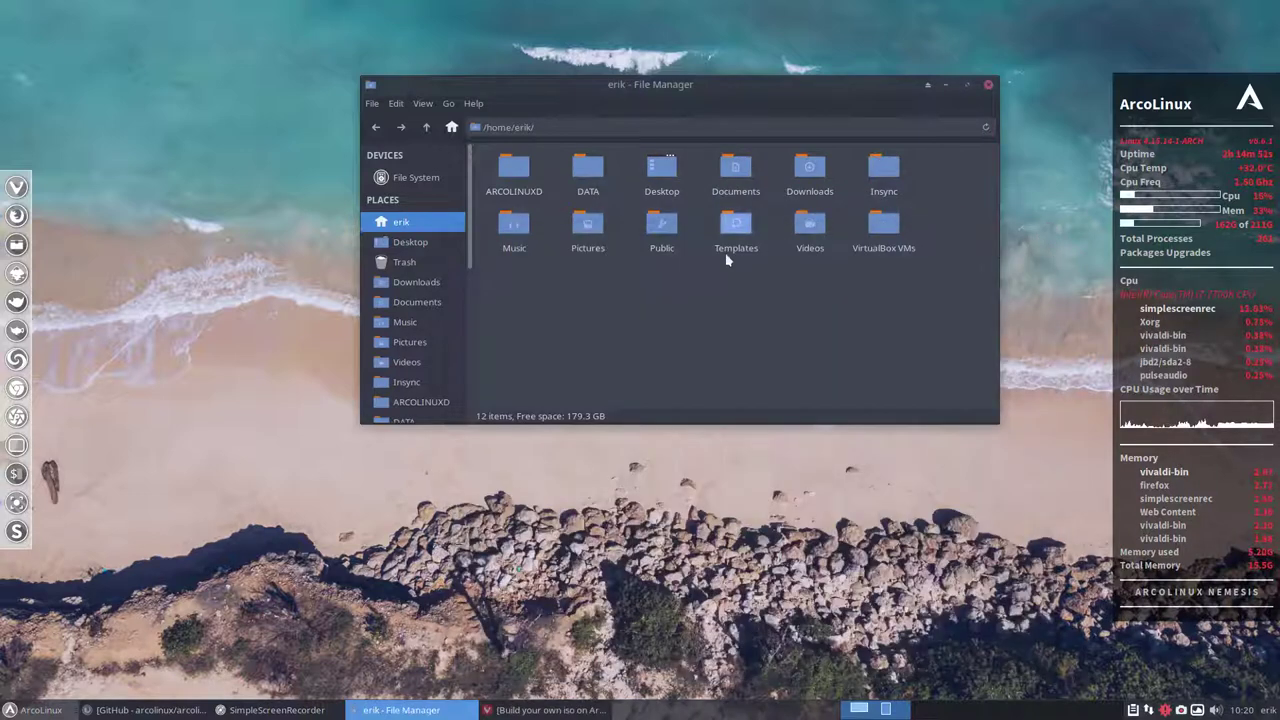
left_click(511, 165)
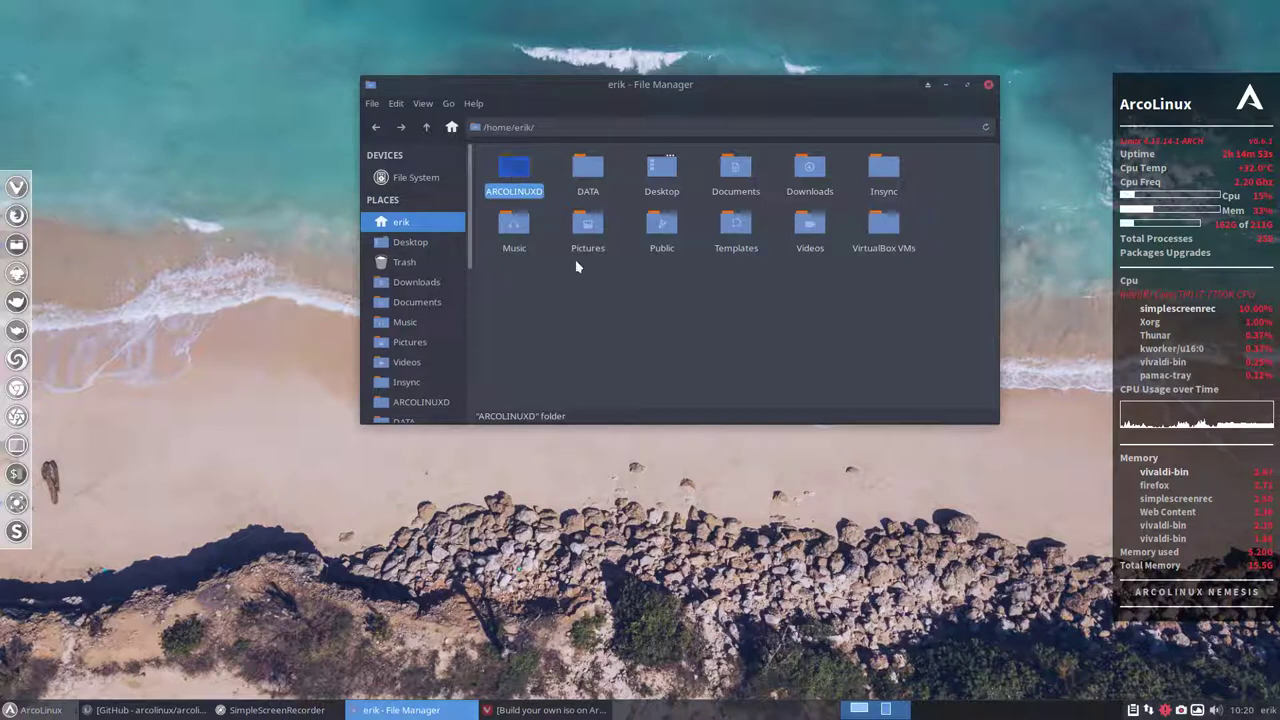
right_click(638, 345)
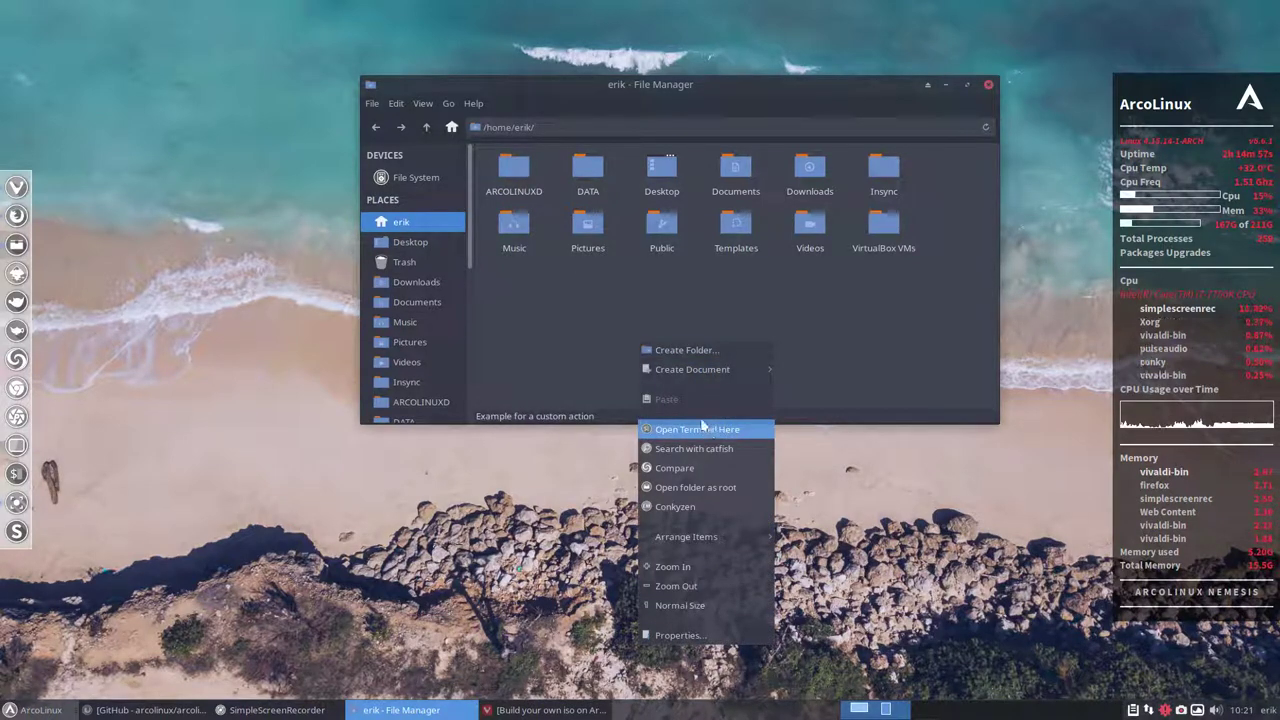
left_click(700, 351)
type("ARCOLILNU")
key("BackSpace")
key("BackSpace")
key("BackSpace")
type("NUX")
key("Return")
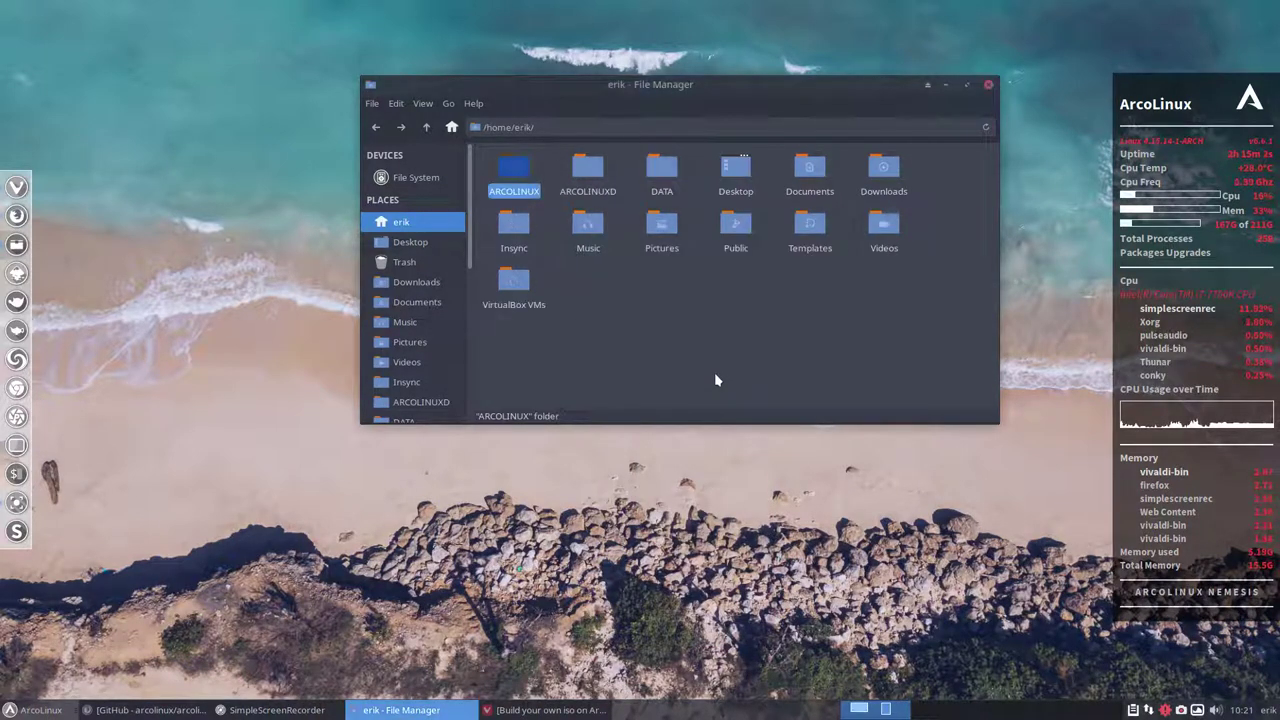
Inside ARCOLINUX, open a terminal and git clone the copied arcolinuxd-iso URL
double_click(512, 170)
right_click(536, 208)
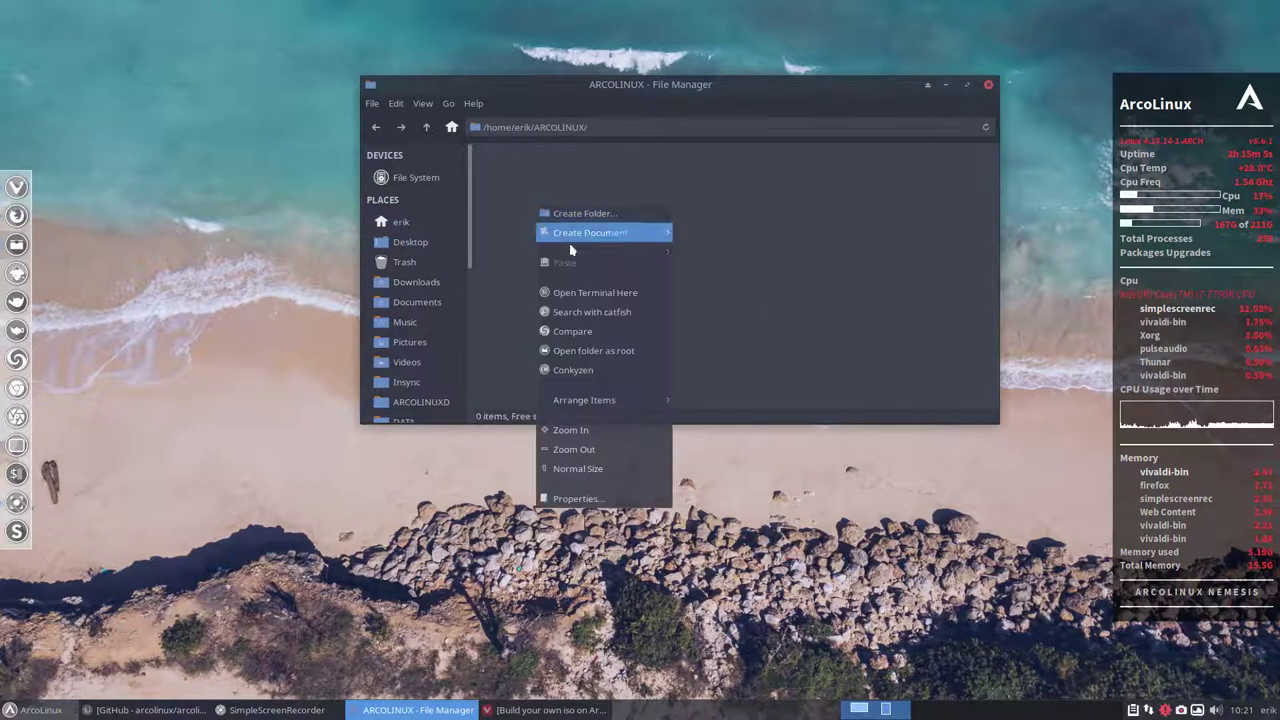
left_click(610, 292)
type("git clone")
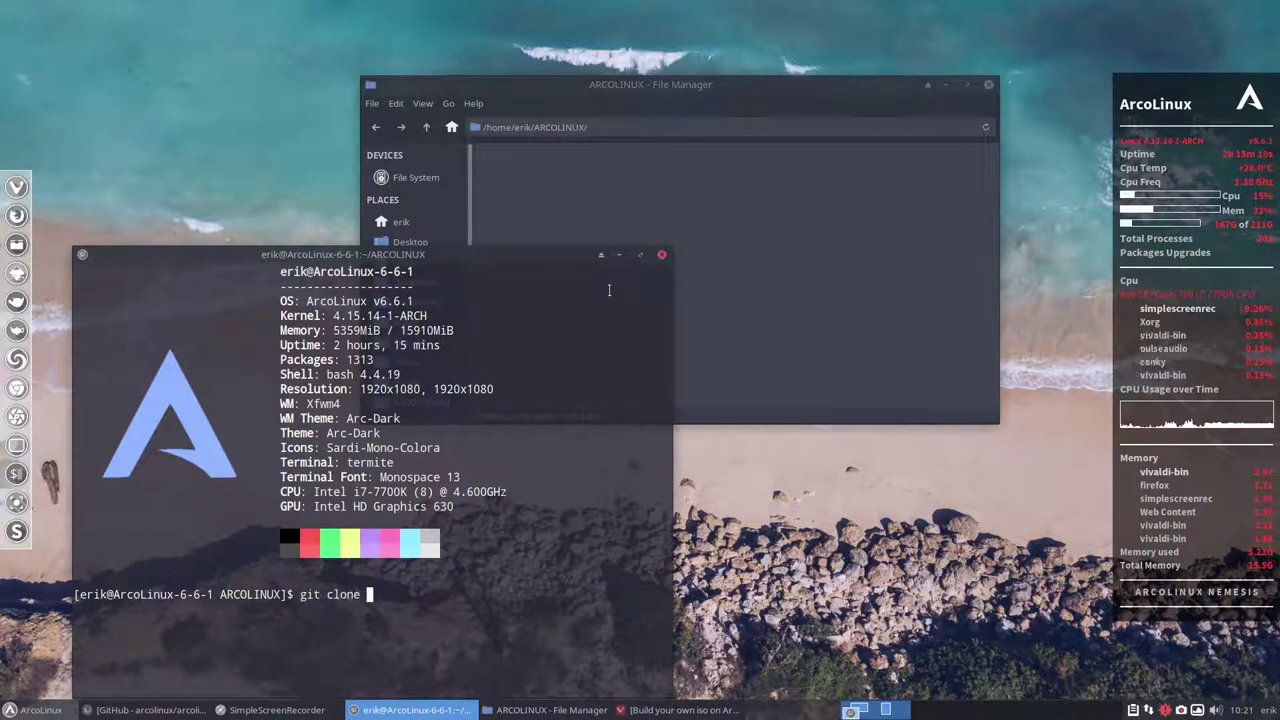
type("https://github.com/arcolinux/arcolinuxd-iso.git")
key("Return")
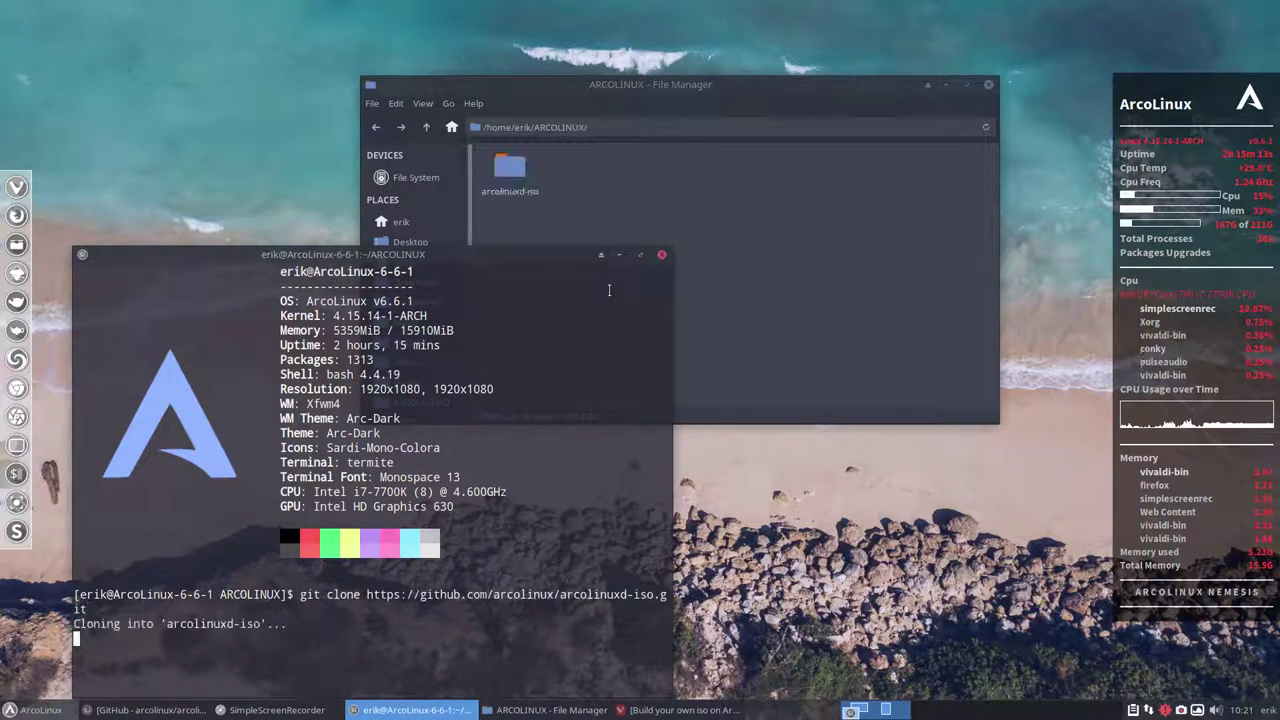
Open a right-tiled terminal in installation-scripts with ./30-build-the-iso-local.sh typed at the prompt
left_click(662, 256)
double_click(509, 167)
left_click_drag(660, 85, 267, 16)
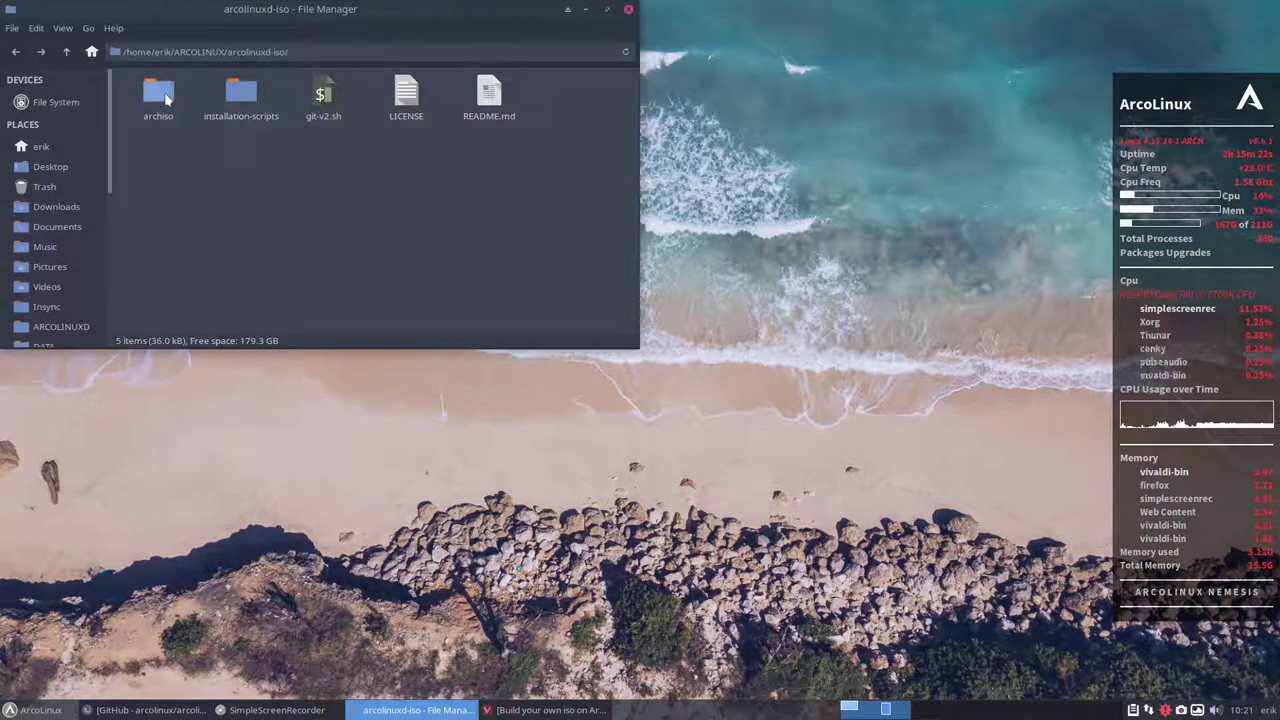
double_click(232, 101)
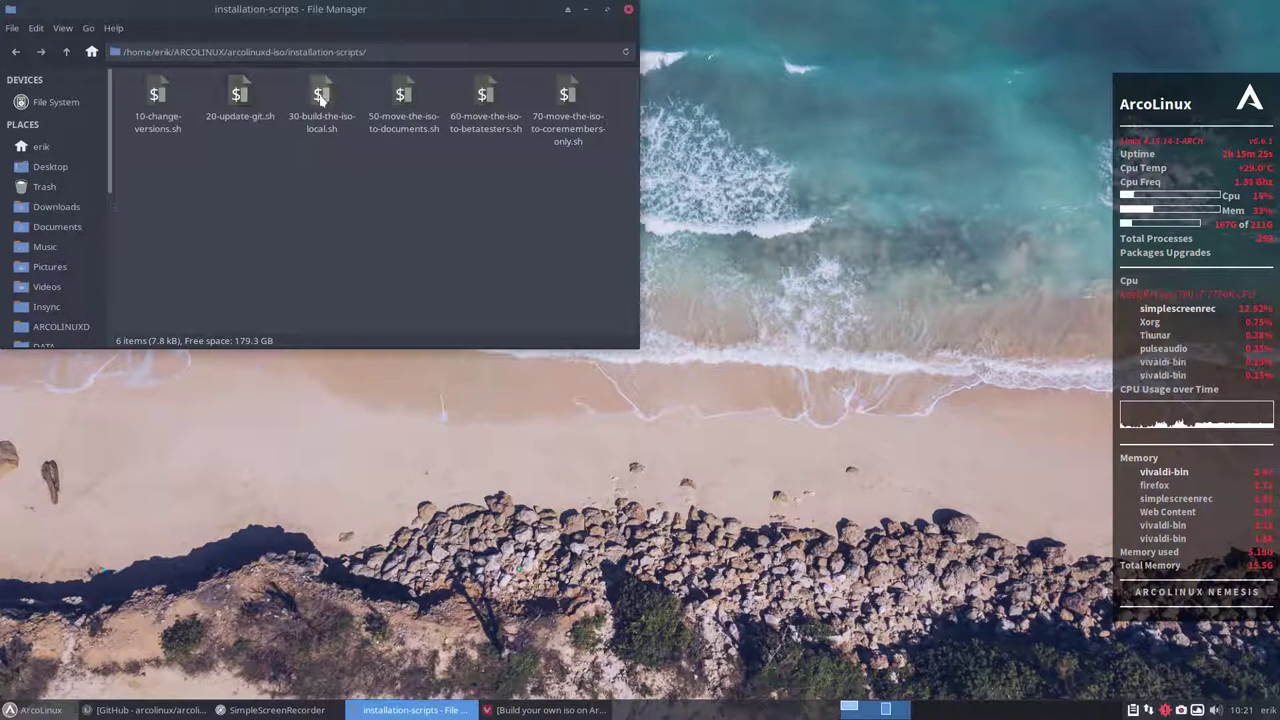
key("Right")
key("Right")
right_click(398, 183)
left_click(460, 268)
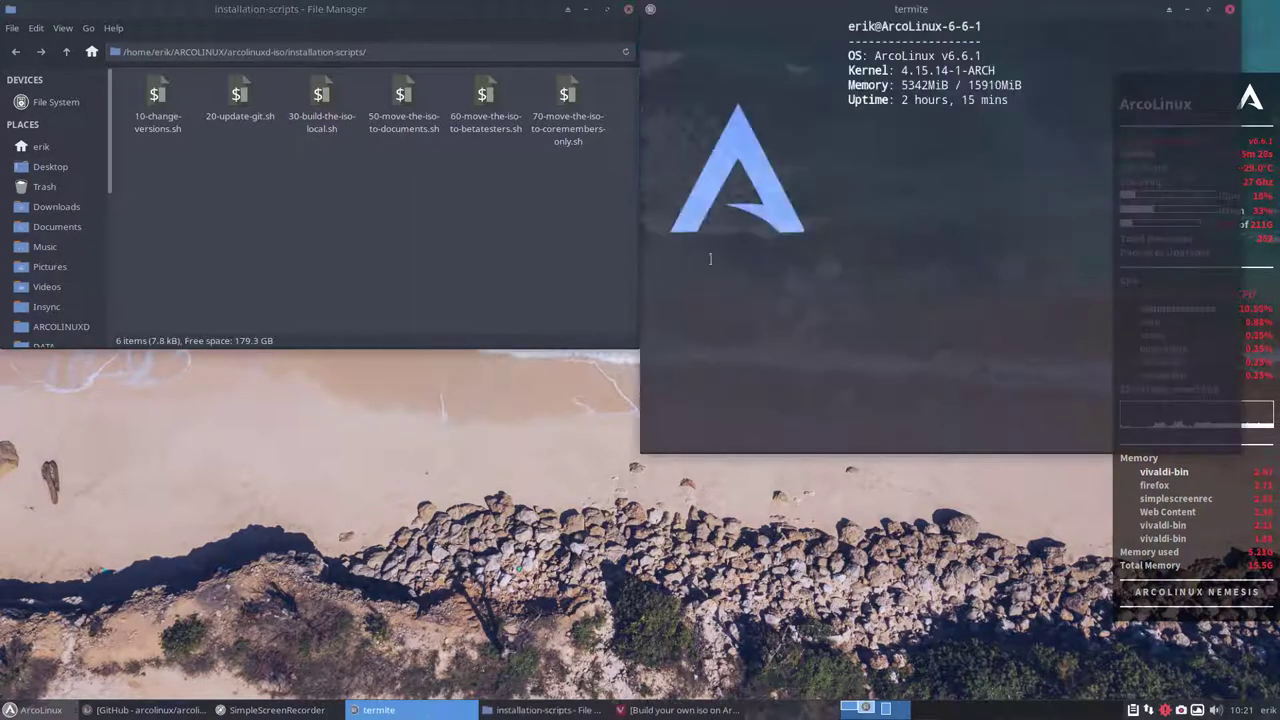
left_click_drag(945, 10, 1278, 200)
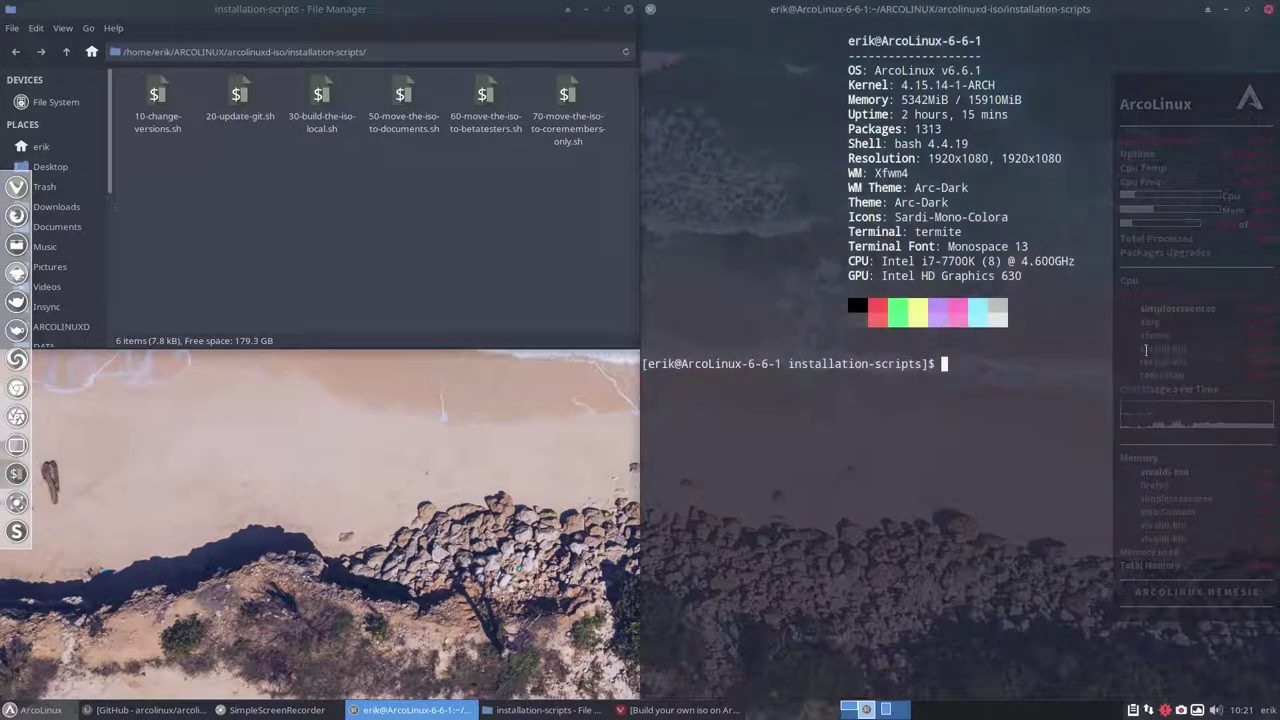
type("./3")
key("Tab")
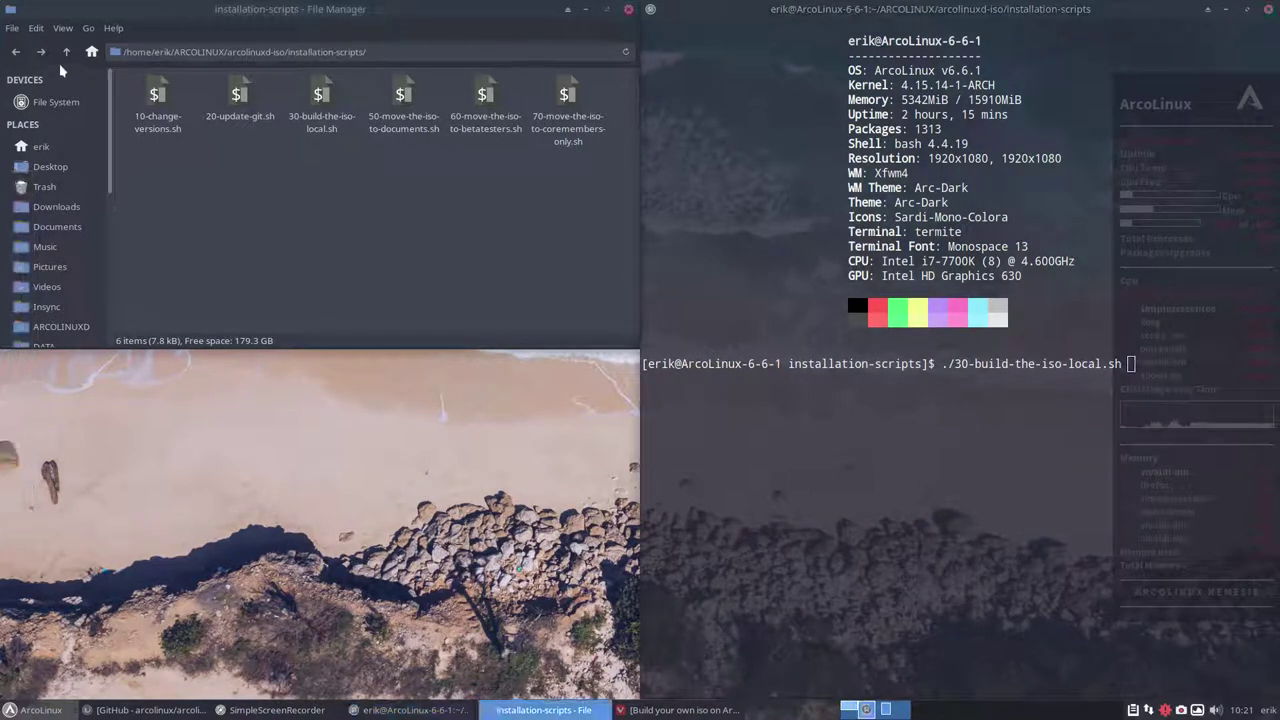
In Thunar, go up to arcolinuxd-iso, open archiso and select packages.both
left_click(66, 51)
double_click(158, 92)
left_click(148, 153)
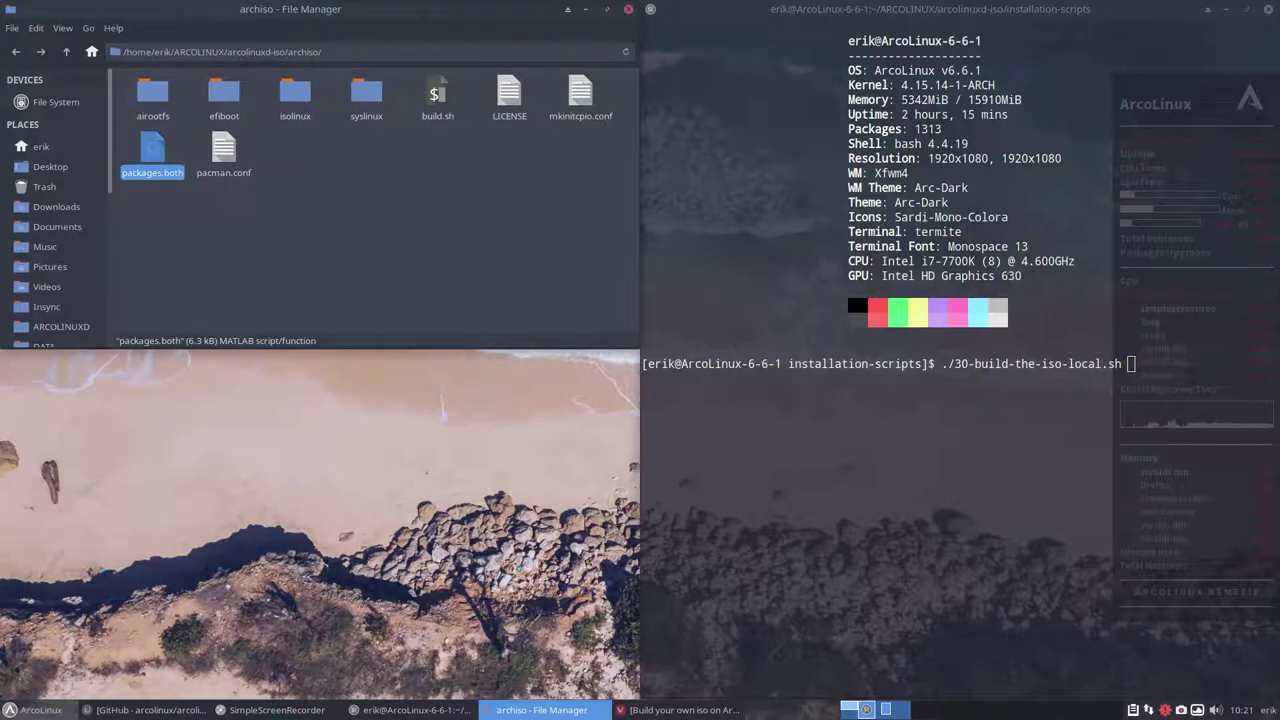
Open packages.both in Atom and enlarge its font size
double_click(148, 153)
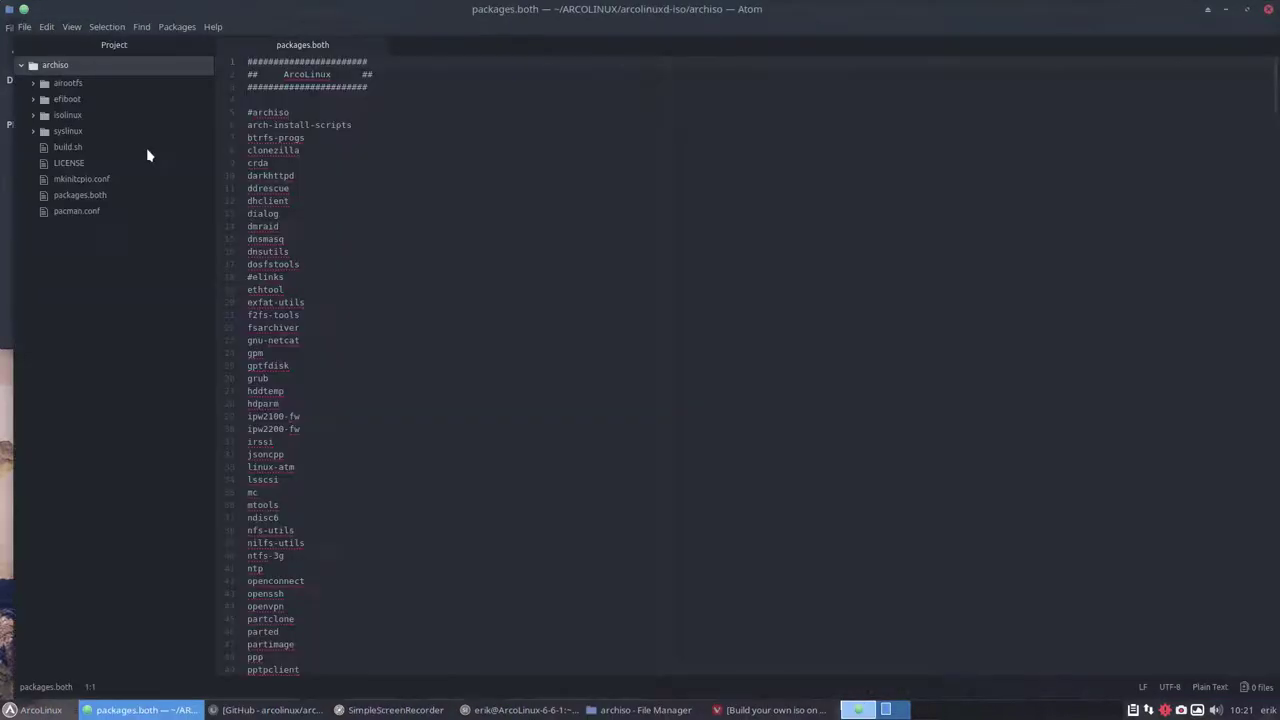
scroll(427, 217, "up", 10)
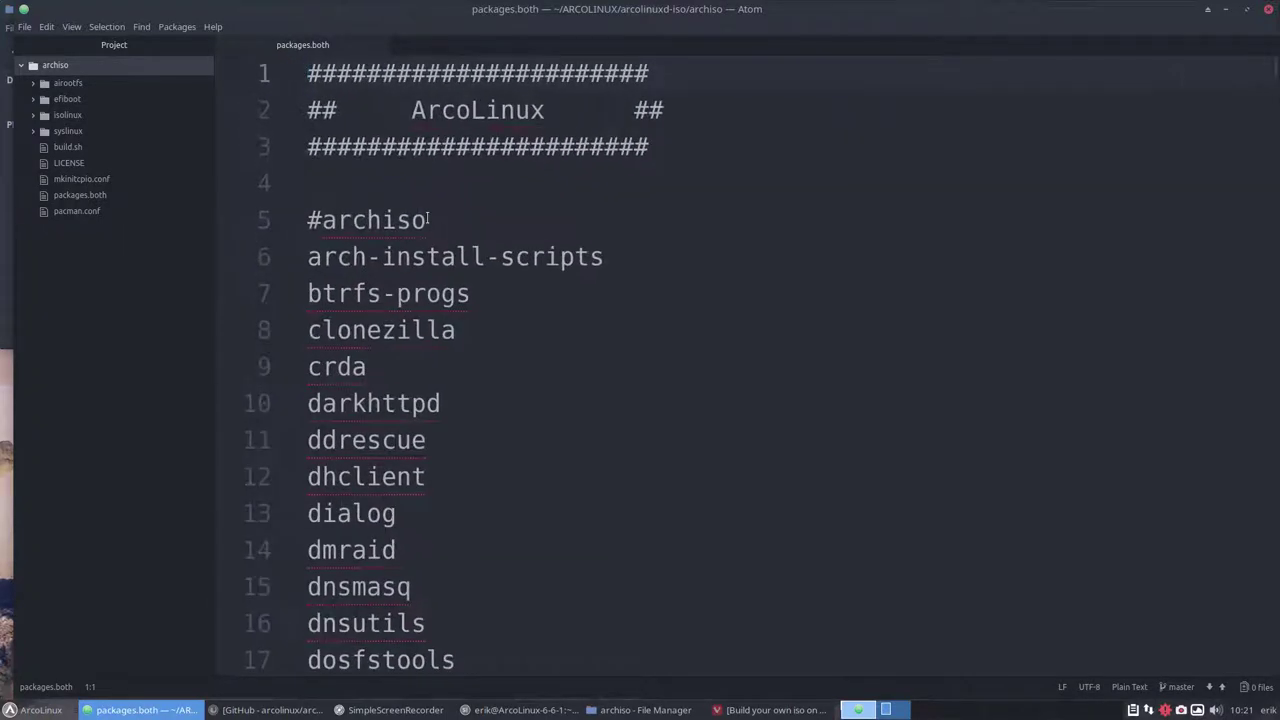
scroll(427, 217, "up", 2)
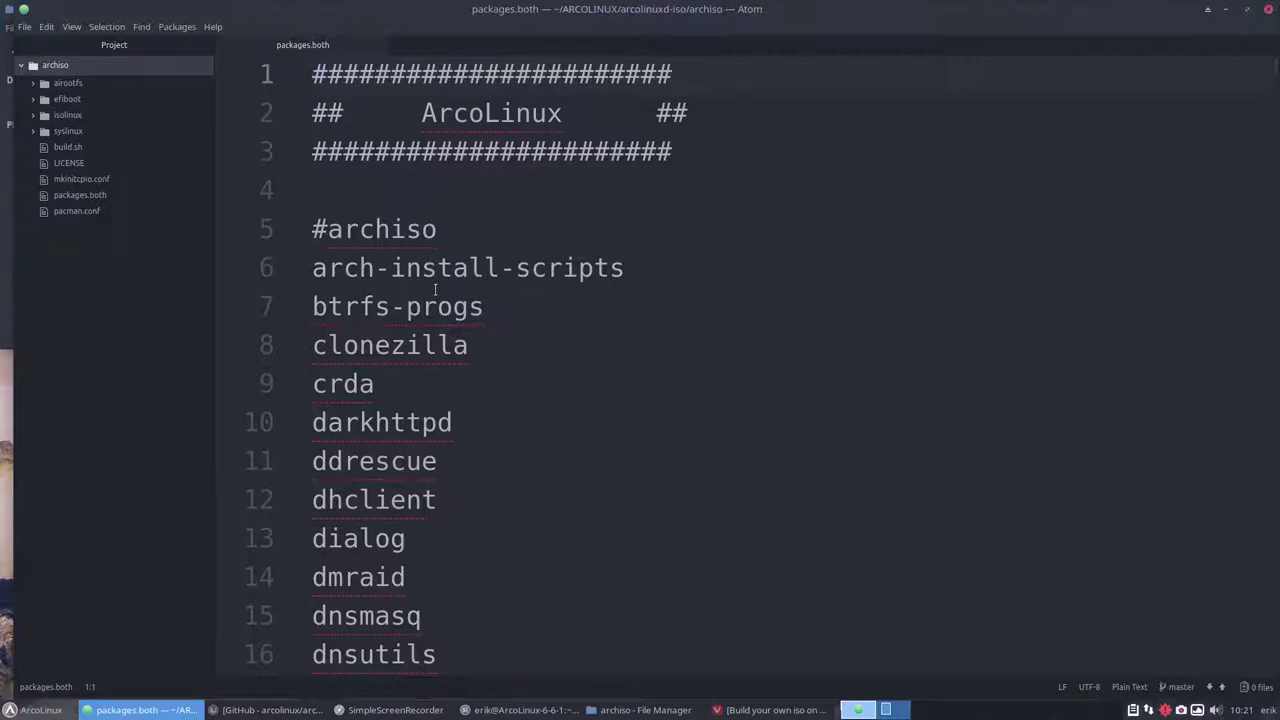
scroll(435, 290, "down", 1)
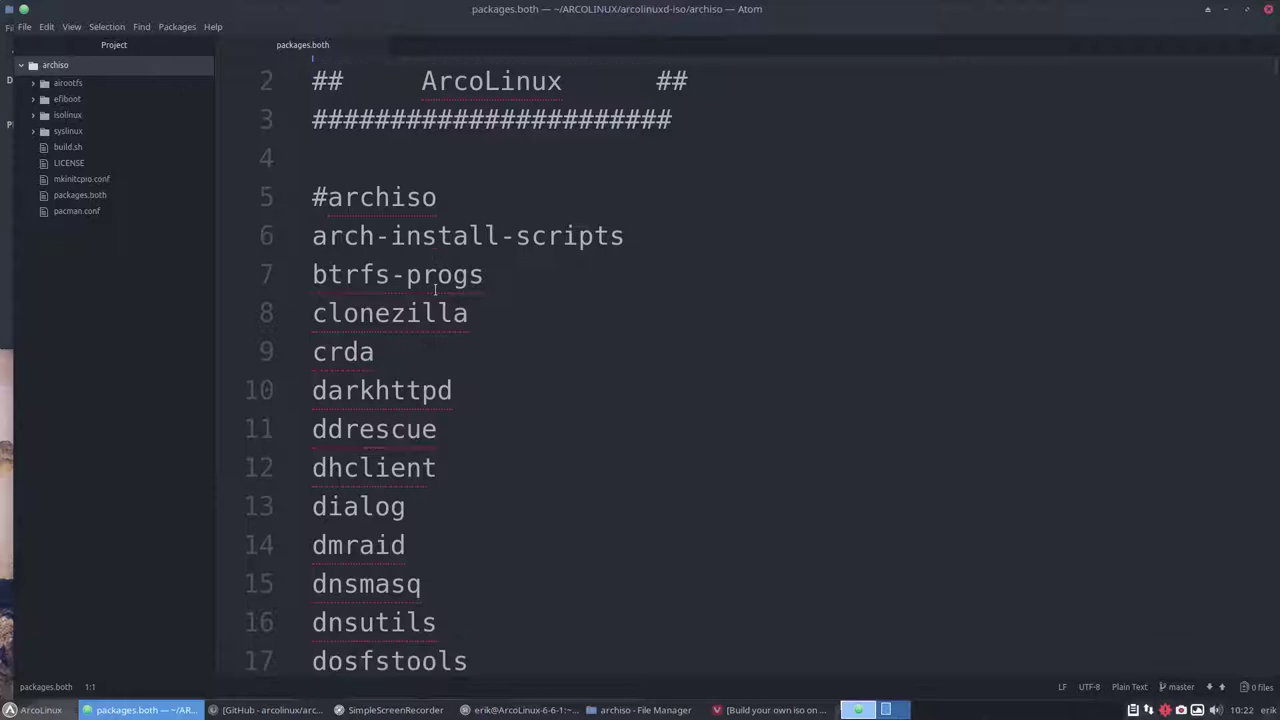
triple_click(310, 200)
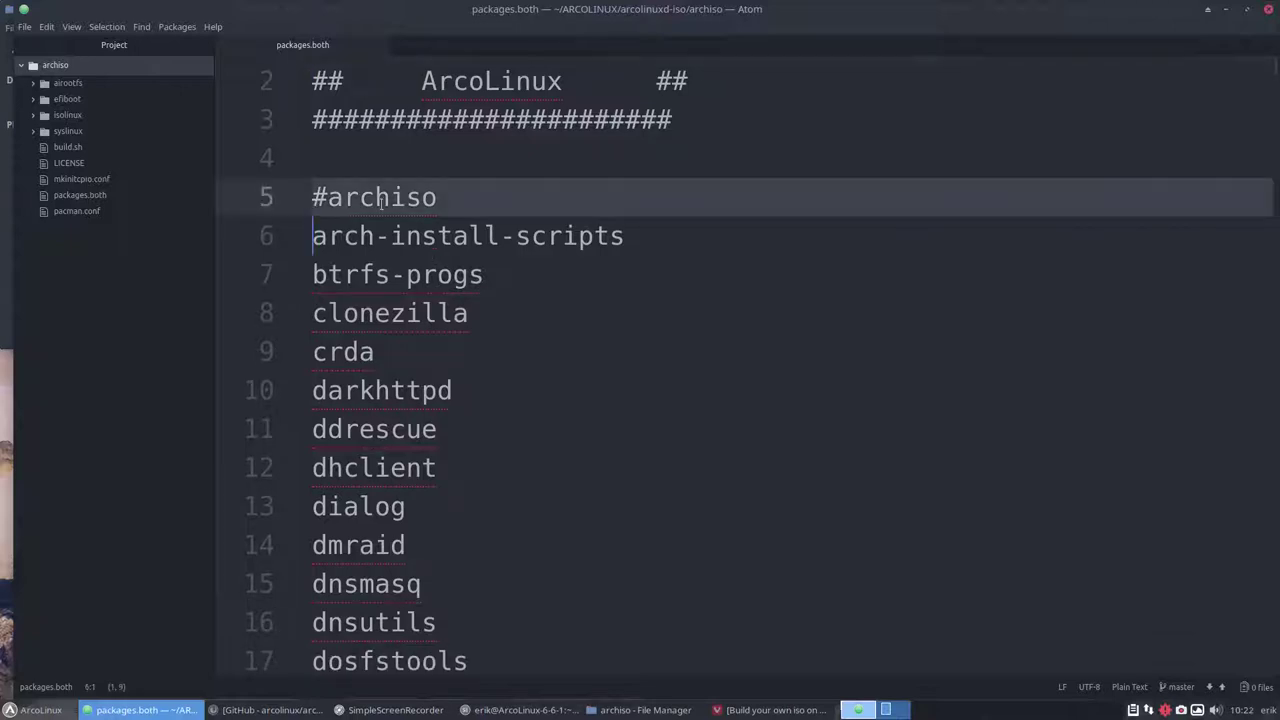
Scroll through the package list, noting commented entries like #bumblebee and the audio packages
scroll(415, 203, "down", 10)
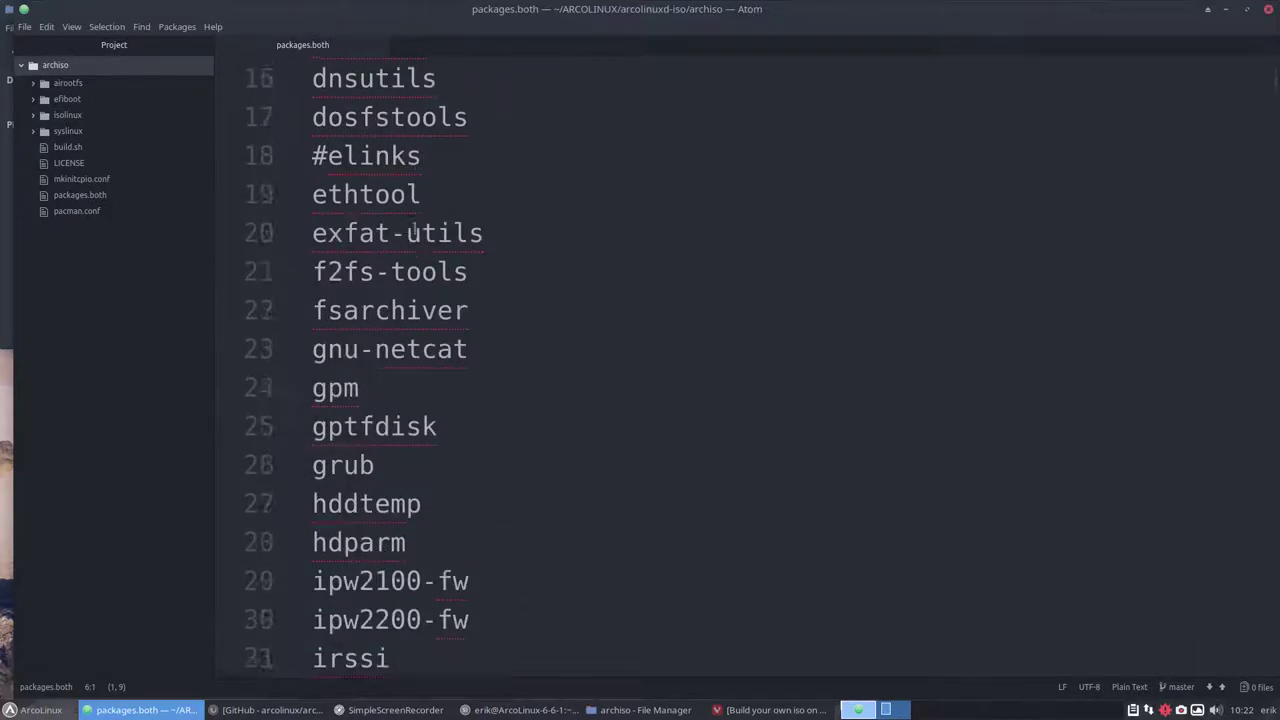
scroll(414, 228, "down", 12)
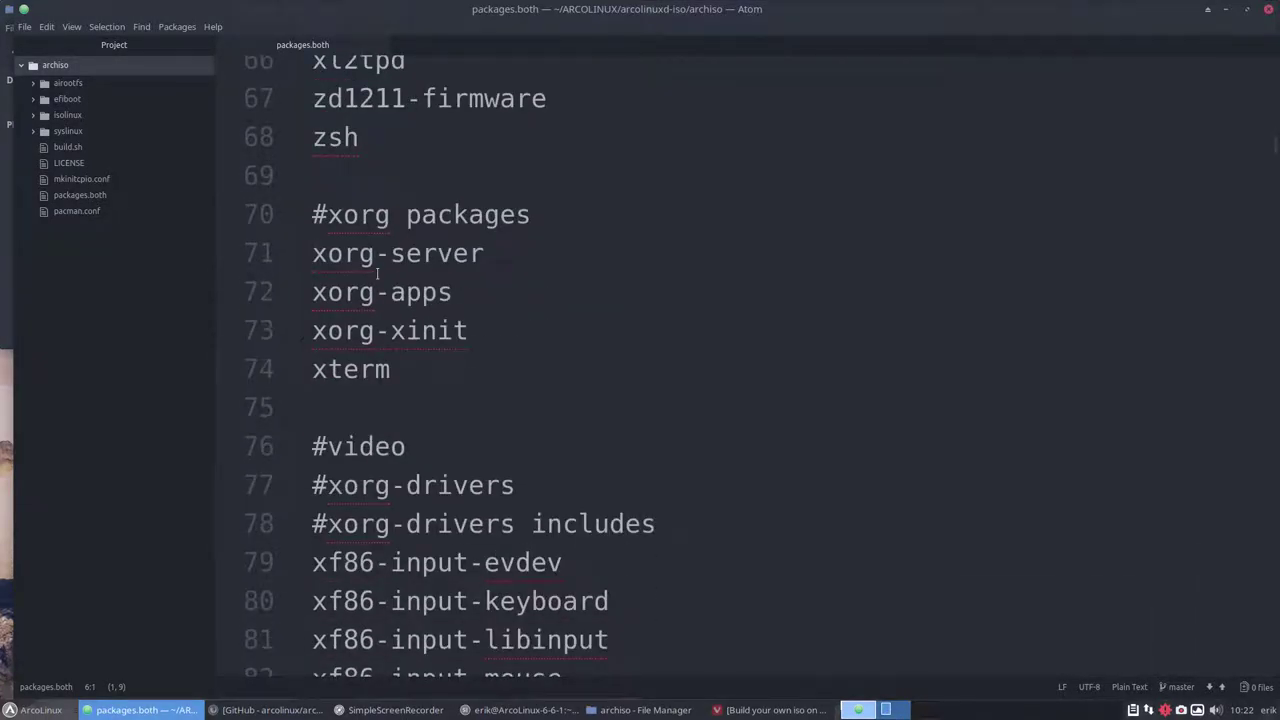
scroll(378, 273, "down", 2)
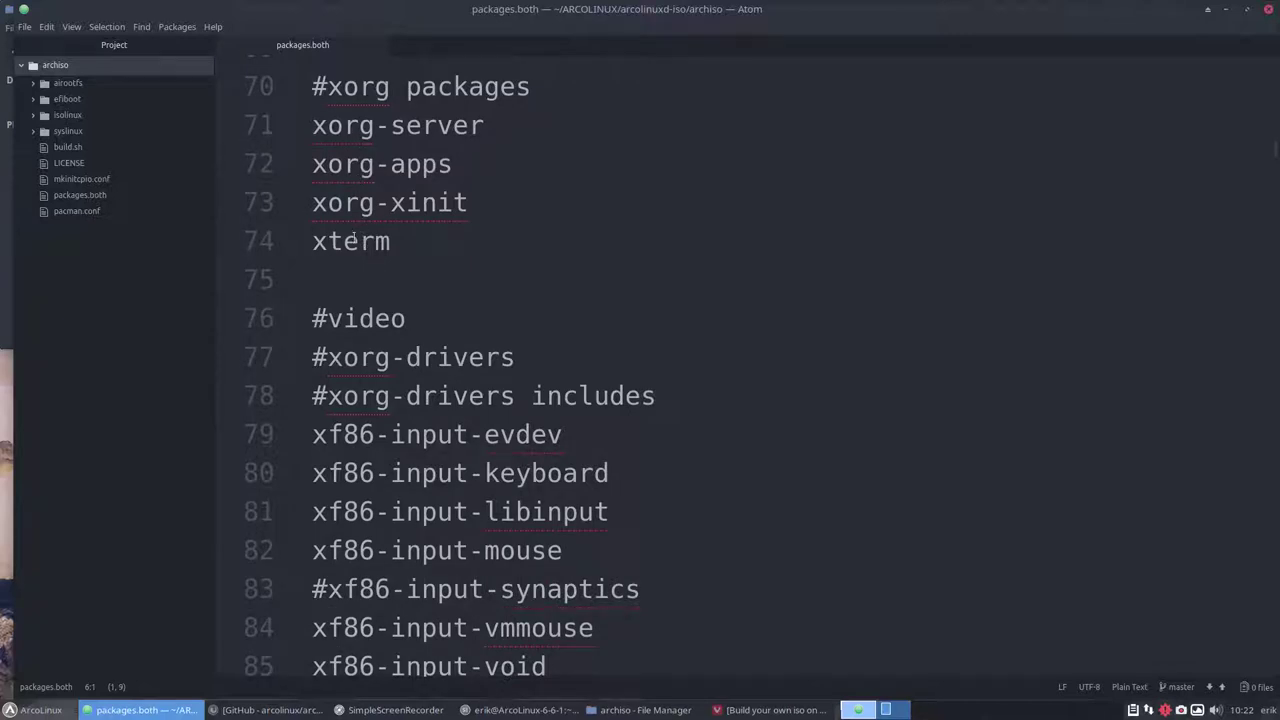
scroll(353, 237, "down", 5)
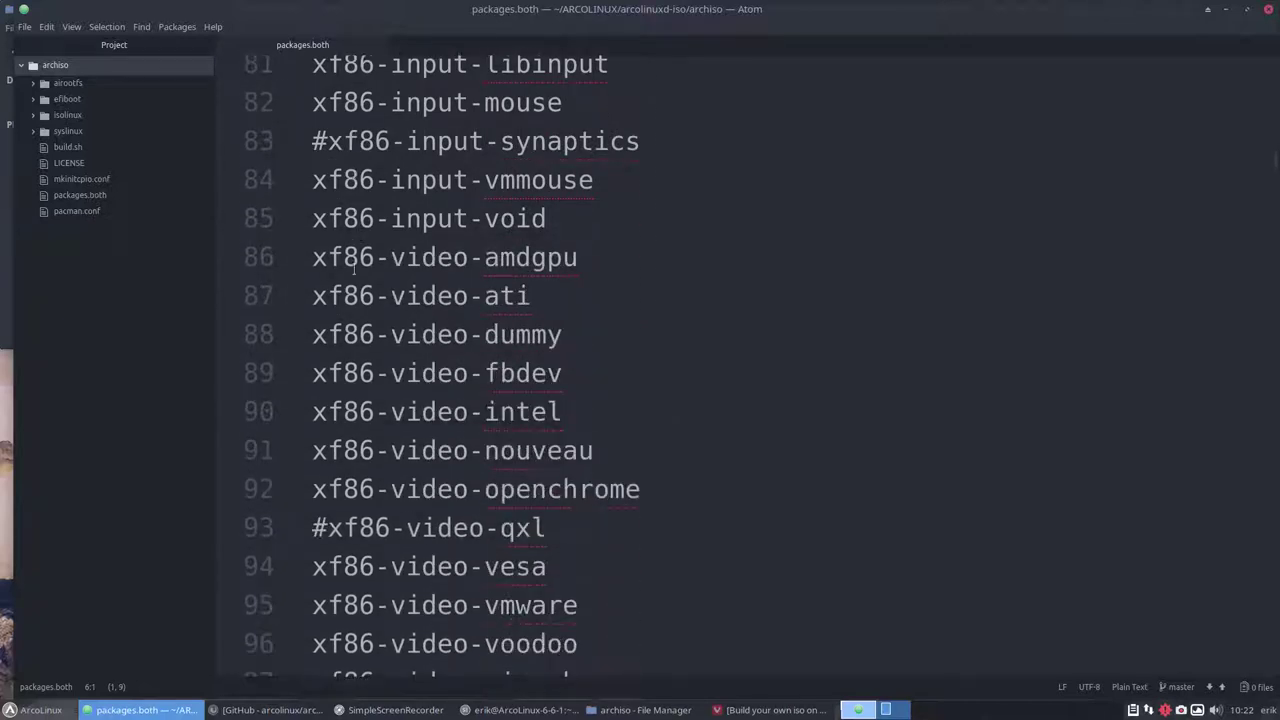
scroll(353, 268, "down", 4)
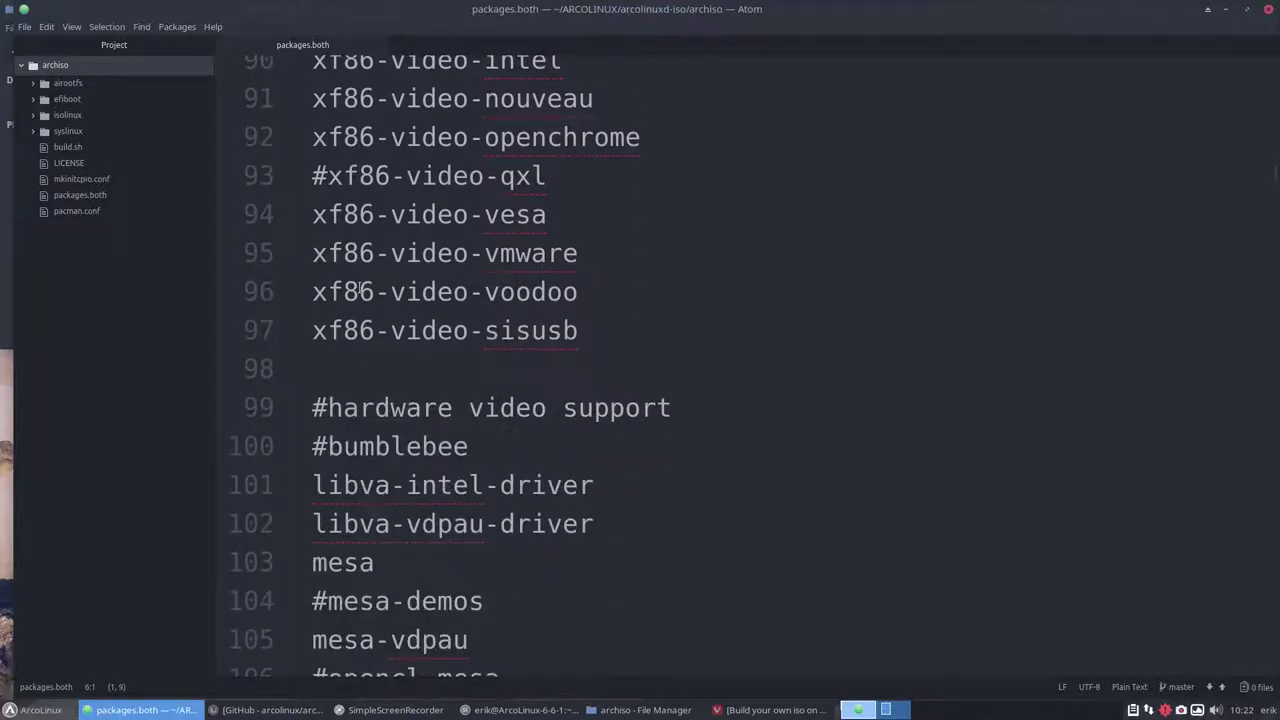
scroll(359, 289, "down", 1)
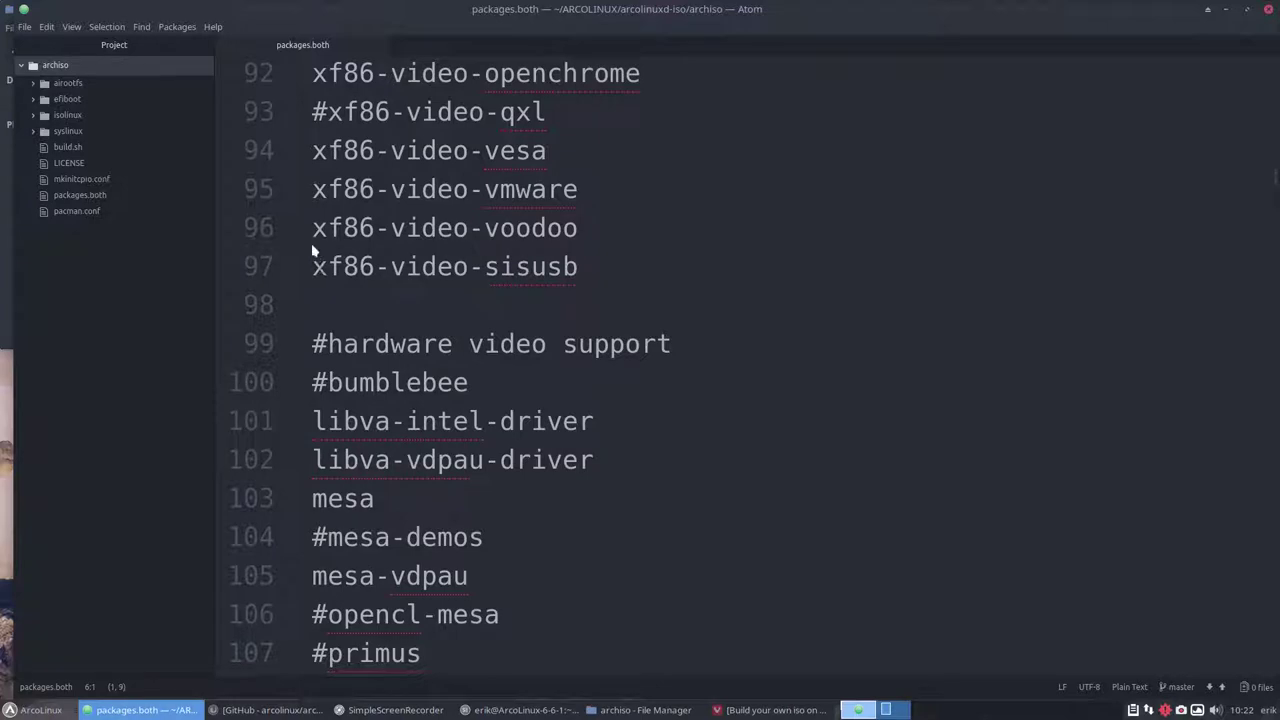
scroll(330, 265, "down", 2)
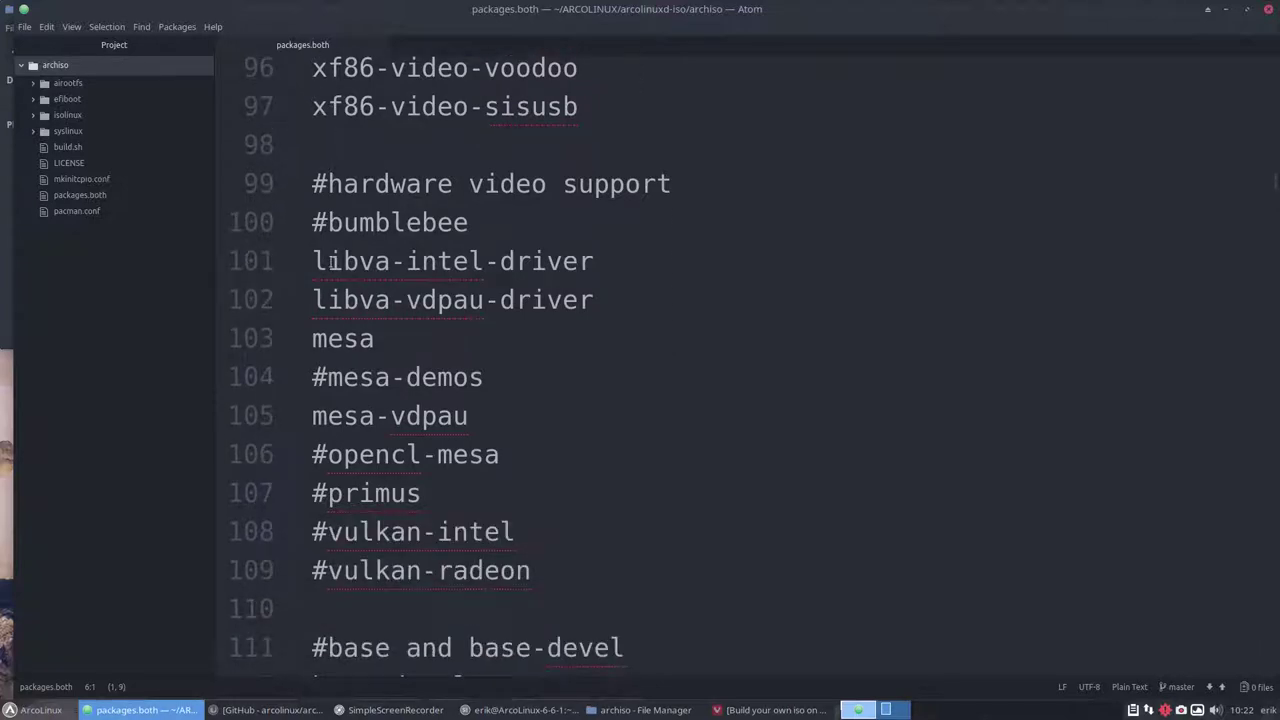
scroll(331, 259, "down", 2)
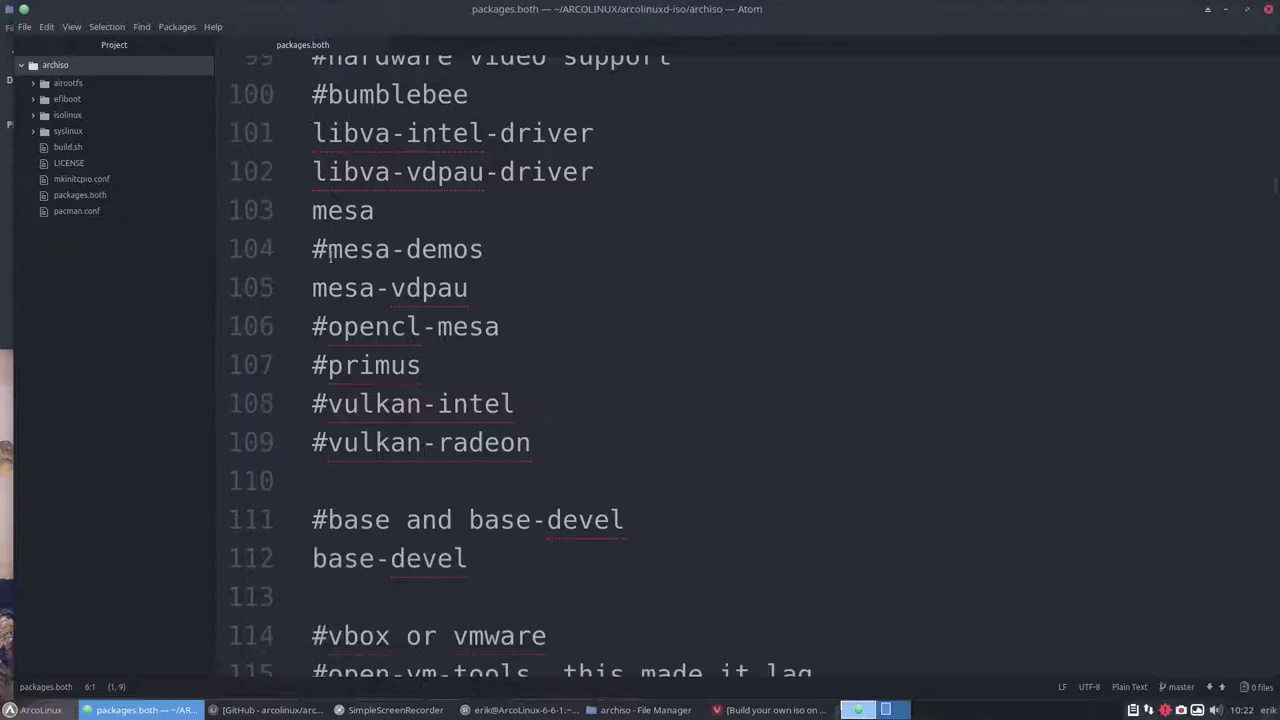
left_click(328, 94)
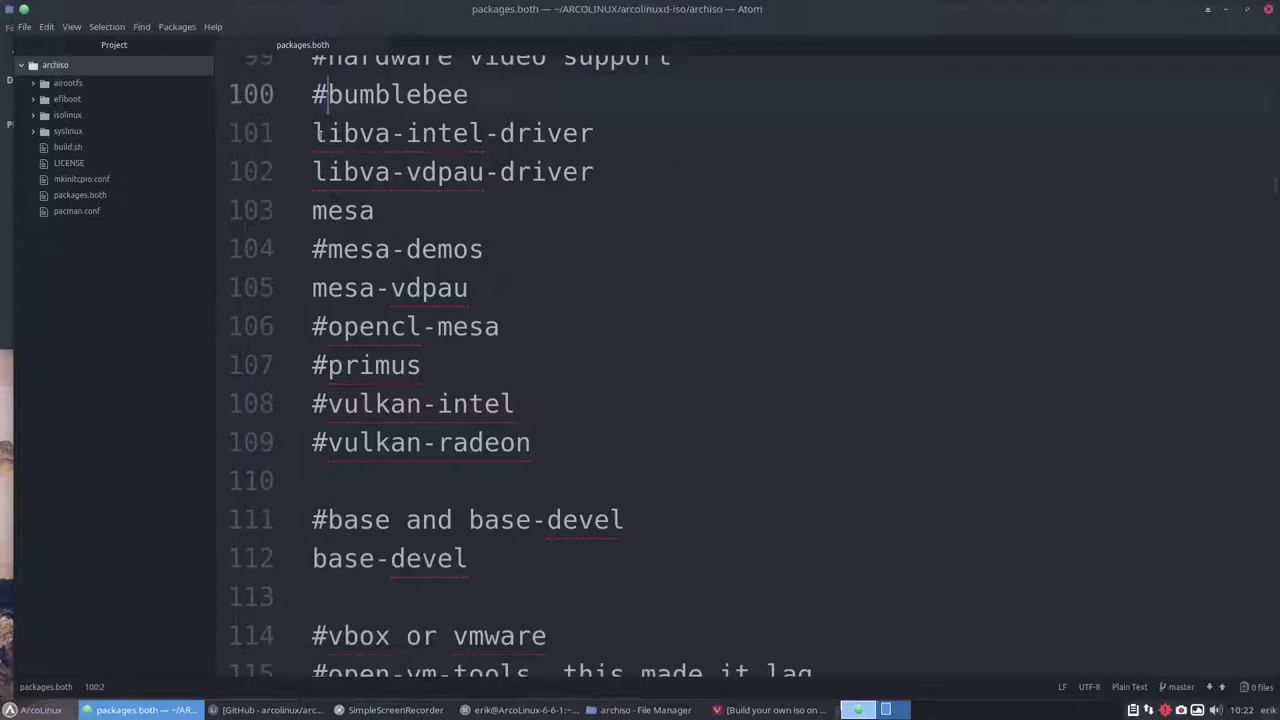
scroll(376, 321, "down", 4)
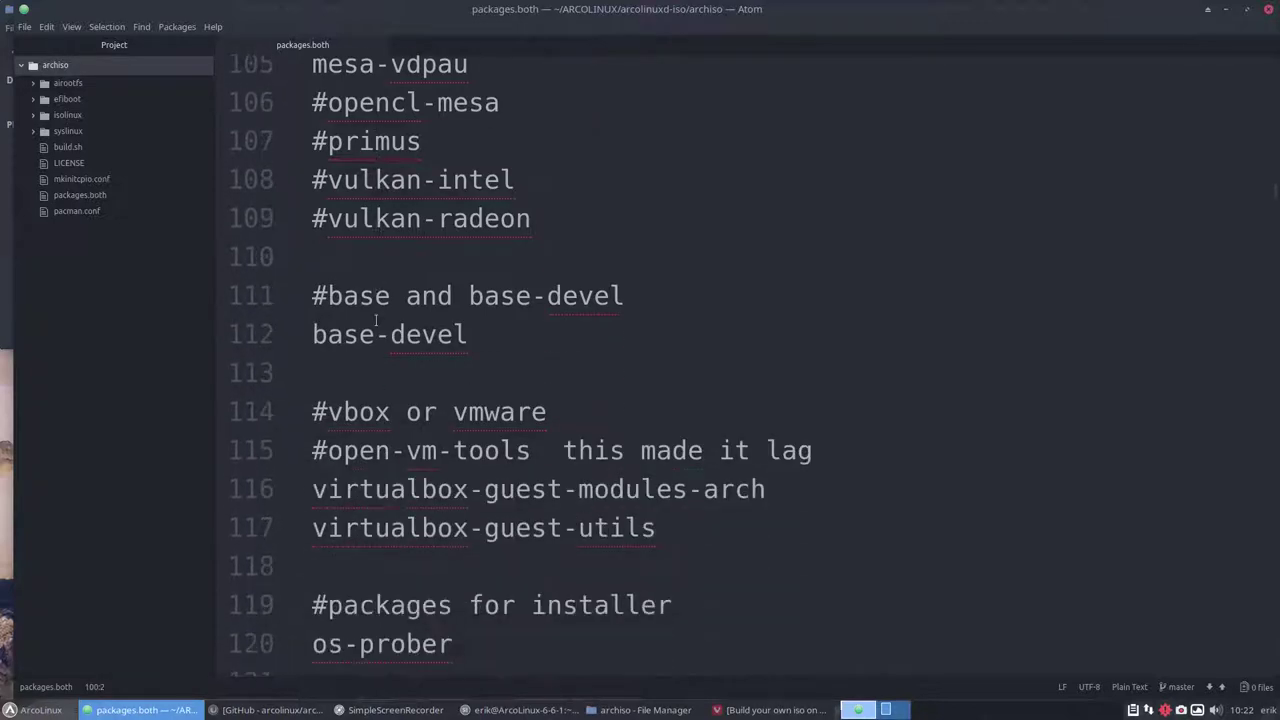
scroll(376, 321, "down", 6)
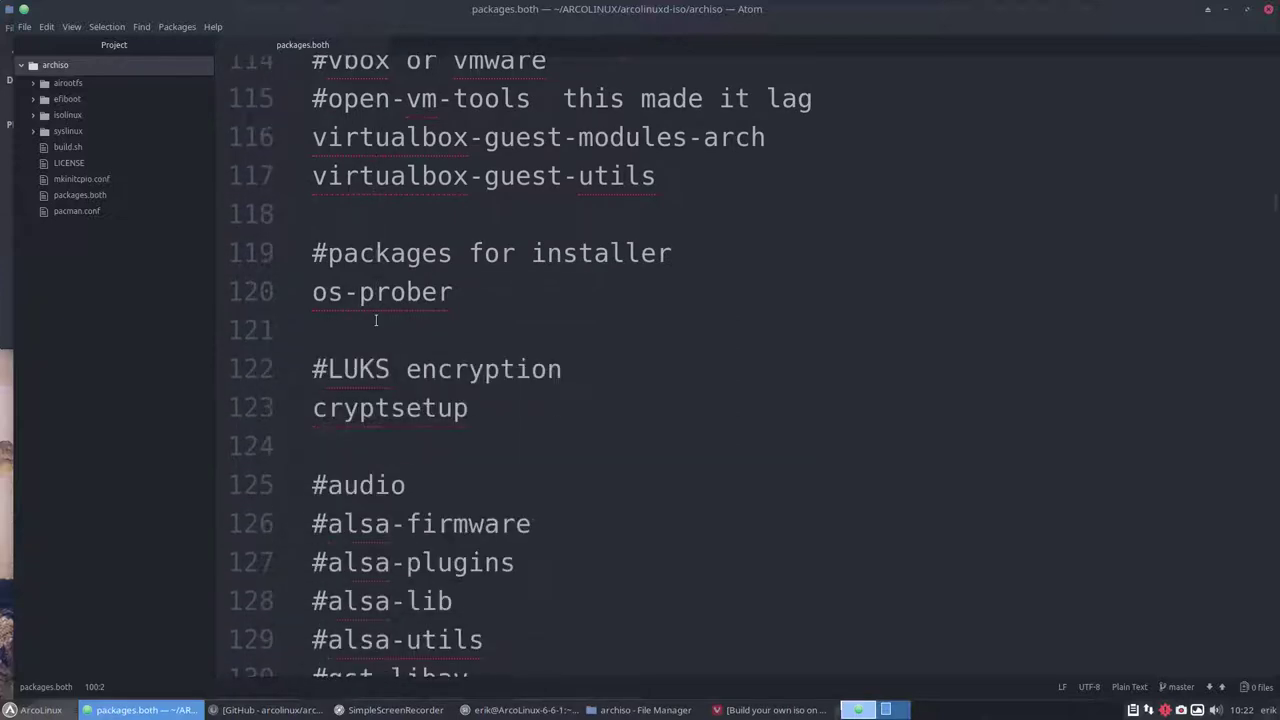
scroll(376, 320, "down", 4)
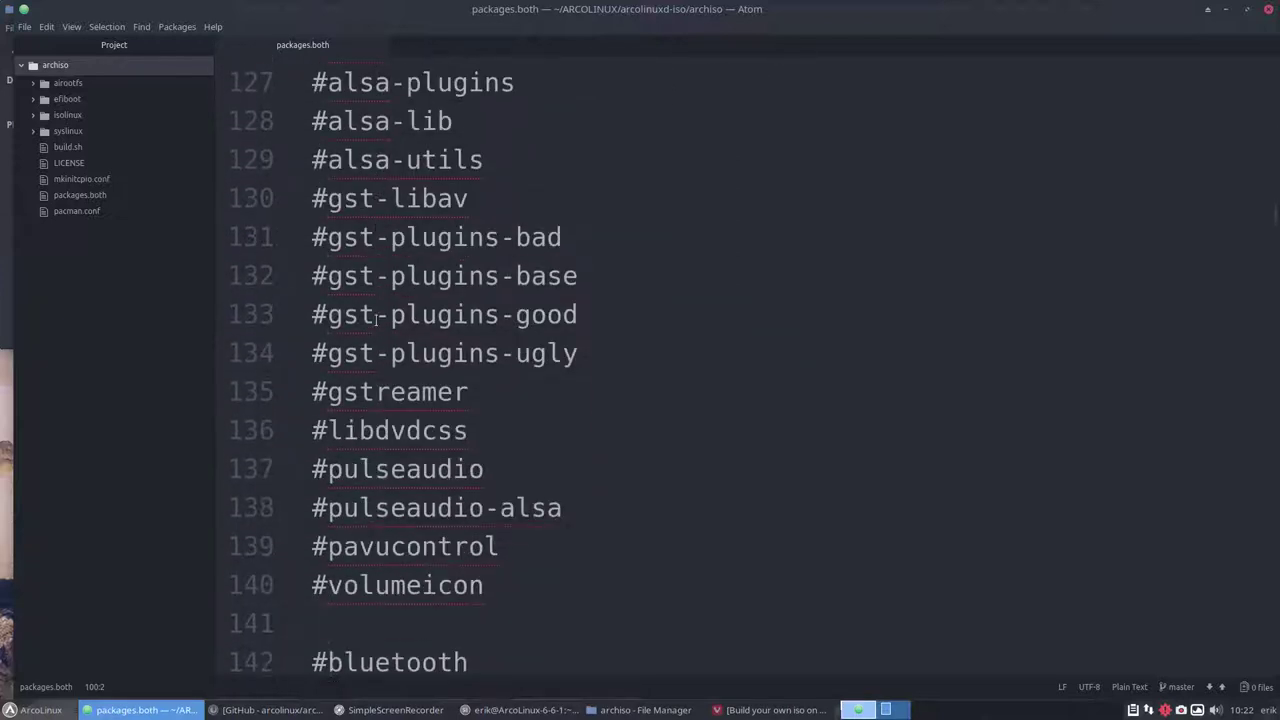
scroll(376, 318, "up", 2)
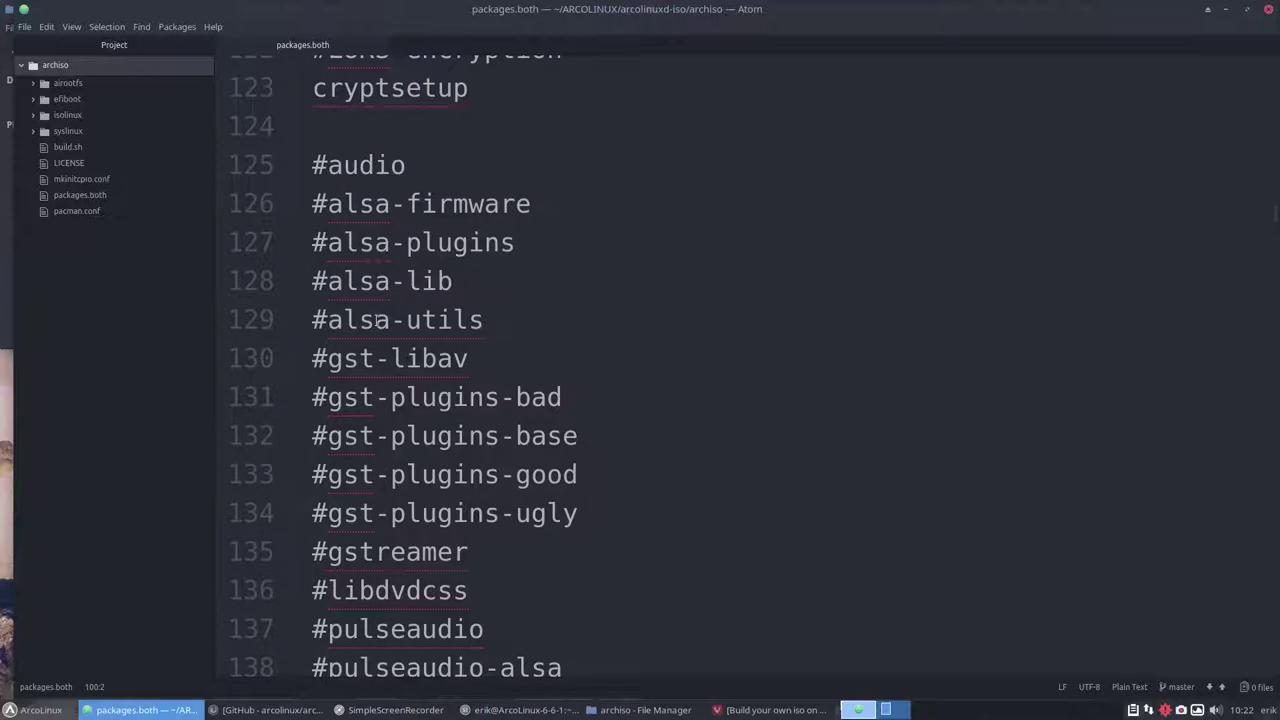
scroll(376, 320, "up", 2)
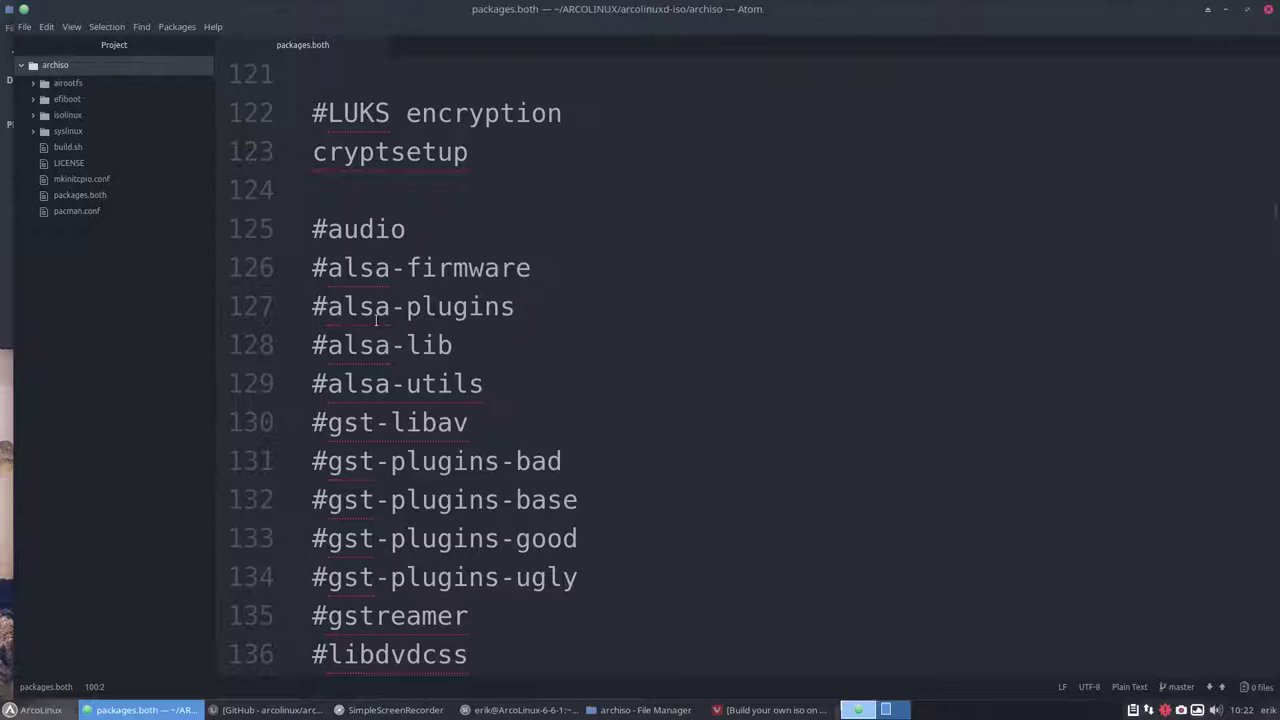
scroll(376, 320, "down", 4)
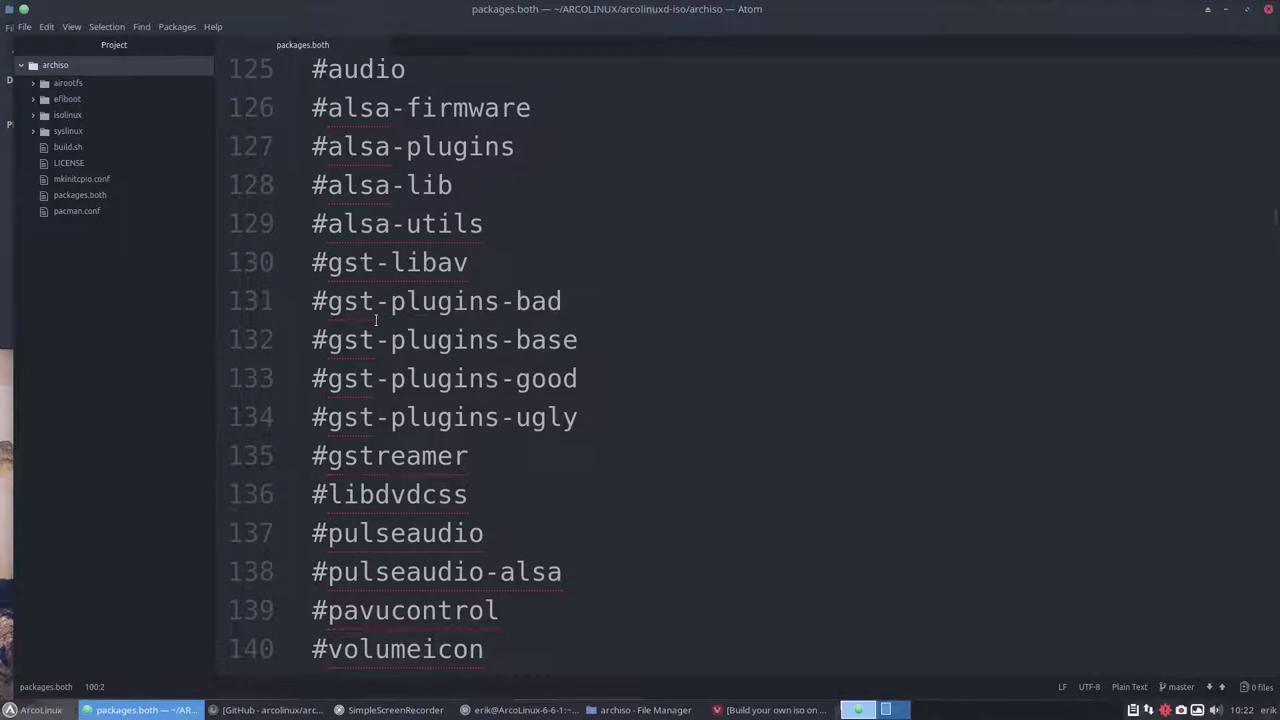
left_click(268, 710)
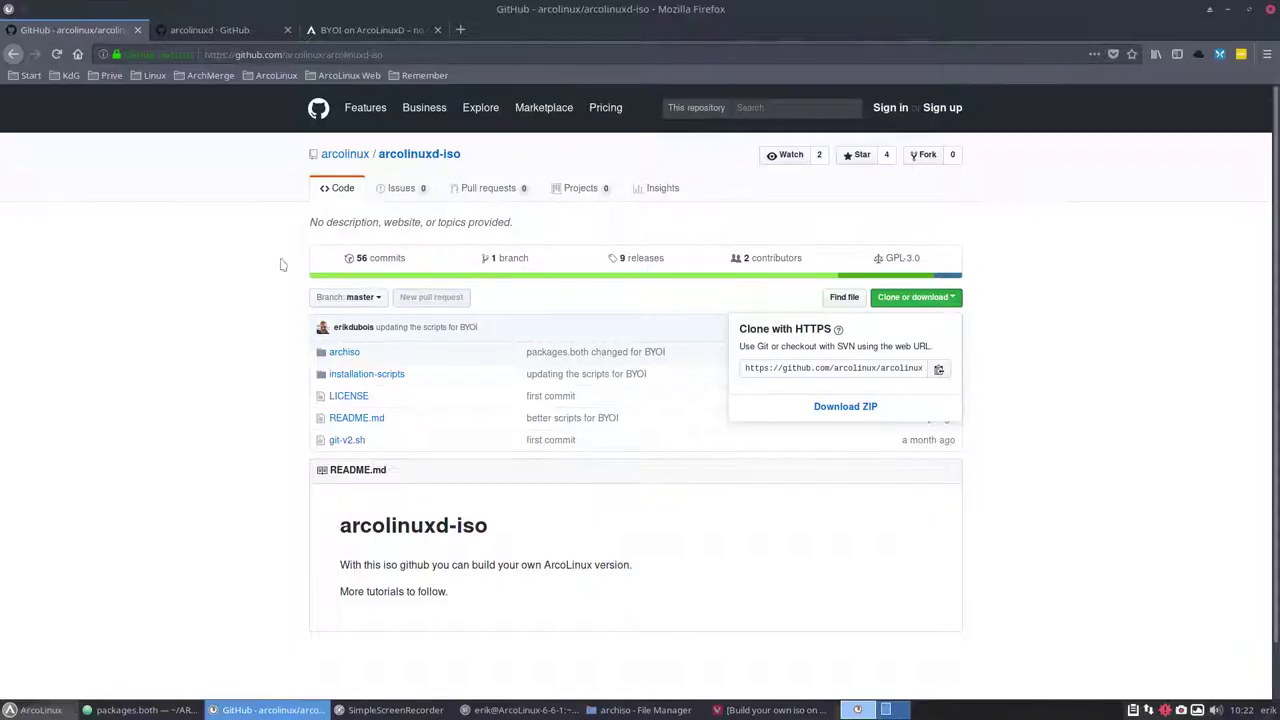
left_click(213, 24)
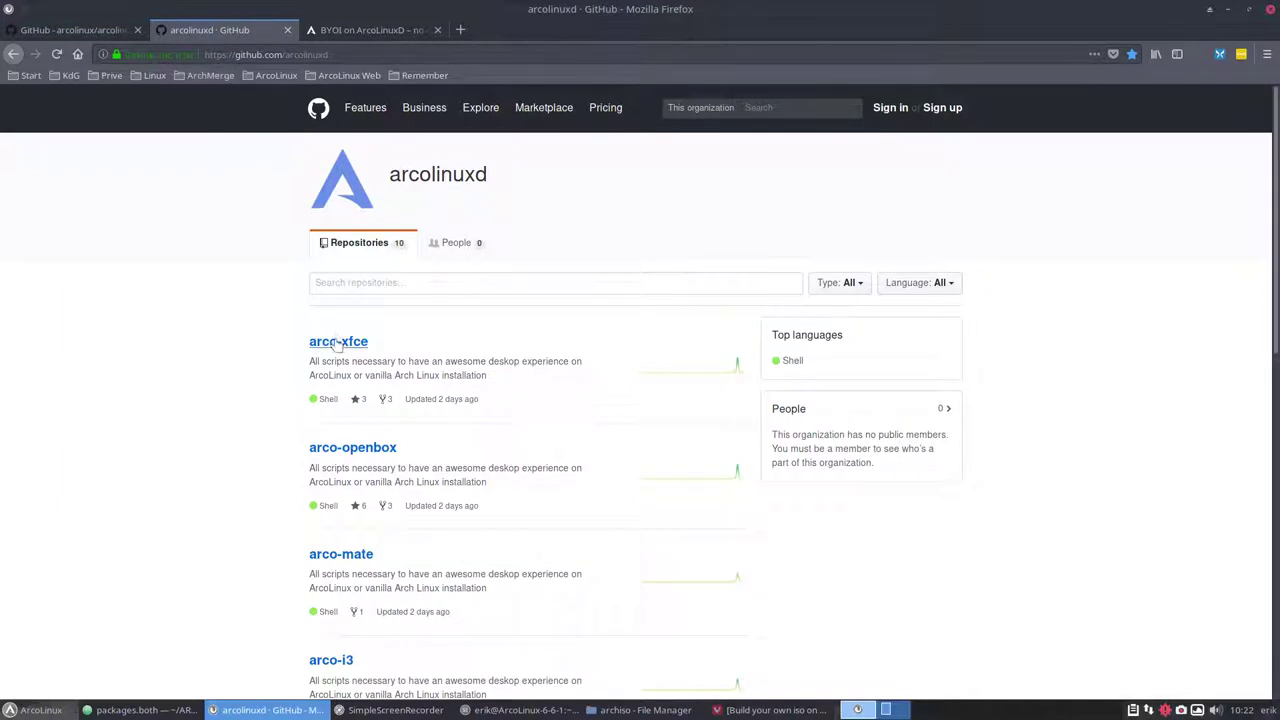
scroll(316, 432, "down", 5)
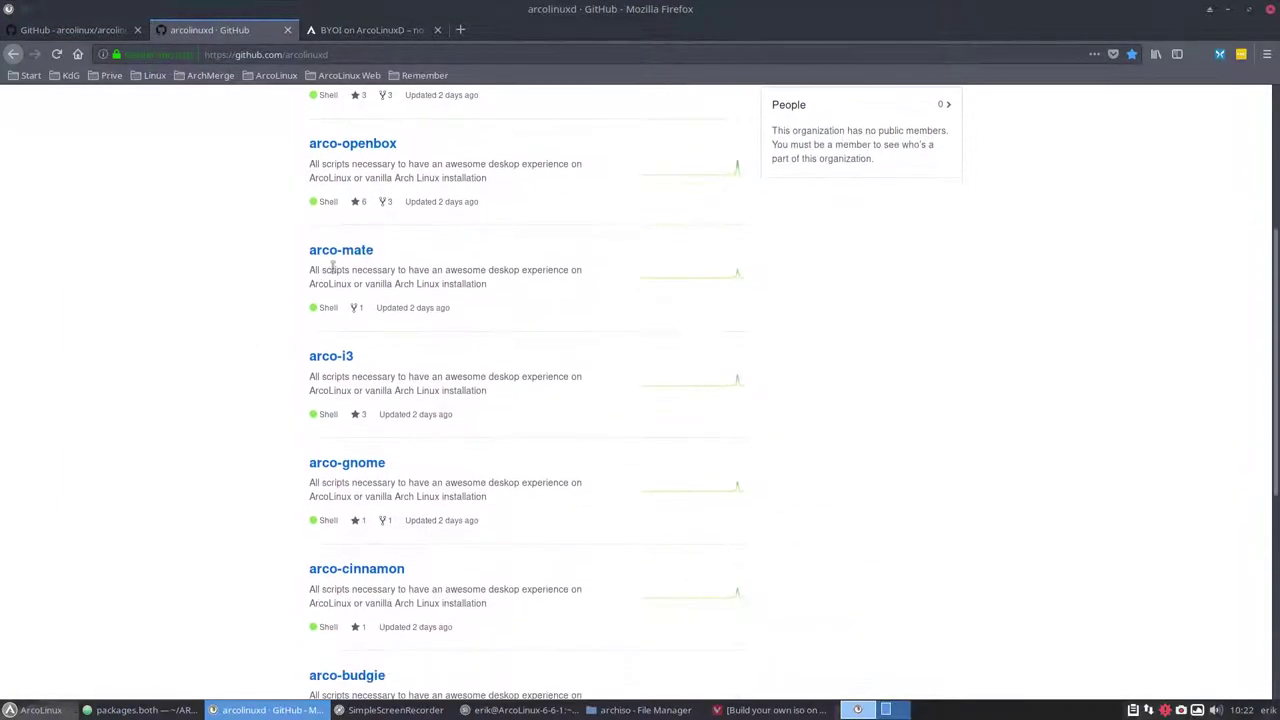
scroll(238, 384, "down", 3)
scroll(236, 390, "down", 5)
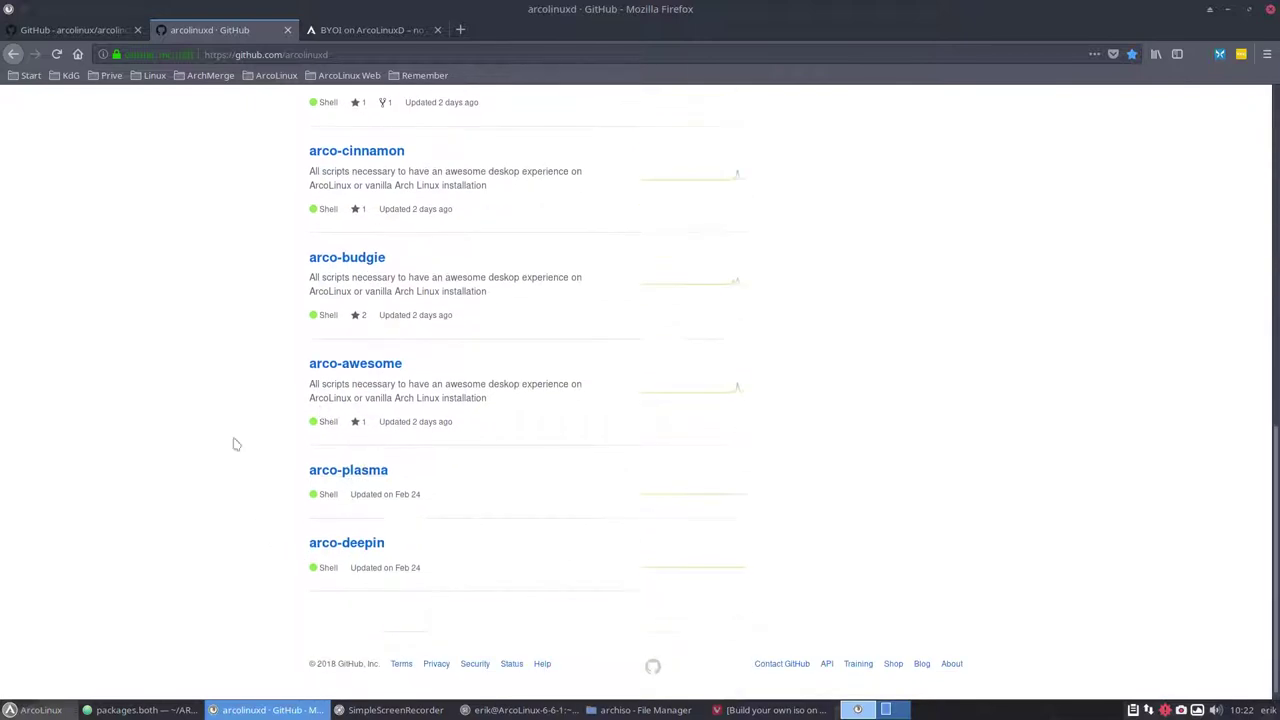
scroll(231, 265, "up", 6)
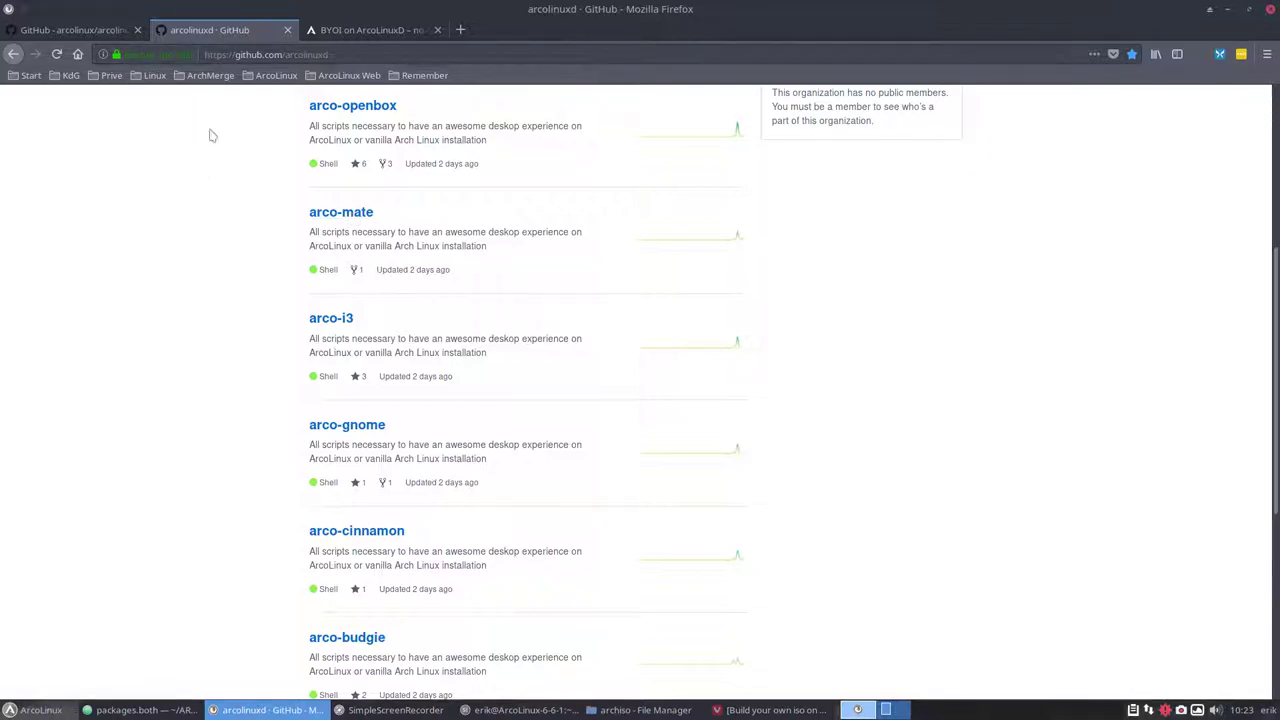
left_click(102, 33)
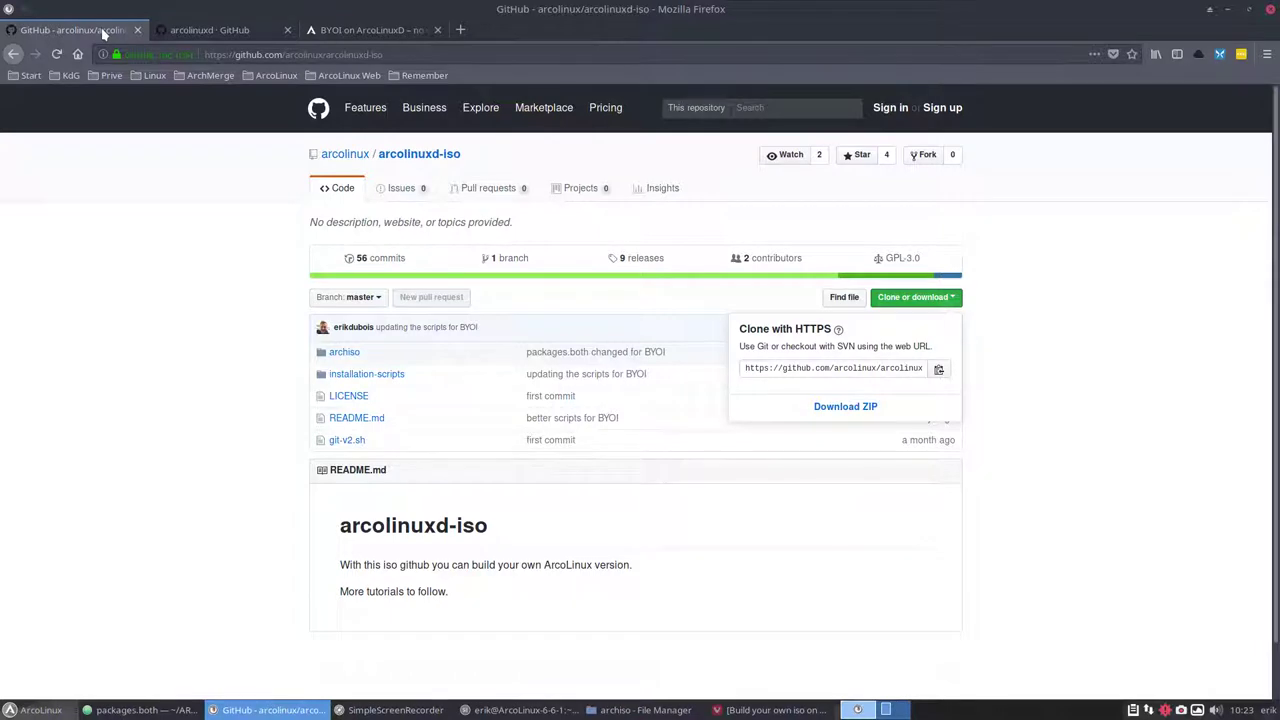
left_click(1230, 10)
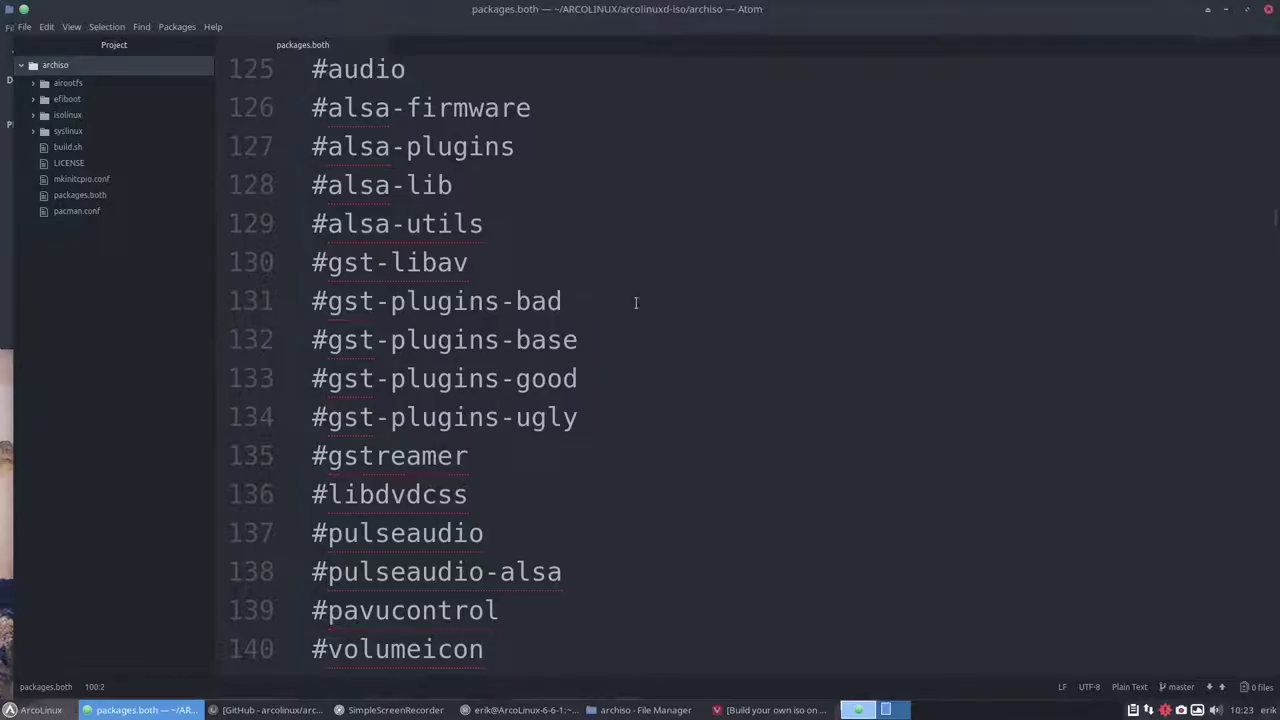
scroll(428, 340, "down", 5)
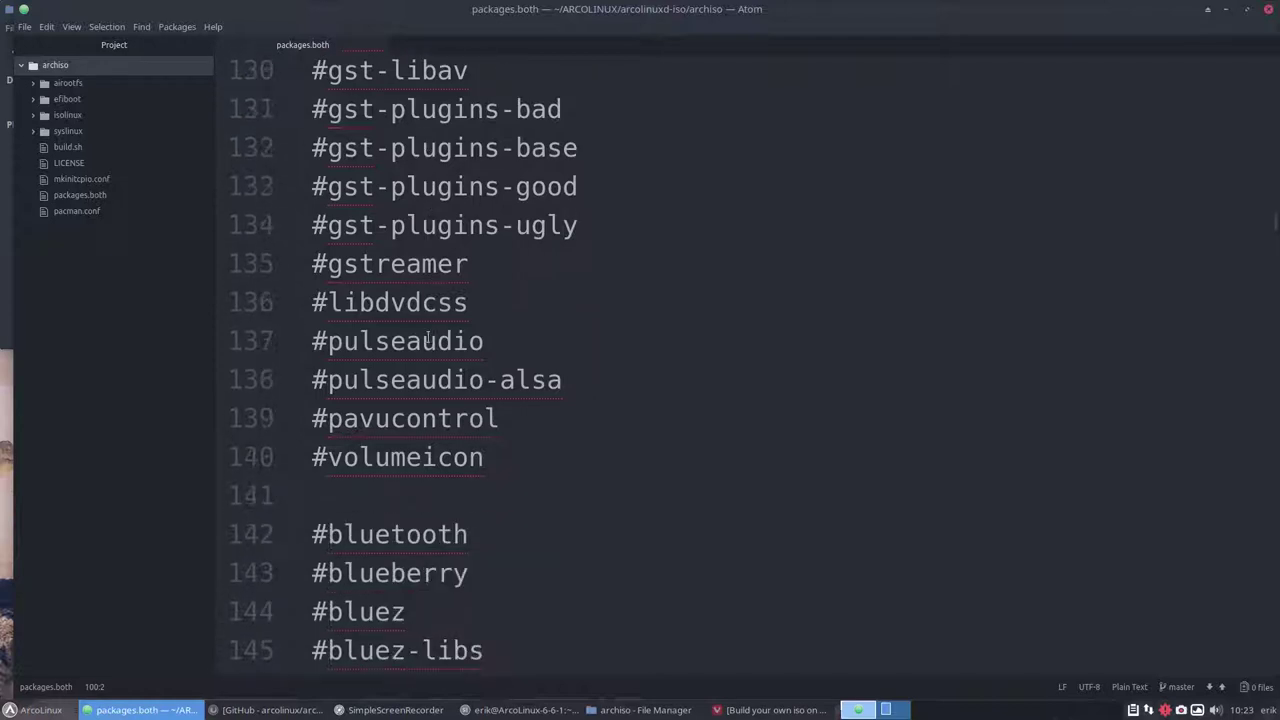
scroll(428, 340, "down", 8)
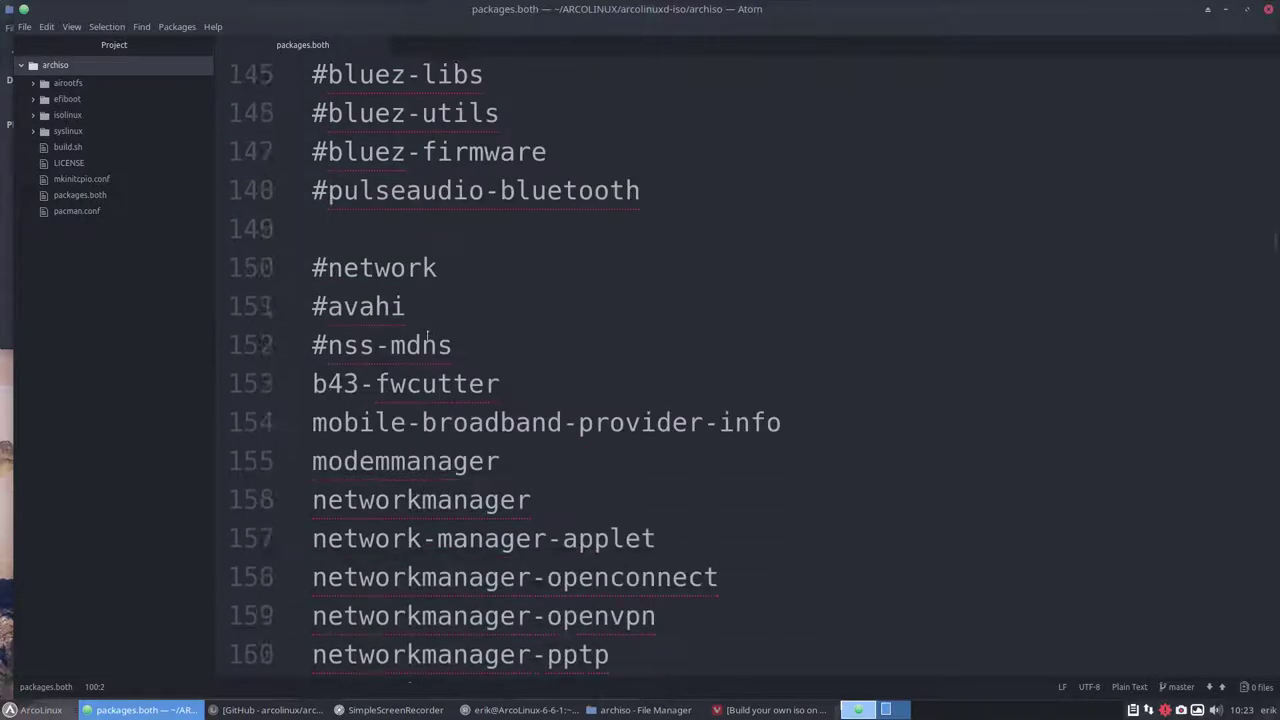
scroll(428, 340, "down", 5)
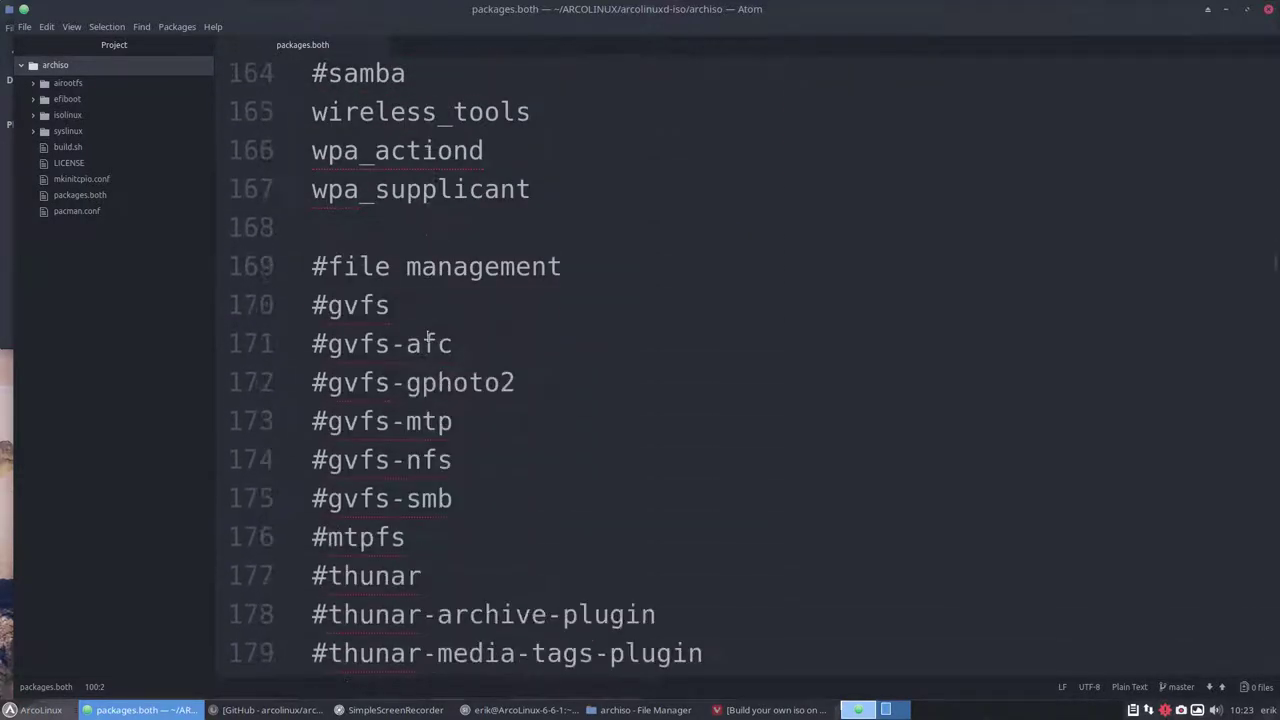
scroll(428, 338, "down", 4)
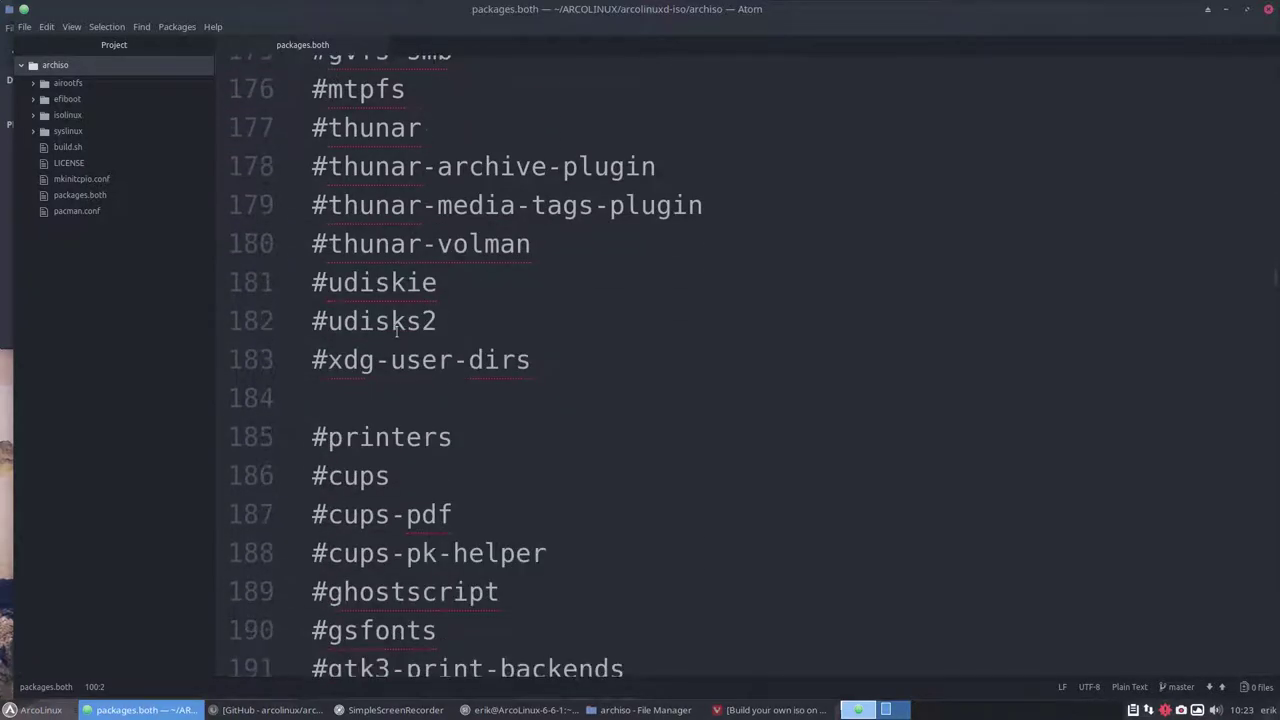
scroll(396, 330, "down", 7)
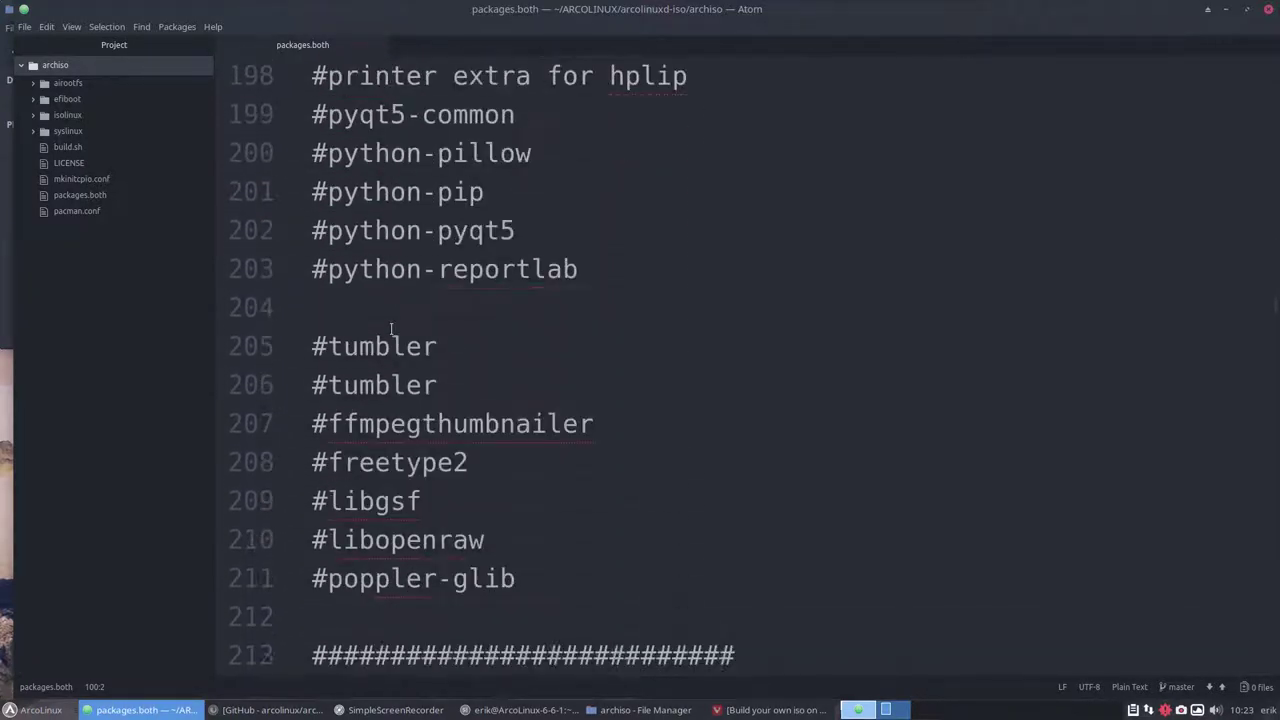
scroll(391, 329, "down", 5)
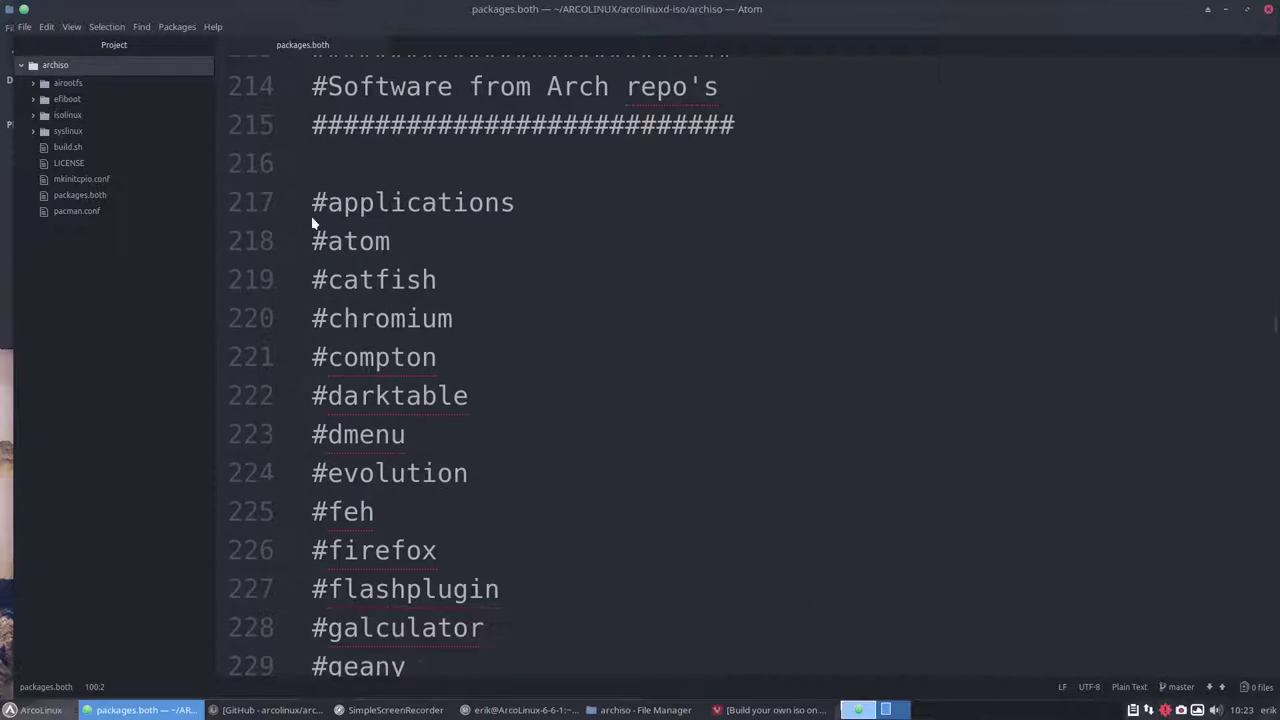
scroll(313, 224, "down", 1)
Uncomment the atom, chromium, firefox and gimp lines in packages.both
left_click(324, 196)
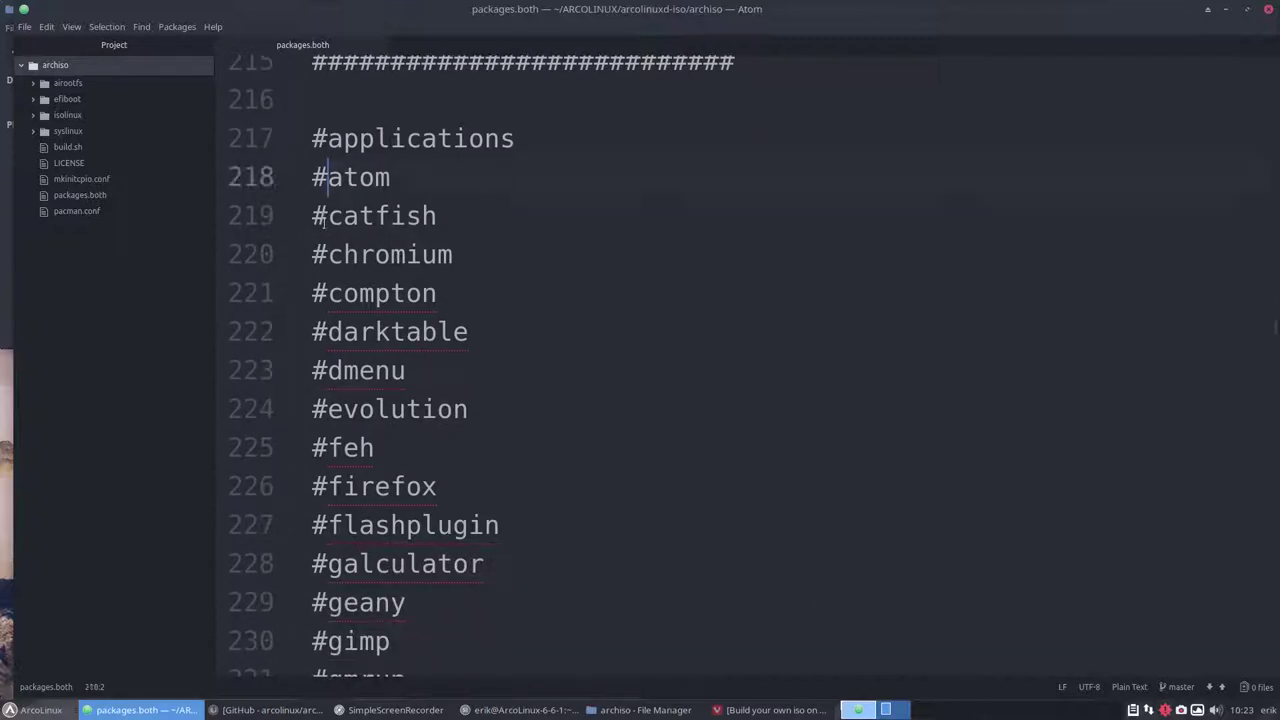
key("BackSpace")
scroll(330, 270, "up", 1)
scroll(332, 287, "down", 1)
scroll(332, 288, "down", 1)
key("Down")
key("Down")
key("Delete")
scroll(332, 290, "up", 1)
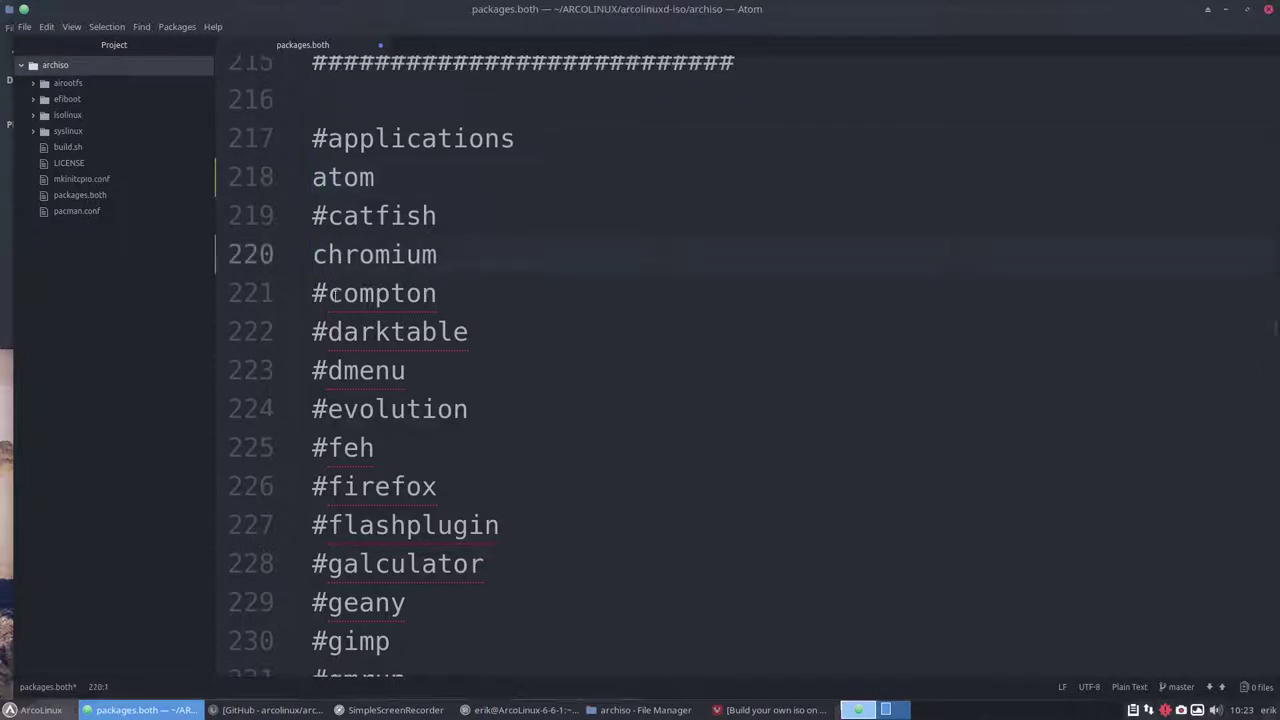
scroll(334, 297, "down", 1)
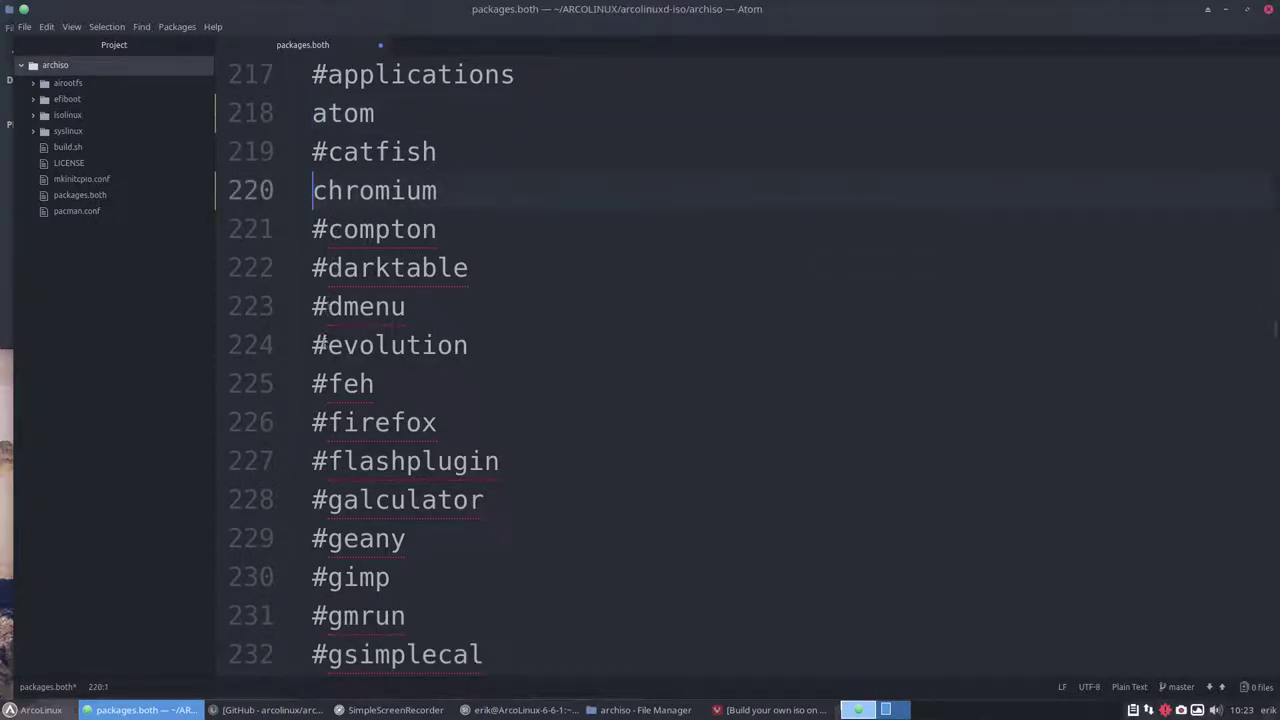
left_click(332, 418)
key("BackSpace")
scroll(330, 420, "down", 2)
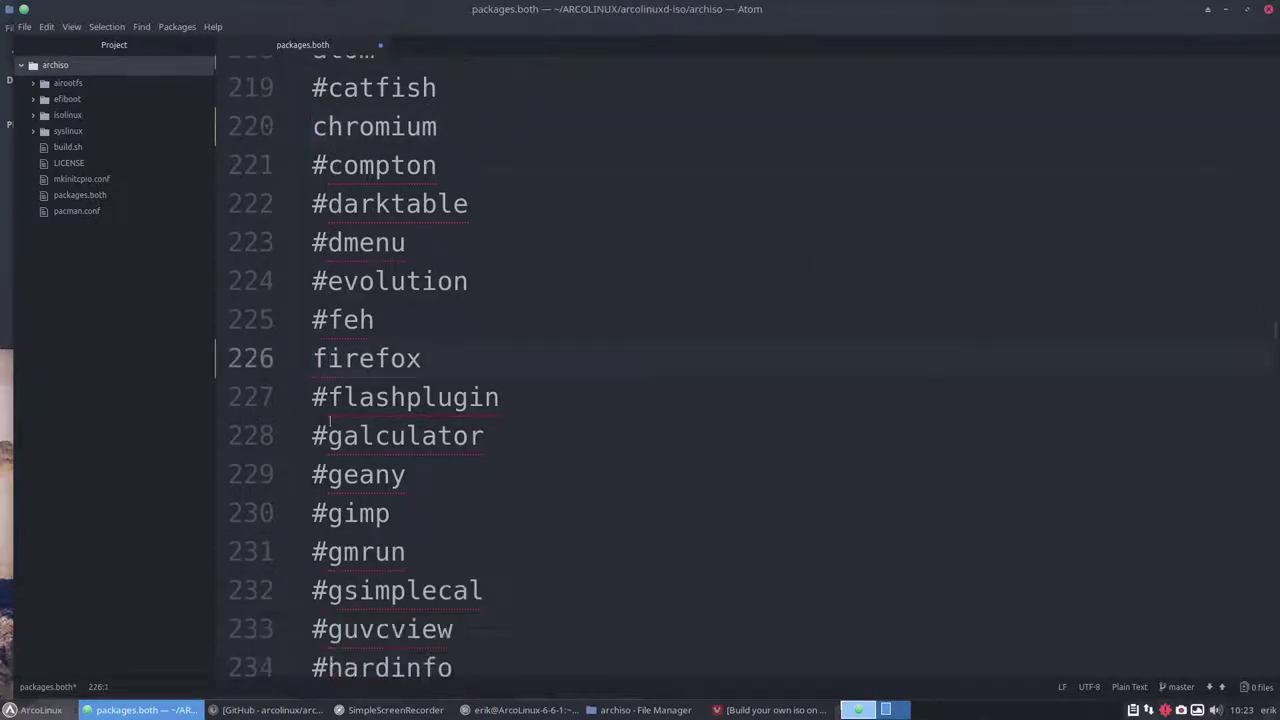
scroll(329, 422, "down", 1)
left_click(327, 418)
key("BackSpace")
scroll(325, 418, "down", 1)
scroll(325, 418, "down", 3)
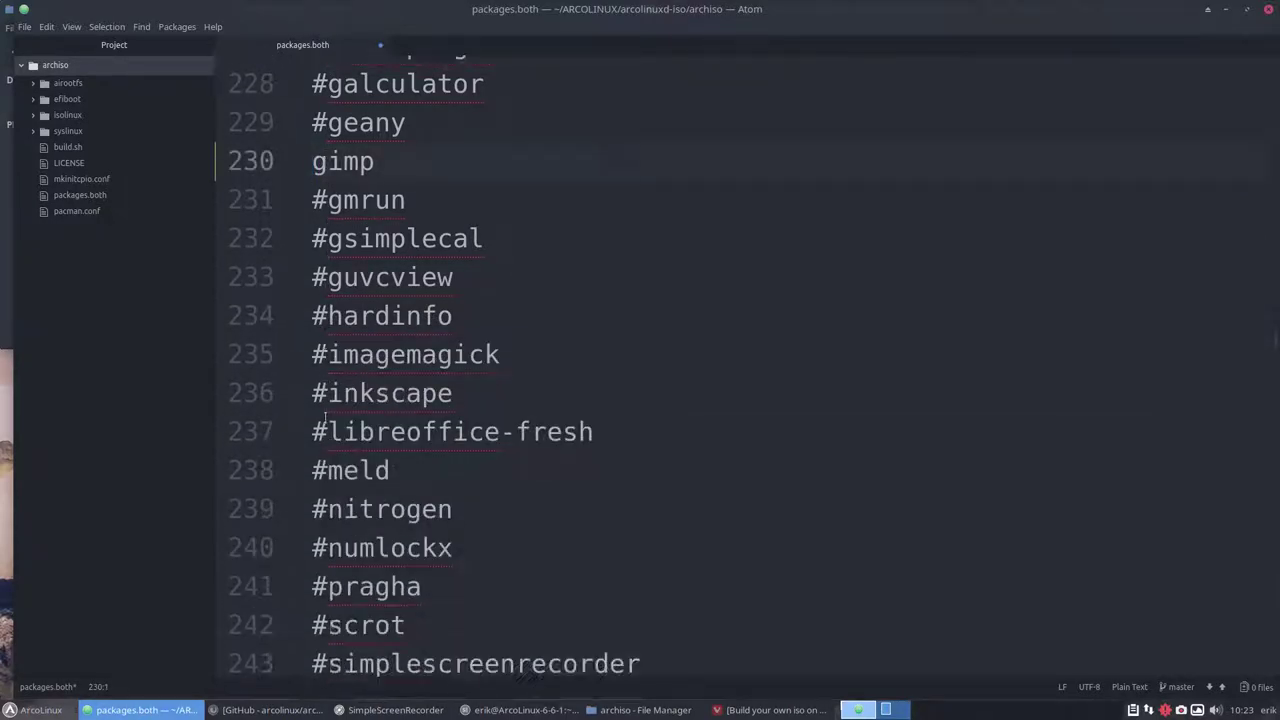
Uncomment the inkscape, meld, pragha, scrot, simplescreenrecorder and vlc lines
left_click(330, 394)
key("BackSpace")
scroll(328, 396, "down", 2)
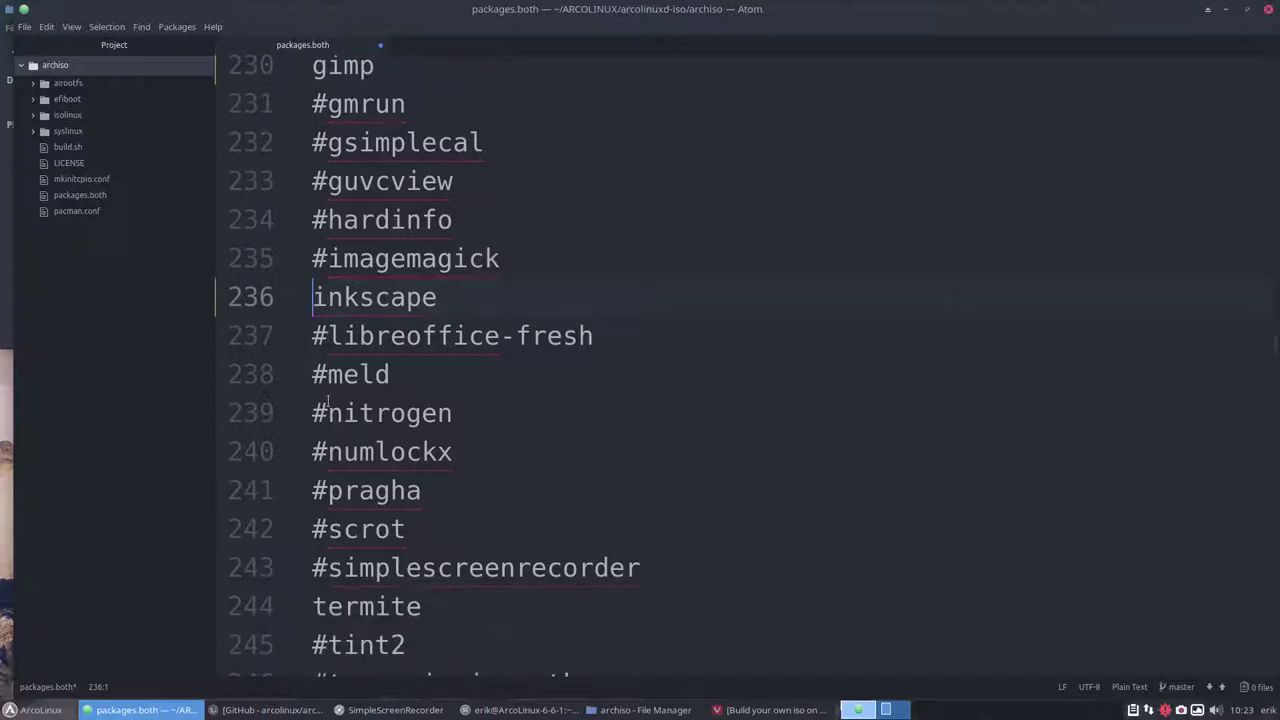
left_click(329, 342)
key("BackSpace")
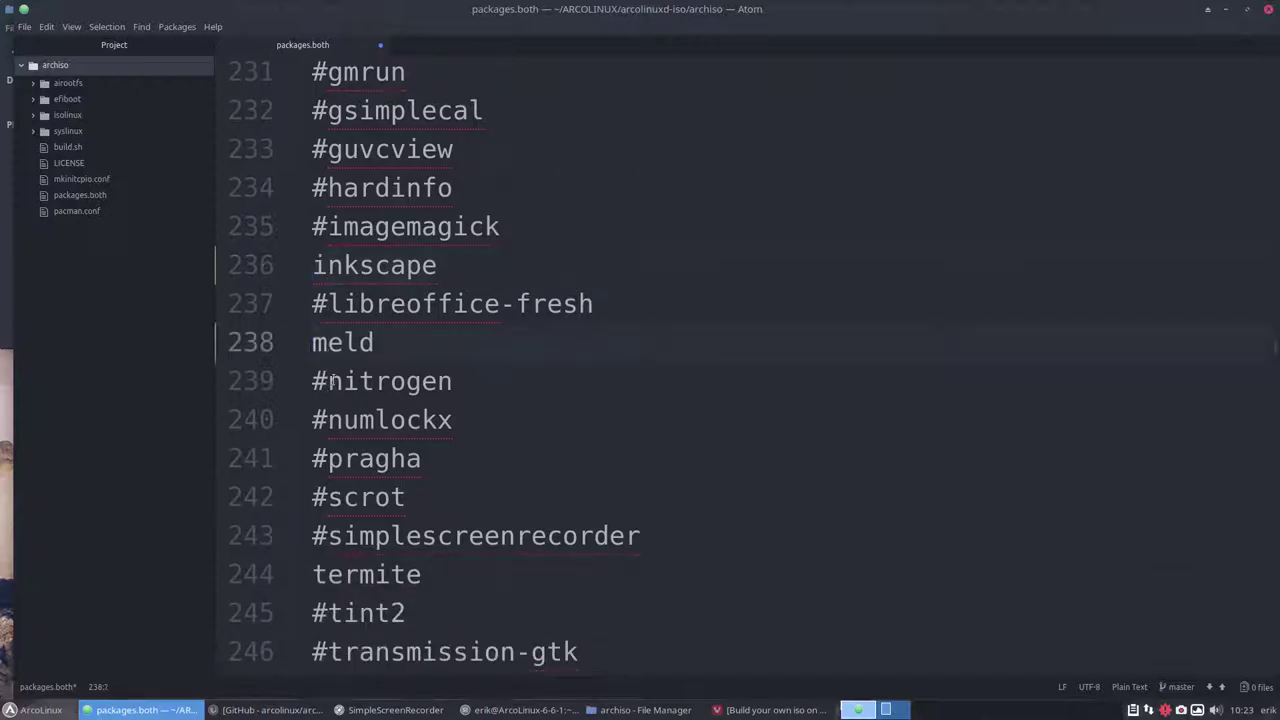
scroll(333, 374, "down", 2)
left_click(329, 331)
key("BackSpace")
scroll(330, 331, "down", 1)
scroll(330, 300, "down", 1)
left_click(329, 241)
key("BackSpace")
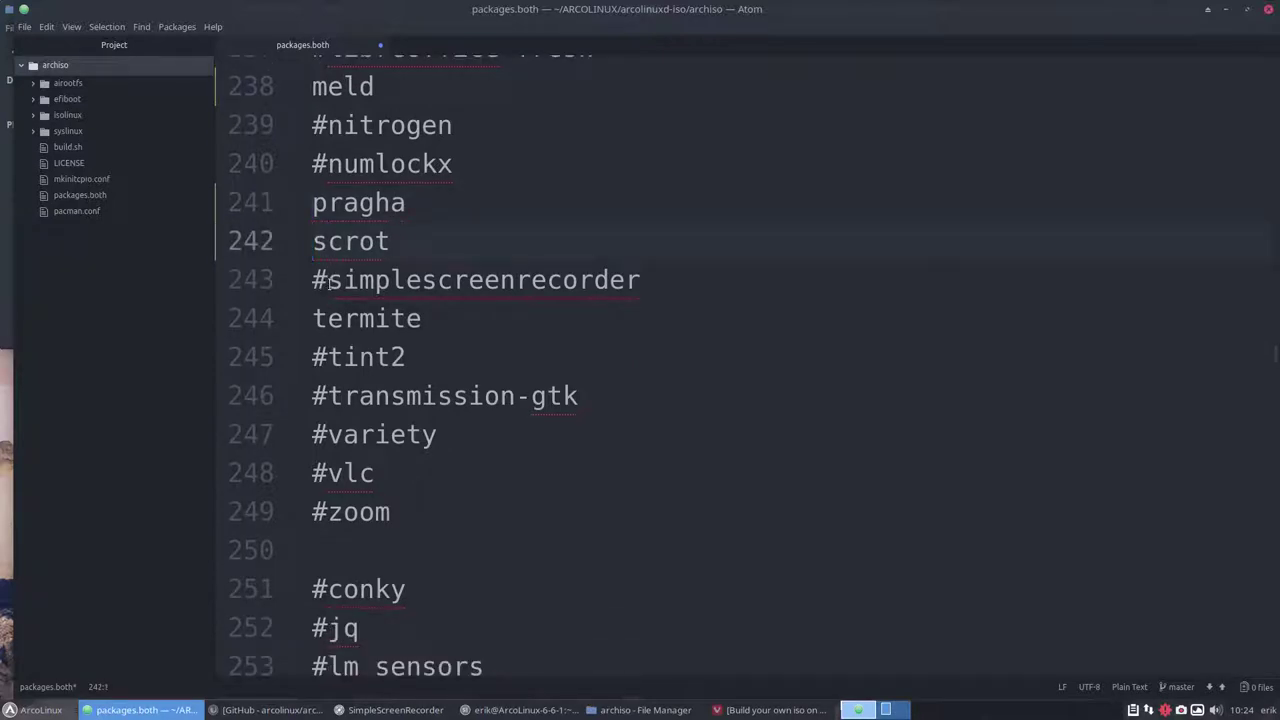
left_click(329, 280)
key("BackSpace")
scroll(324, 296, "down", 1)
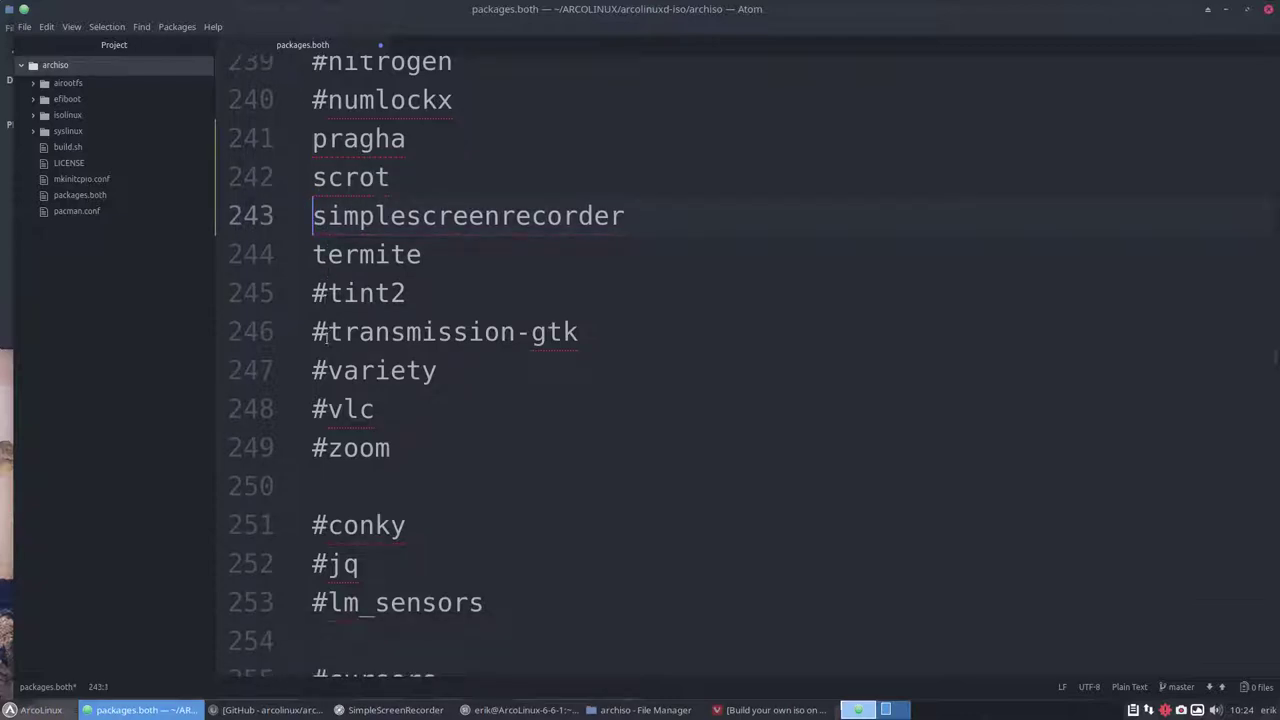
left_click(327, 408)
key("BackSpace")
scroll(326, 407, "down", 1)
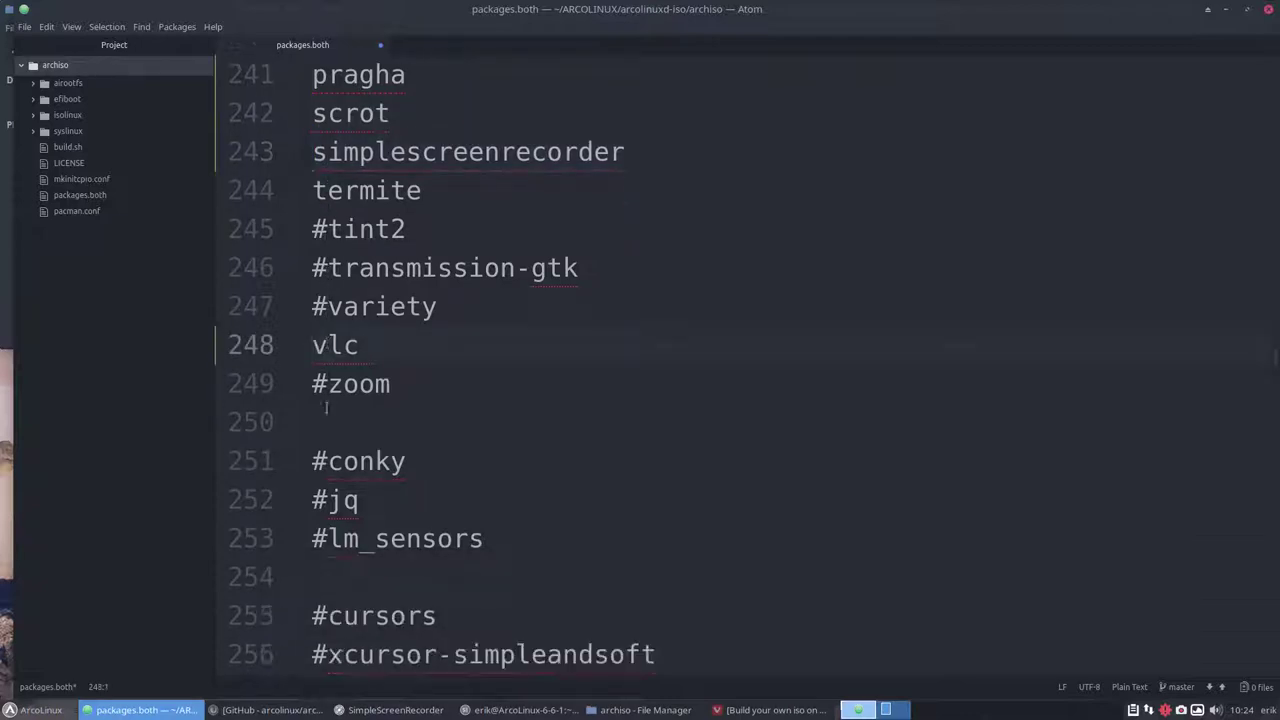
scroll(326, 407, "down", 3)
scroll(326, 407, "down", 2)
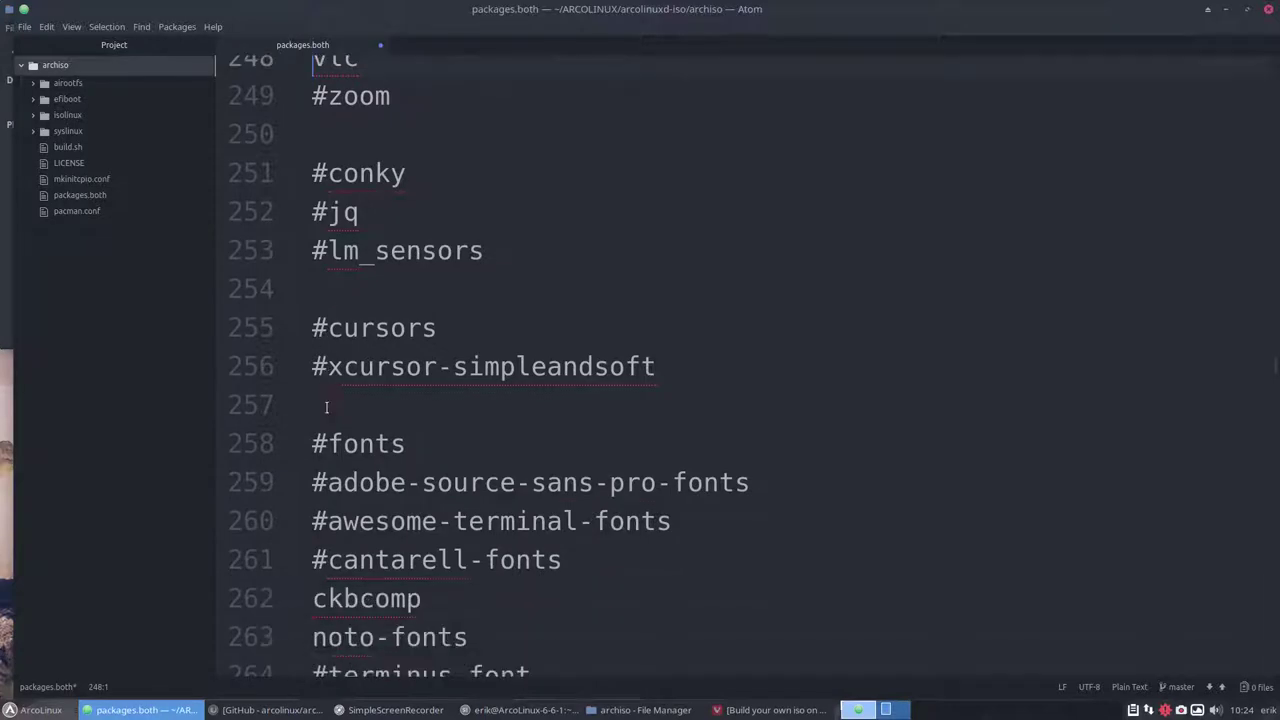
scroll(336, 394, "down", 3)
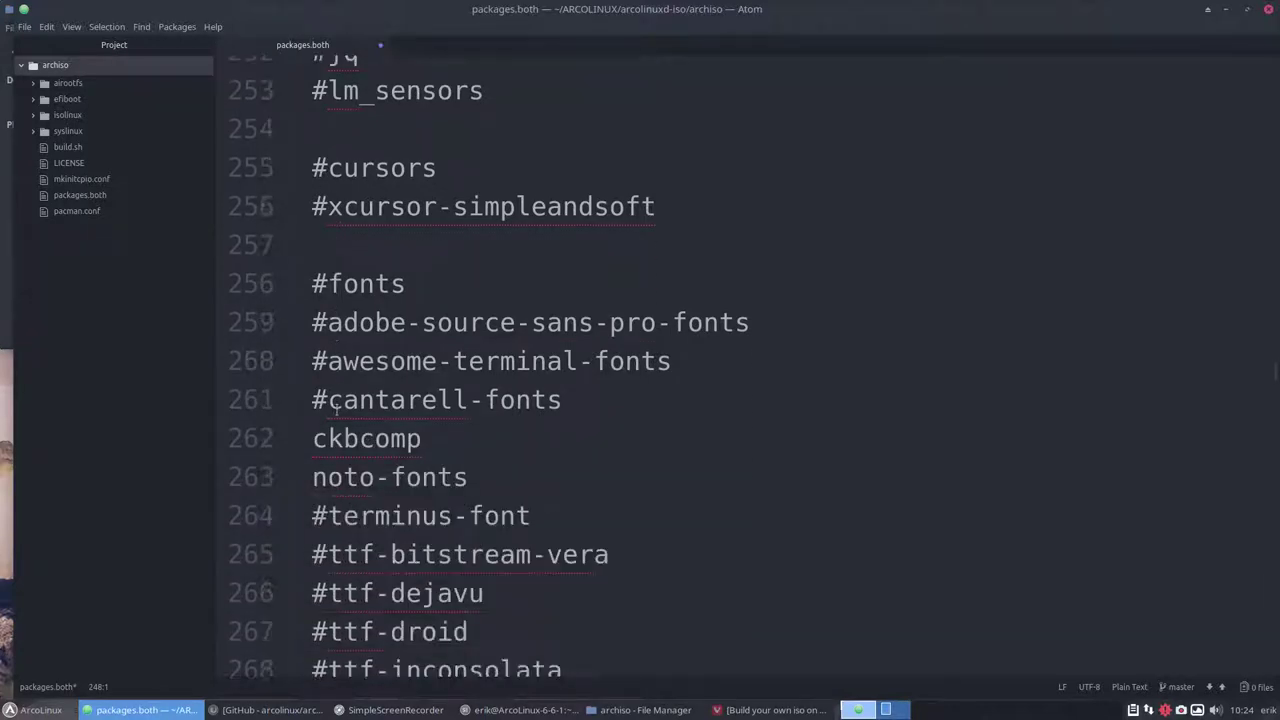
scroll(336, 405, "down", 2)
scroll(336, 410, "down", 7)
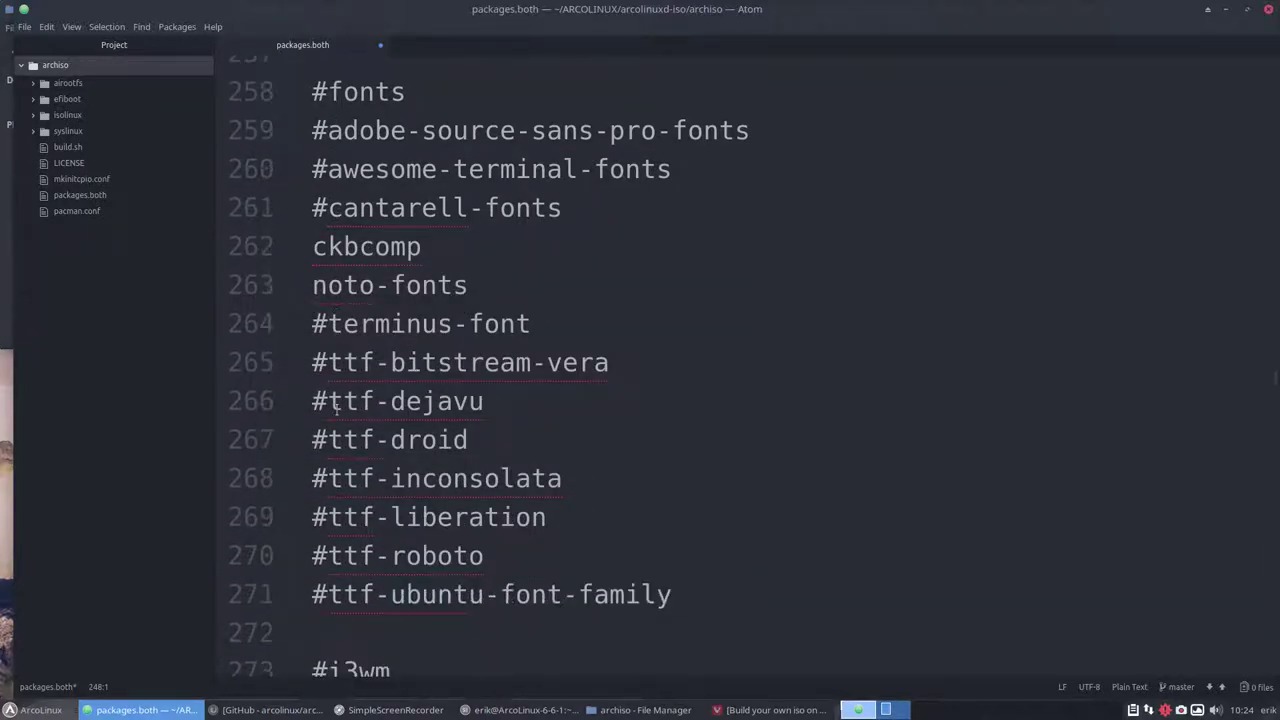
scroll(336, 409, "down", 4)
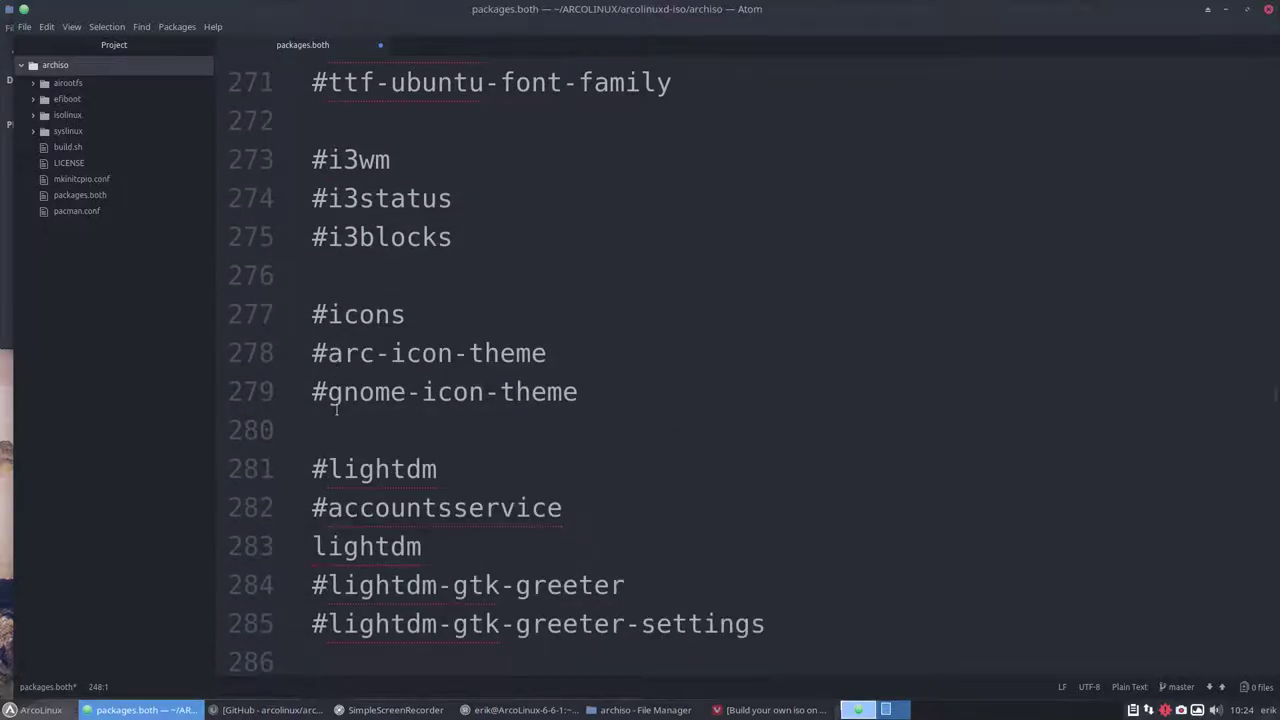
scroll(336, 408, "down", 2)
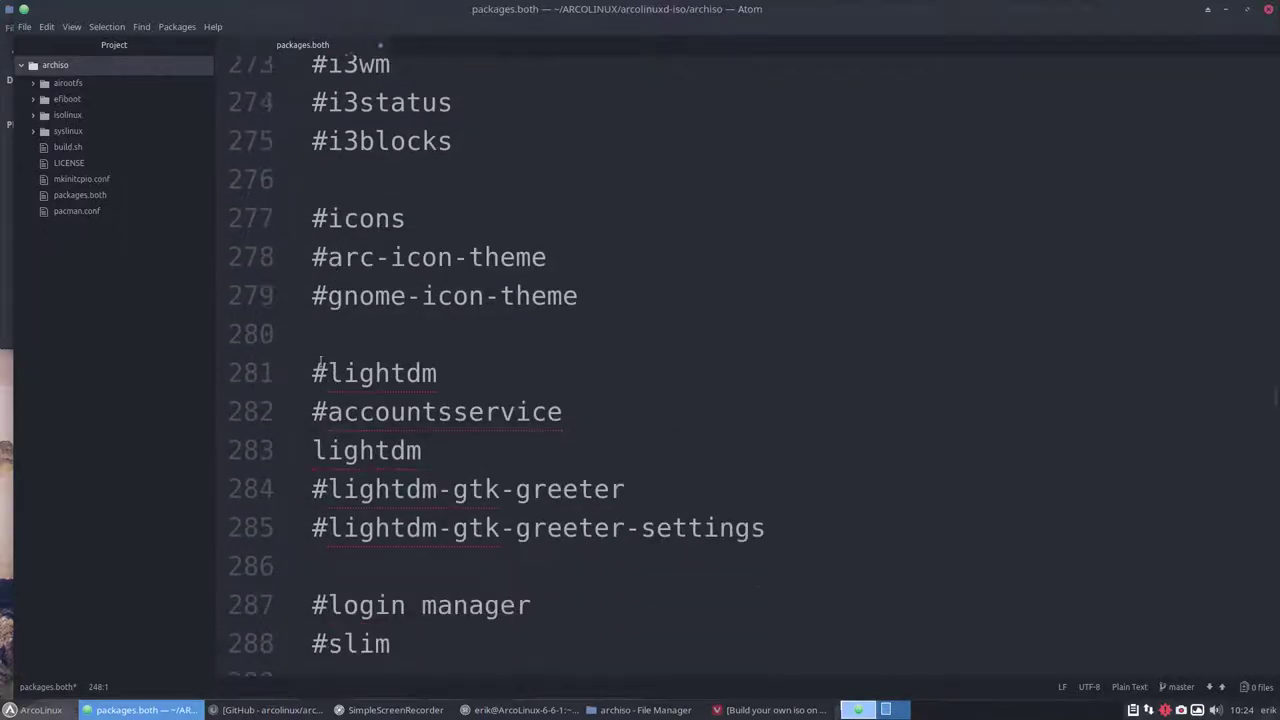
scroll(320, 365, "down", 1)
scroll(326, 368, "down", 2)
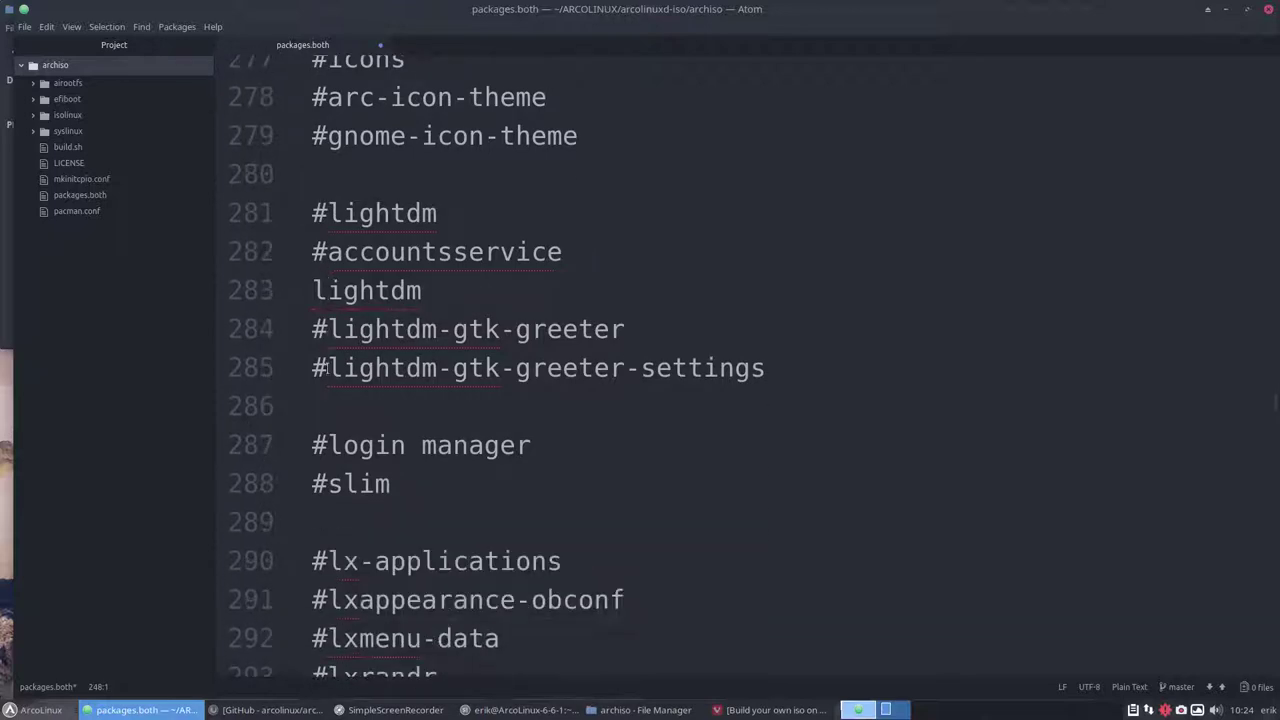
left_click(326, 330)
scroll(390, 430, "down", 2)
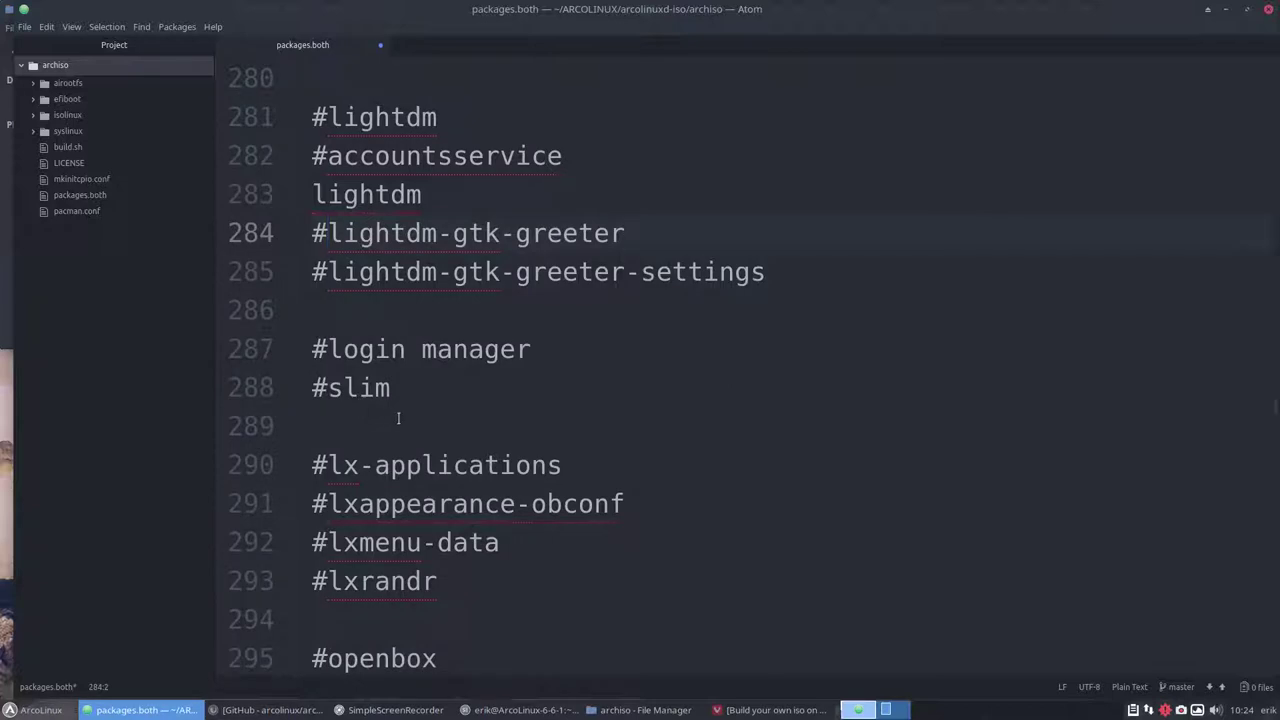
scroll(398, 418, "down", 8)
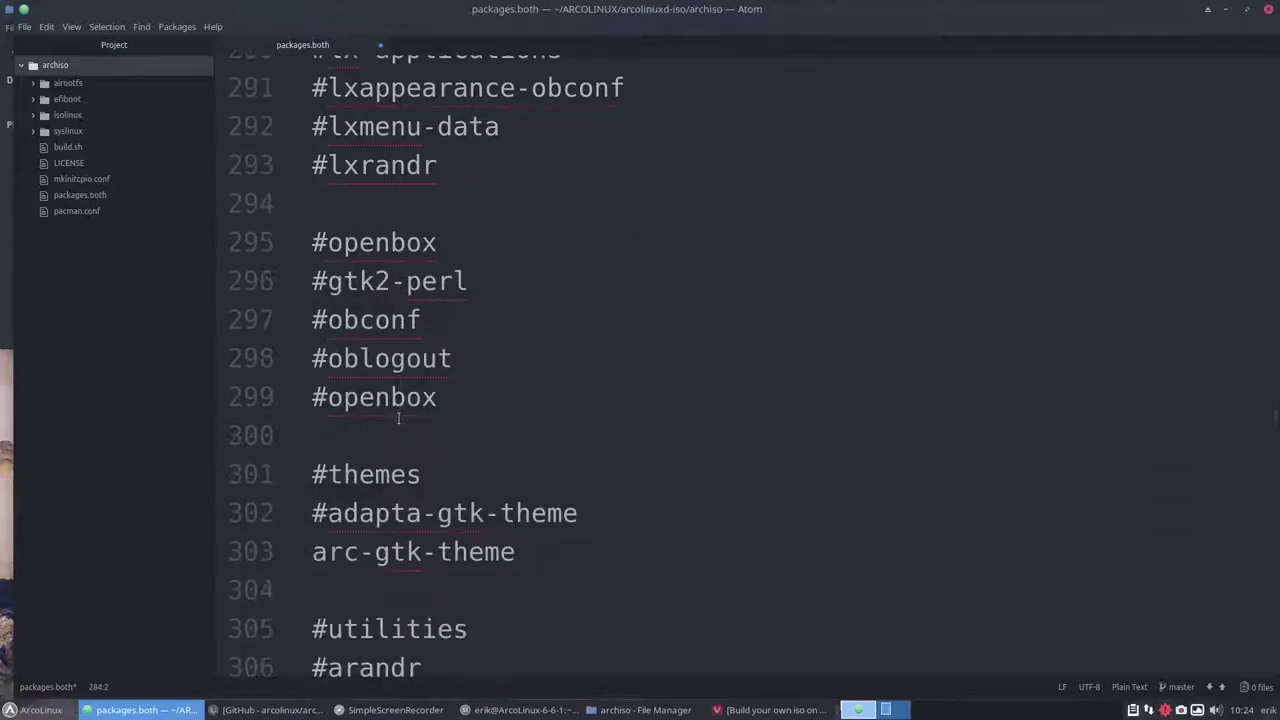
Scroll down to gnome-keyring and remove its # to enable it
scroll(398, 418, "down", 6)
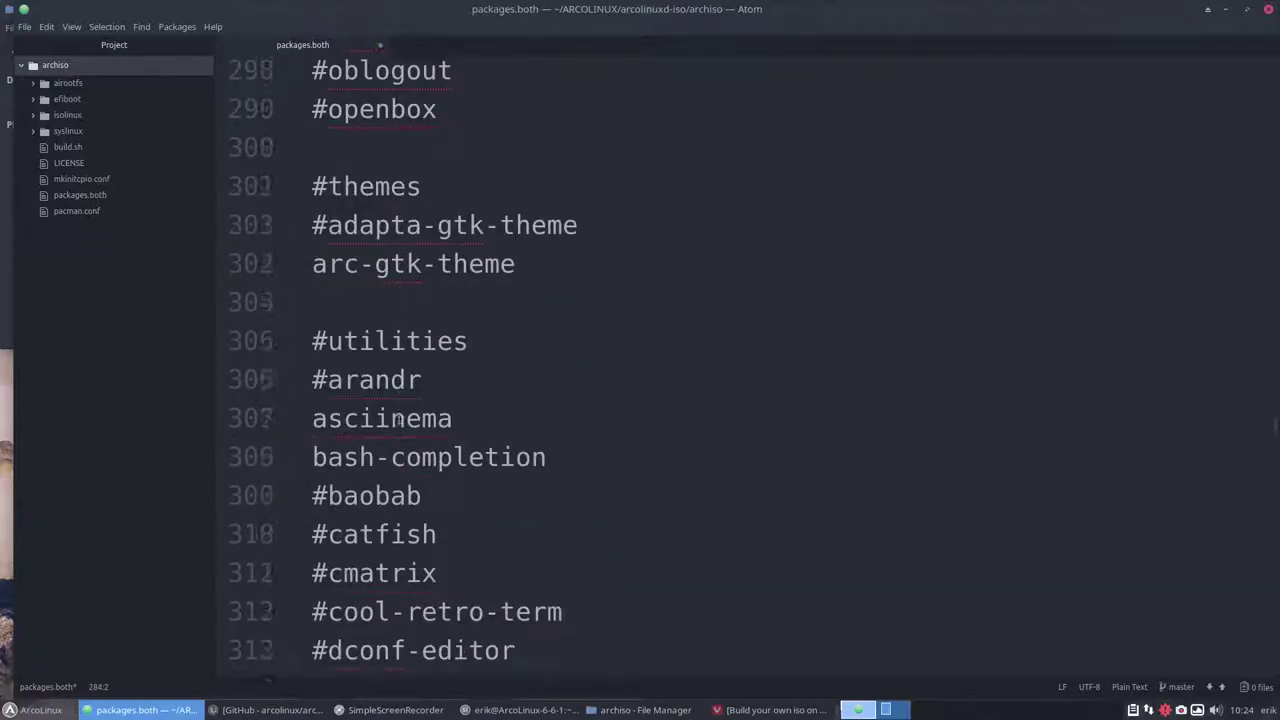
scroll(398, 420, "down", 4)
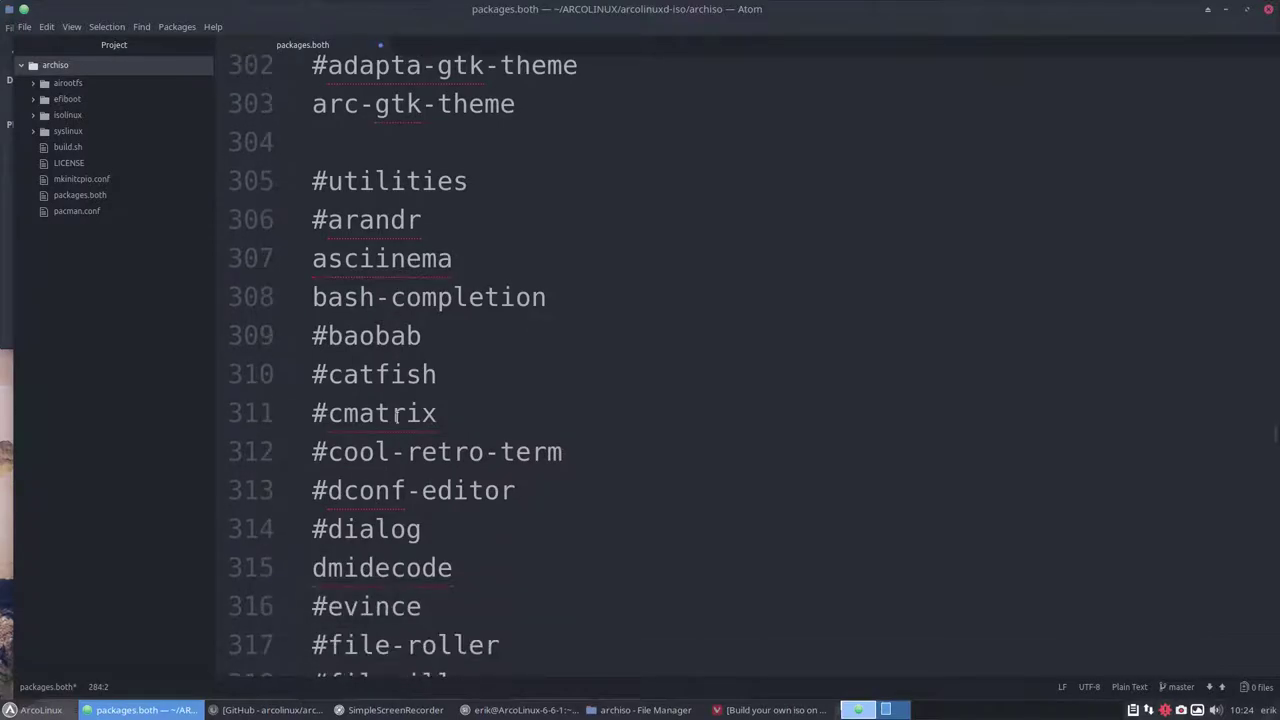
scroll(380, 407, "down", 1)
scroll(338, 298, "down", 1)
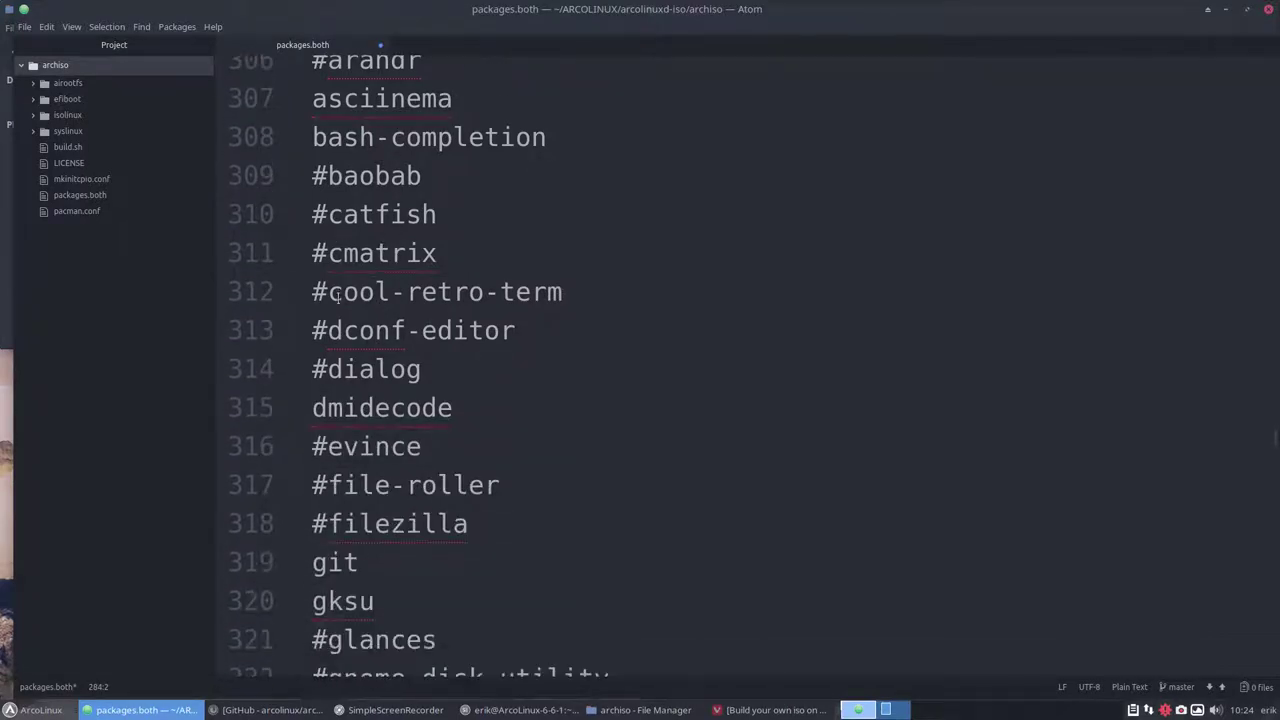
scroll(334, 287, "down", 4)
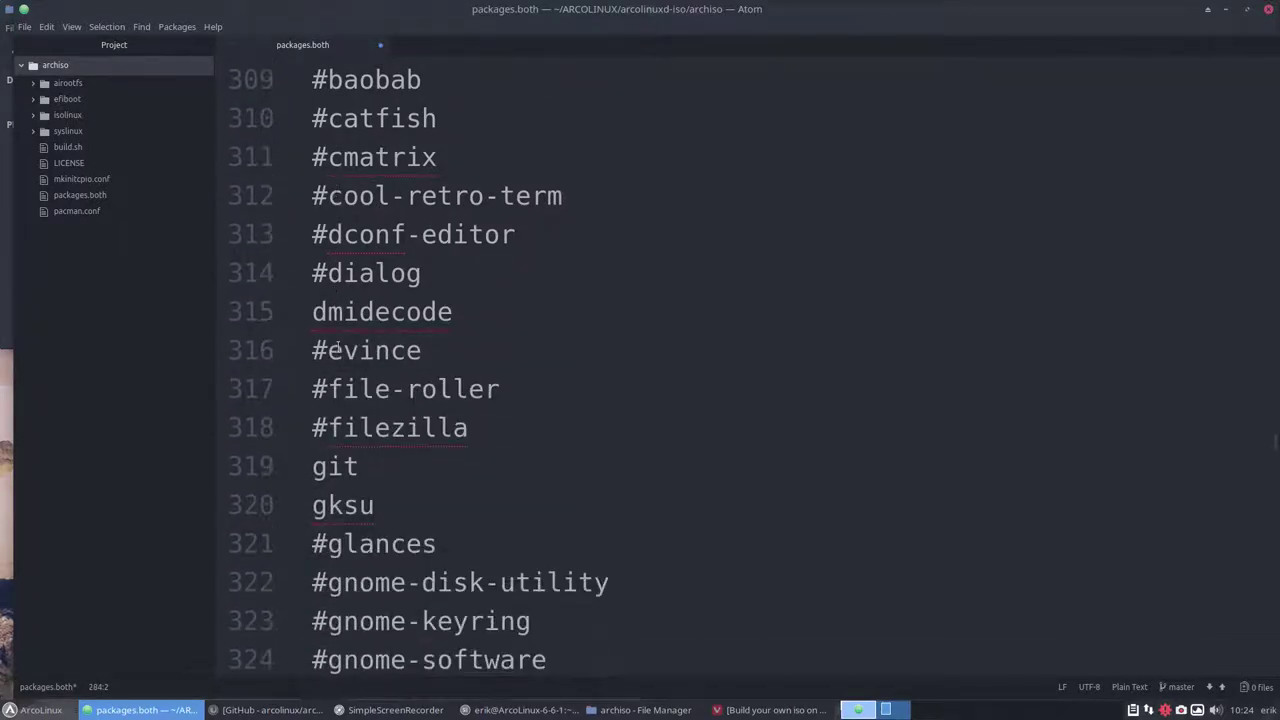
scroll(338, 345, "down", 2)
scroll(338, 348, "down", 3)
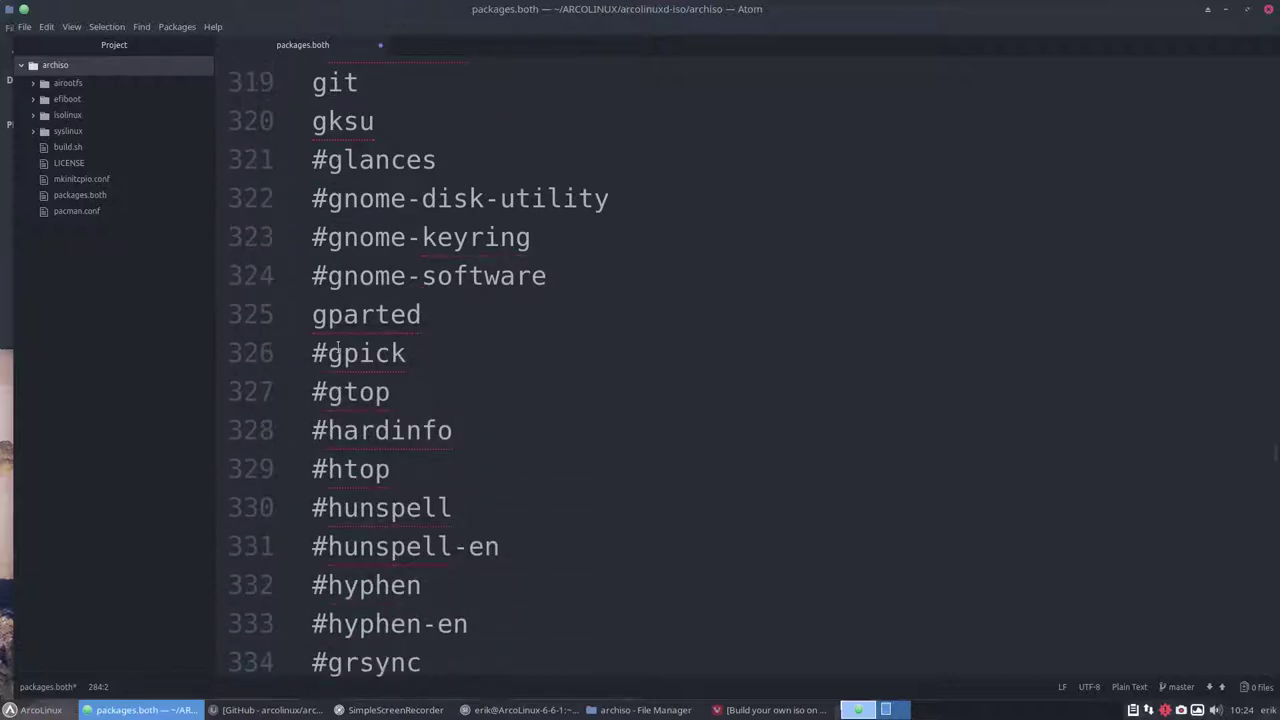
scroll(338, 348, "up", 3)
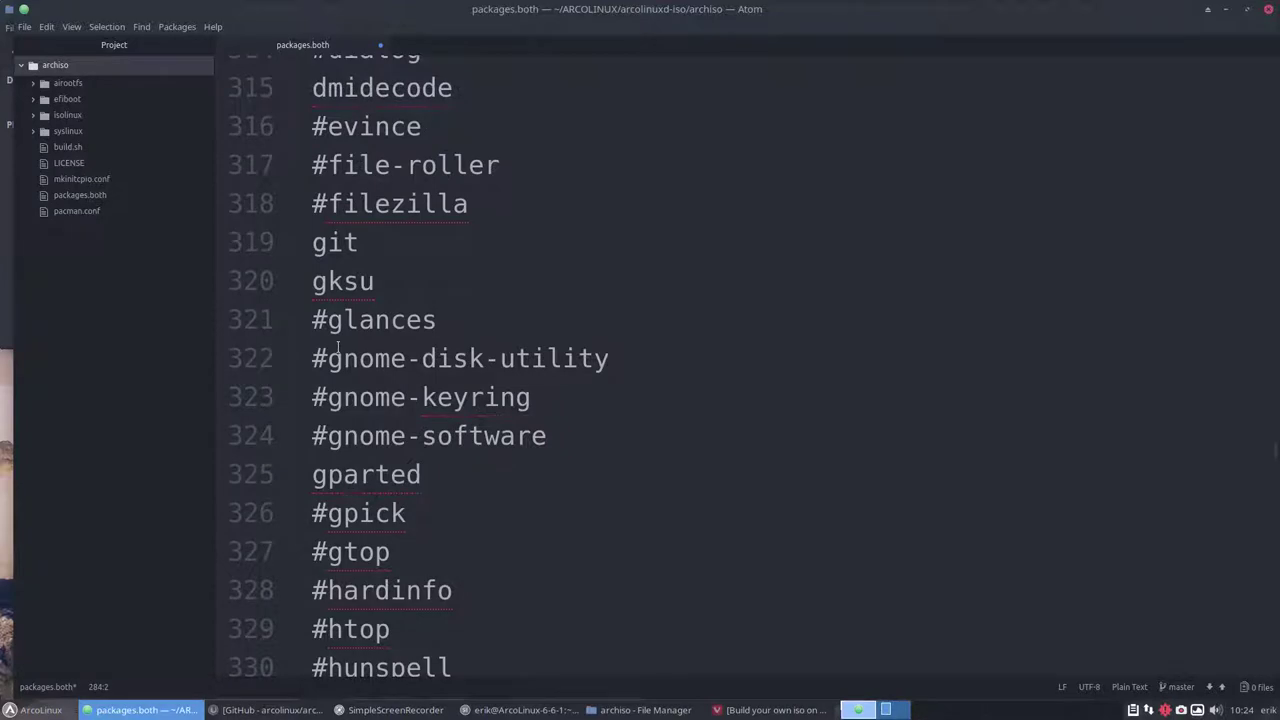
scroll(338, 348, "down", 1)
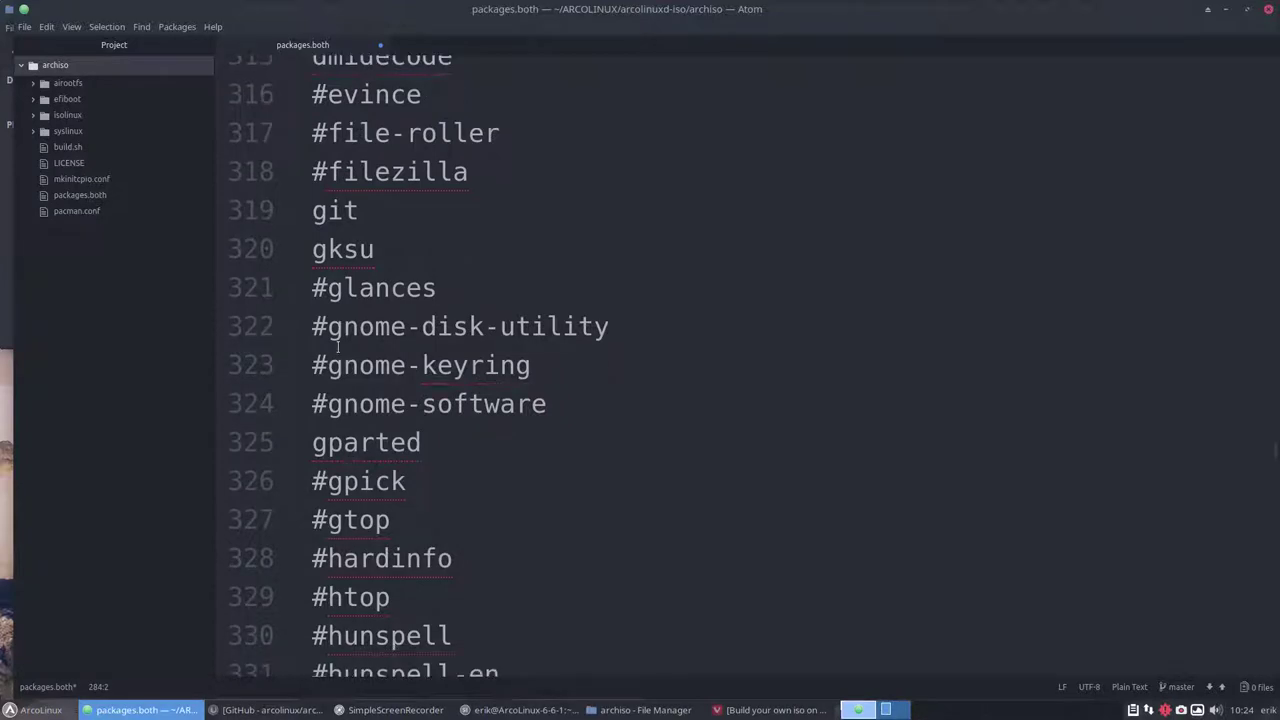
scroll(338, 348, "down", 3)
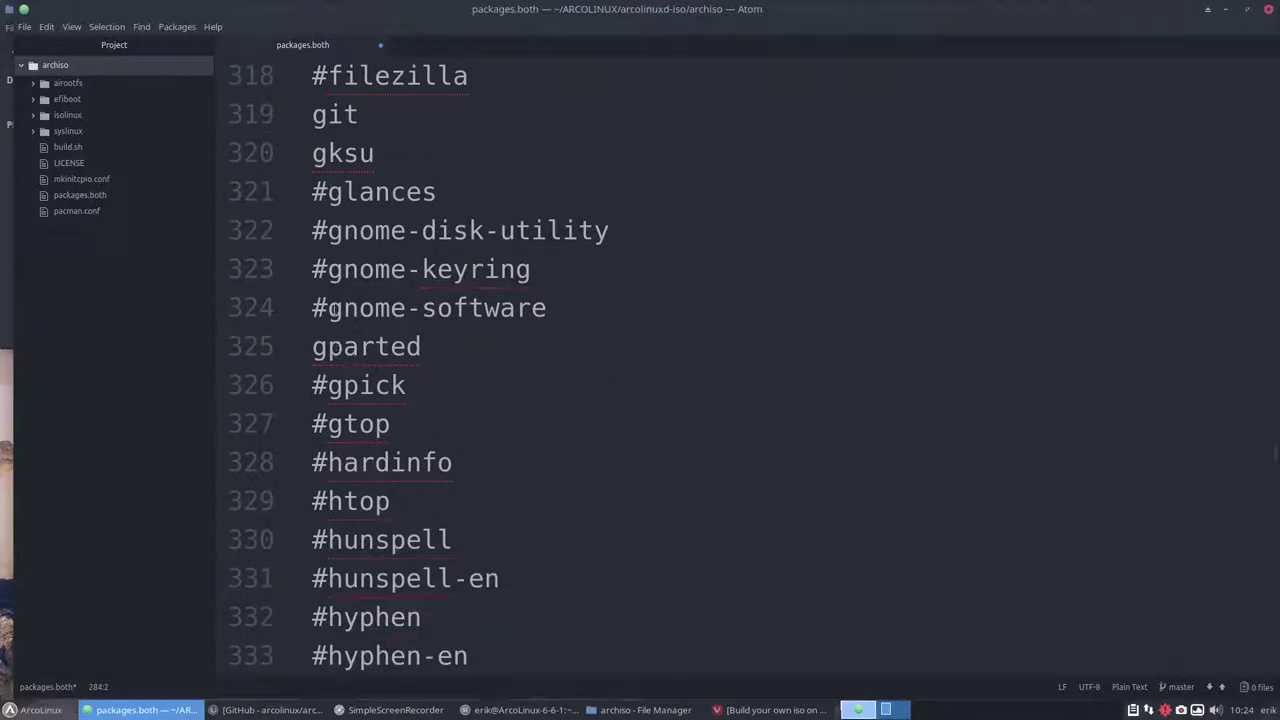
left_click(328, 269)
key("BackSpace")
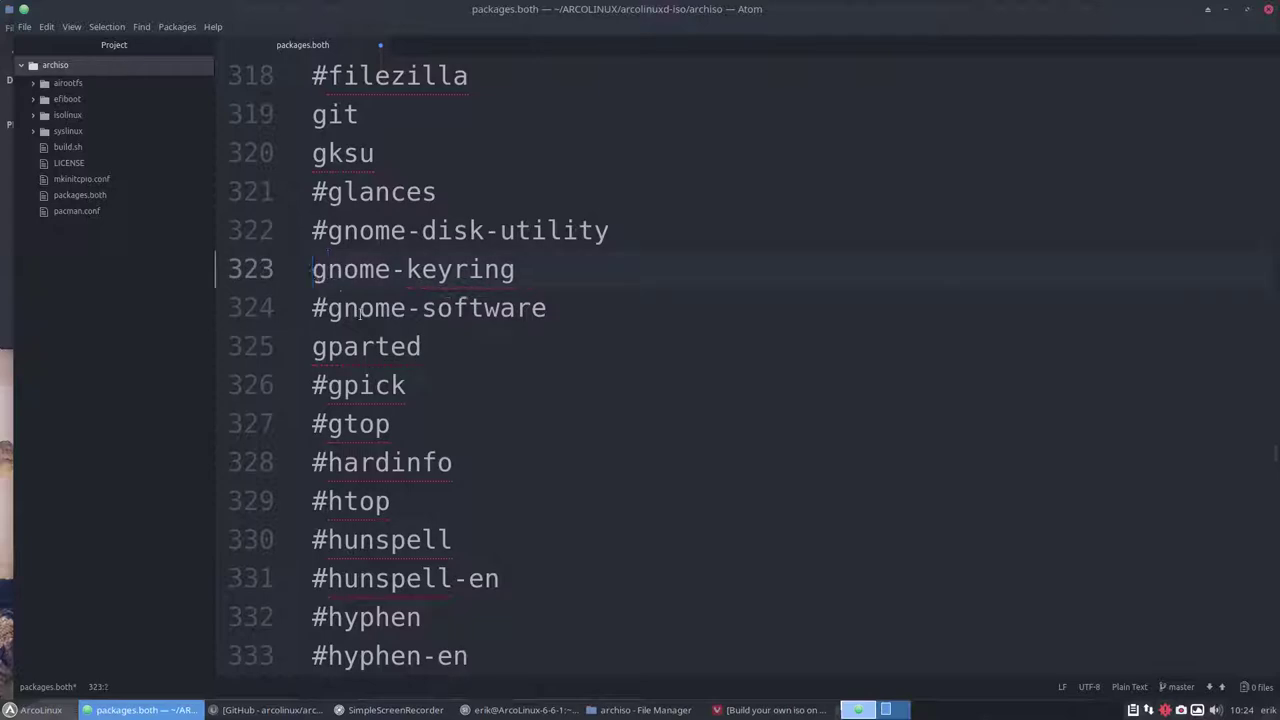
Uncomment polkit and polkit-gnome, then scroll through the rest of the package list
scroll(407, 334, "down", 3)
scroll(407, 334, "down", 3)
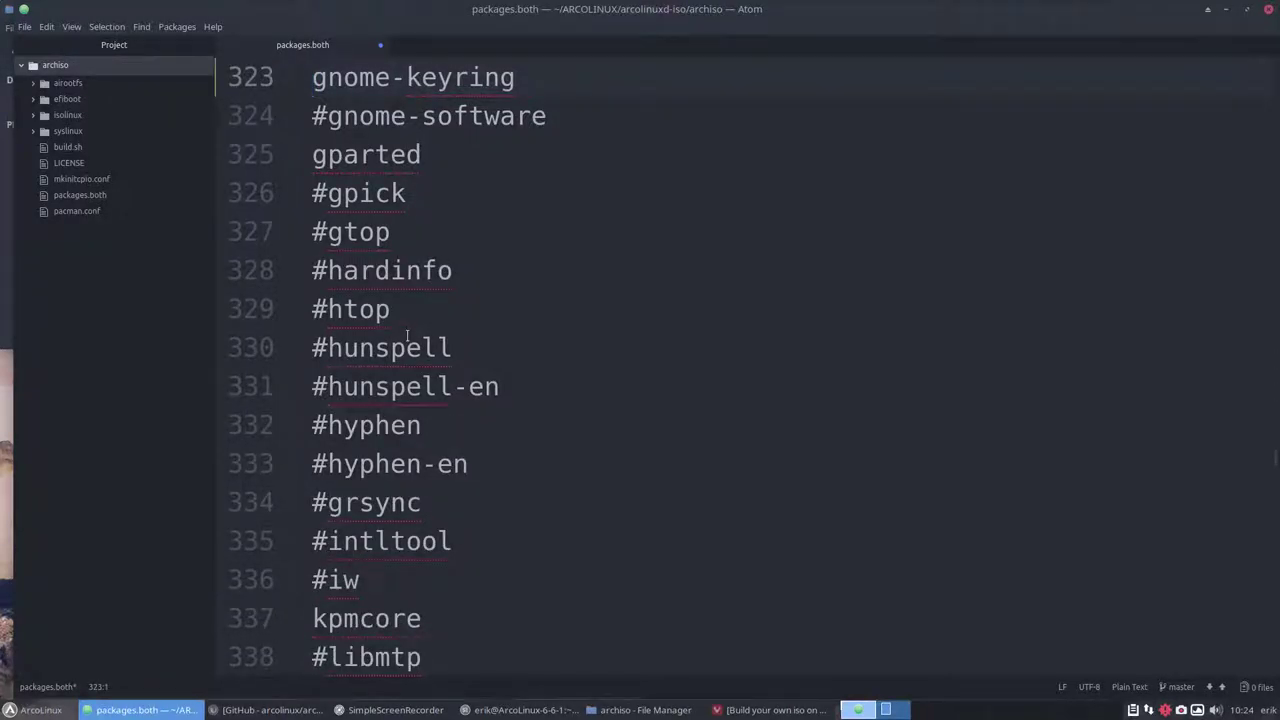
scroll(407, 336, "down", 10)
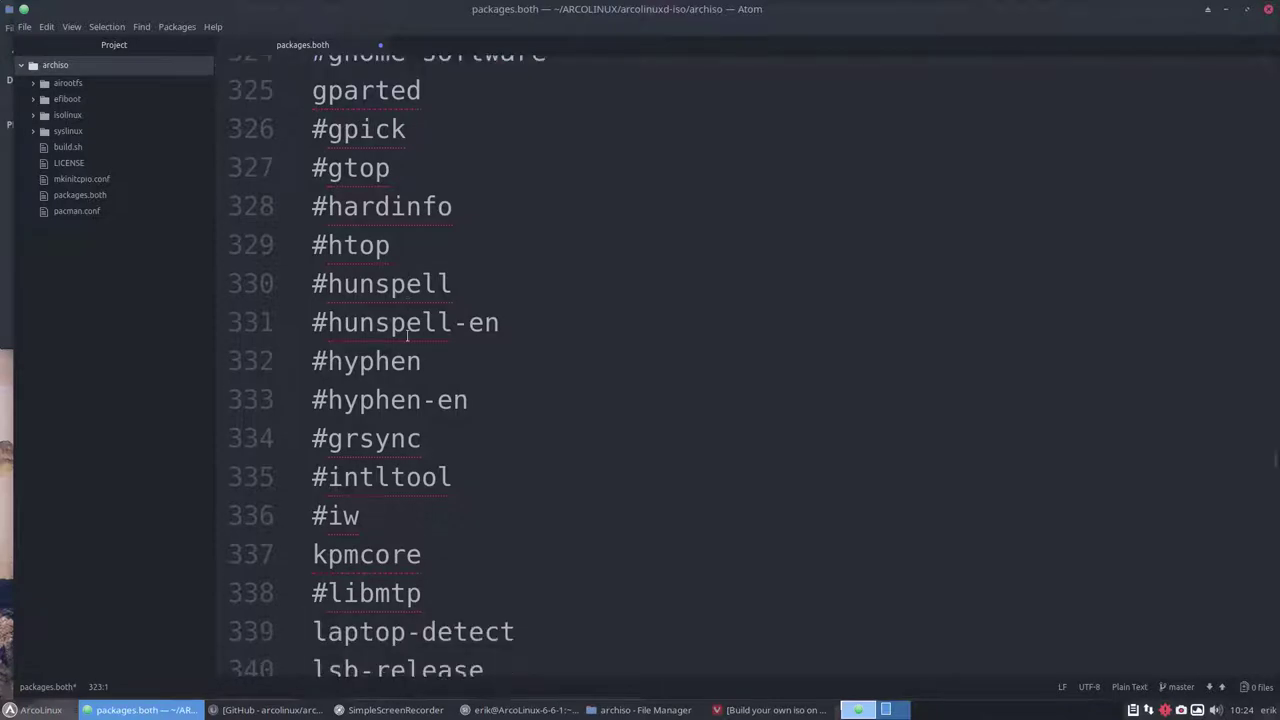
scroll(407, 336, "down", 7)
scroll(405, 336, "down", 2)
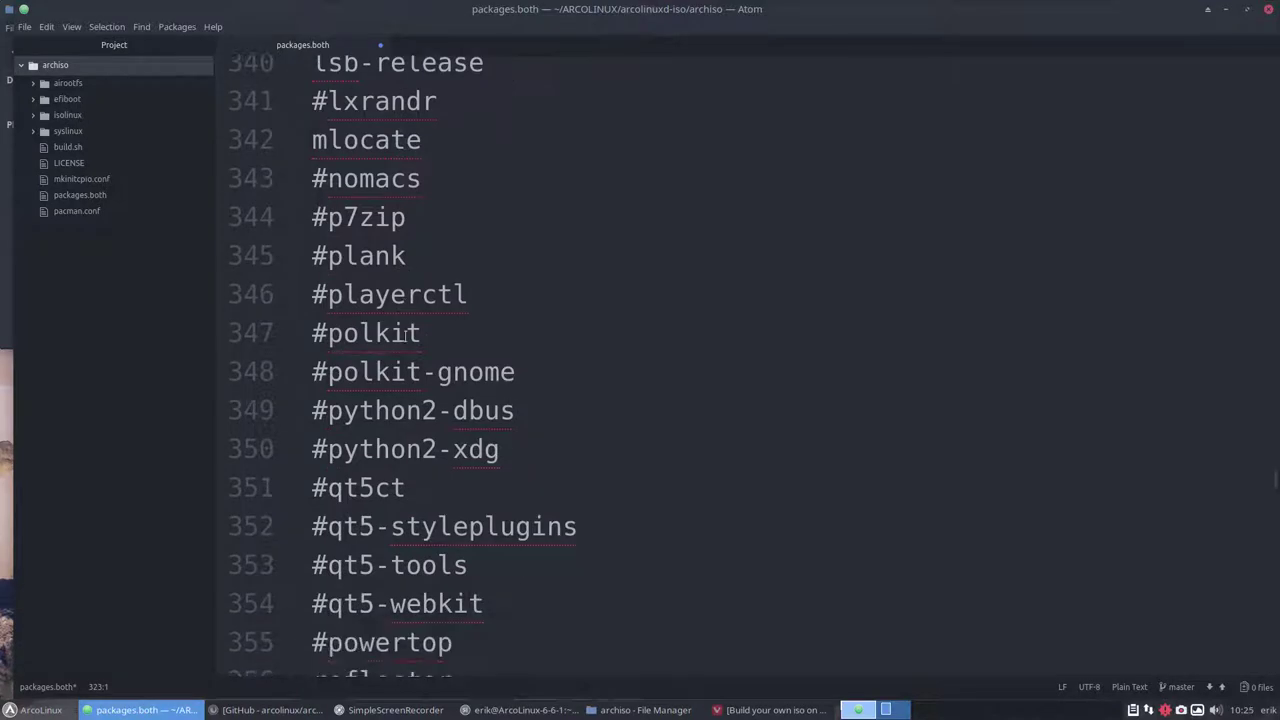
left_click(329, 336)
key("BackSpace")
left_click(329, 372)
key("BackSpace")
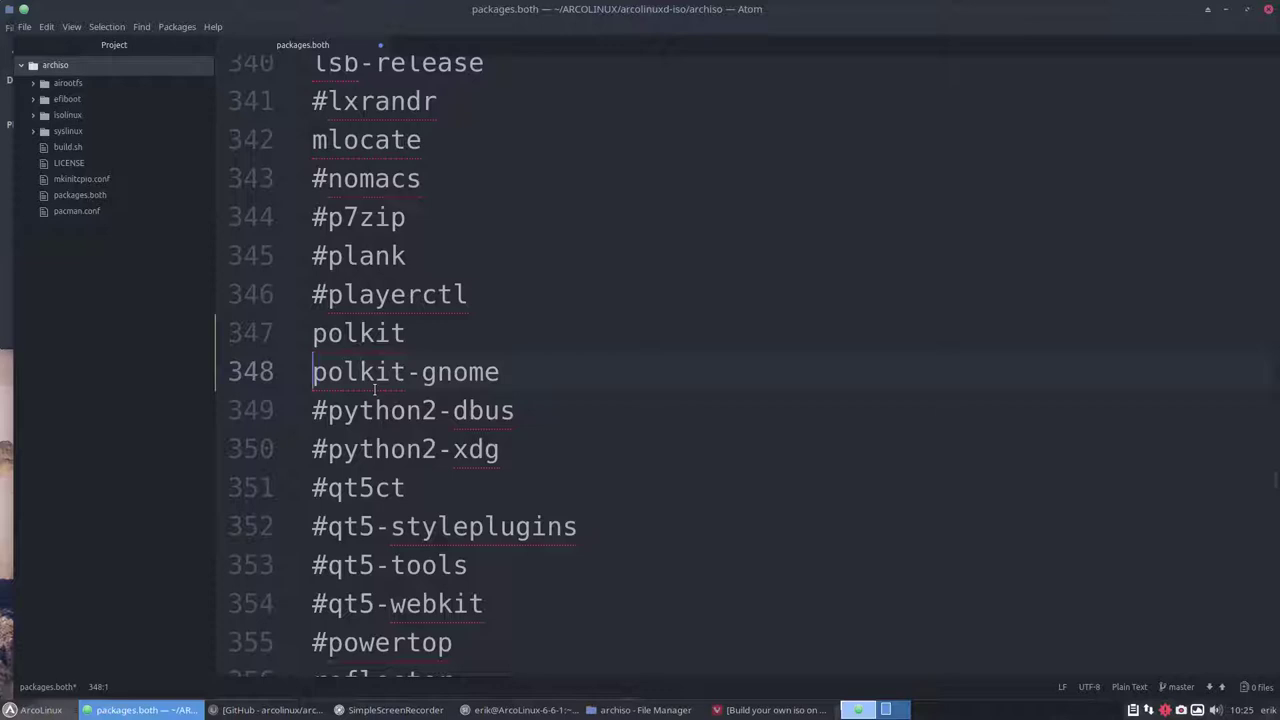
scroll(375, 390, "down", 10)
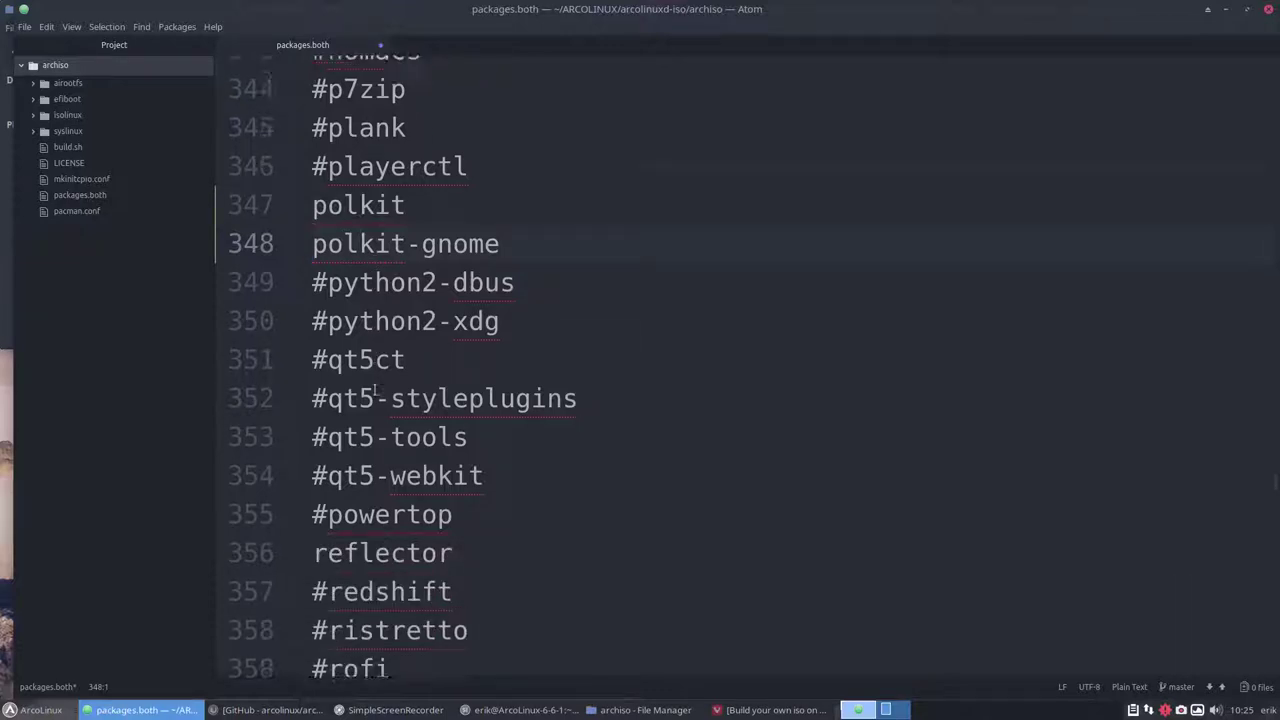
scroll(375, 390, "down", 3)
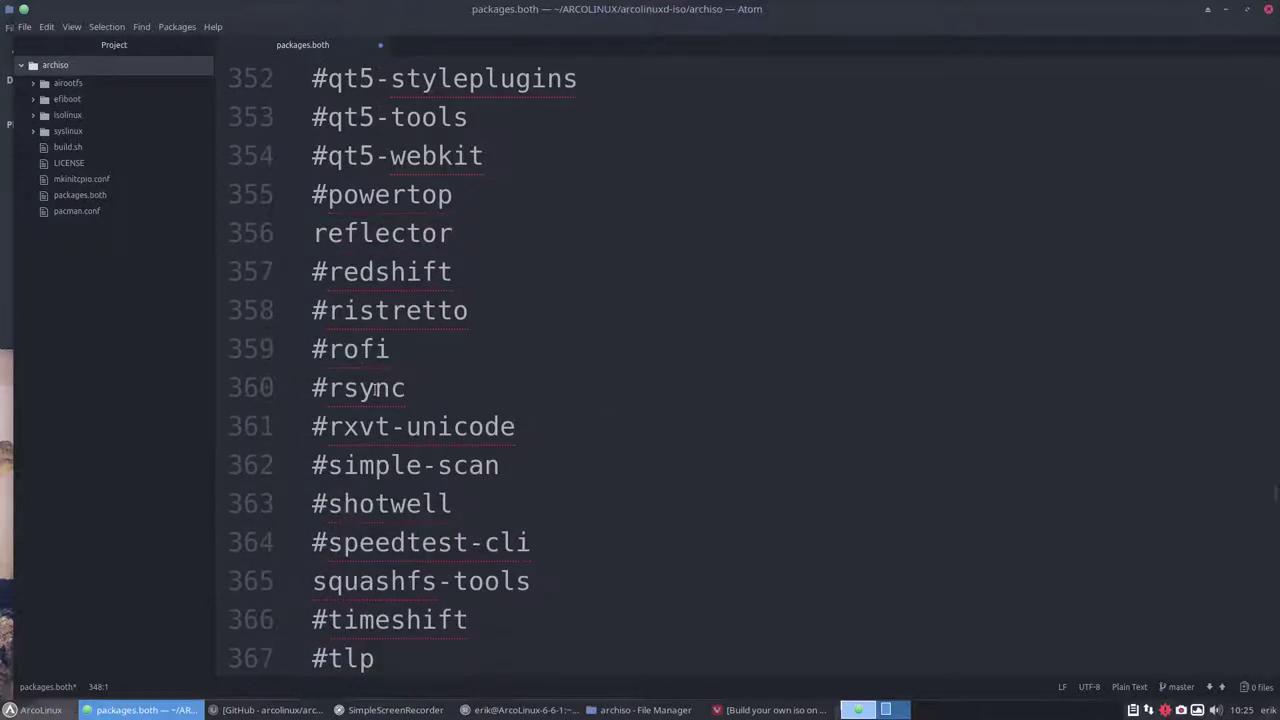
scroll(375, 390, "down", 8)
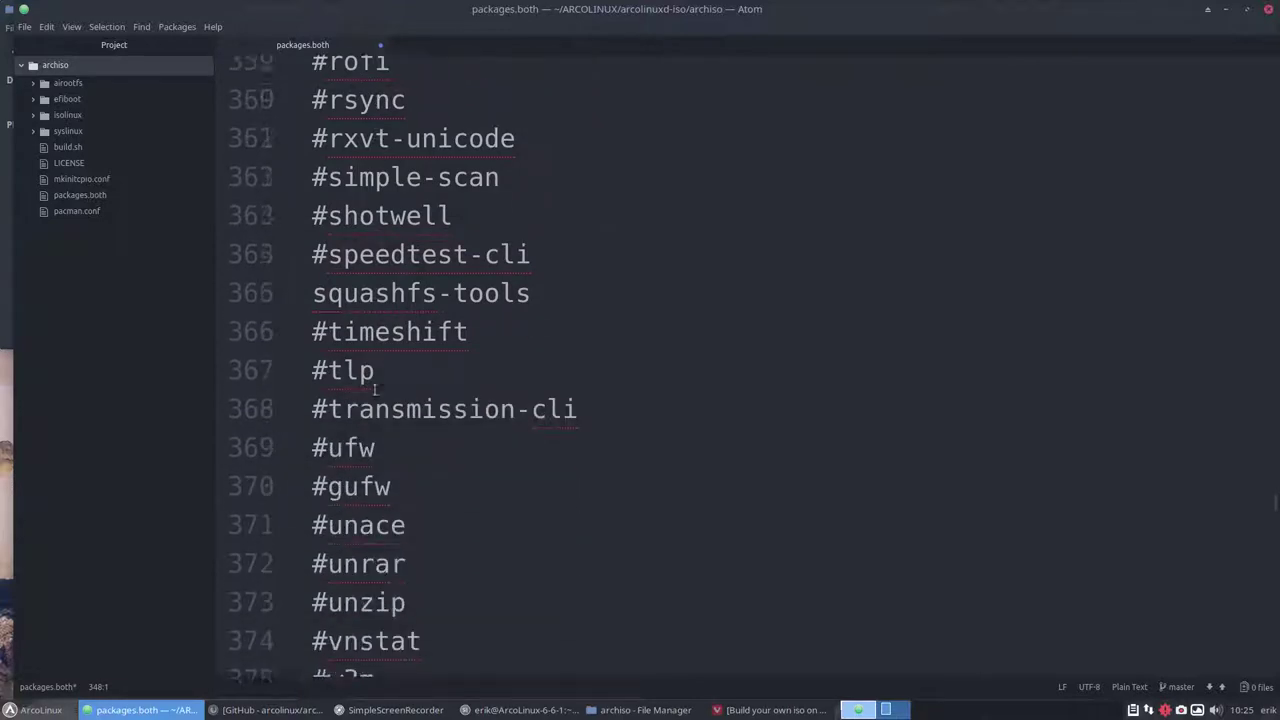
scroll(375, 390, "down", 8)
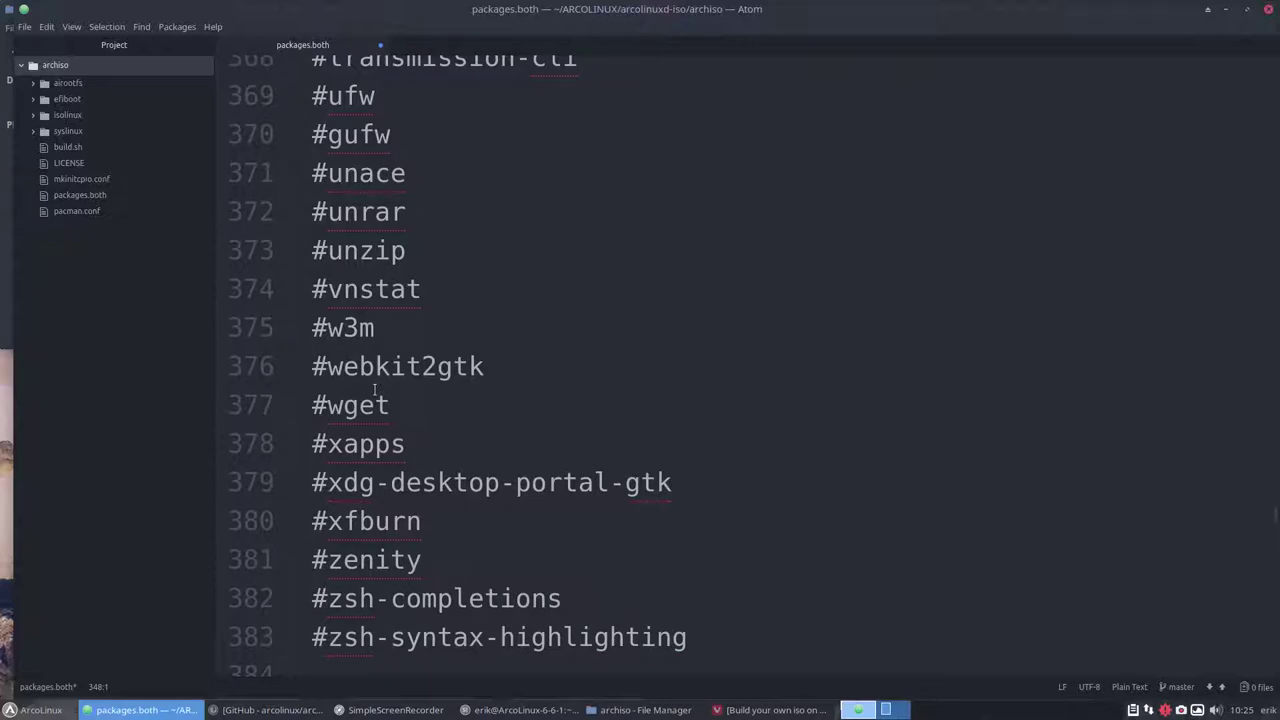
scroll(375, 390, "down", 4)
scroll(375, 390, "down", 5)
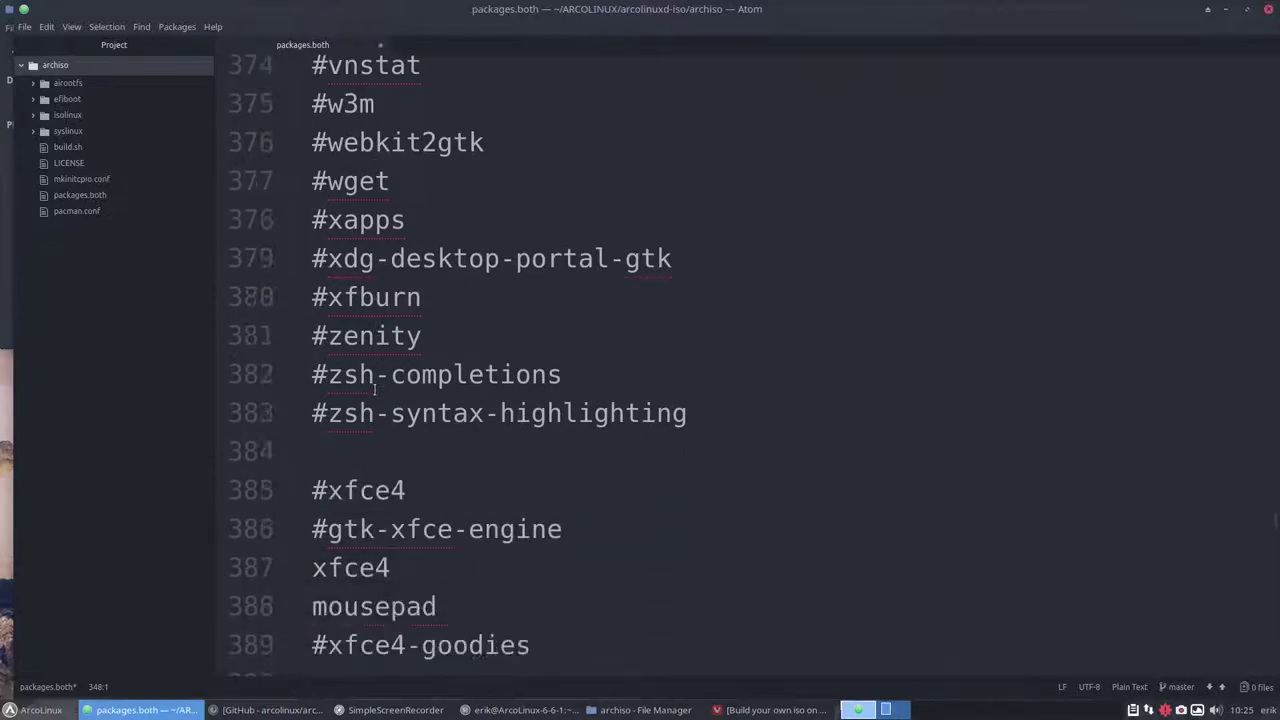
scroll(375, 390, "down", 2)
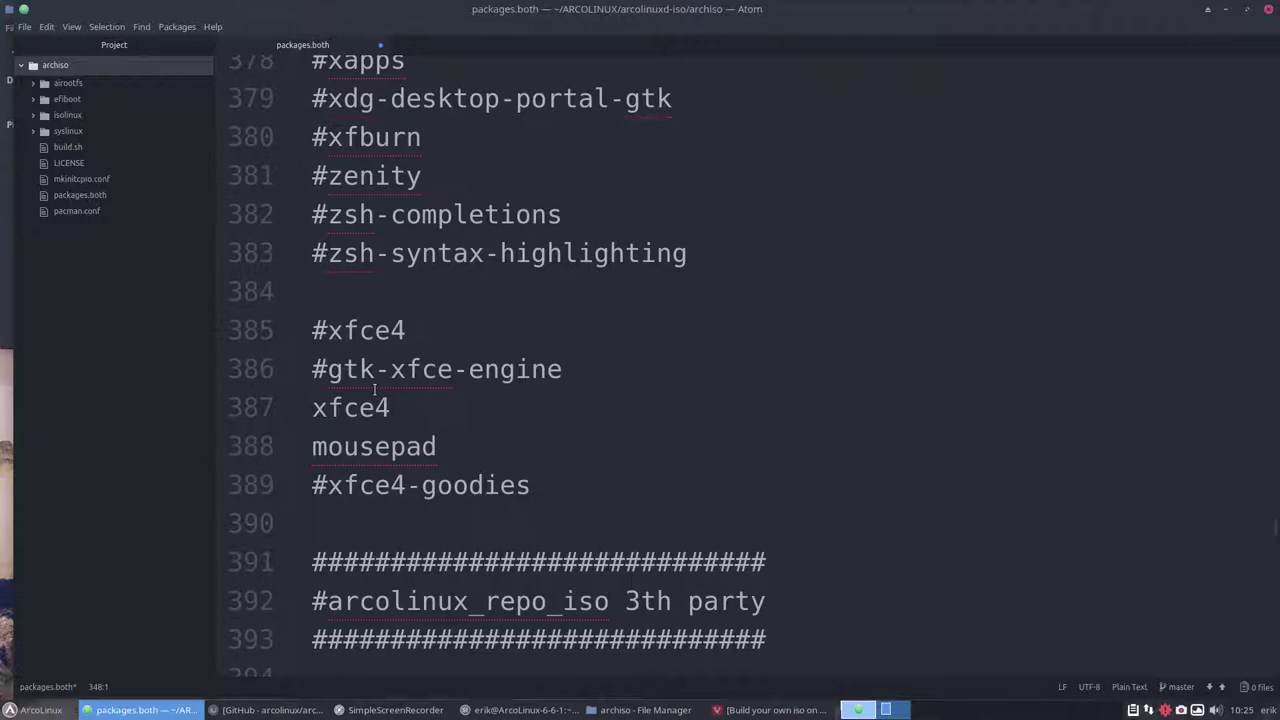
scroll(375, 390, "down", 7)
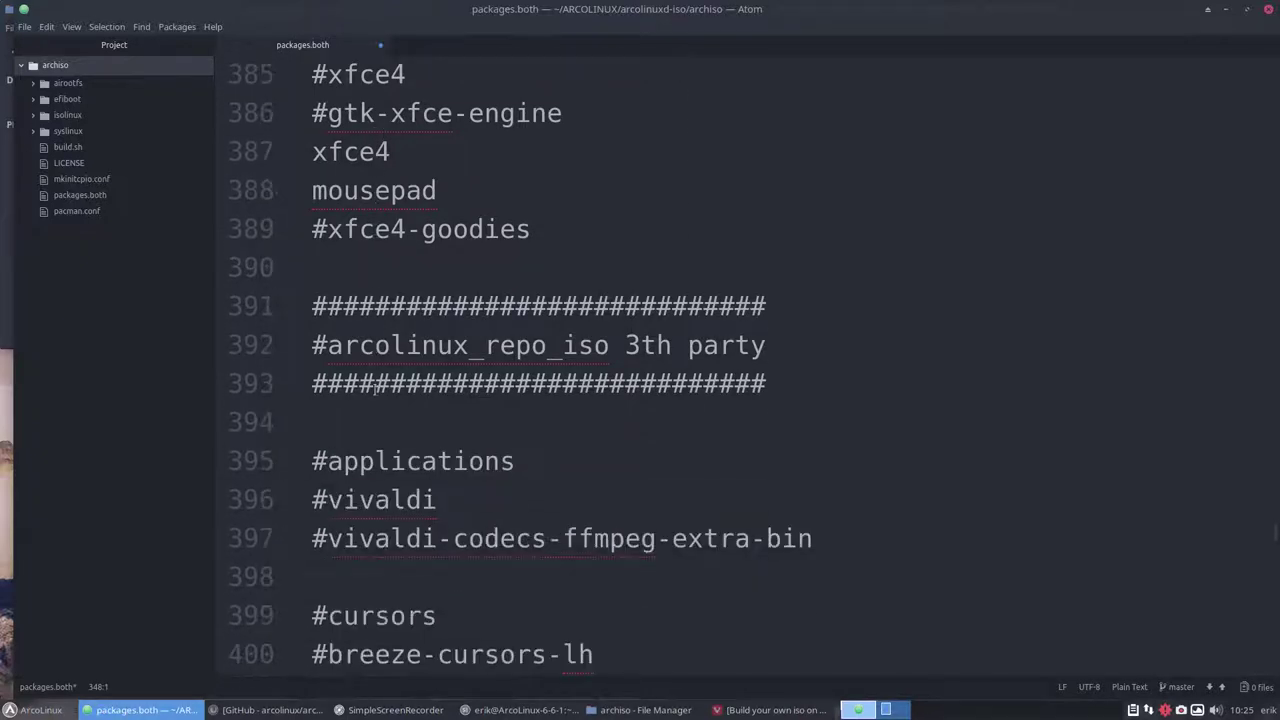
Uncomment vivaldi, vivaldi-codecs-ffmpeg-extra-bin and surfn-icons-git in packages.both
scroll(375, 390, "down", 4)
left_click(329, 340)
key("BackSpace")
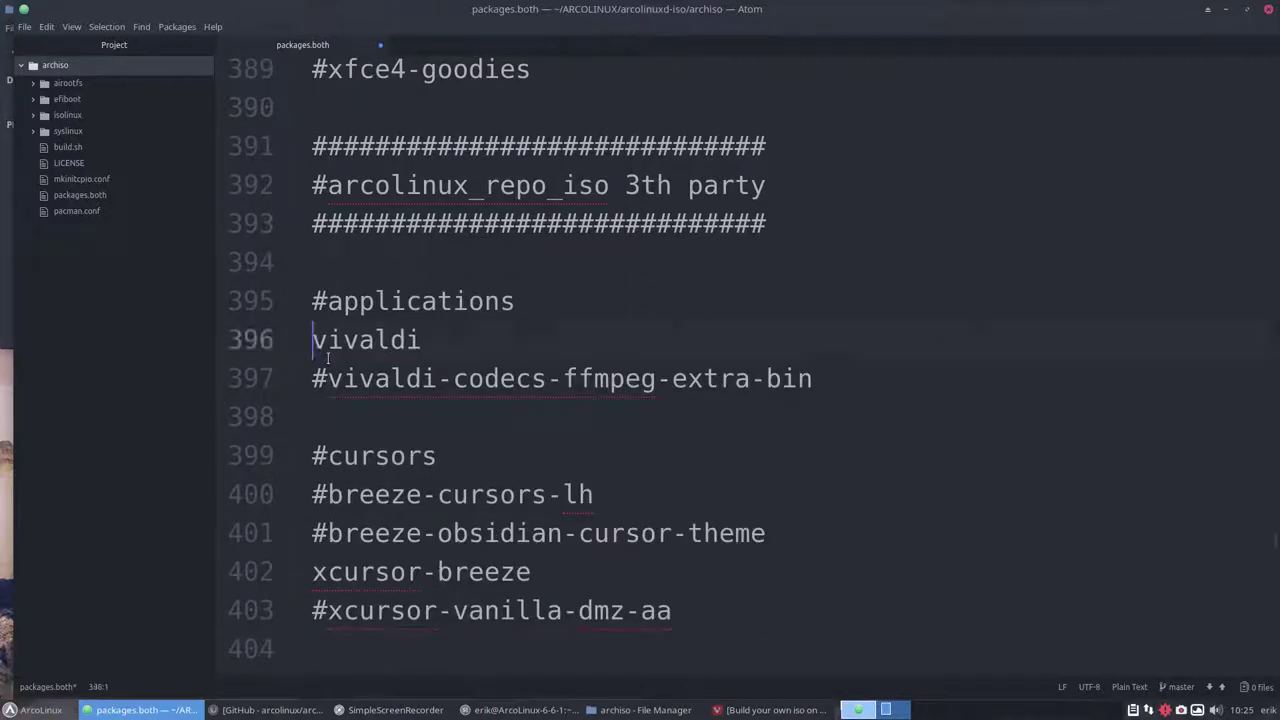
left_click(329, 378)
key("BackSpace")
scroll(341, 403, "down", 4)
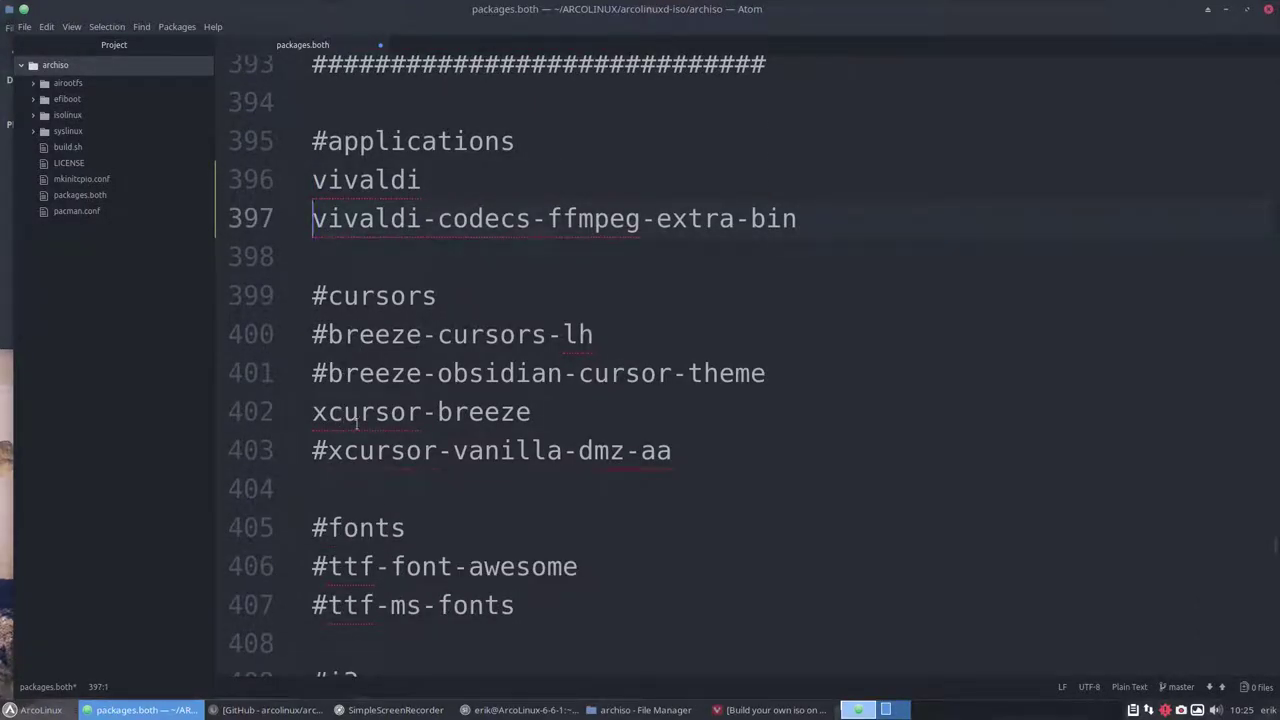
scroll(356, 423, "down", 3)
scroll(356, 423, "down", 4)
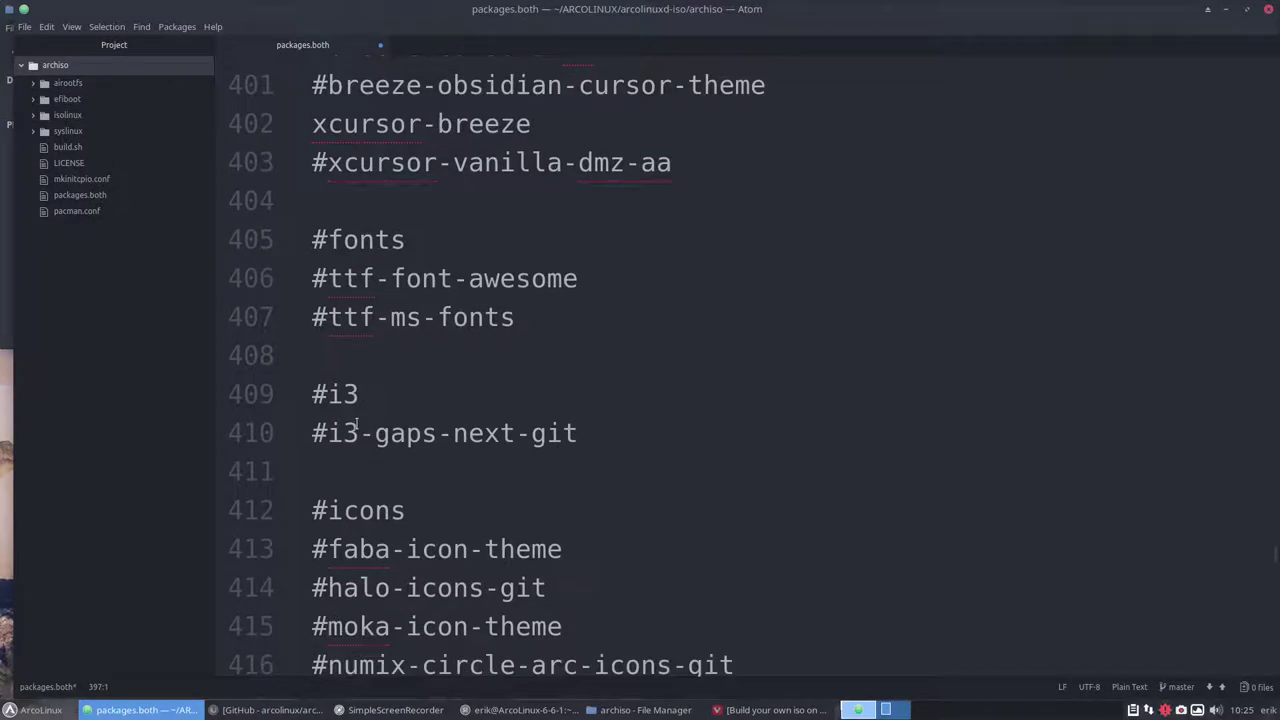
scroll(356, 425, "down", 4)
scroll(356, 425, "down", 3)
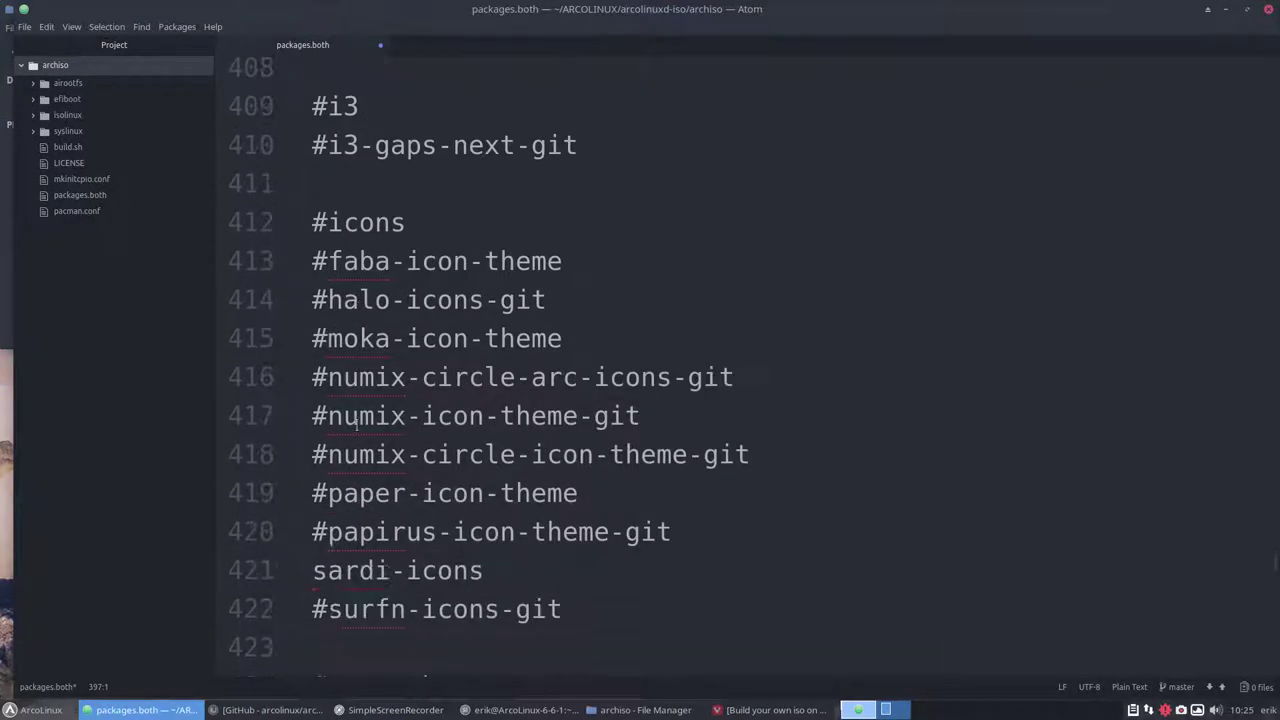
scroll(356, 425, "down", 3)
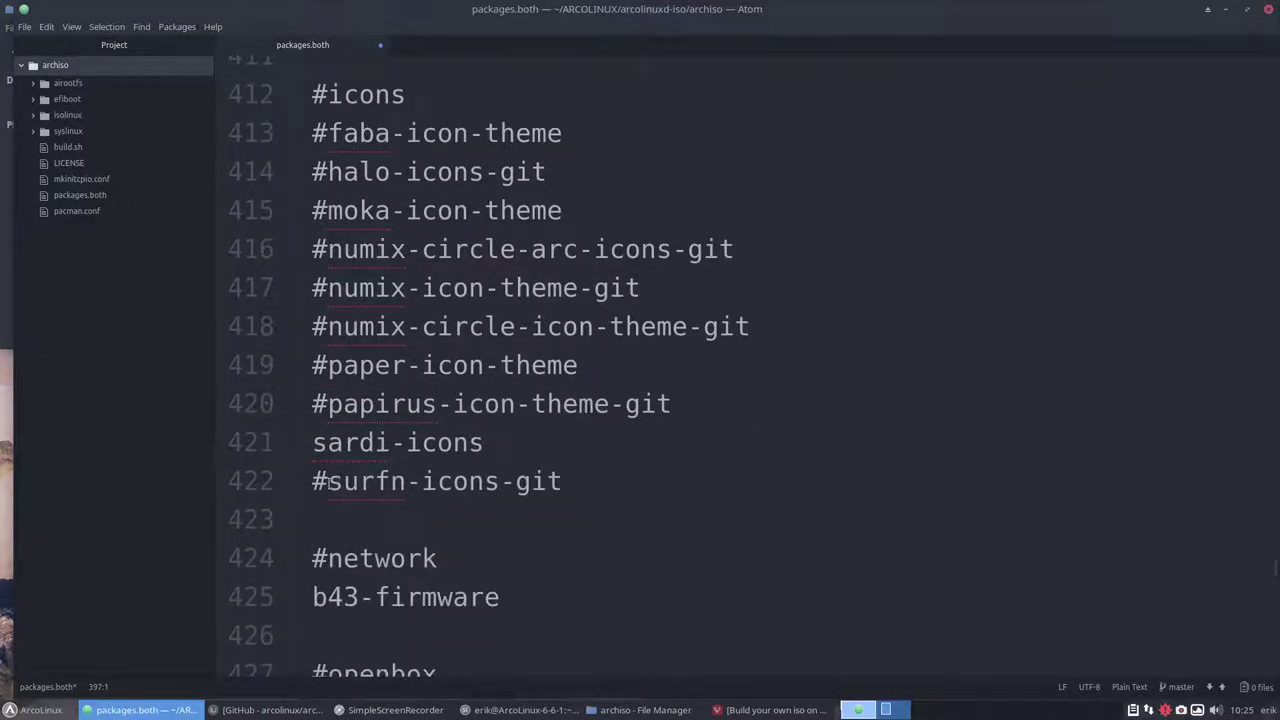
left_click(327, 481)
key("BackSpace")
Uncomment hardcode-fixer-git, inxi and mintstick-git further down the list
scroll(360, 430, "down", 9)
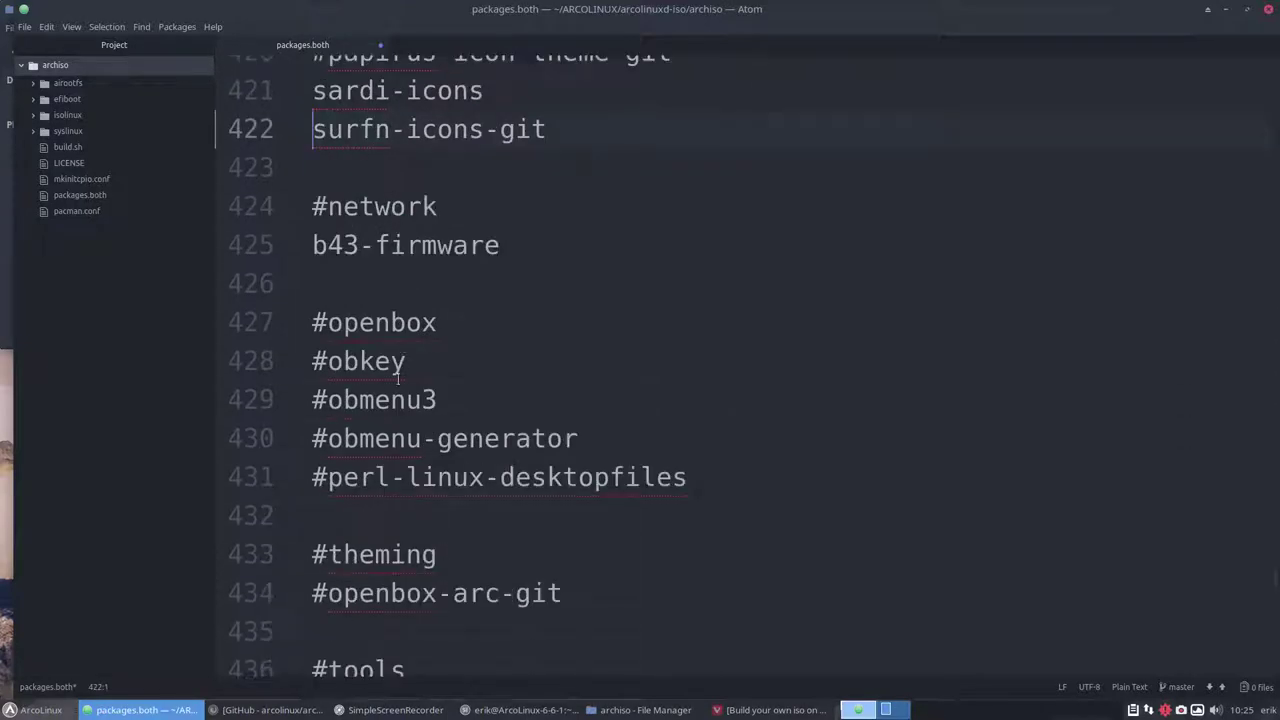
scroll(398, 378, "down", 7)
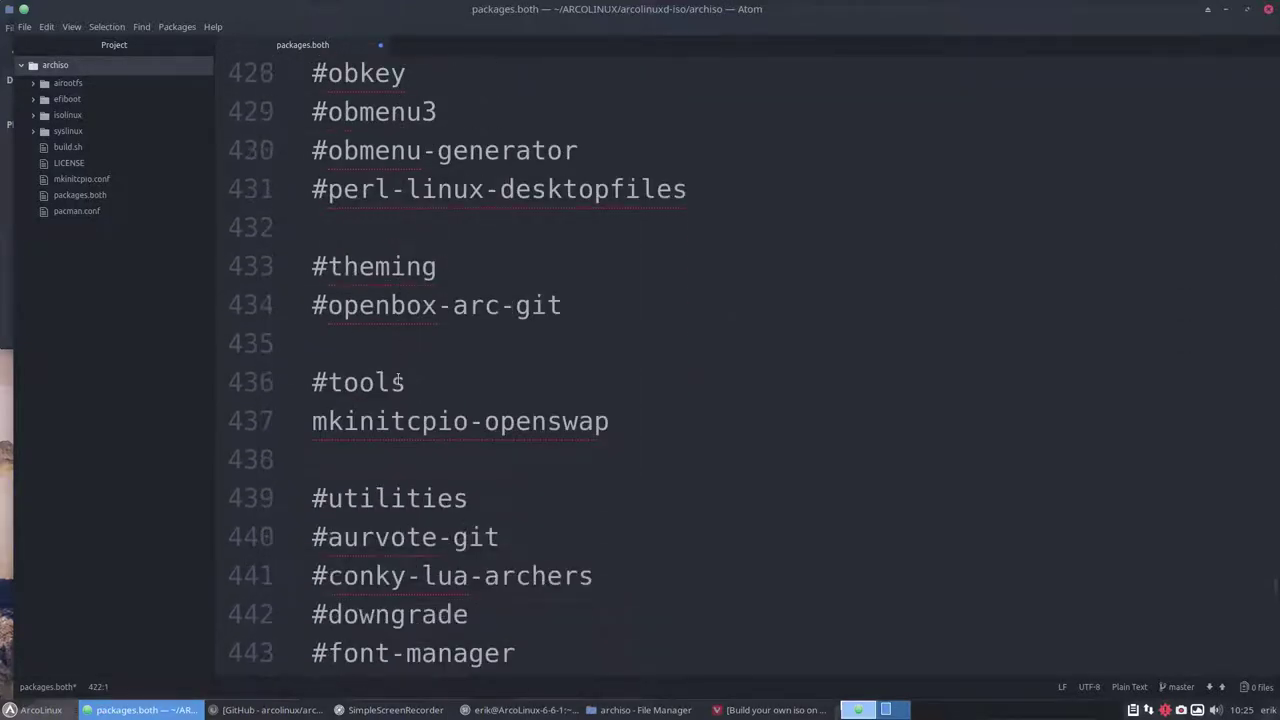
scroll(400, 381, "down", 8)
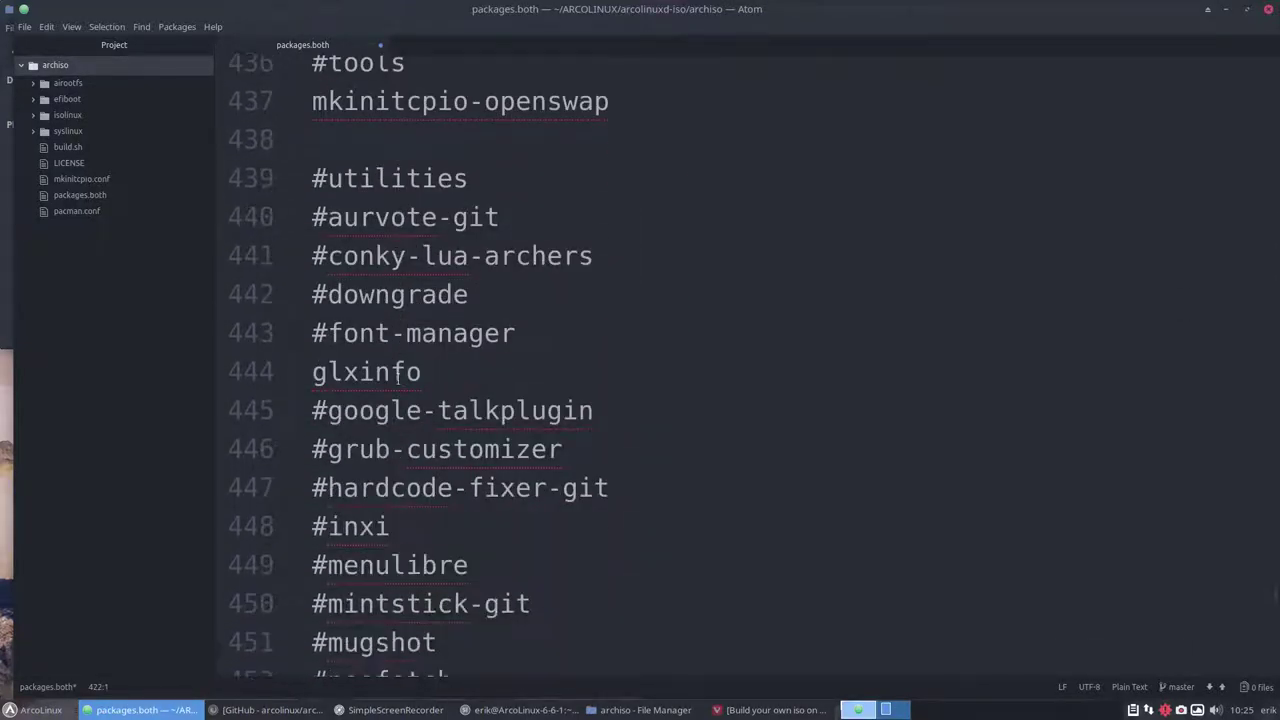
scroll(398, 376, "down", 7)
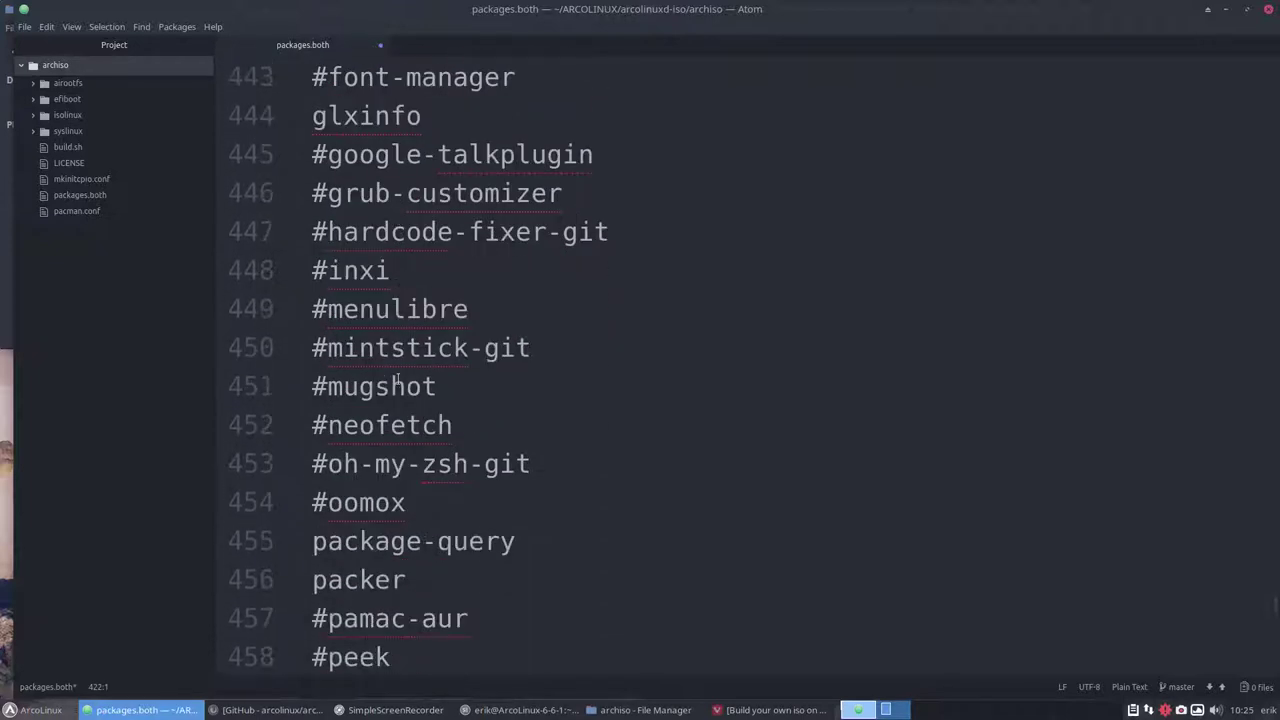
left_click(324, 232)
key("BackSpace")
left_click(326, 270)
key("BackSpace")
left_click(327, 347)
key("BackSpace")
Uncomment neofetch, pamac-aur, peek and screenkey
scroll(326, 340, "down", 3)
left_click(326, 329)
key("BackSpace")
scroll(344, 348, "down", 4)
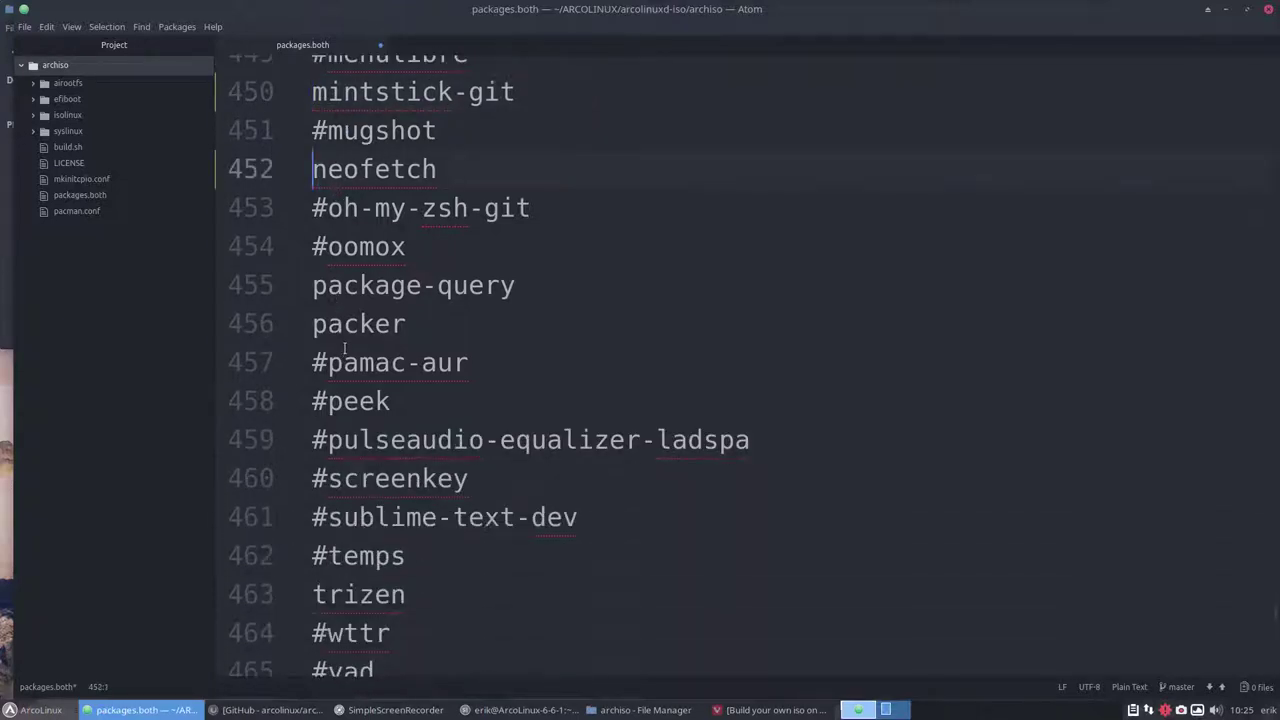
scroll(344, 348, "down", 2)
left_click(327, 300)
key("BackSpace")
left_click(327, 337)
key("BackSpace")
scroll(327, 340, "down", 1)
left_click(327, 382)
key("BackSpace")
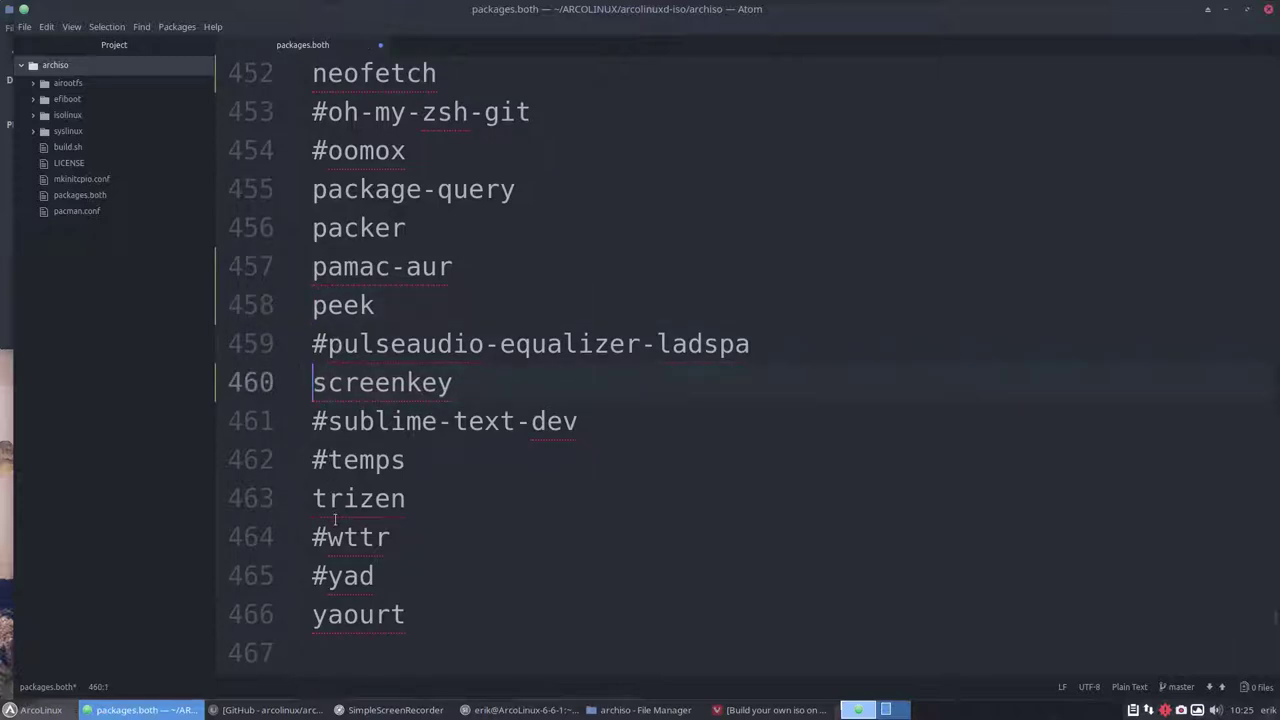
scroll(336, 529, "down", 2)
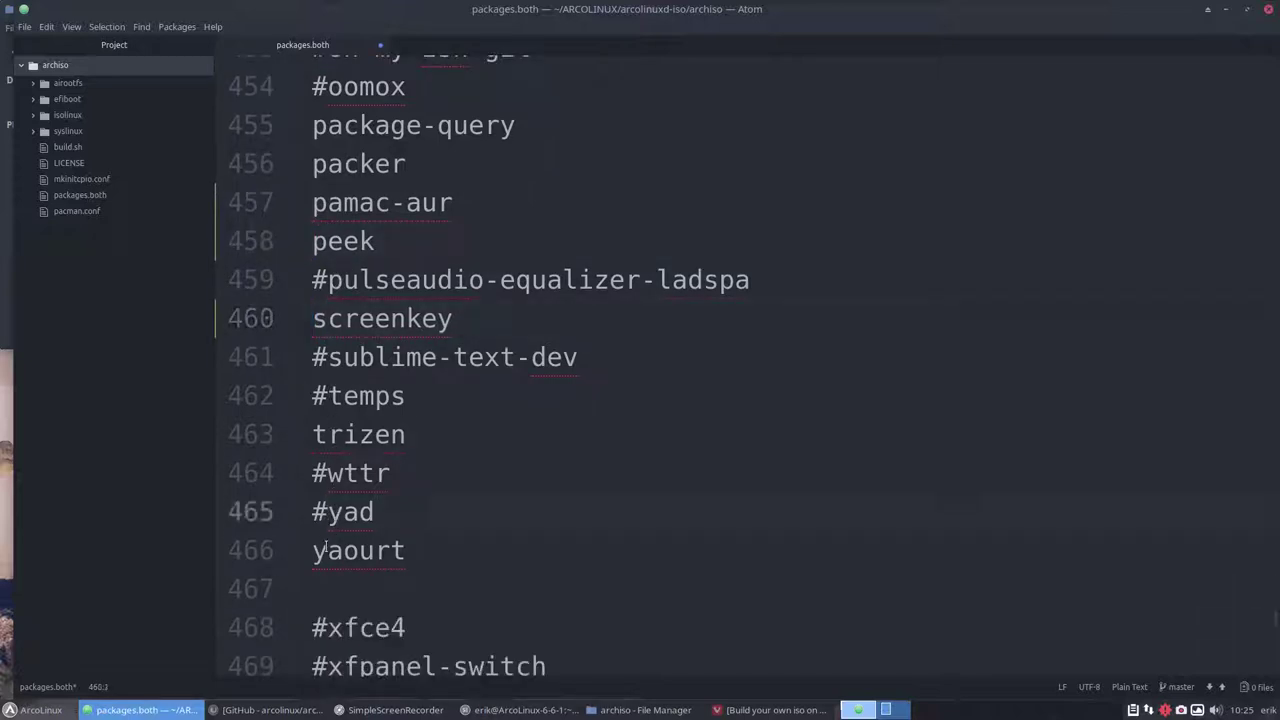
Scroll from the end of packages.both near yad back to squashfs-tools and #timeshift, around line 358
left_click(328, 511)
scroll(386, 443, "down", 10)
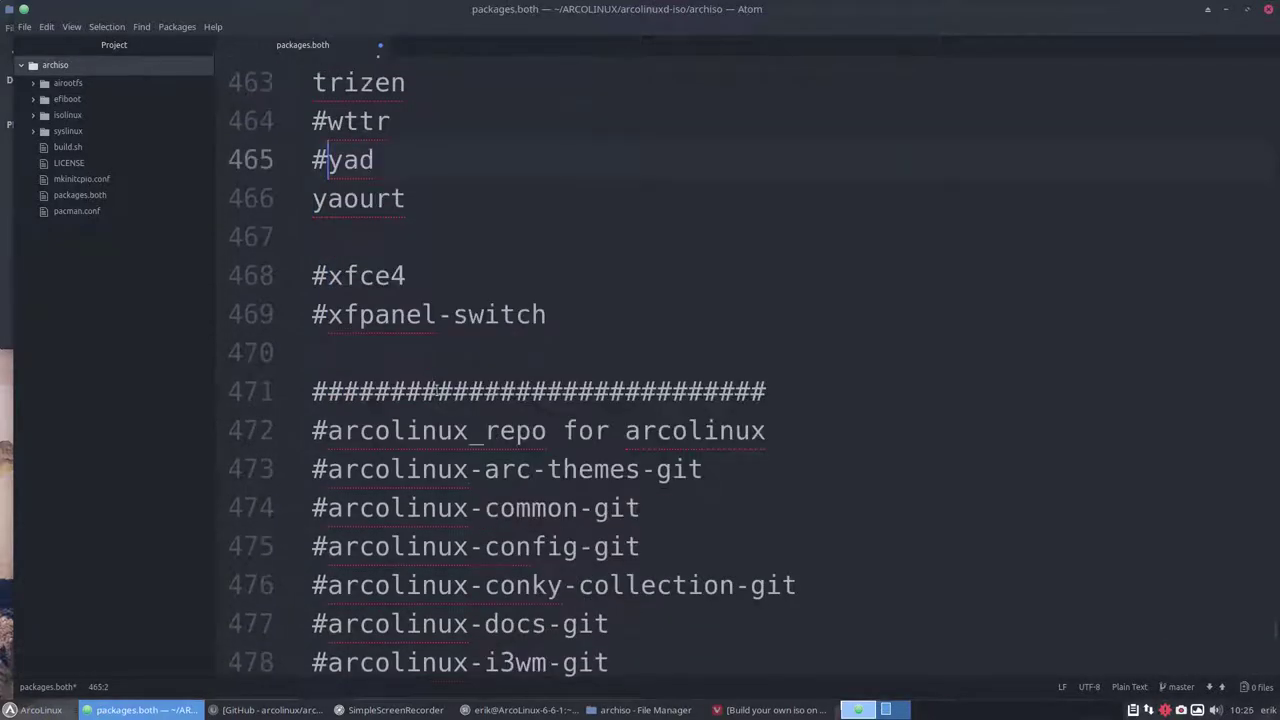
scroll(444, 337, "down", 5)
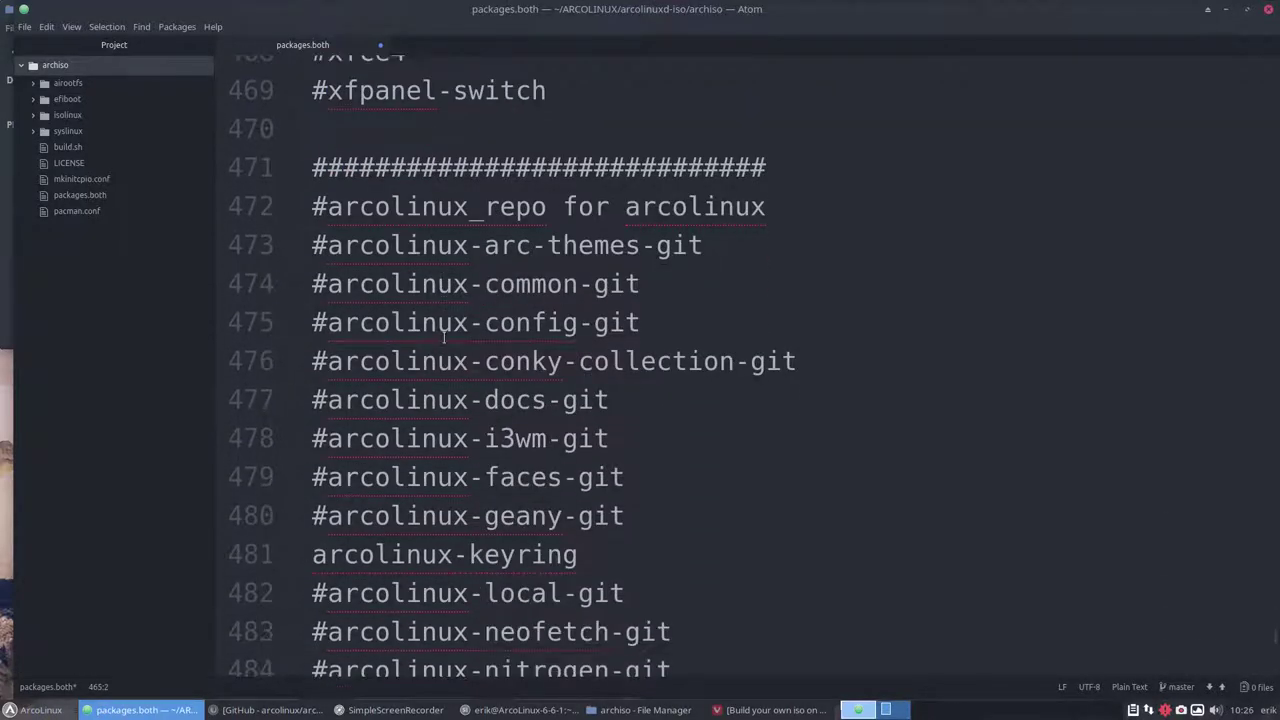
scroll(444, 337, "down", 6)
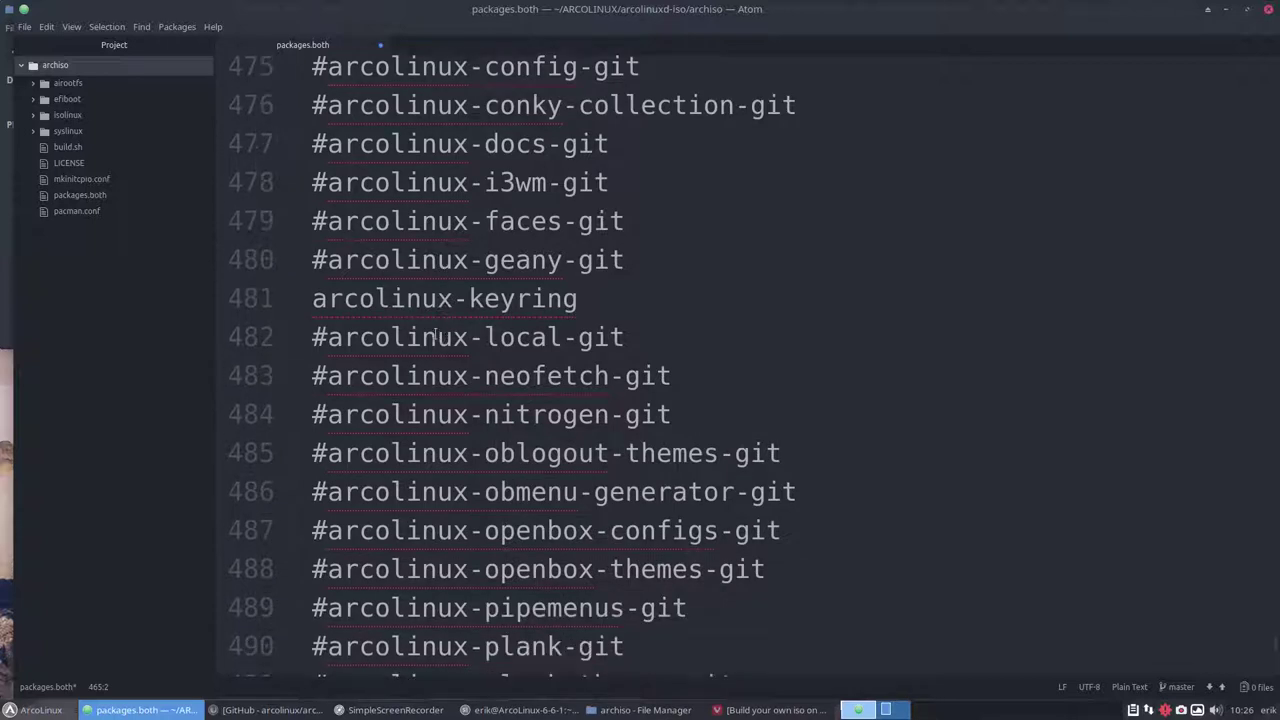
scroll(432, 333, "down", 10)
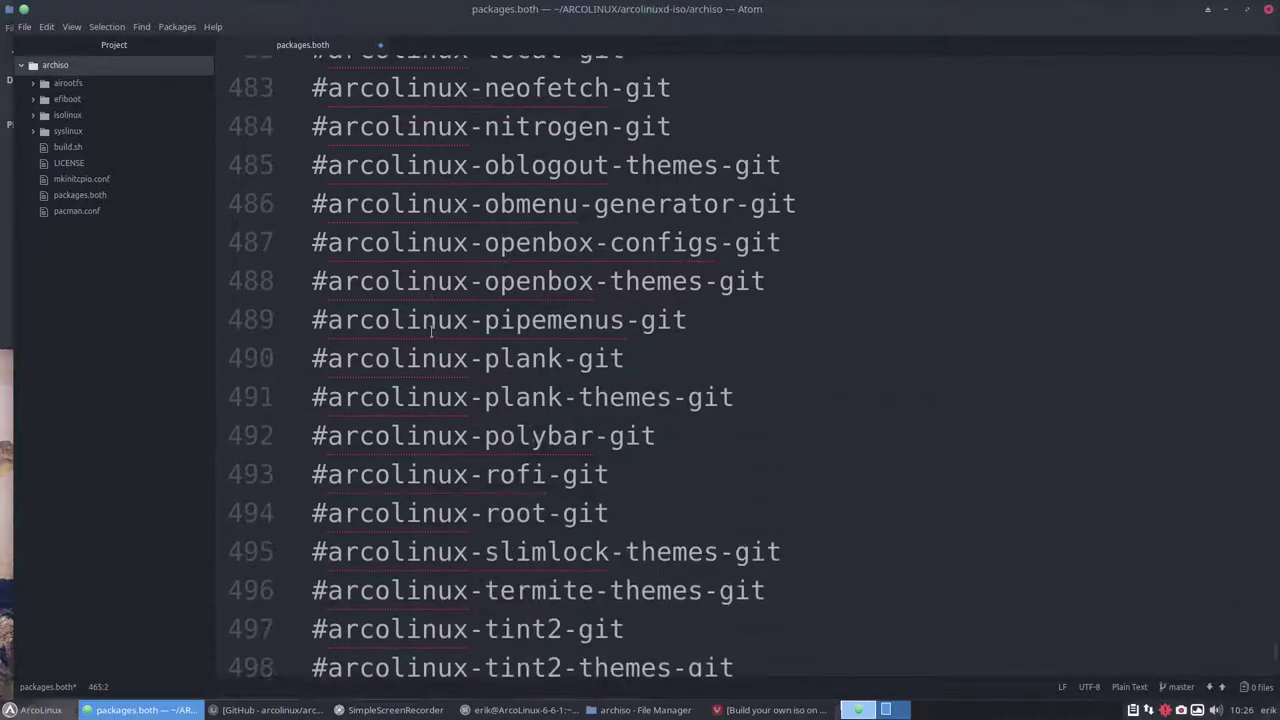
scroll(432, 333, "down", 3)
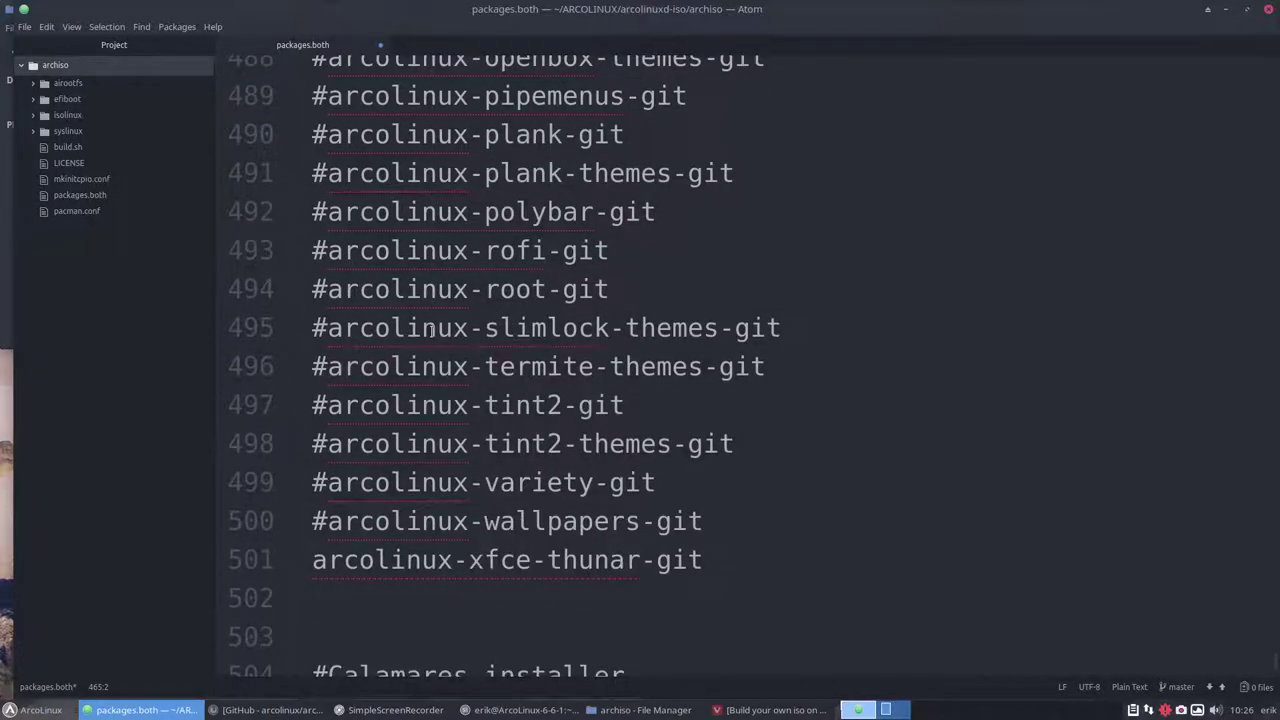
scroll(431, 330, "down", 4)
scroll(431, 330, "up", 20)
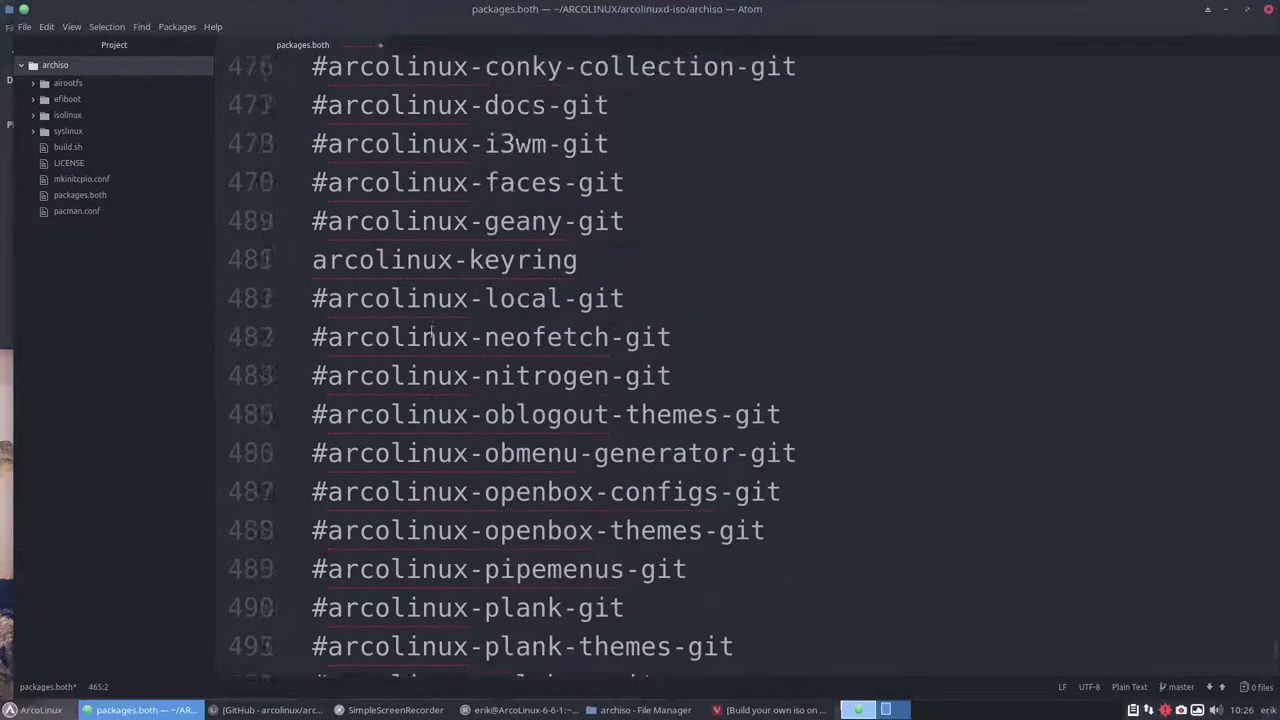
scroll(431, 331, "up", 16)
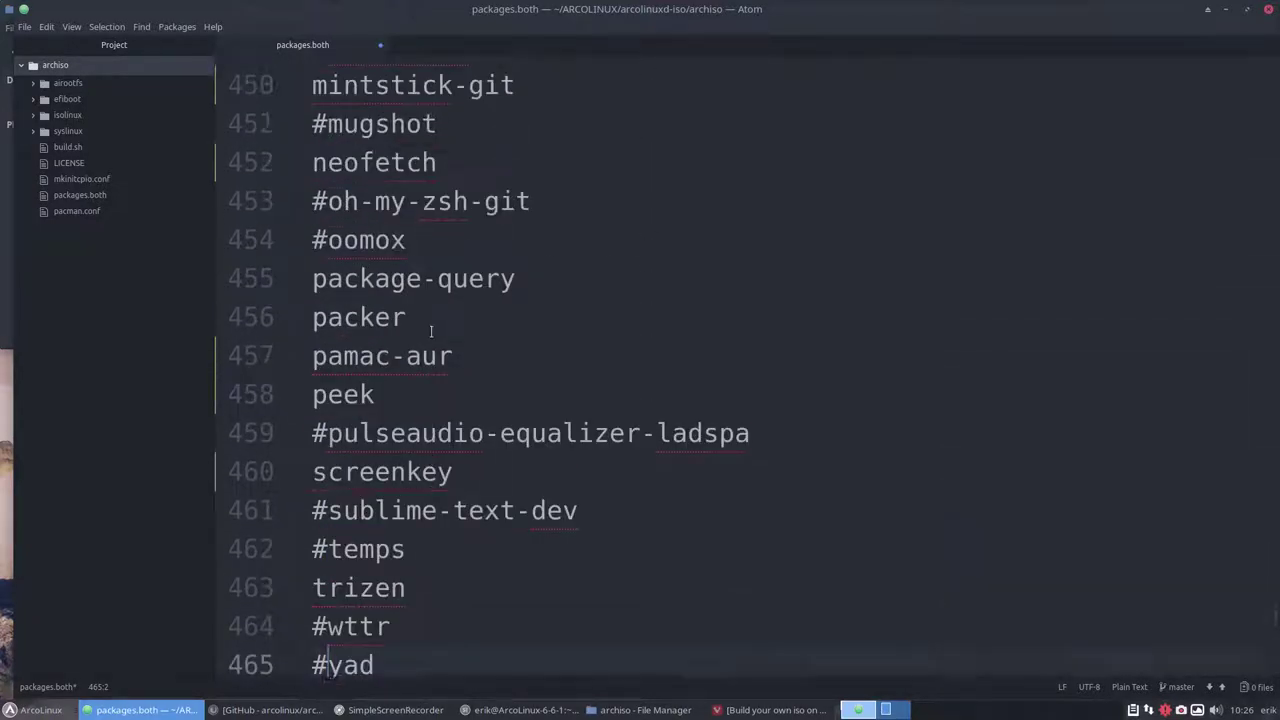
scroll(431, 332, "up", 6)
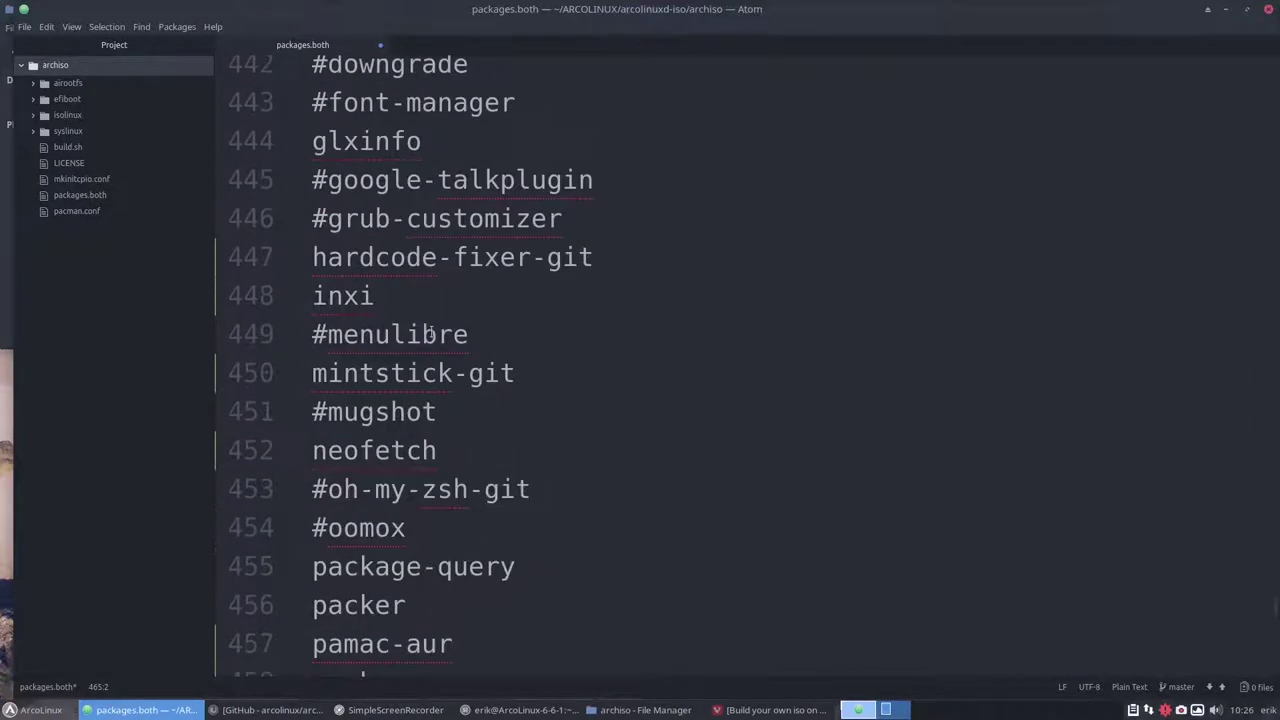
scroll(430, 333, "up", 5)
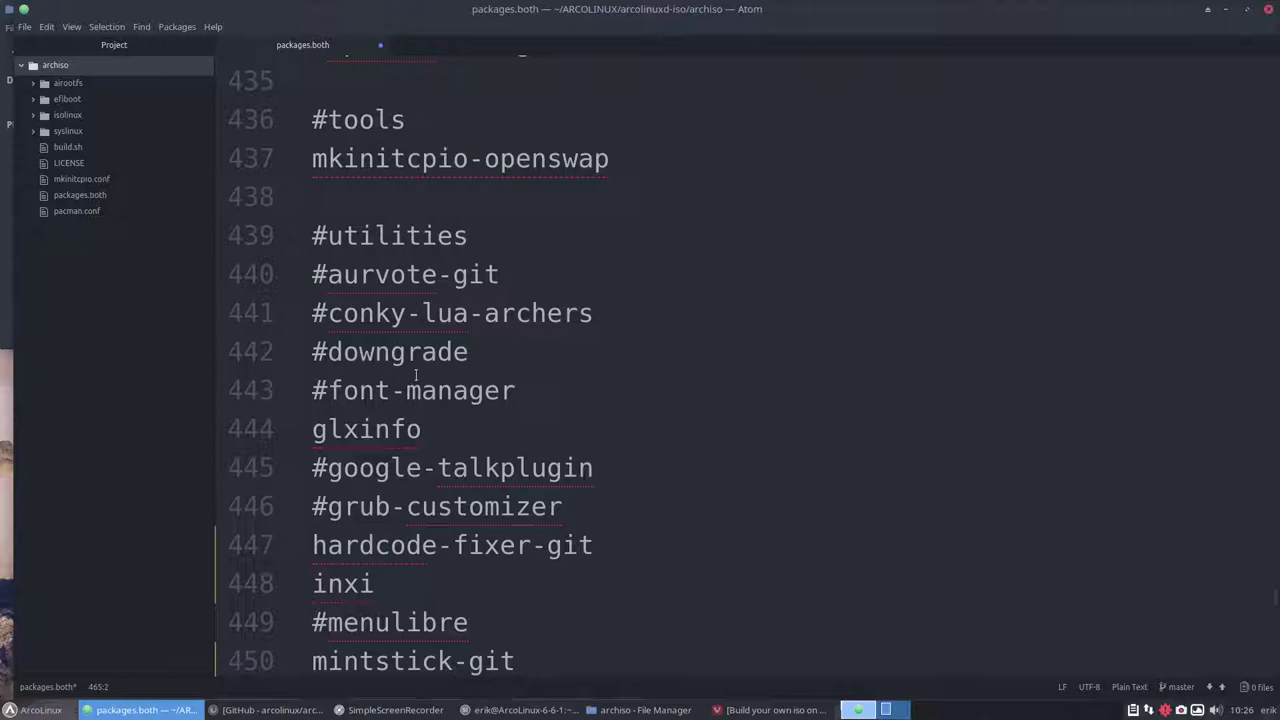
scroll(407, 369, "up", 4)
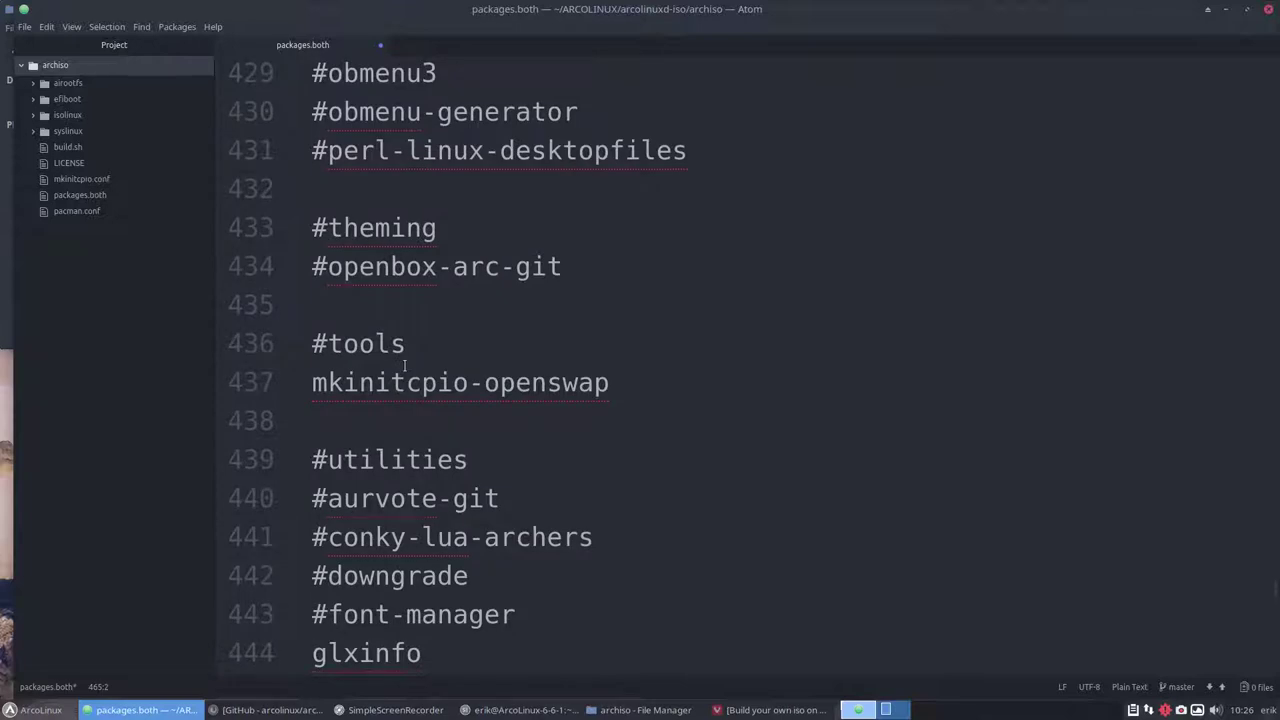
scroll(404, 365, "up", 6)
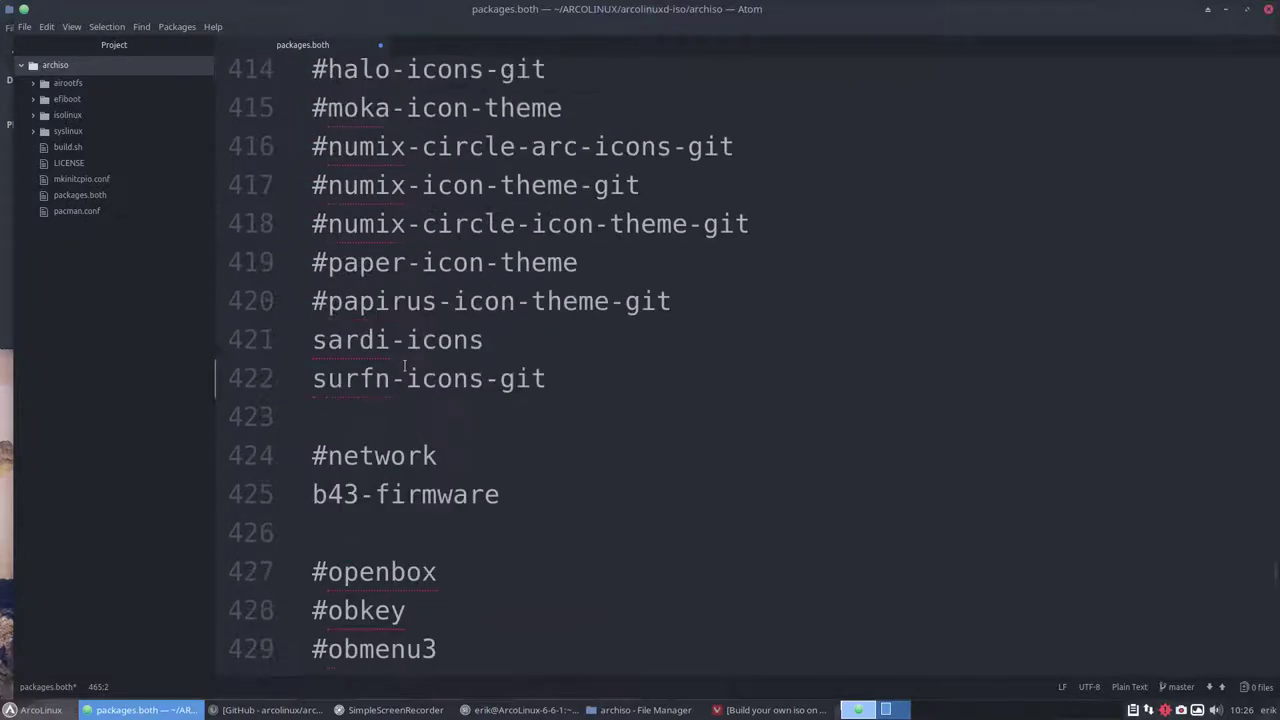
scroll(405, 369, "up", 2)
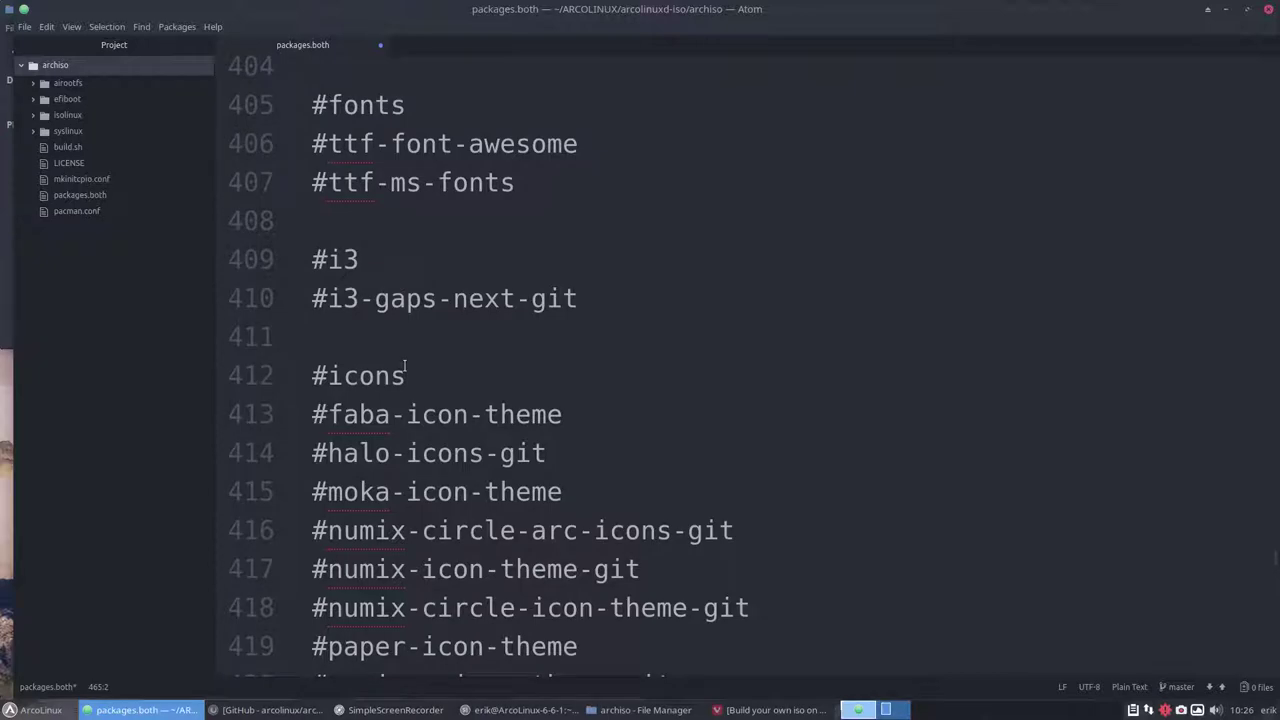
scroll(405, 366, "up", 13)
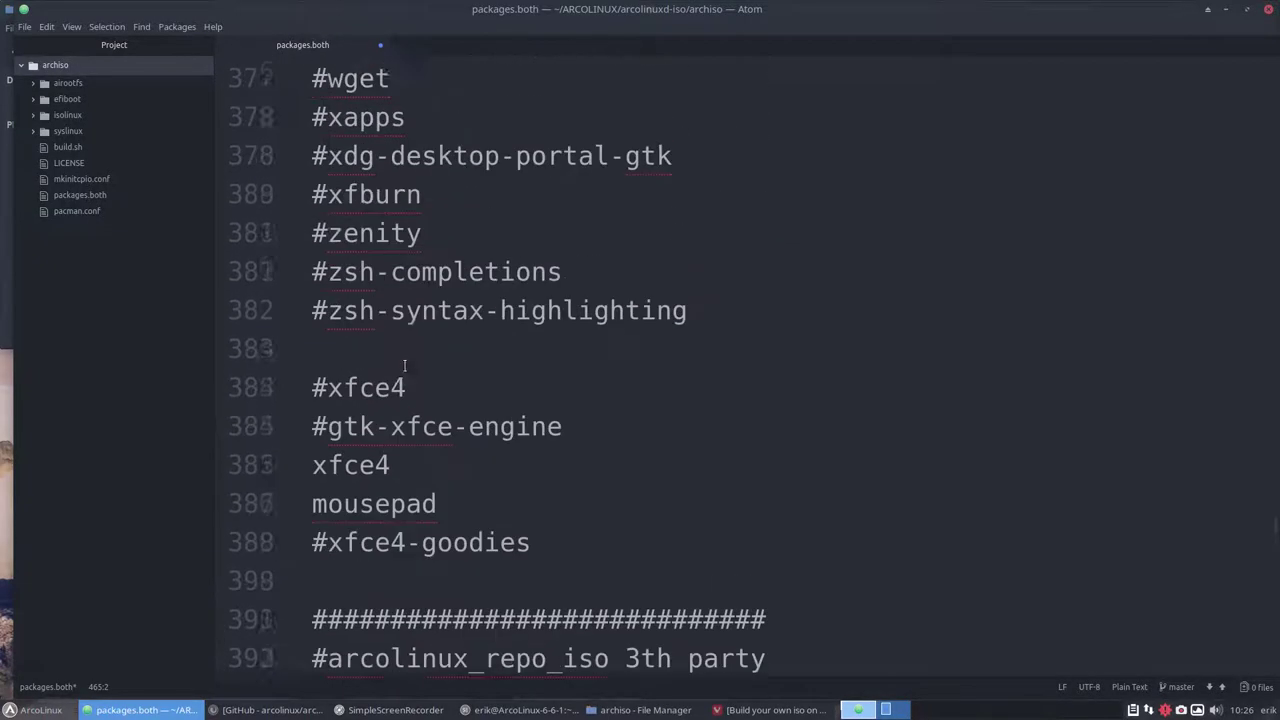
scroll(405, 366, "up", 5)
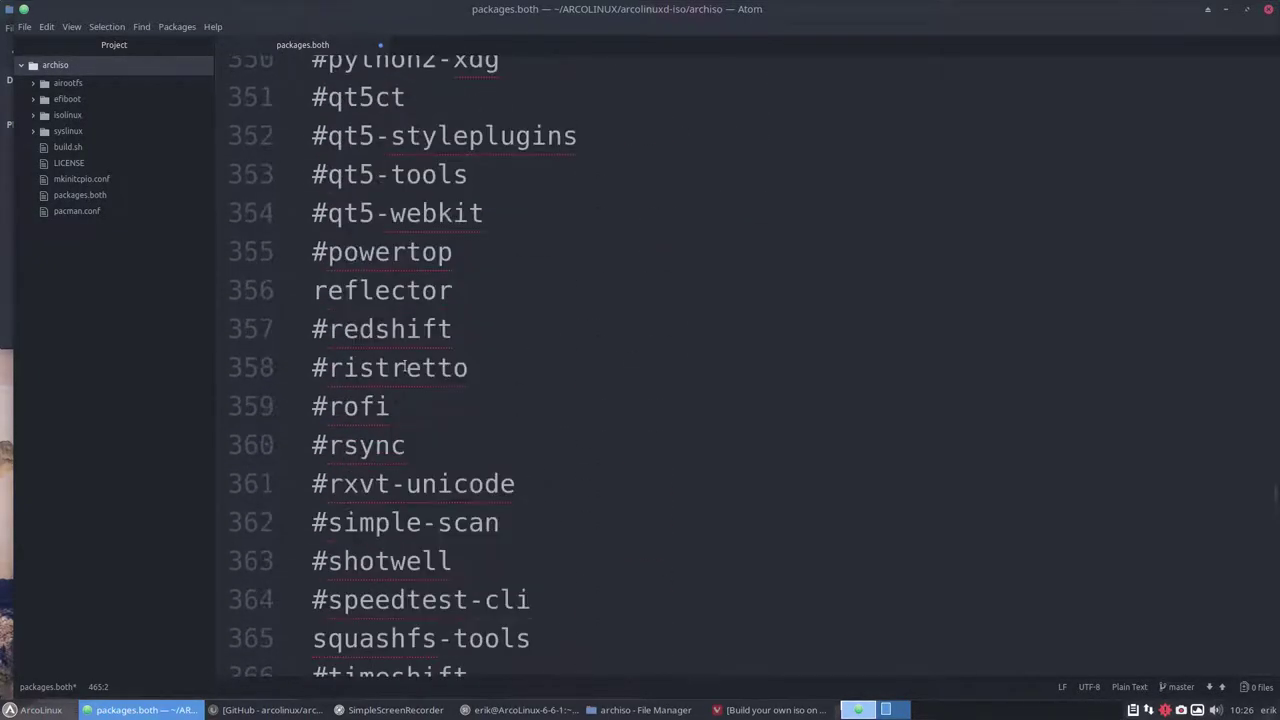
scroll(400, 367, "up", 2)
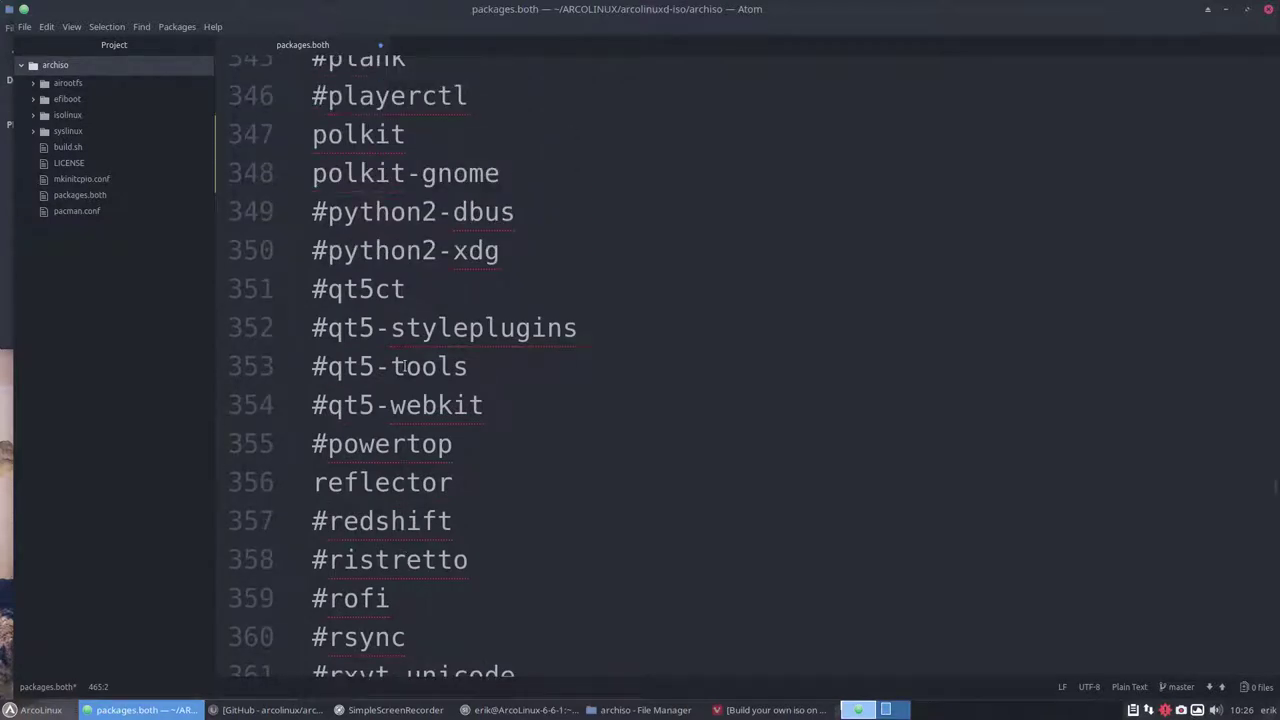
scroll(400, 366, "up", 8)
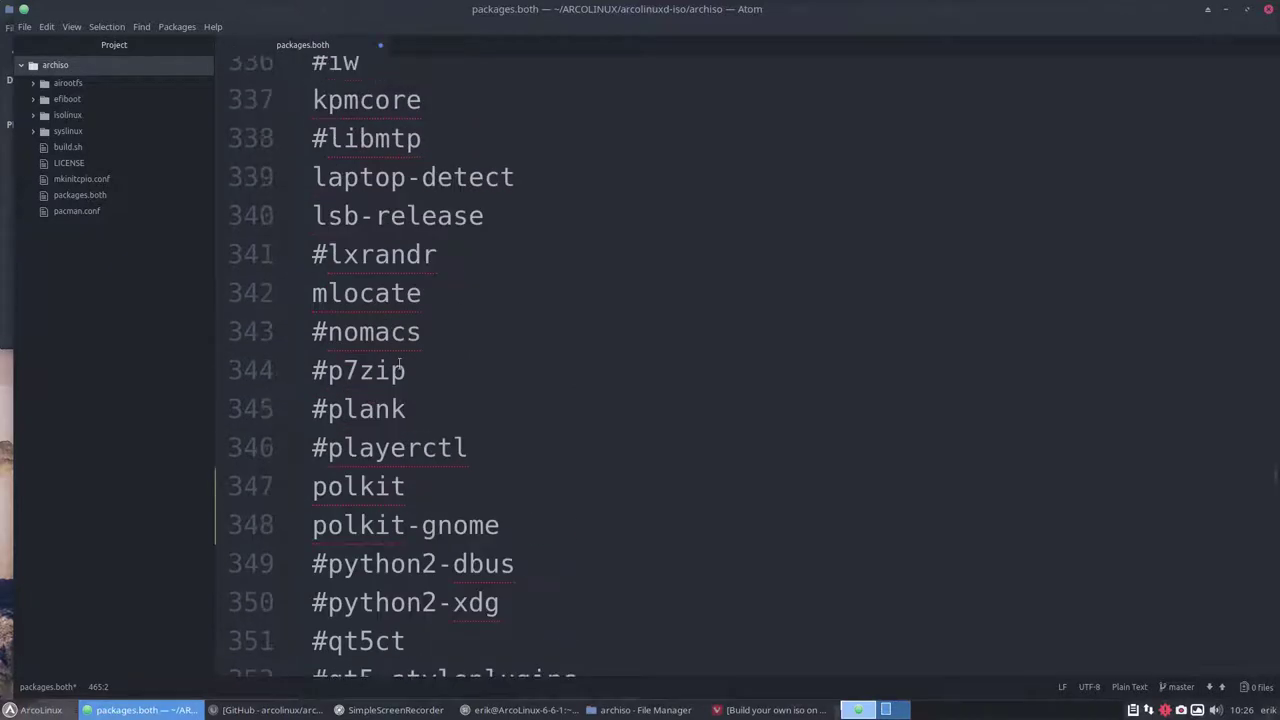
scroll(400, 365, "up", 9)
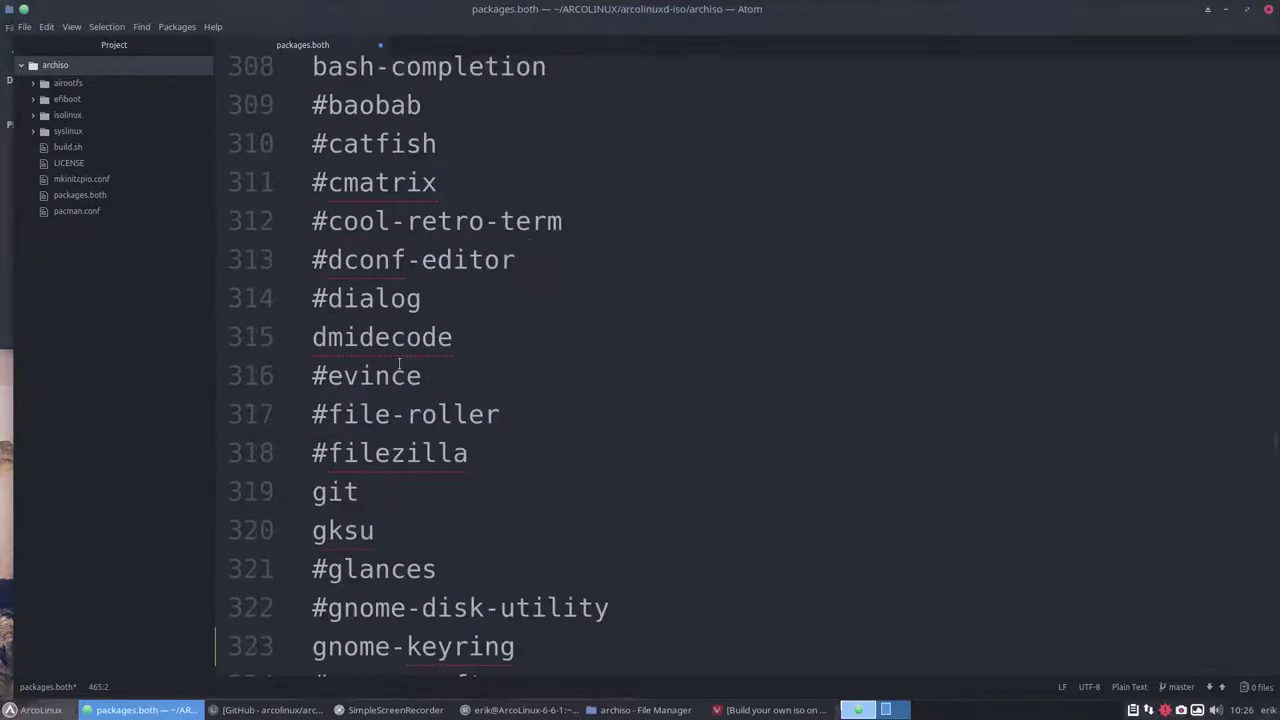
scroll(400, 363, "down", 10)
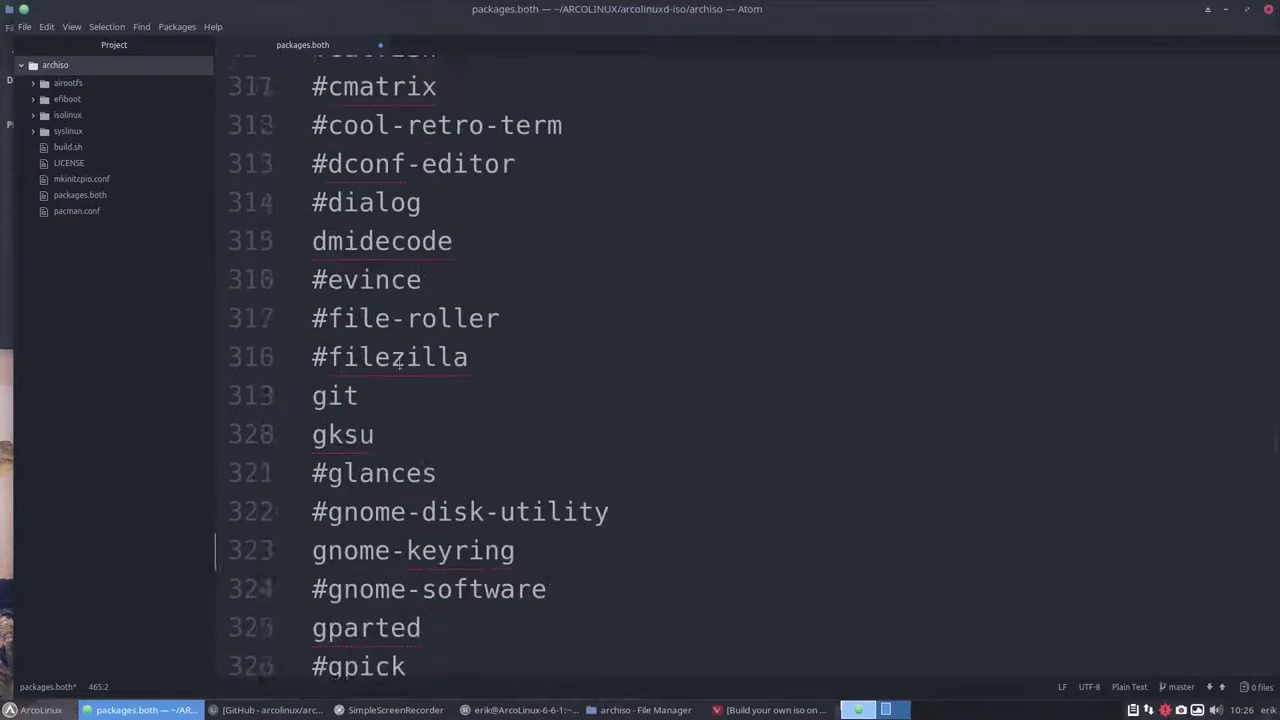
scroll(399, 363, "down", 4)
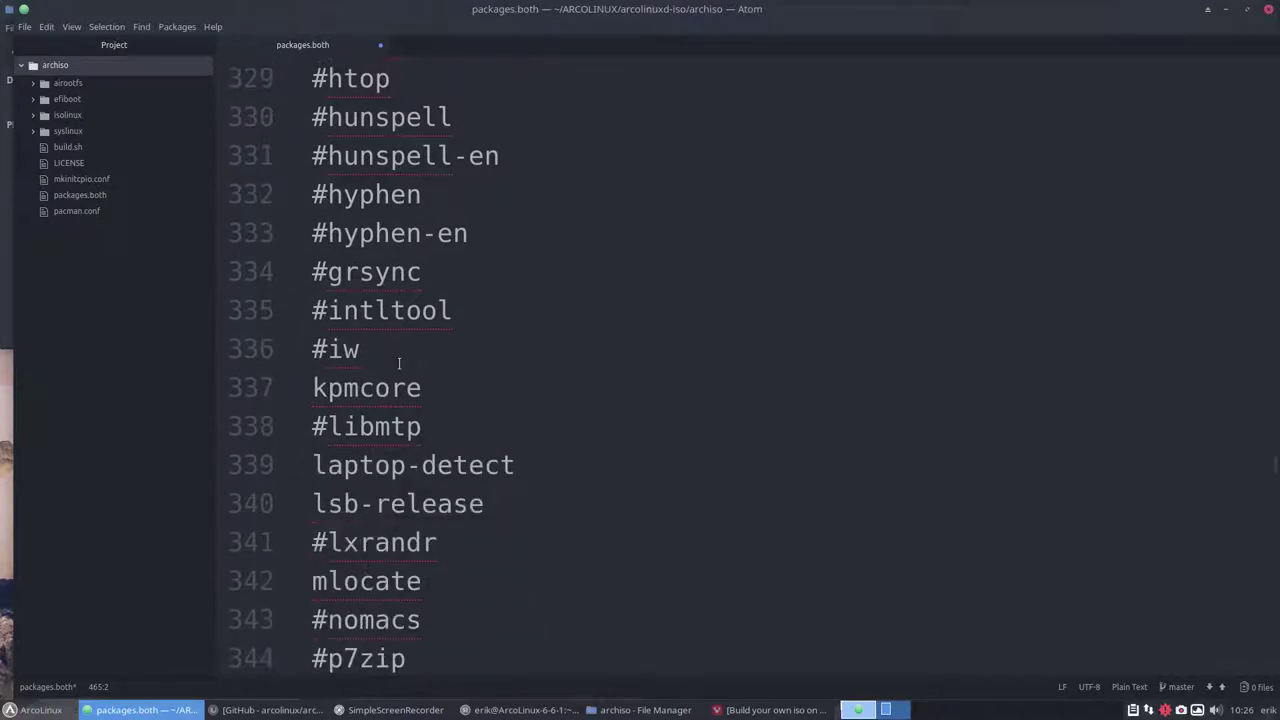
scroll(399, 363, "down", 4)
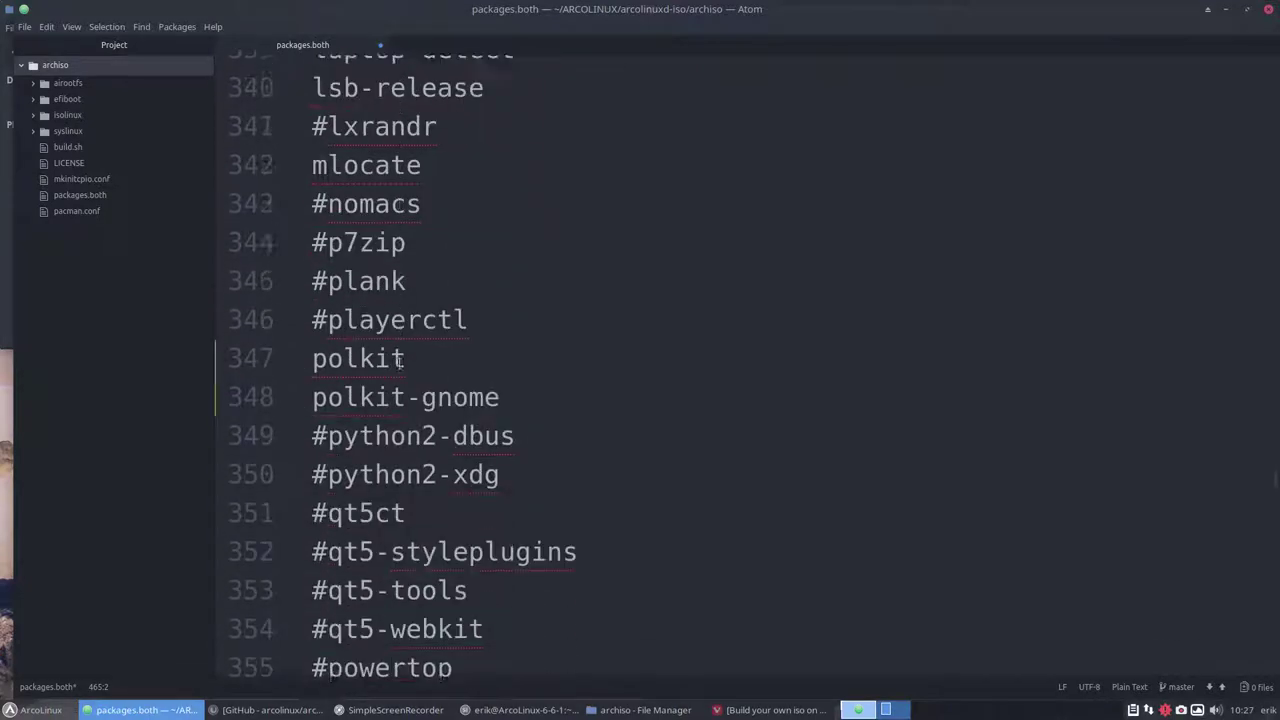
scroll(399, 366, "down", 4)
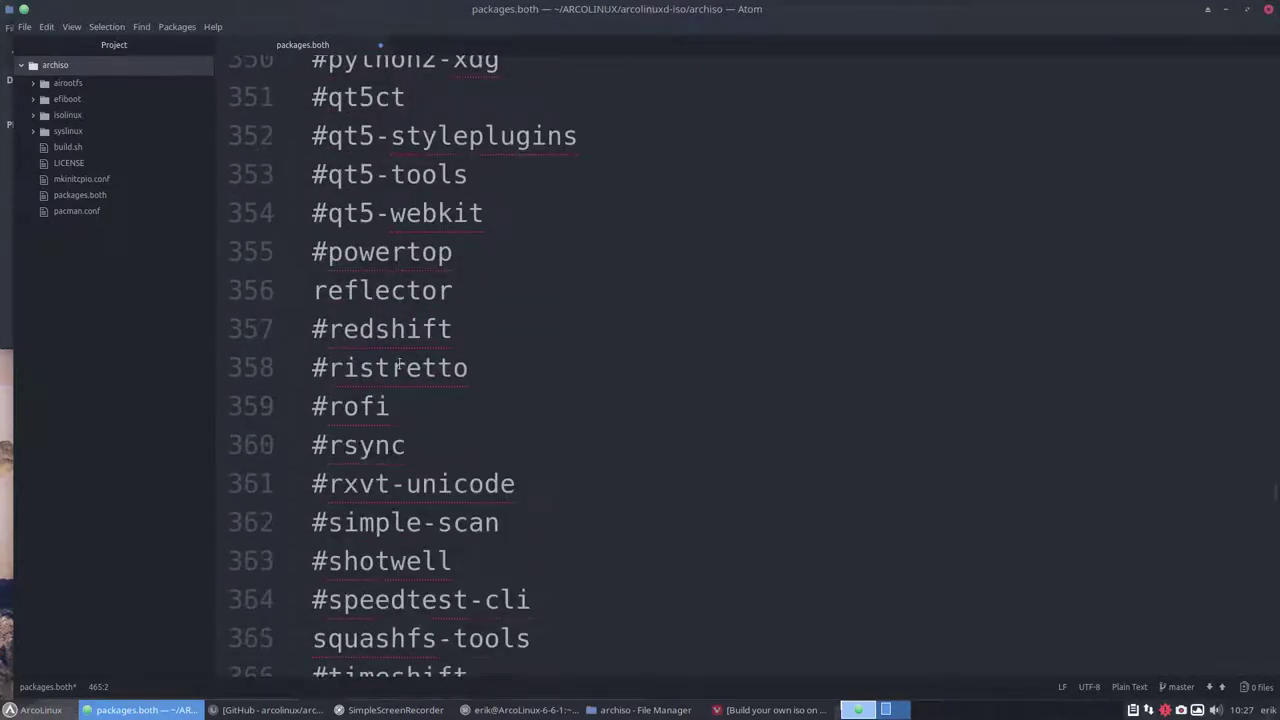
scroll(399, 365, "down", 1)
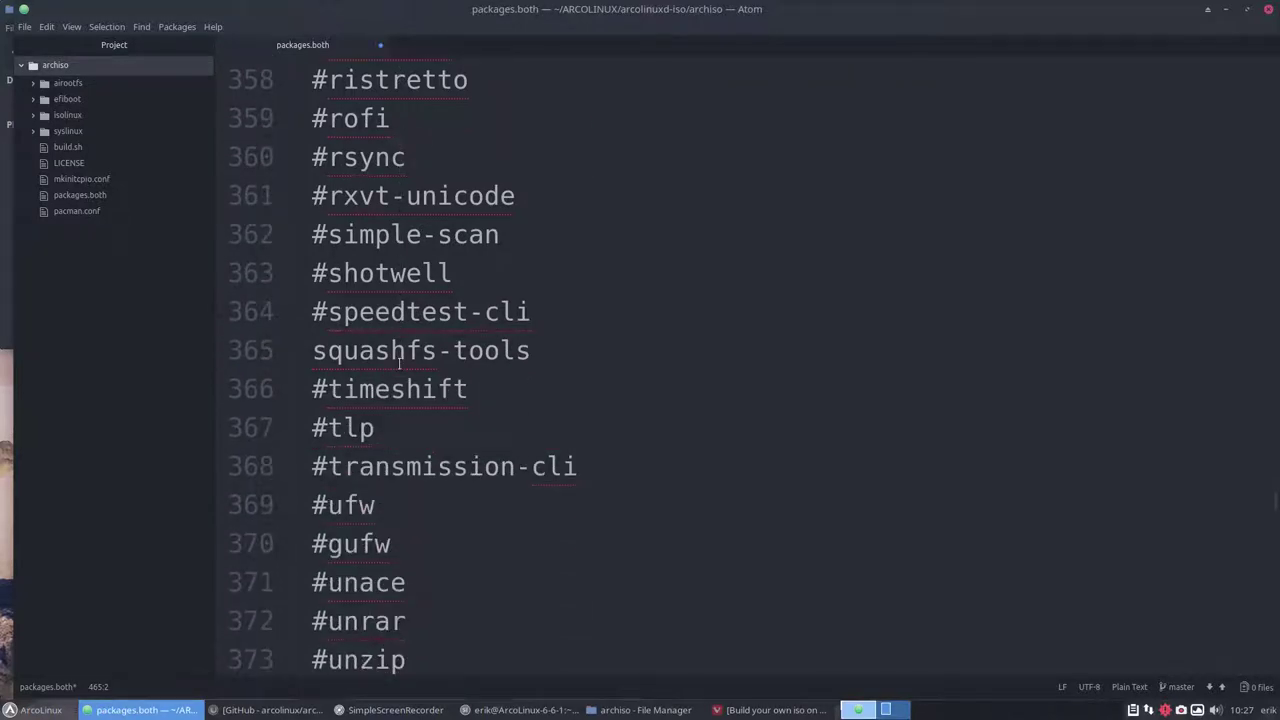
Add a steam line after squashfs-tools, checking the steam package names with pacman tab-completion
left_click(530, 349)
key("Return")
type("st")
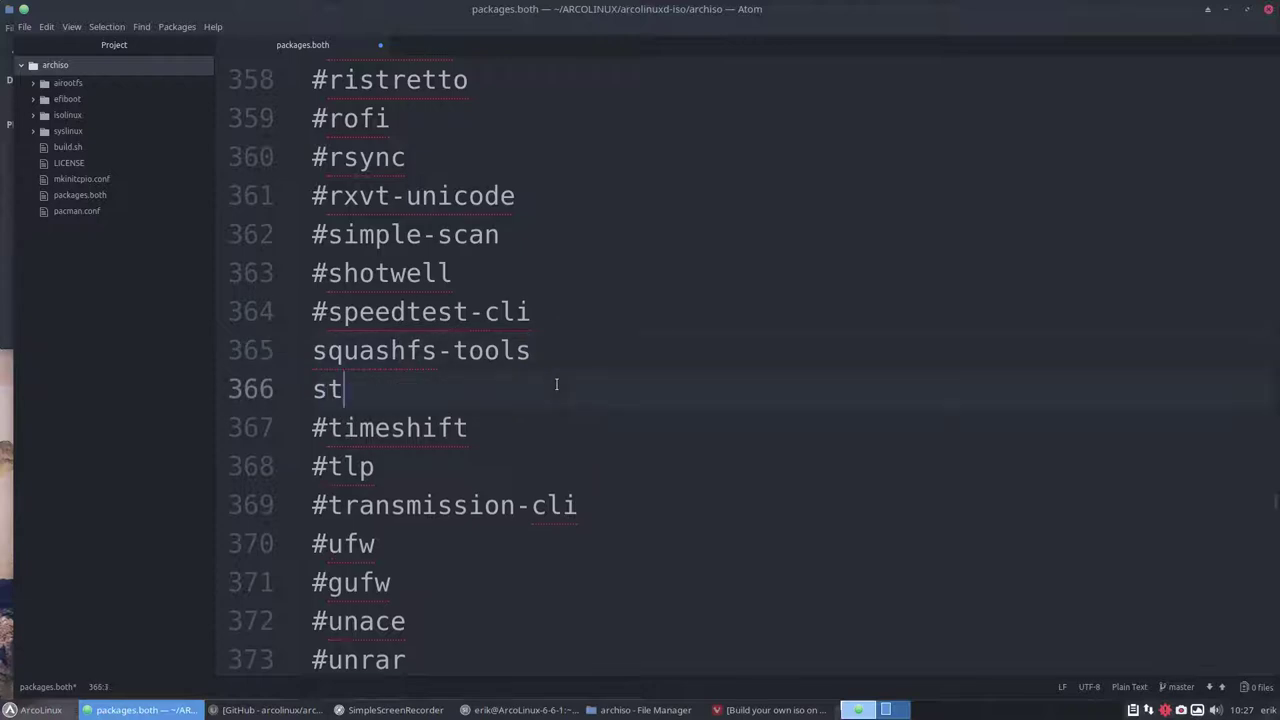
type("eam")
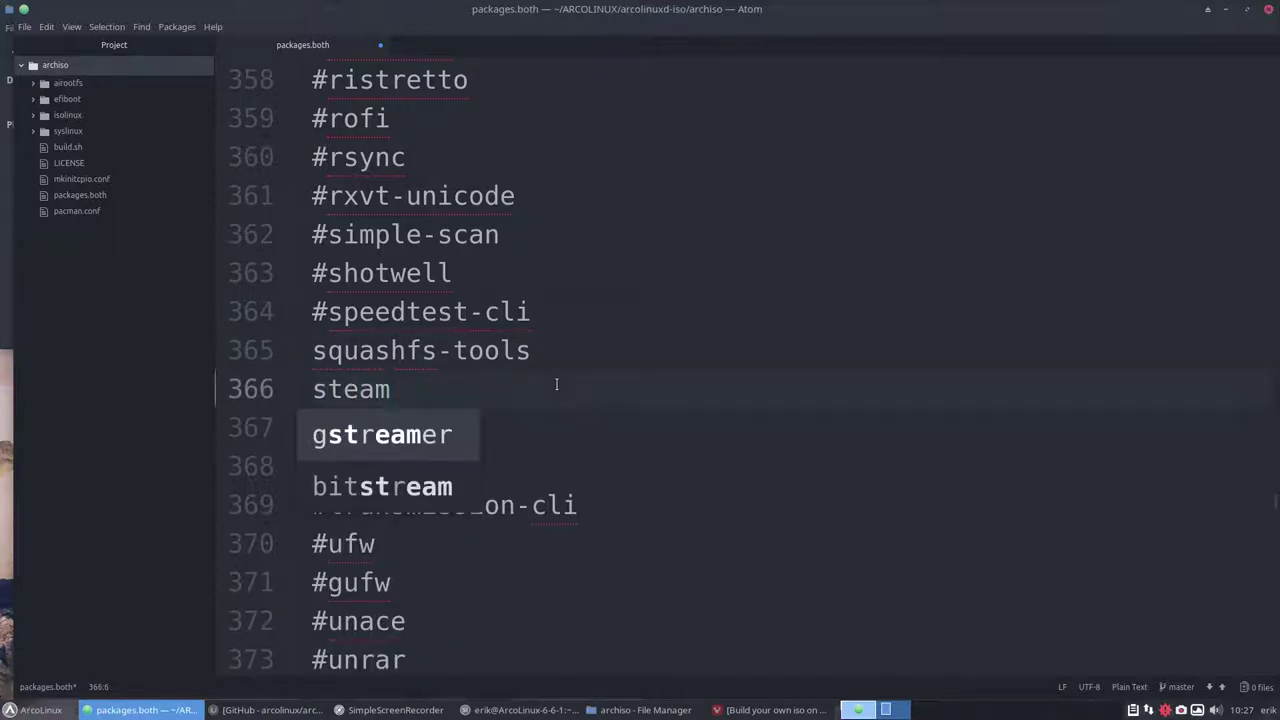
key("ctrl+alt+Return")
type("sudo ap")
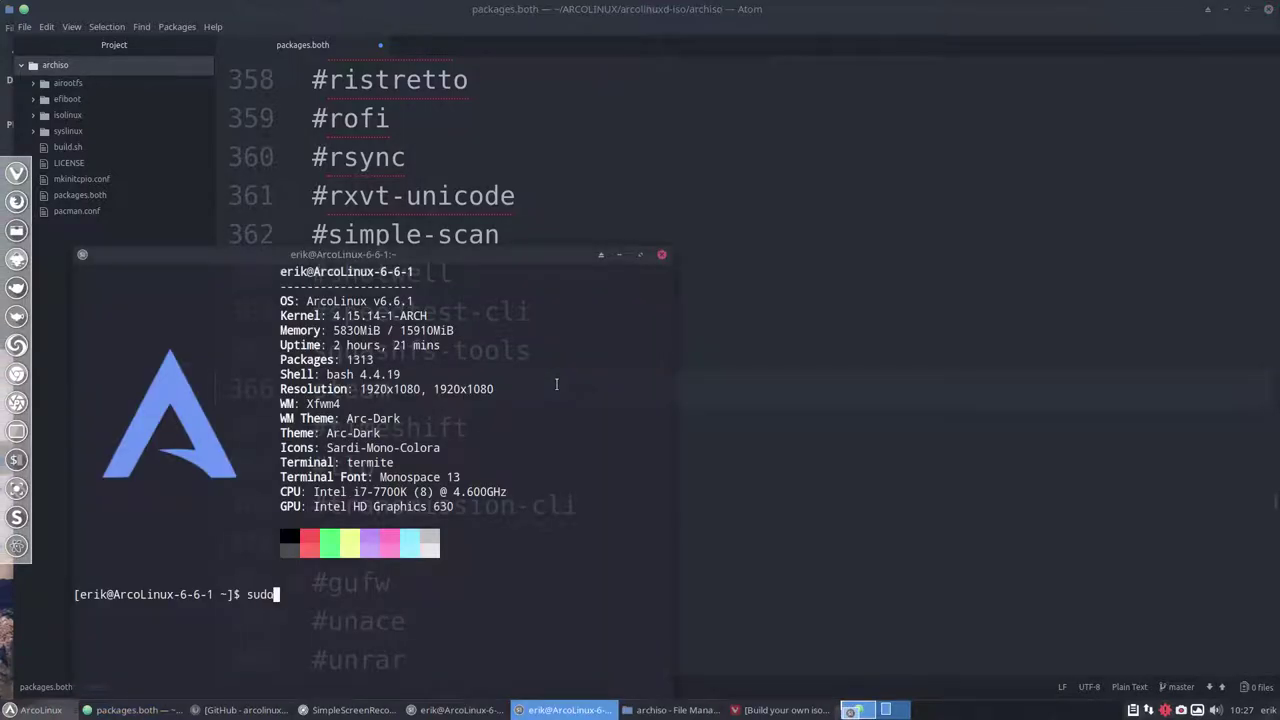
key("BackSpace")
key("BackSpace")
type("pacman -S ste")
key("Tab")
key("Tab")
key("Tab")
key("Tab")
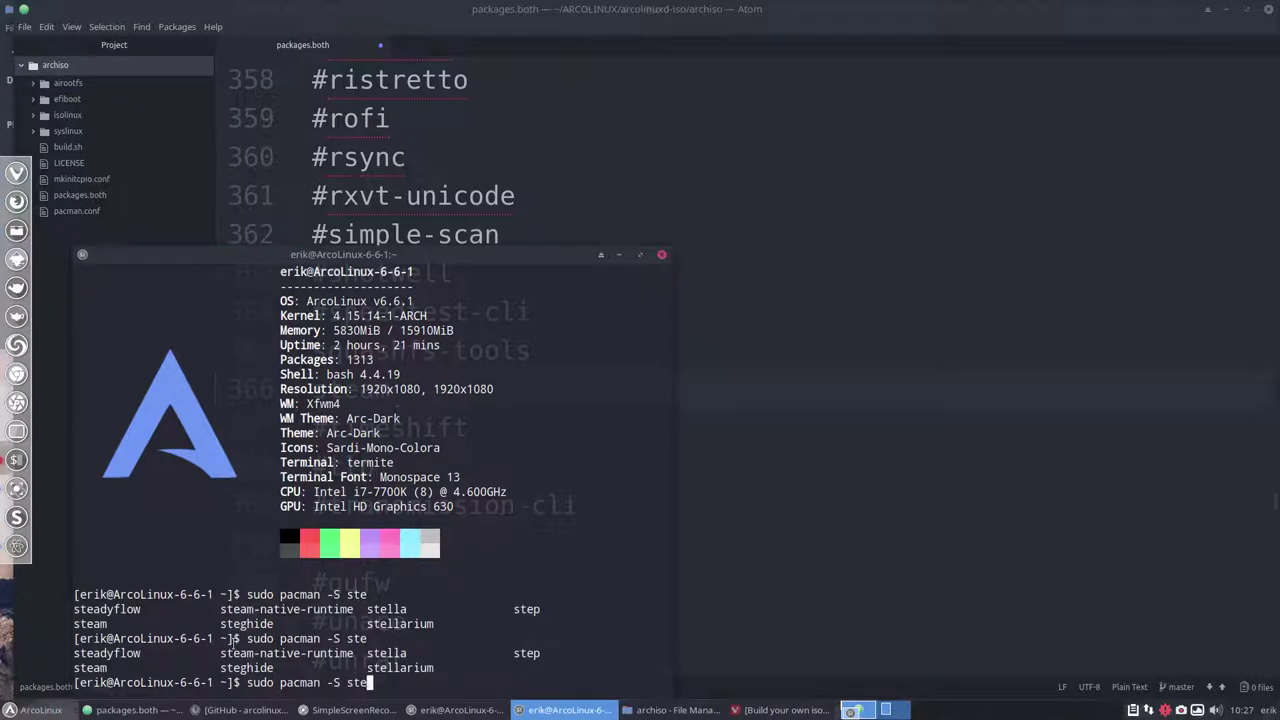
left_click_drag(221, 655, 353, 655)
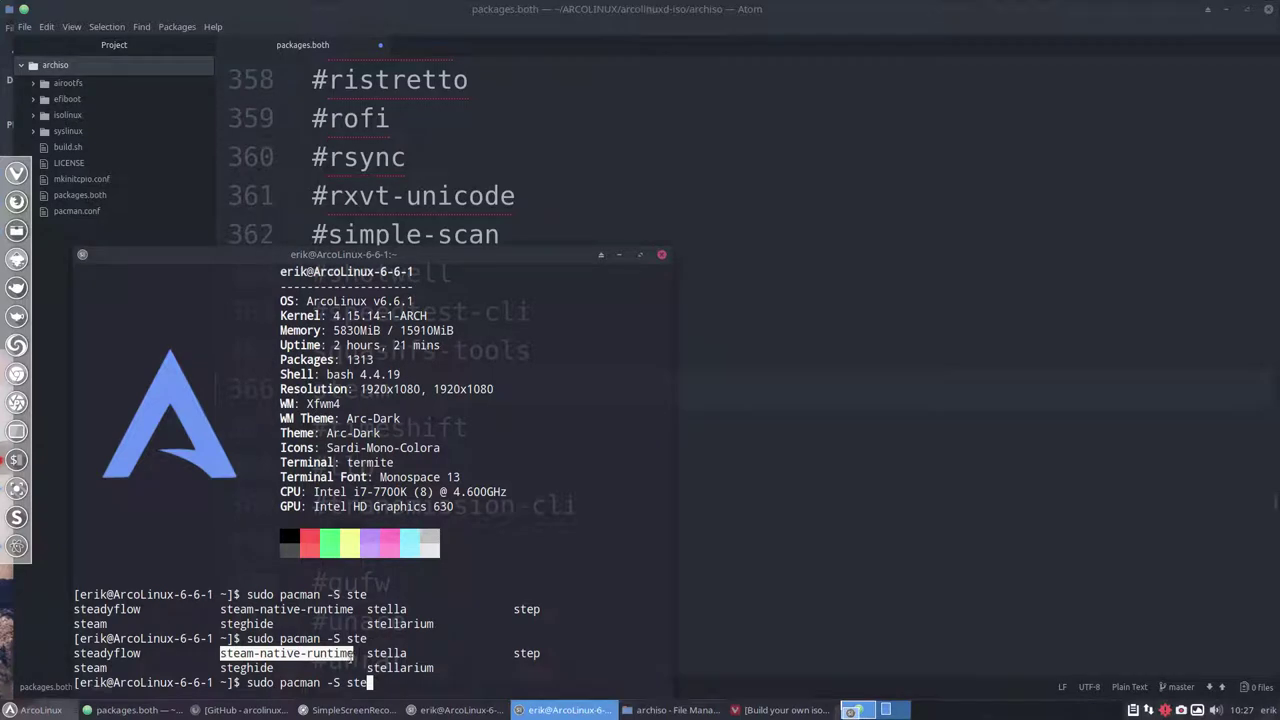
left_click(661, 254)
Add steam-native-runtime below steam, recheck the names in a terminal, and save packages.both
key("Return")
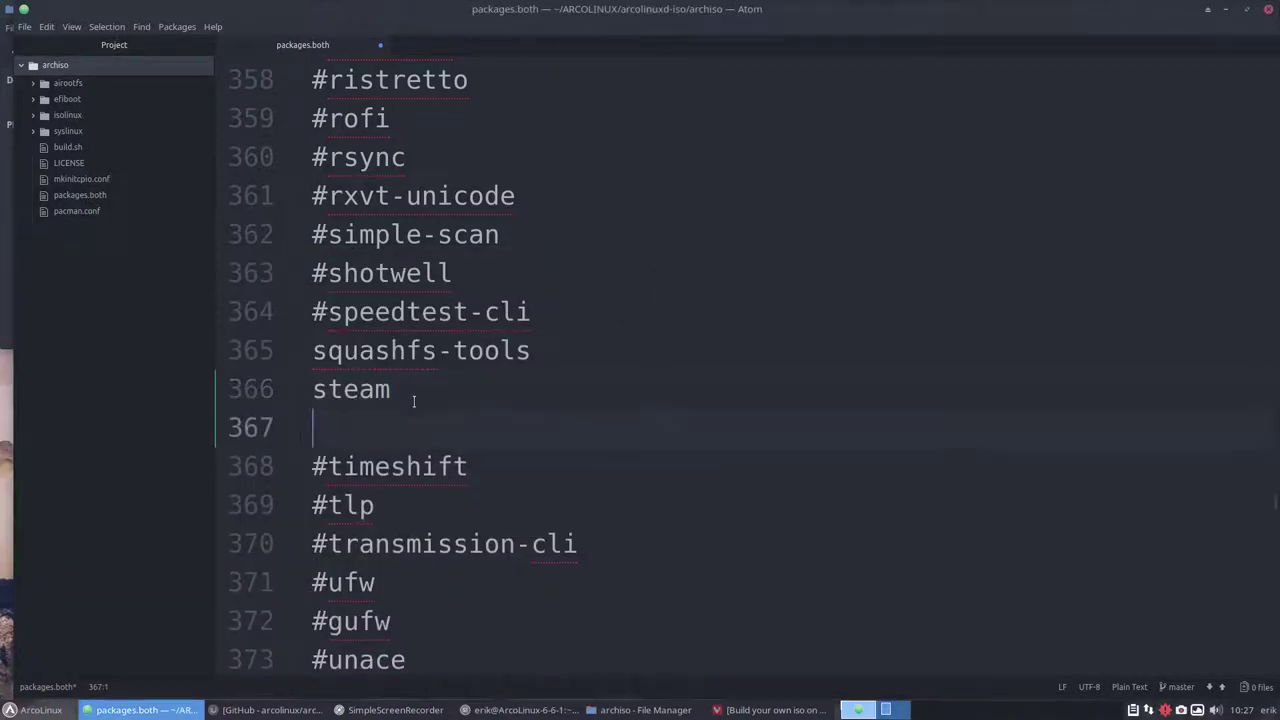
type("steam")
key("Escape")
type("-nati")
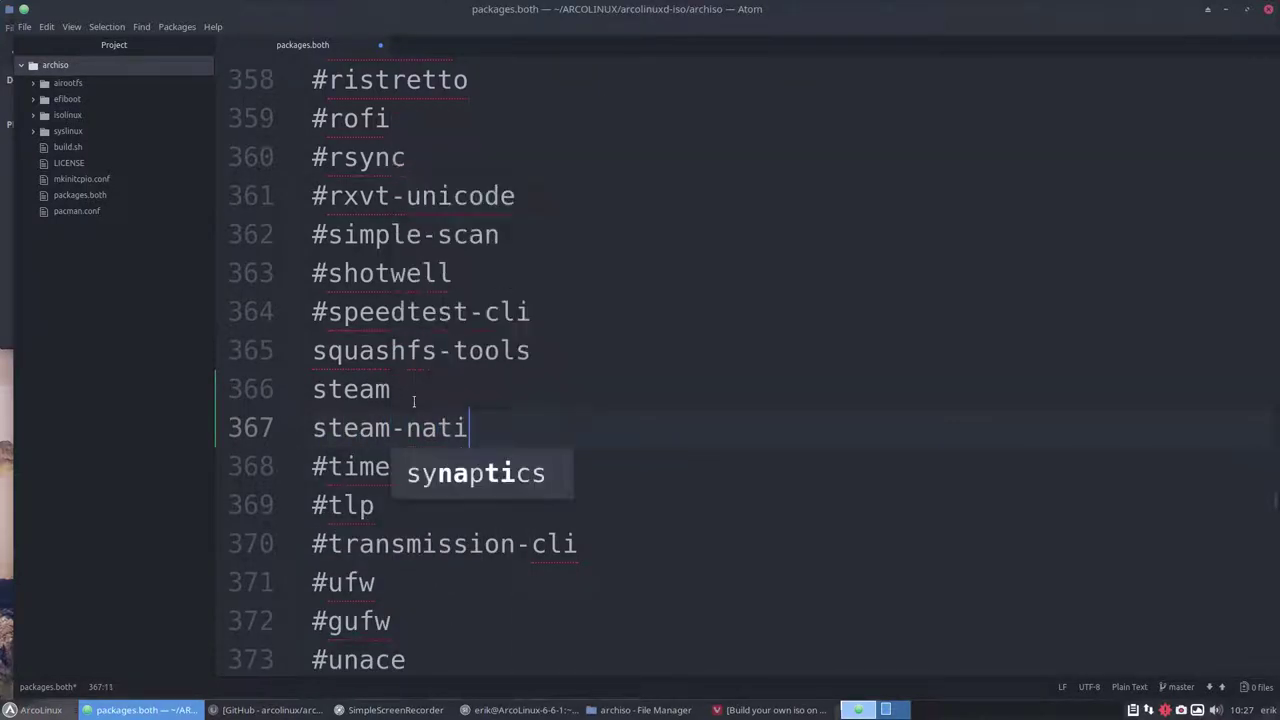
type("ve-")
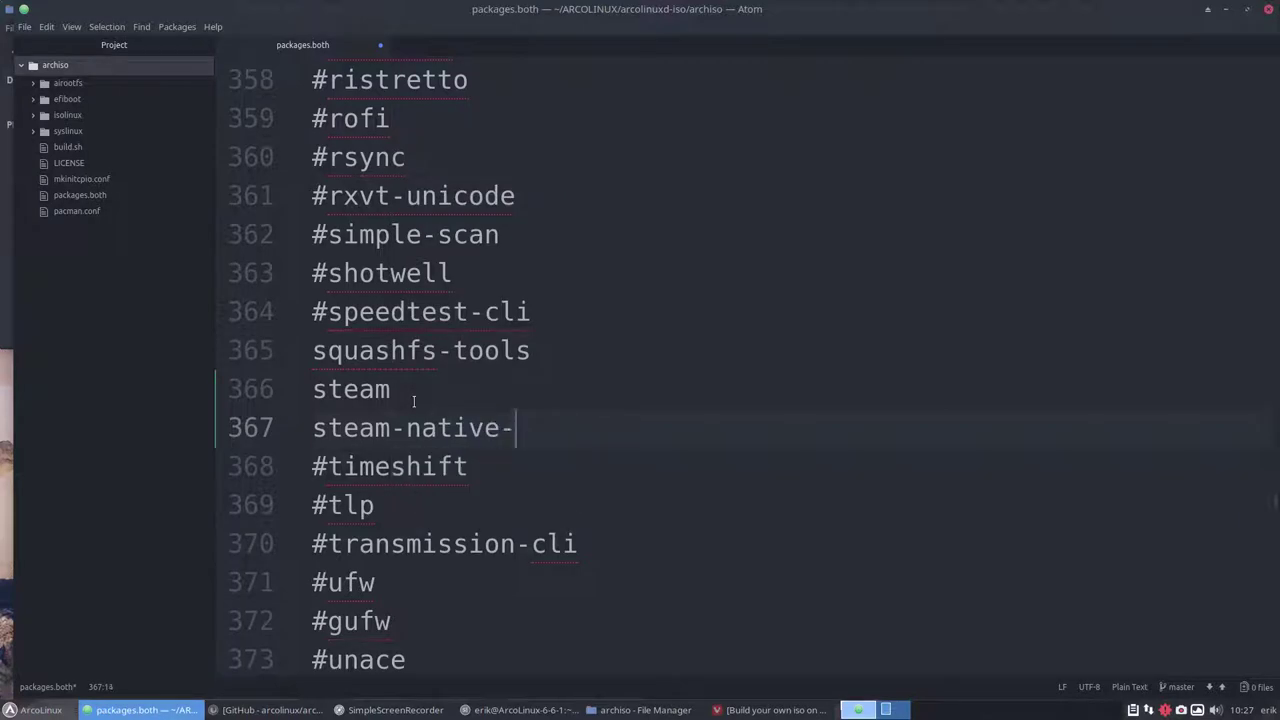
type("runtime")
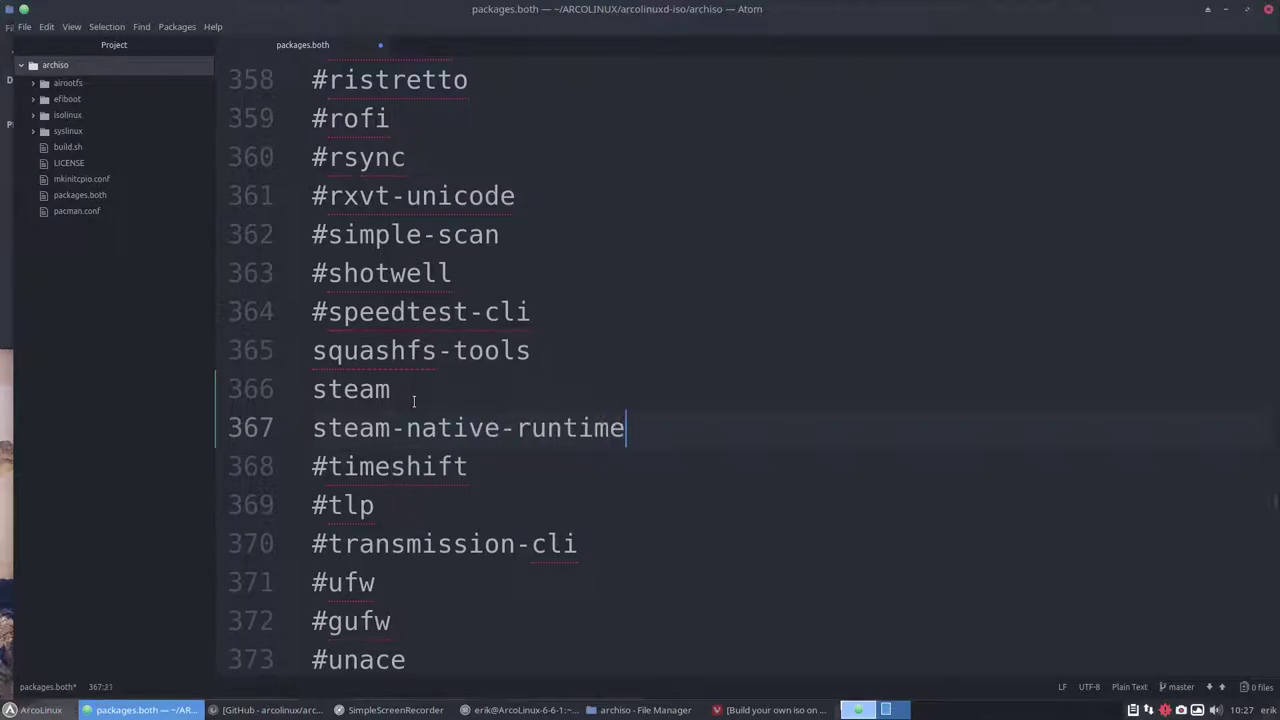
key("ctrl+alt+t")
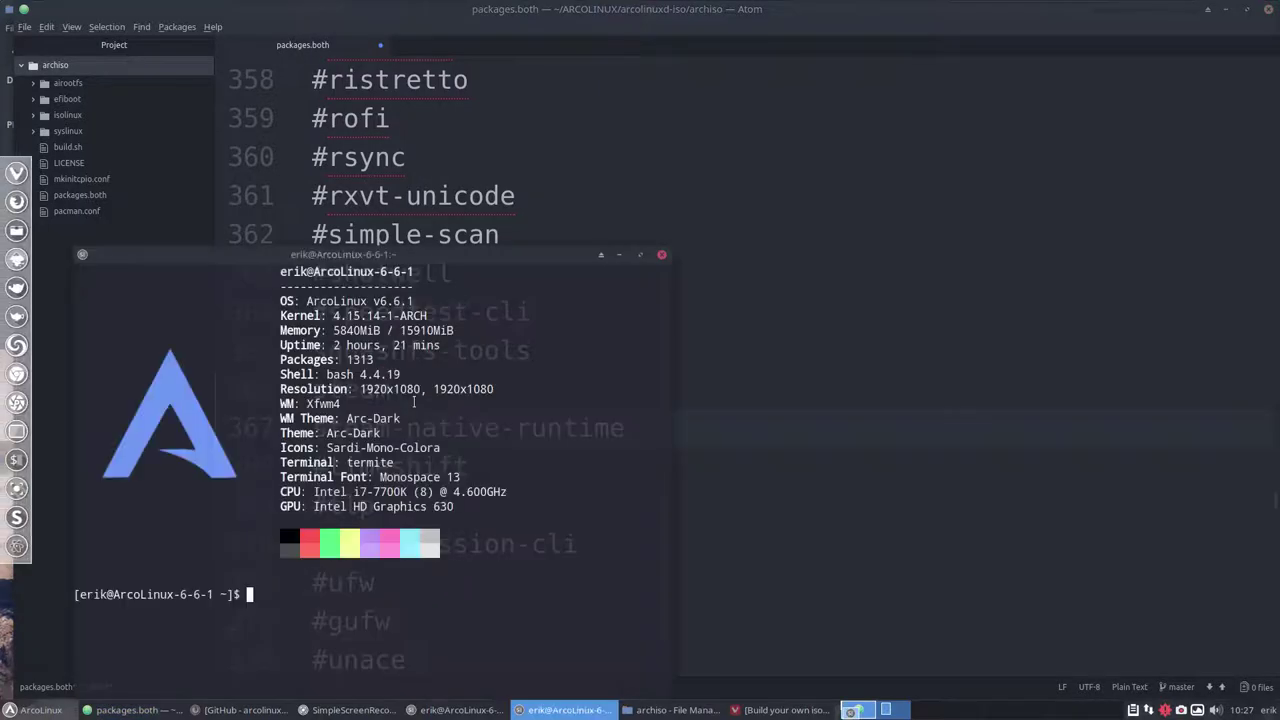
type("sudo pacman -S ste")
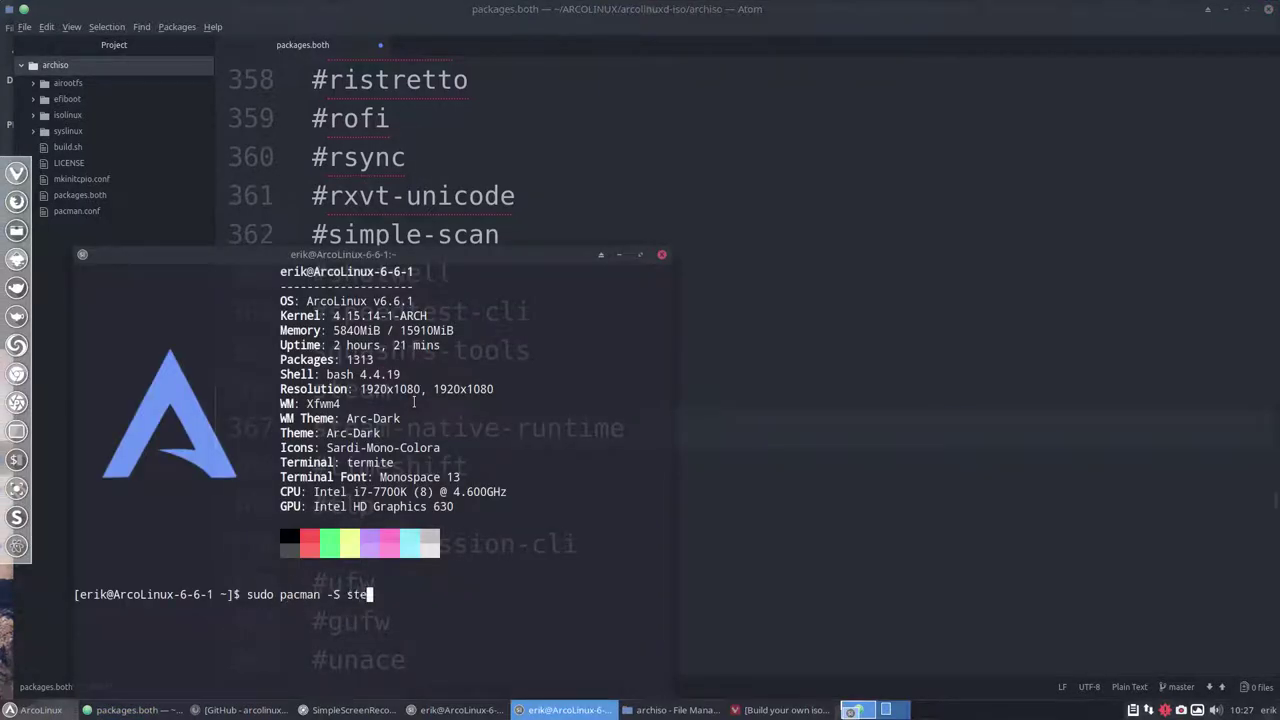
type("am")
key("Tab")
key("Tab")
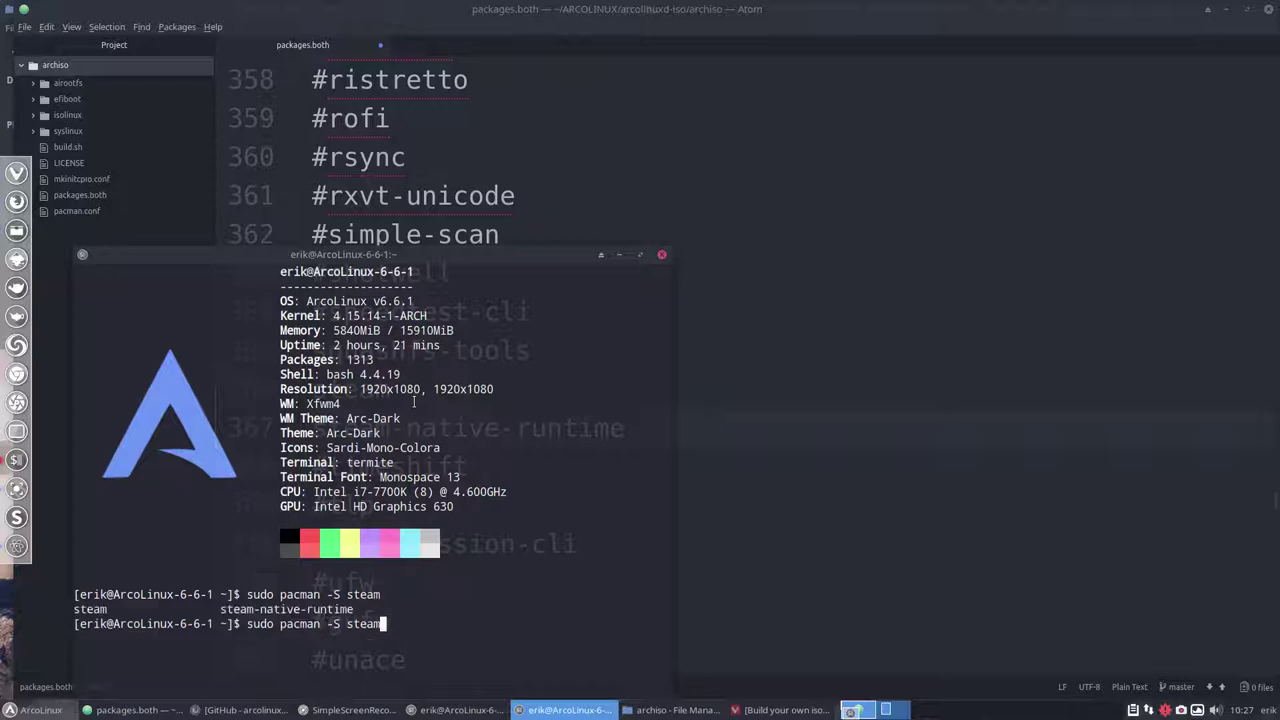
left_click(661, 254)
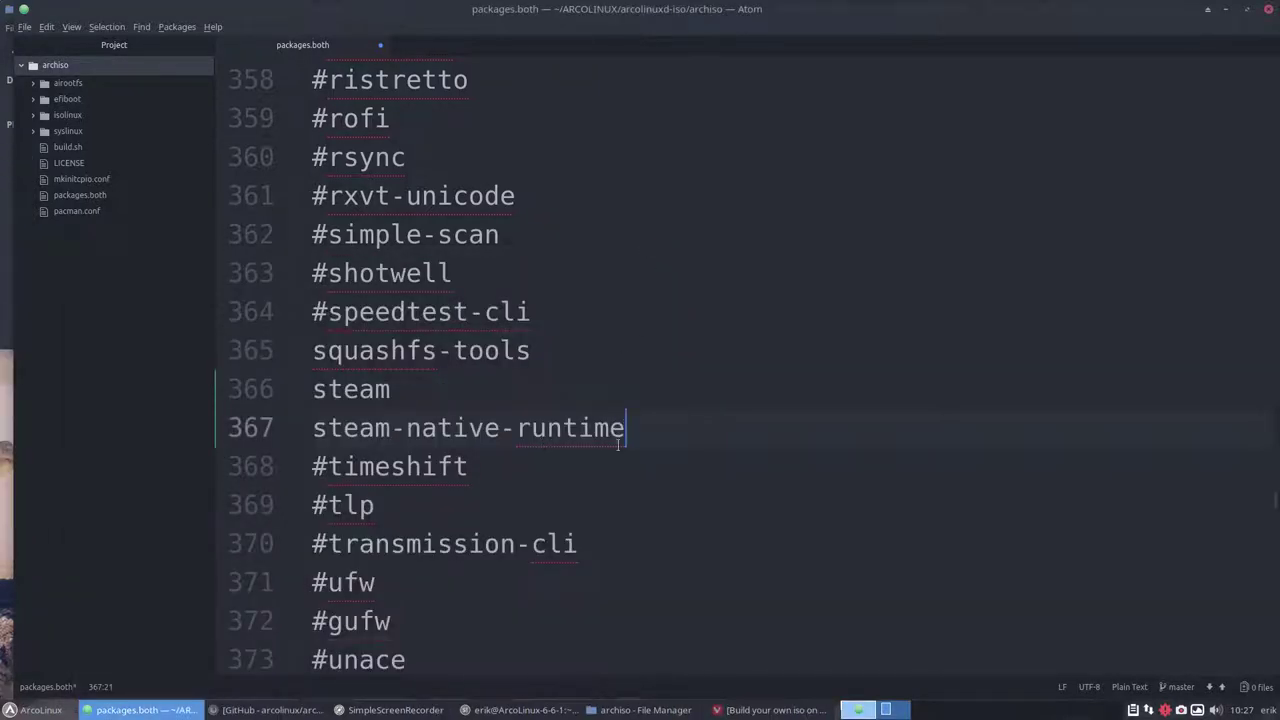
key("ctrl+s")
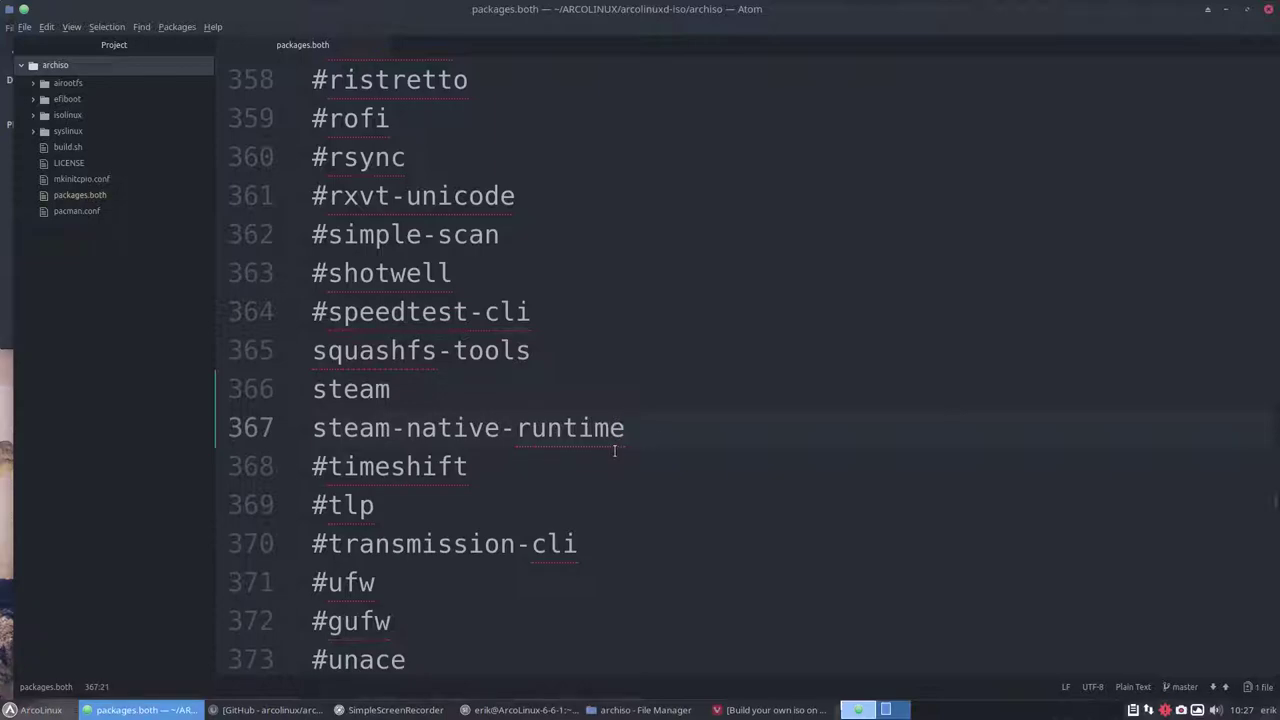
Briefly open the browser, then check 'sudo pacman -S obs-studio' in a terminal without running it
key("ctrl+alt+f")
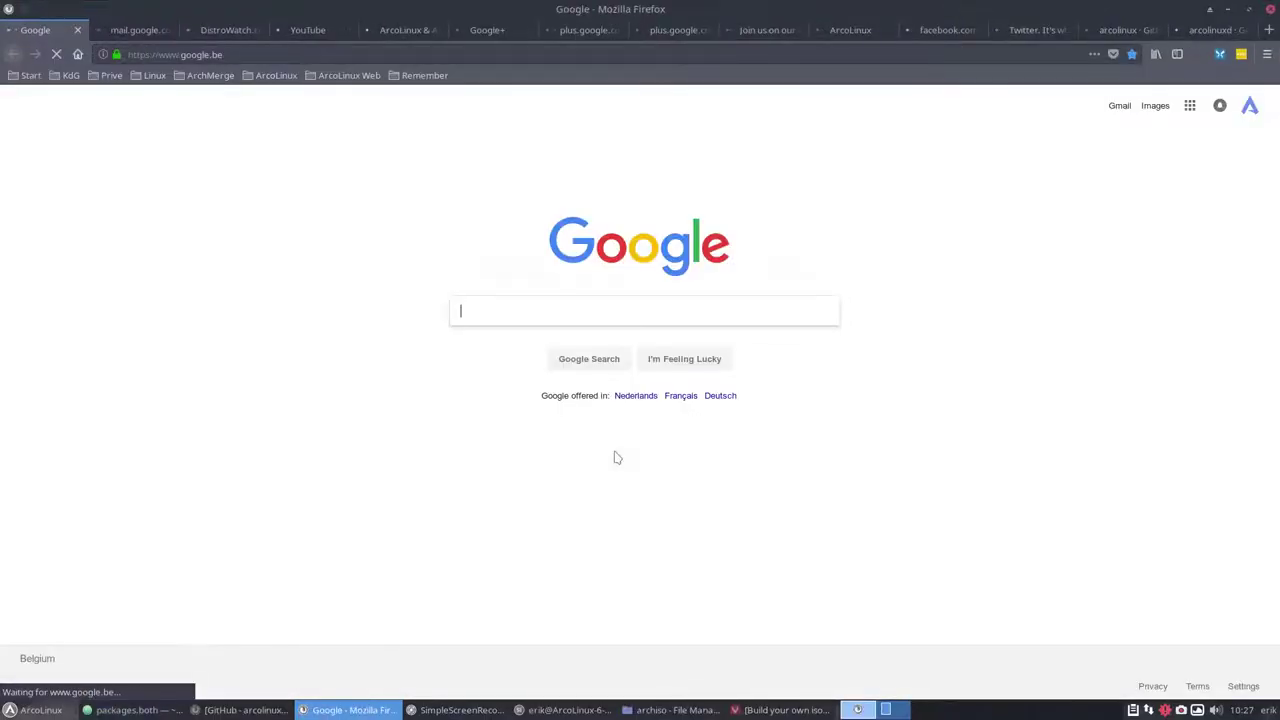
key("ctrl+q")
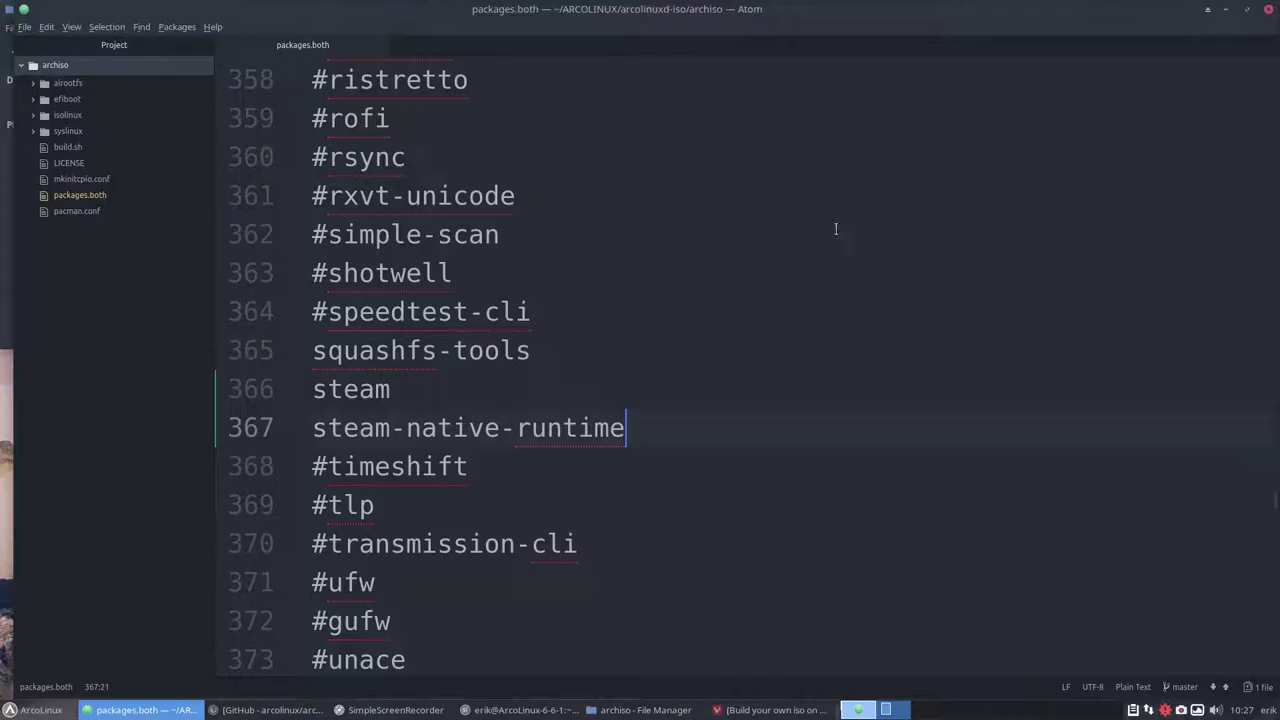
left_click(596, 510)
key("ctrl+alt+t")
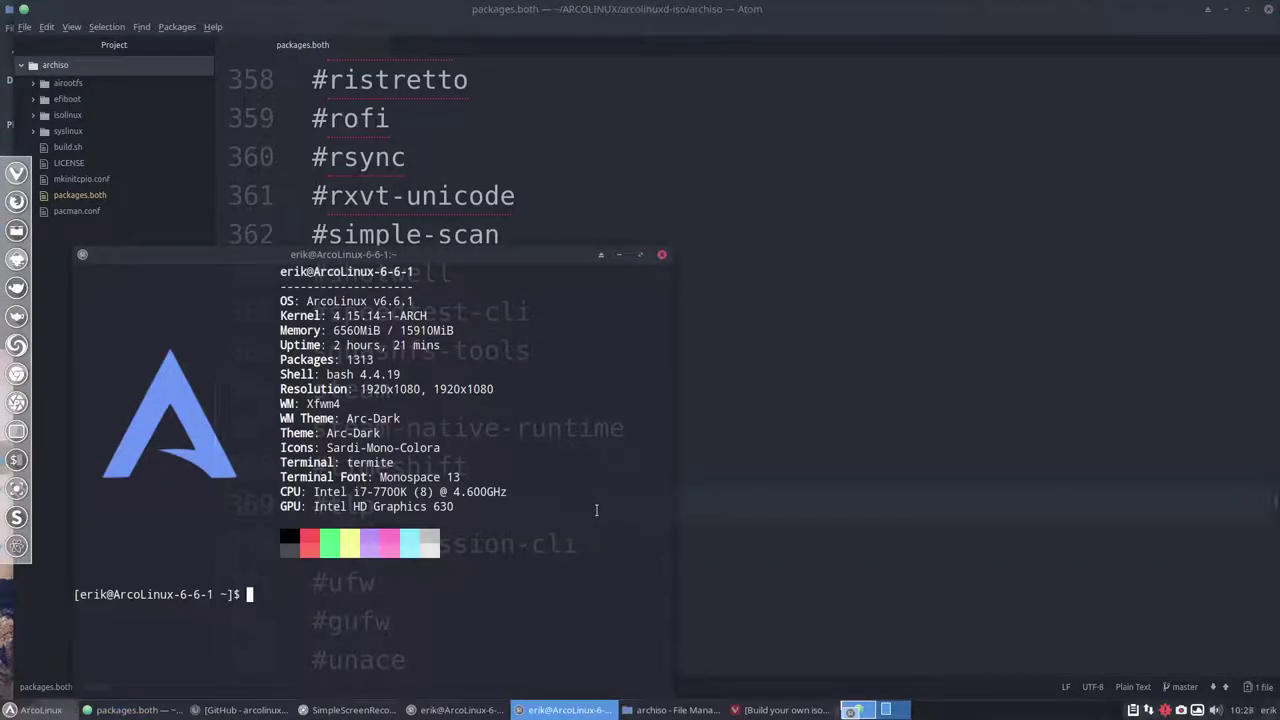
type("sudo pacman -S obs-studio")
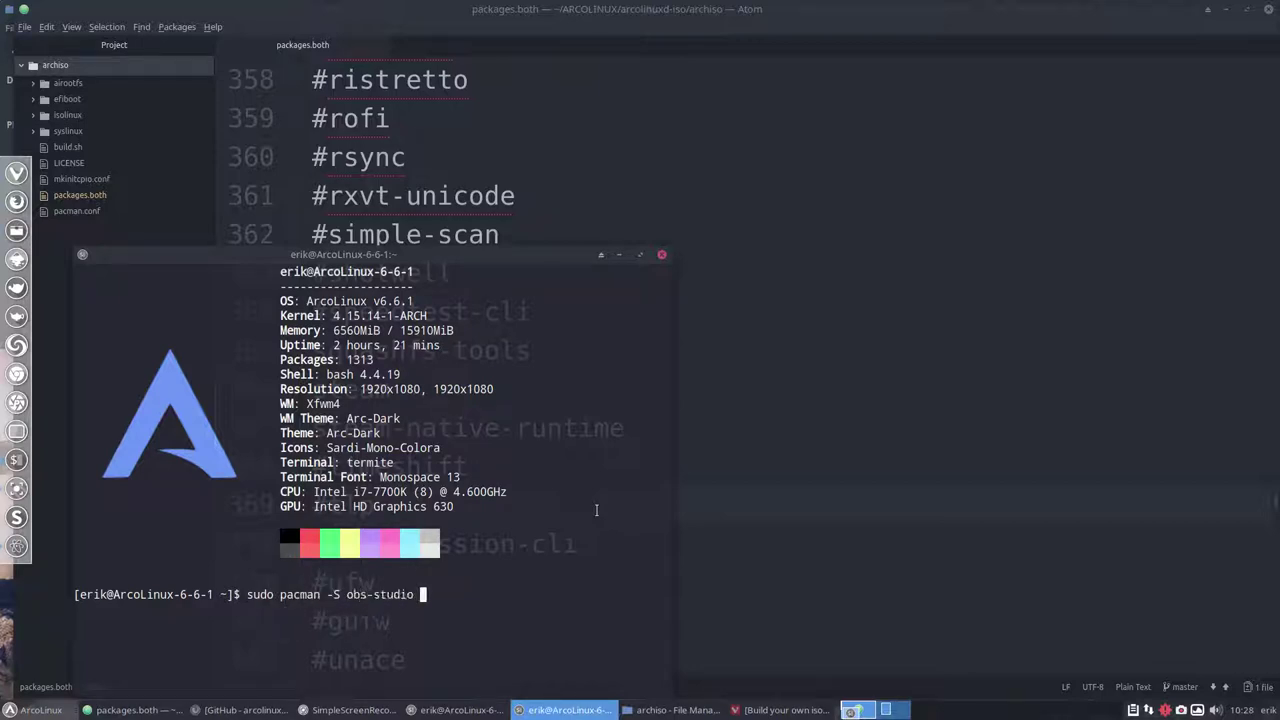
left_click(661, 254)
Add obs-studio on a new line after #nomacs and save packages.both
scroll(485, 348, "up", 5)
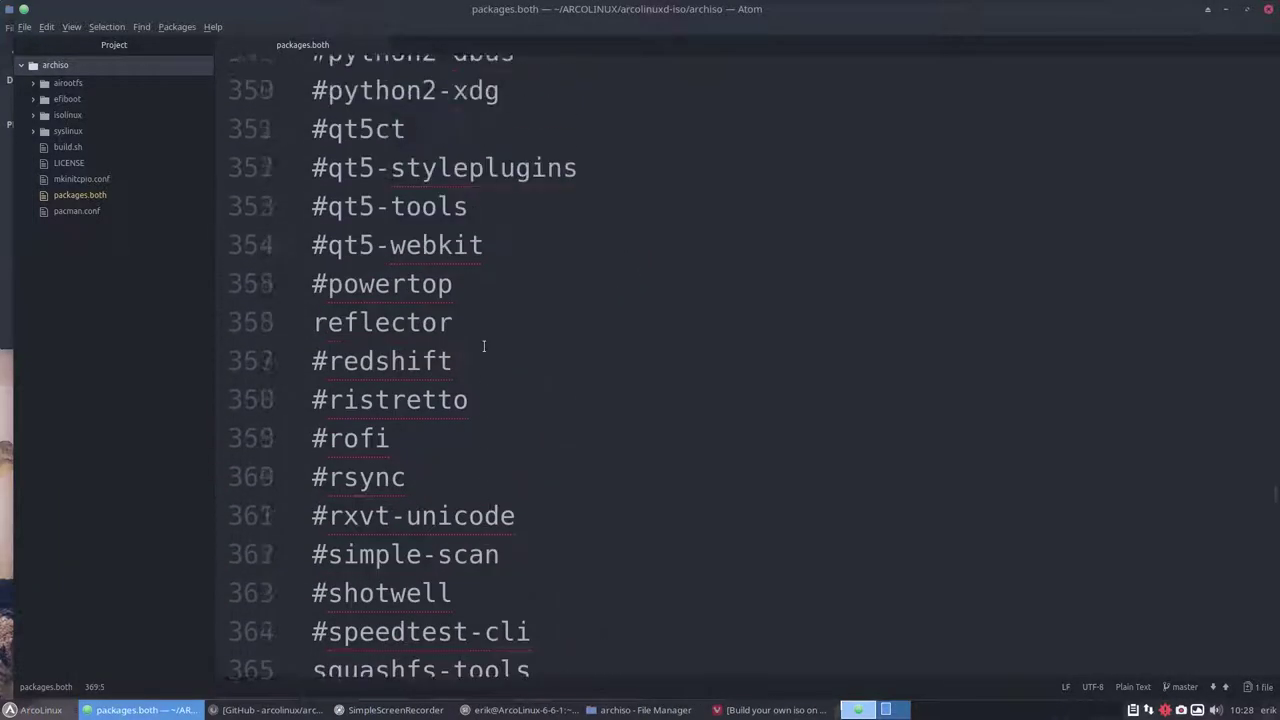
scroll(444, 281, "up", 2)
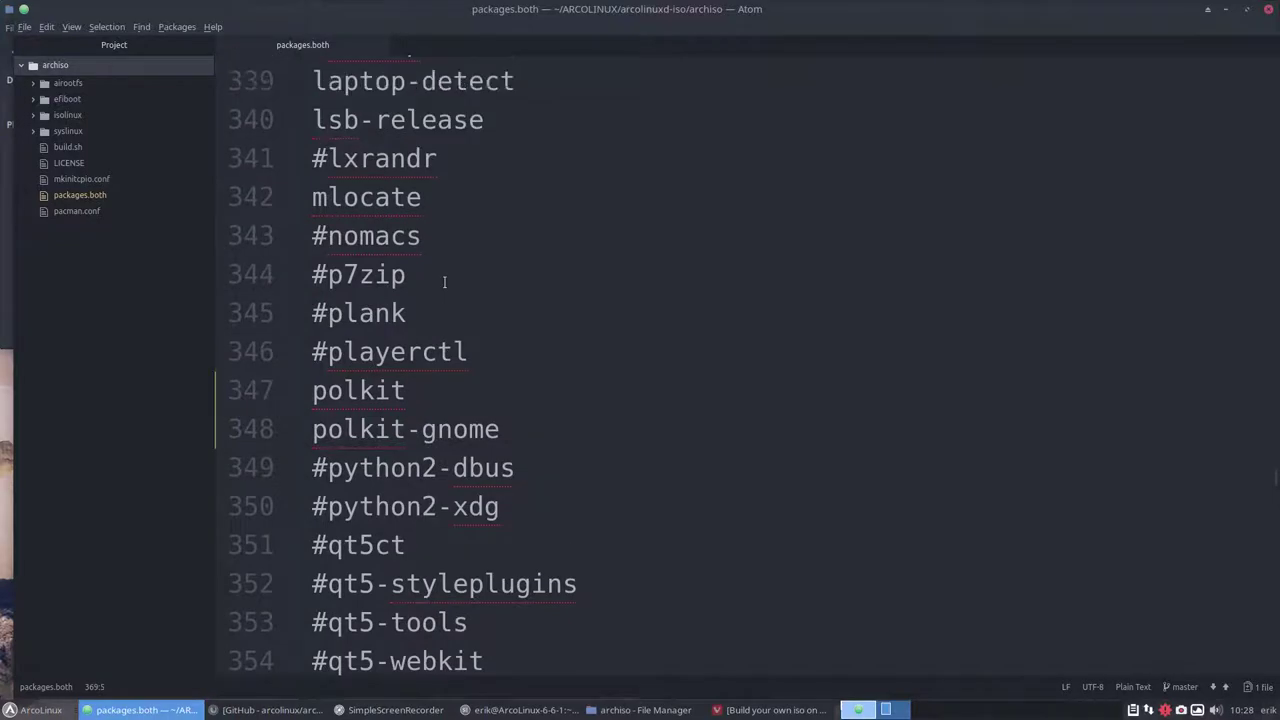
left_click(430, 236)
key("Return")
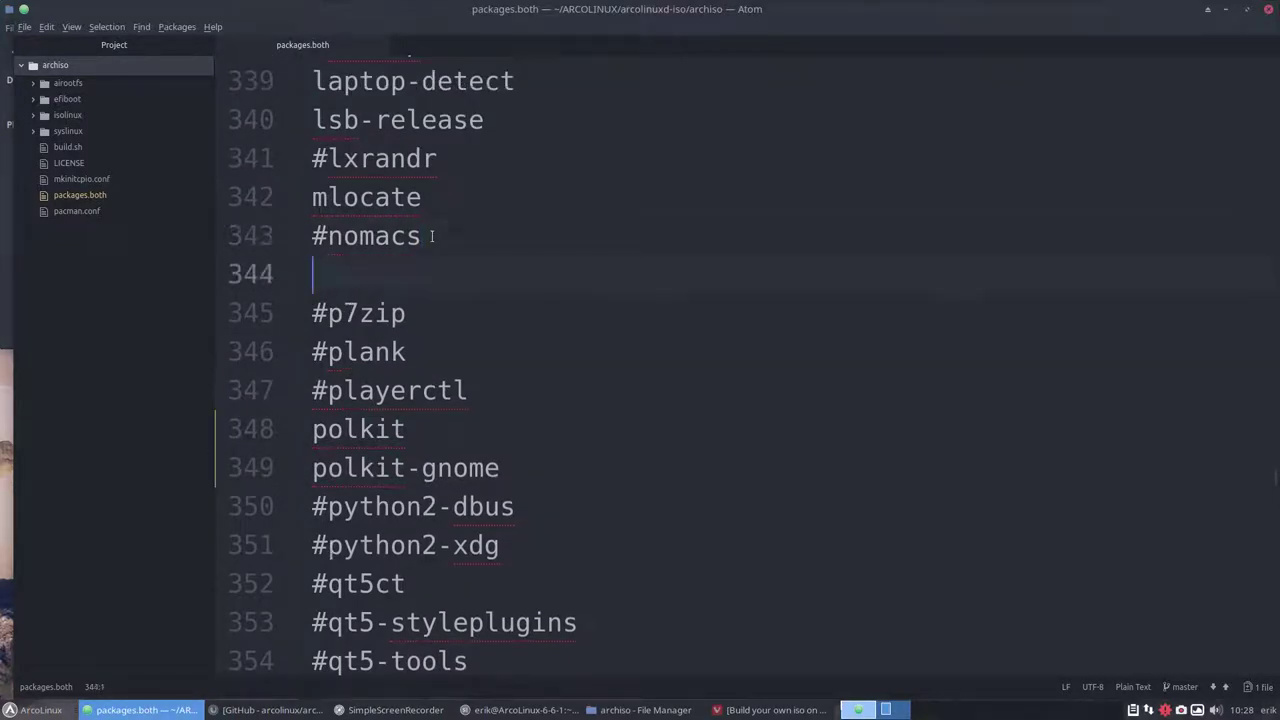
type("obs-studio")
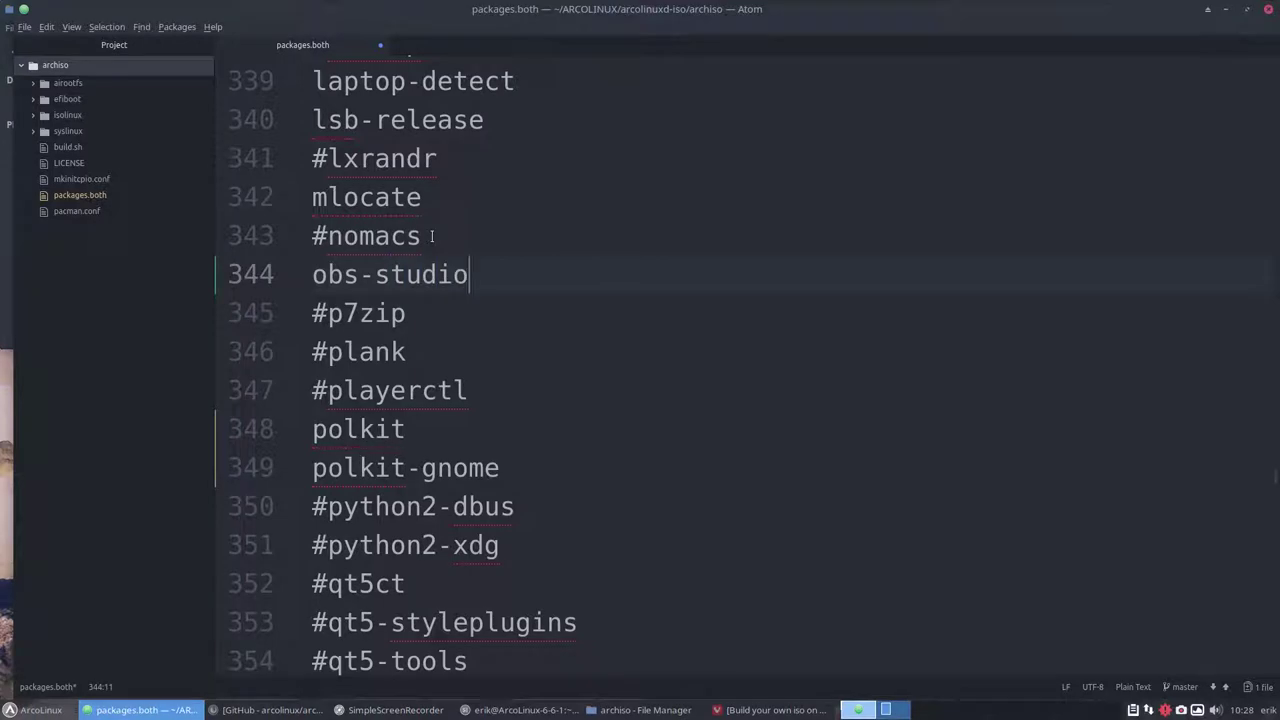
key("ctrl+s")
scroll(431, 295, "up", 1)
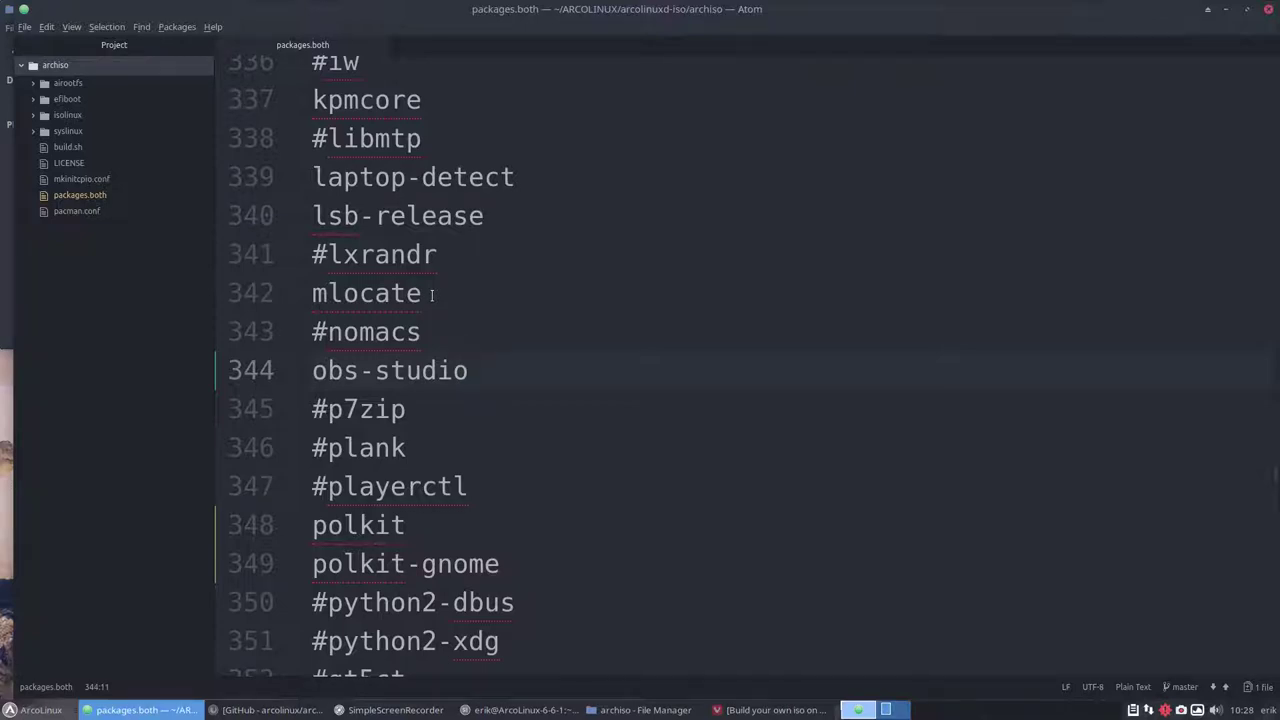
scroll(431, 295, "up", 2)
scroll(431, 295, "up", 1)
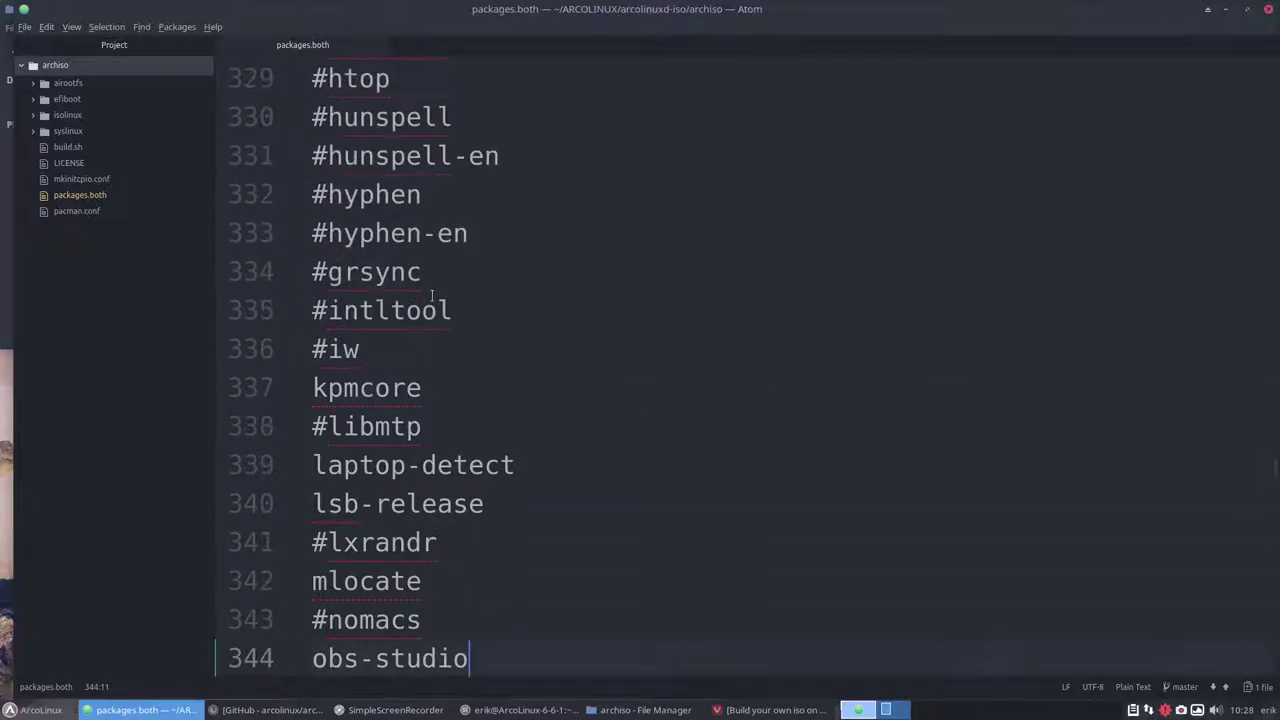
scroll(431, 295, "up", 2)
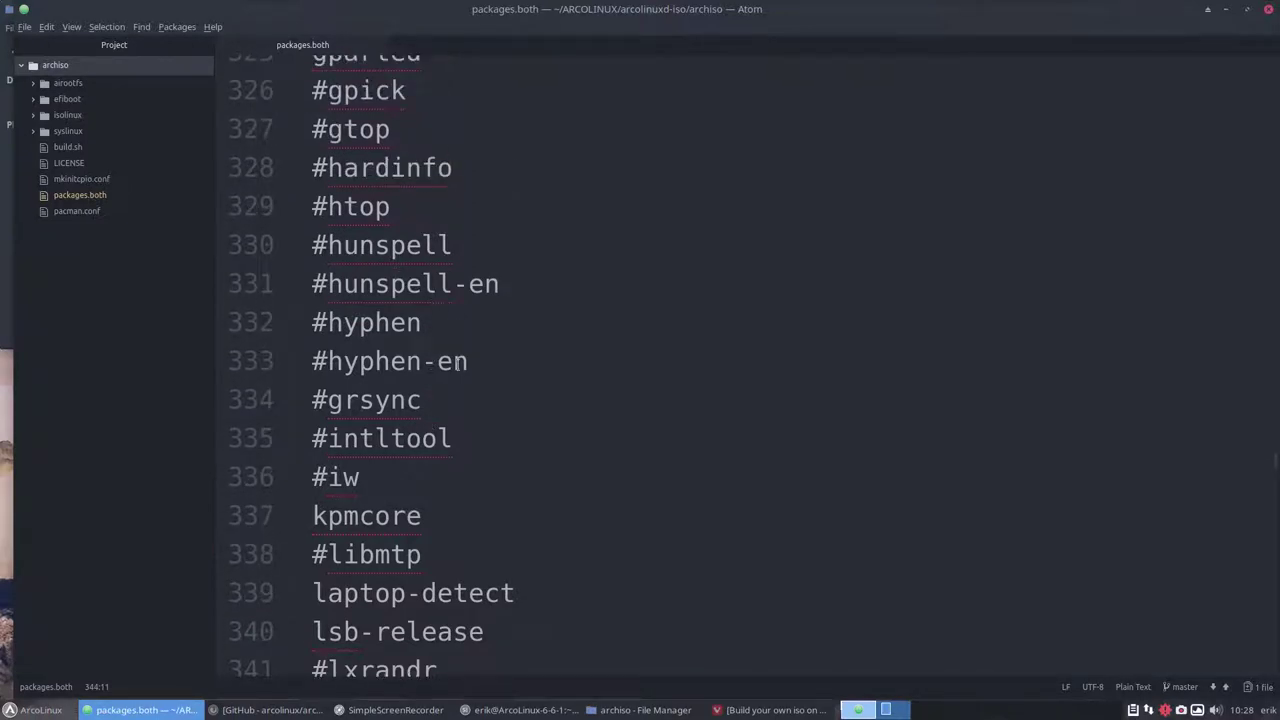
left_click_drag(461, 363, 318, 250)
left_click(360, 248)
left_click(391, 285)
scroll(395, 267, "up", 3)
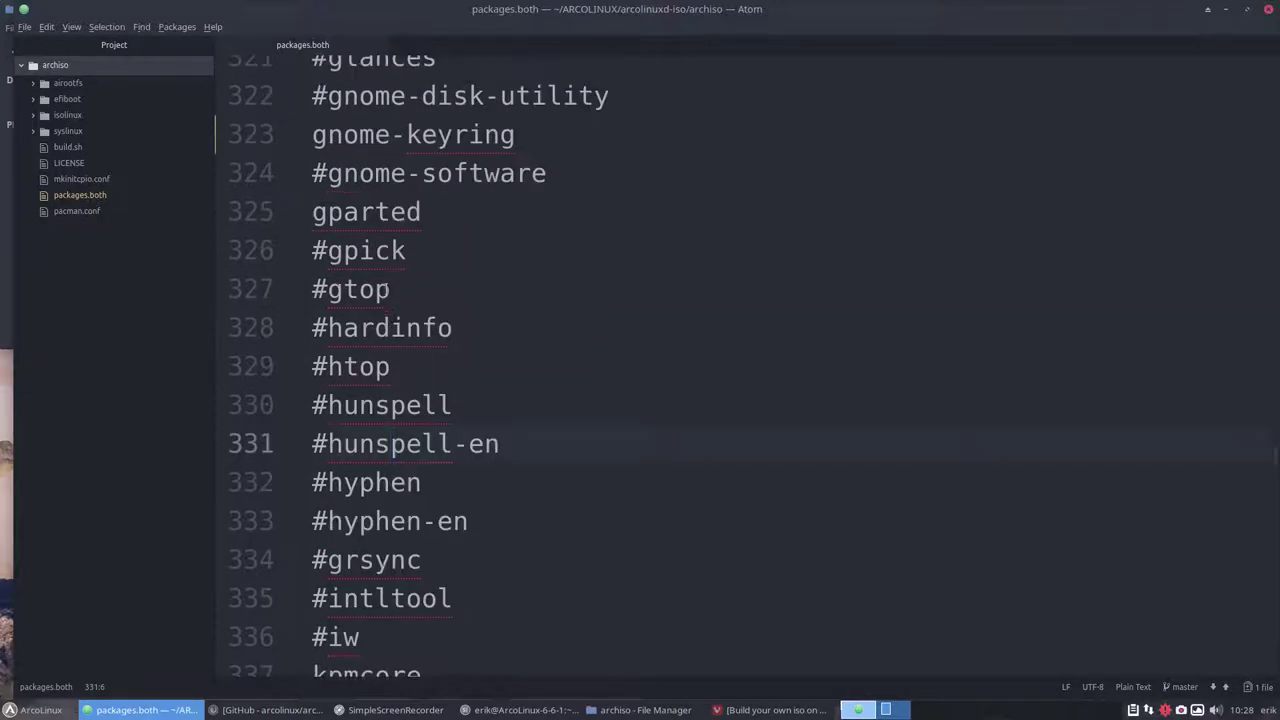
left_click(357, 366)
left_click(405, 328)
scroll(401, 284, "up", 3)
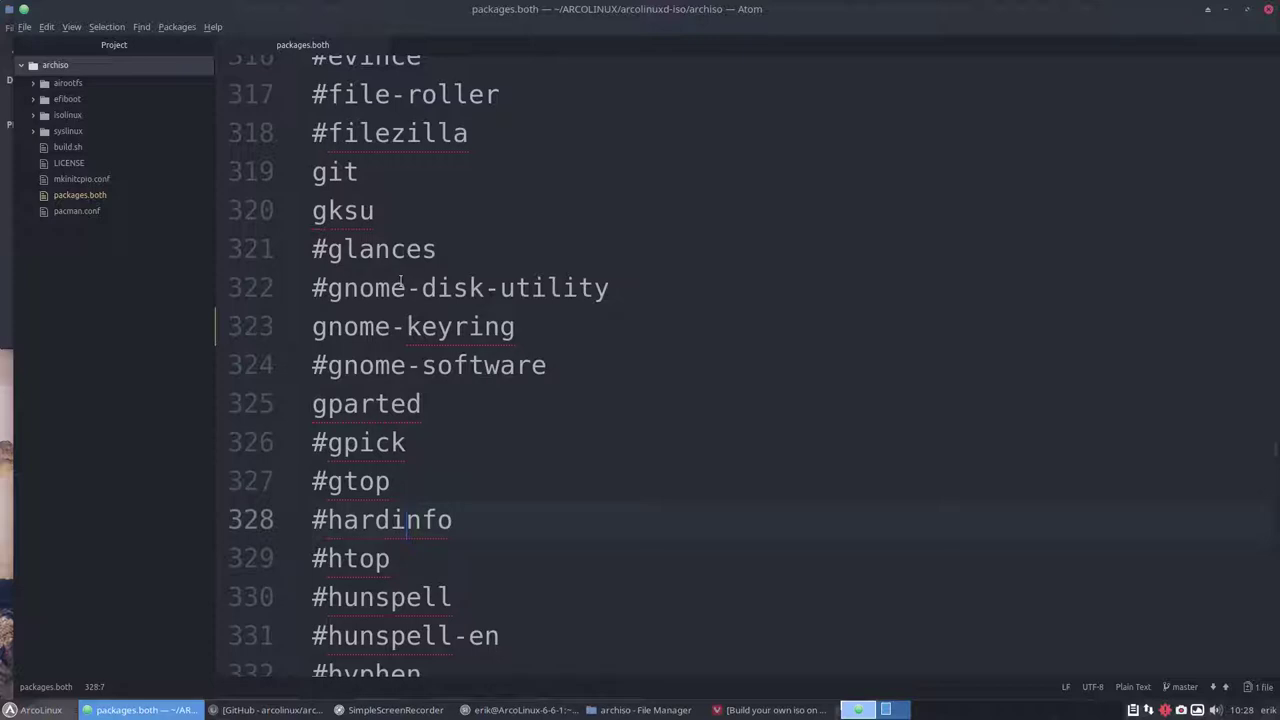
Close Atom, select packages.both in the file manager, and bring the terminal forward
left_click(1271, 12)
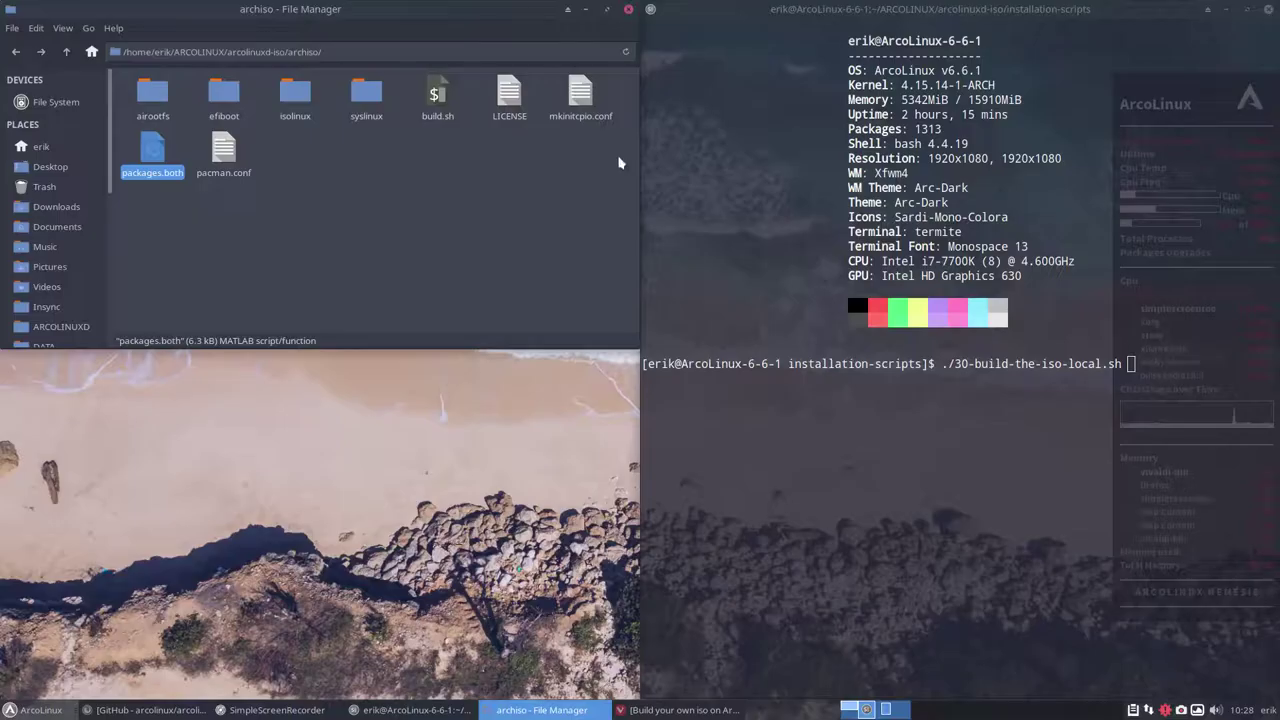
left_click(152, 165)
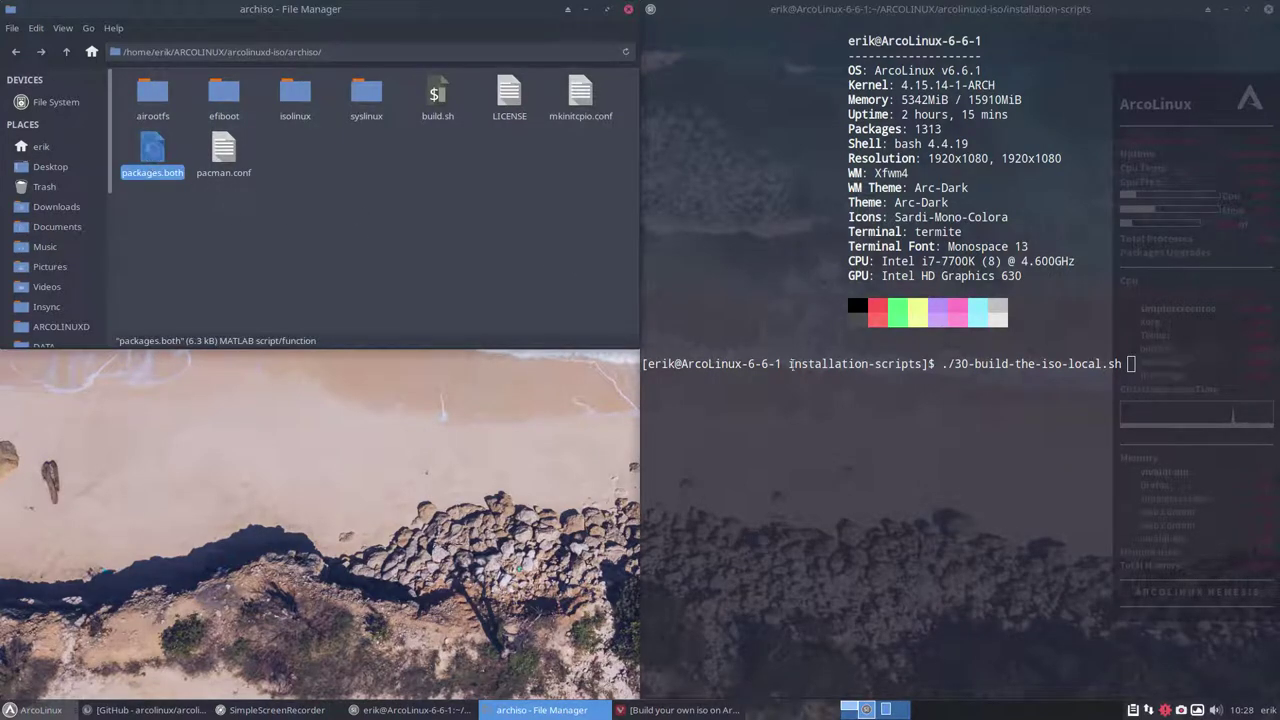
left_click(818, 385)
Run ./30-build-the-iso-local.sh, enter the sudo password, and answer y to the cache cleanup prompts
key("Return")
key("Return")
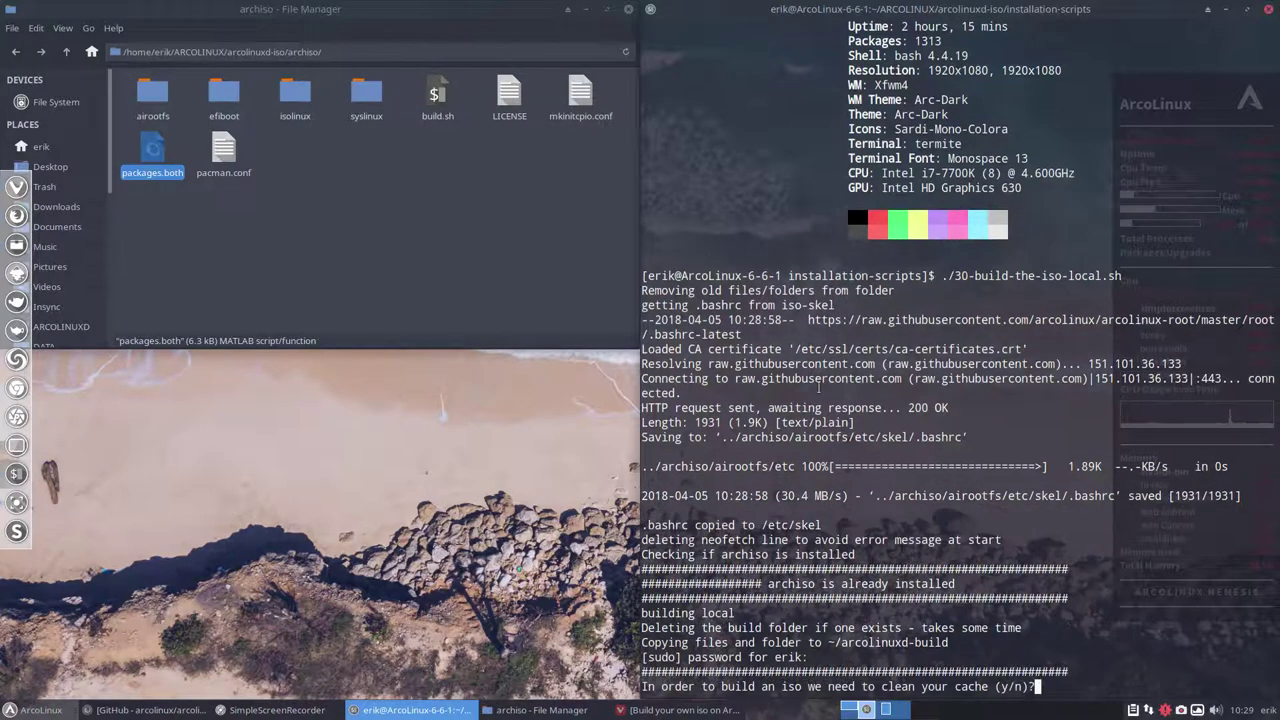
type("y")
key("Return")
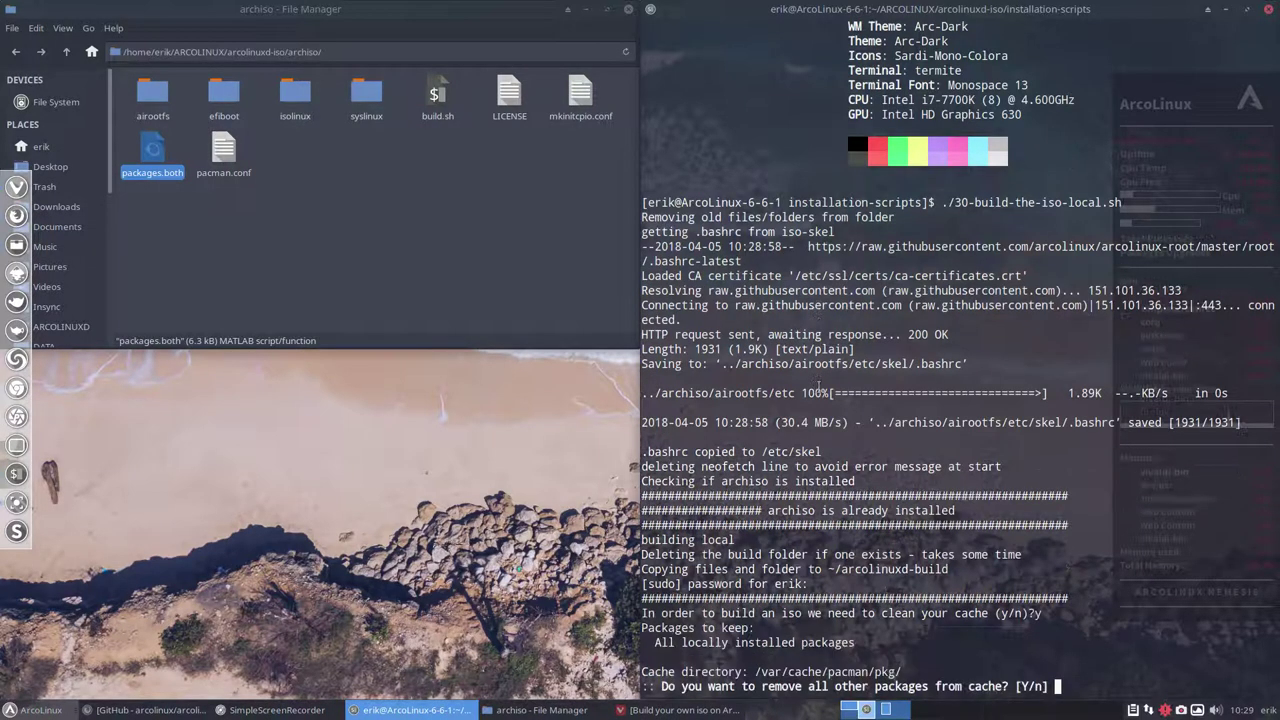
type("y")
key("Return")
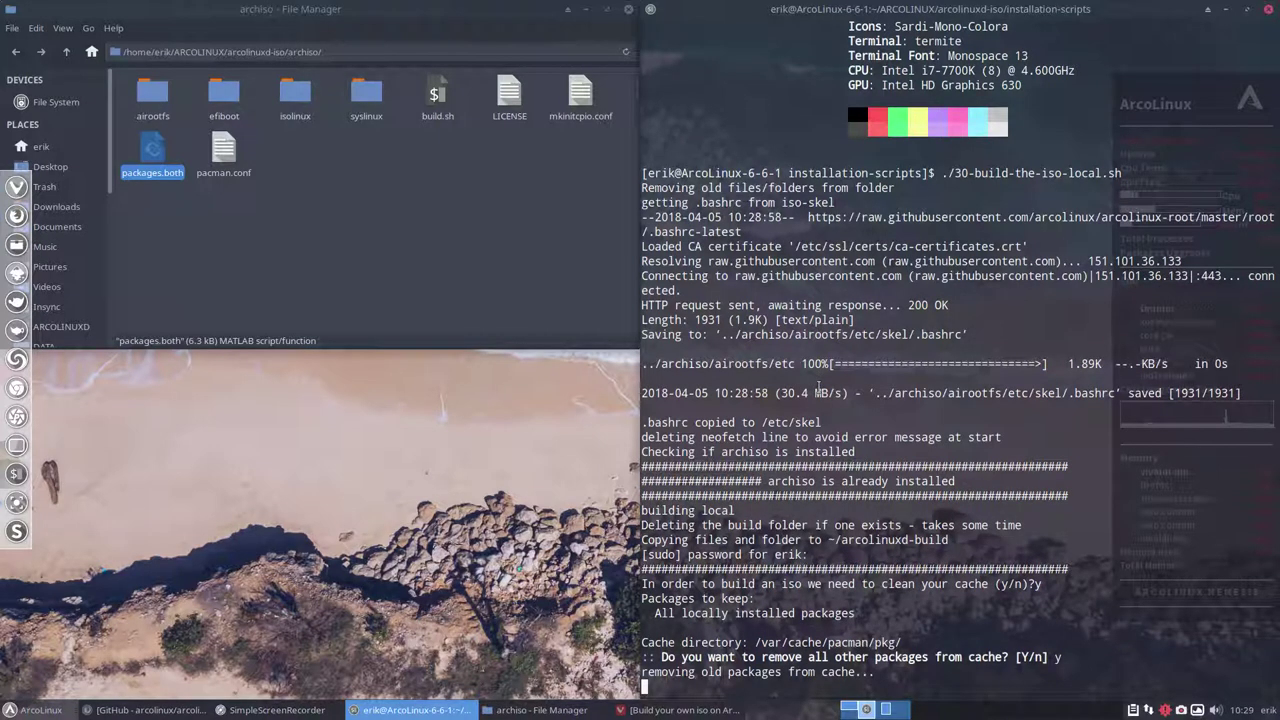
type("y")
key("Return")
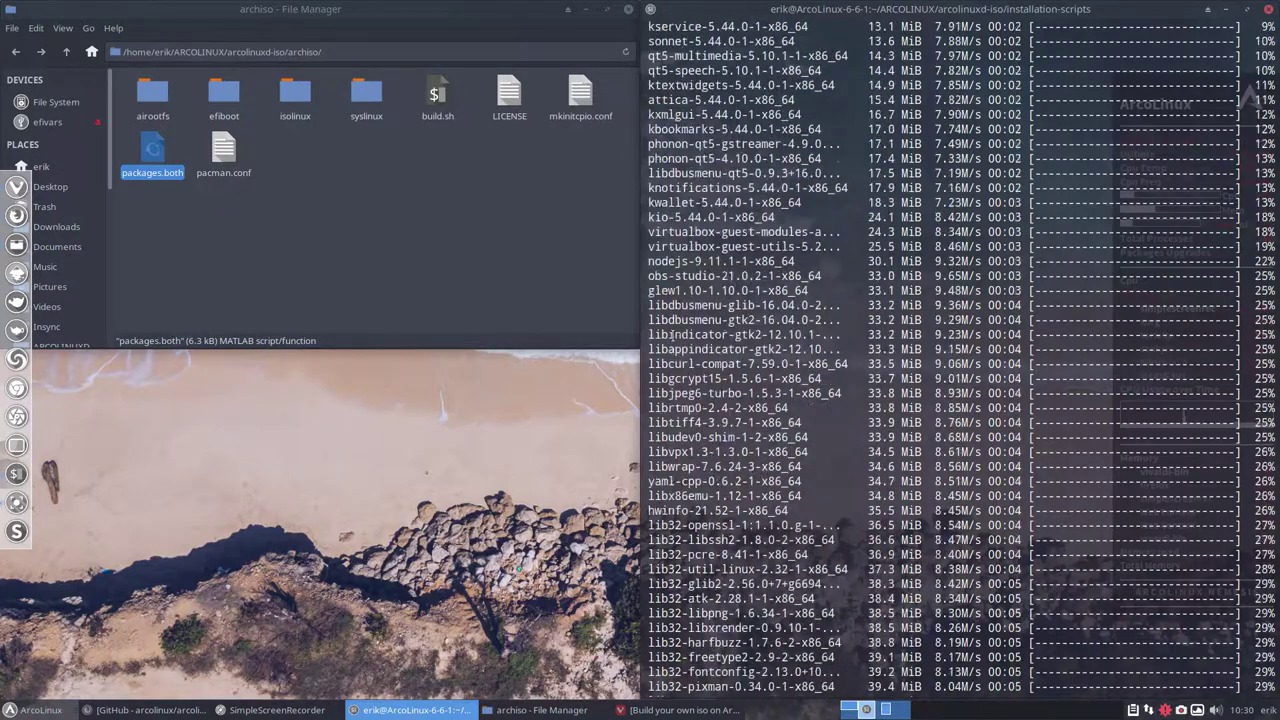
scroll(670, 335, "up", 2)
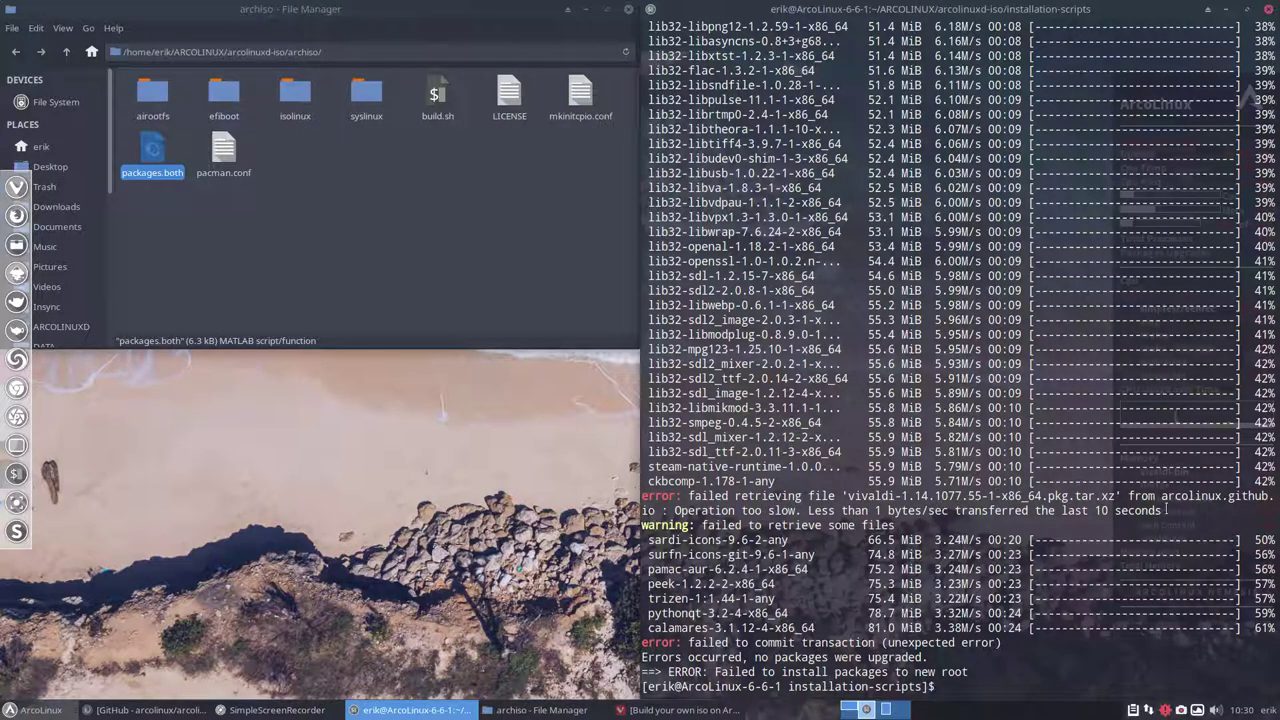
Rerun ./30-build-the-iso-local.sh and answer y to the cache and repository cleanup prompts
left_click_drag(1160, 510, 641, 497)
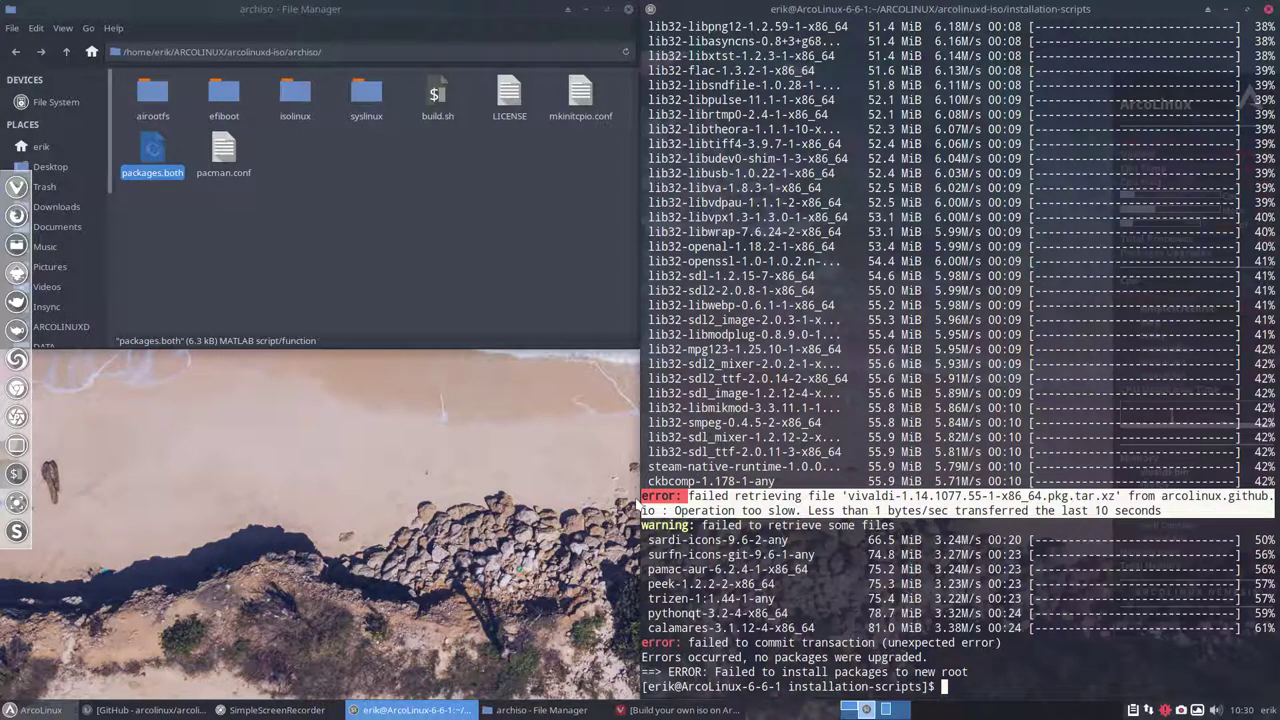
type("./30-build-the-iso-local.sh")
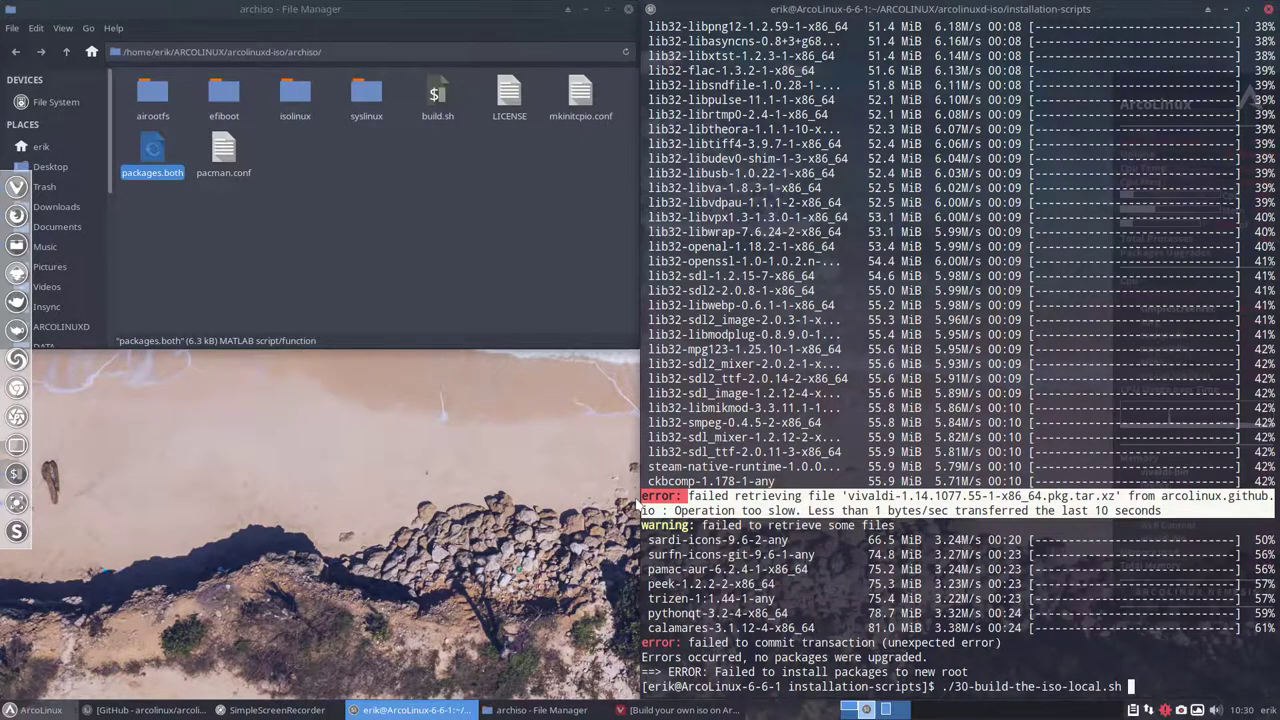
key("Return")
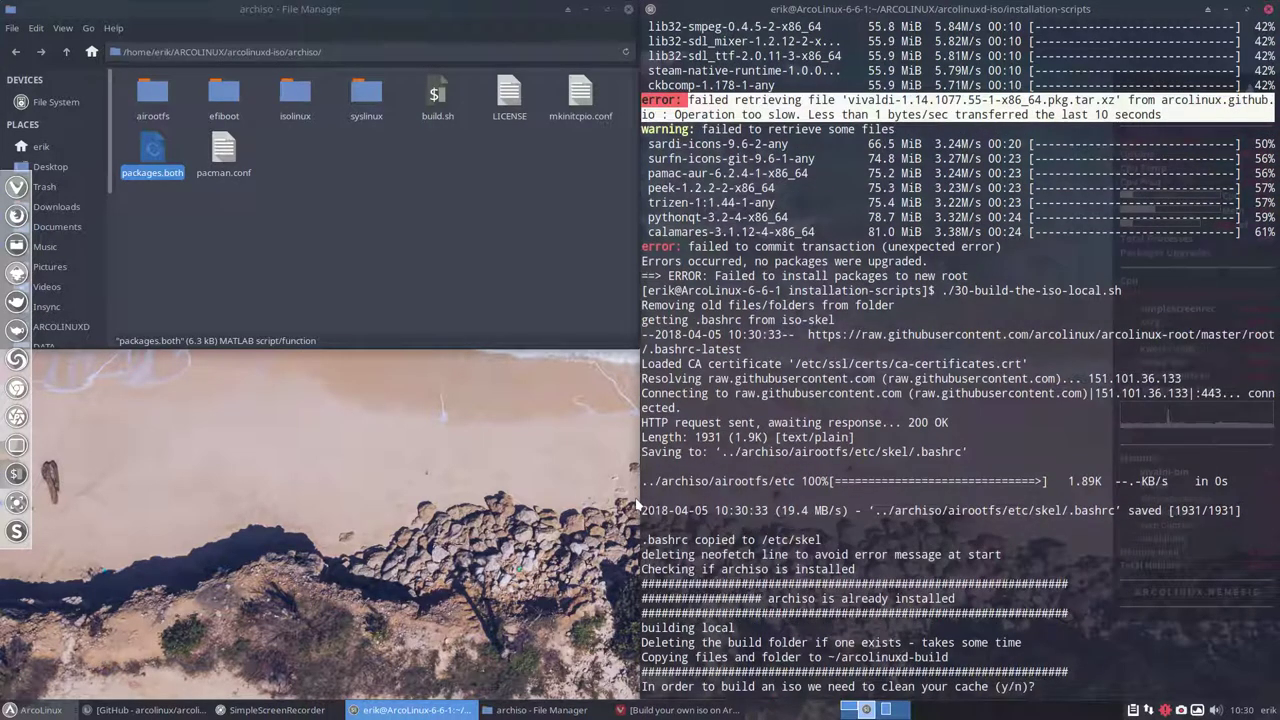
type("y")
key("Return")
type("y")
key("Return")
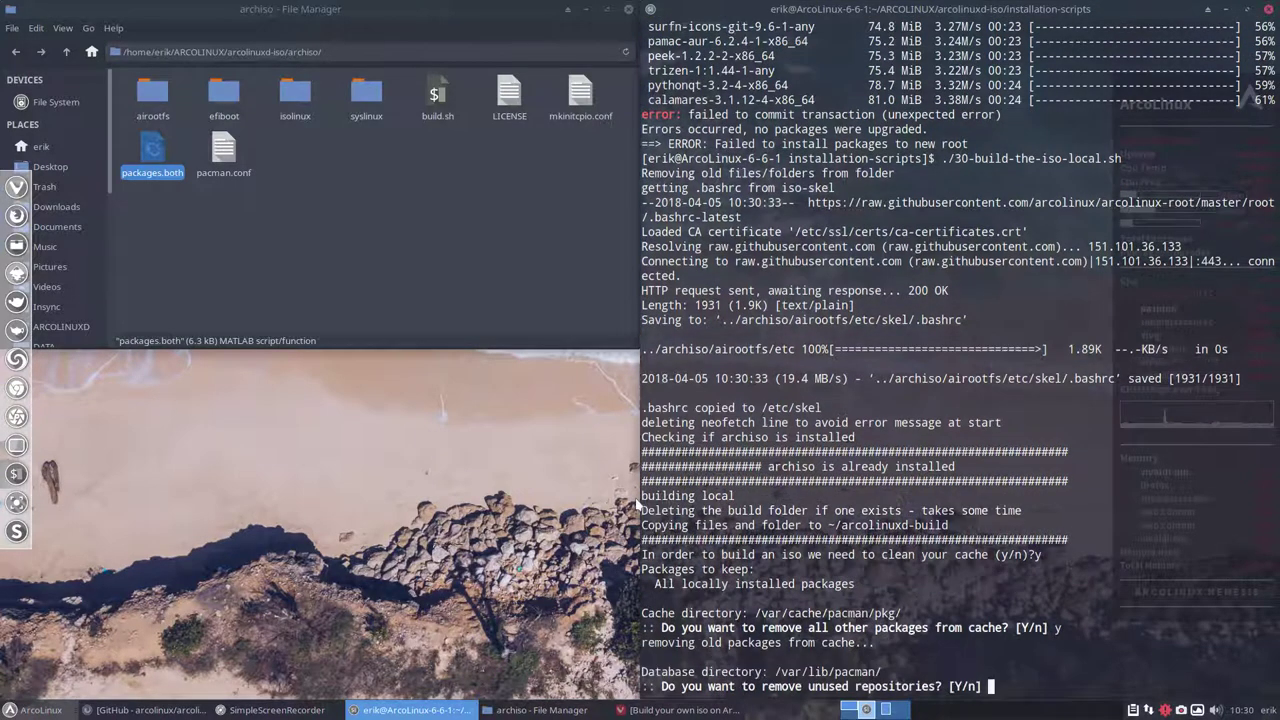
type("y")
key("Return")
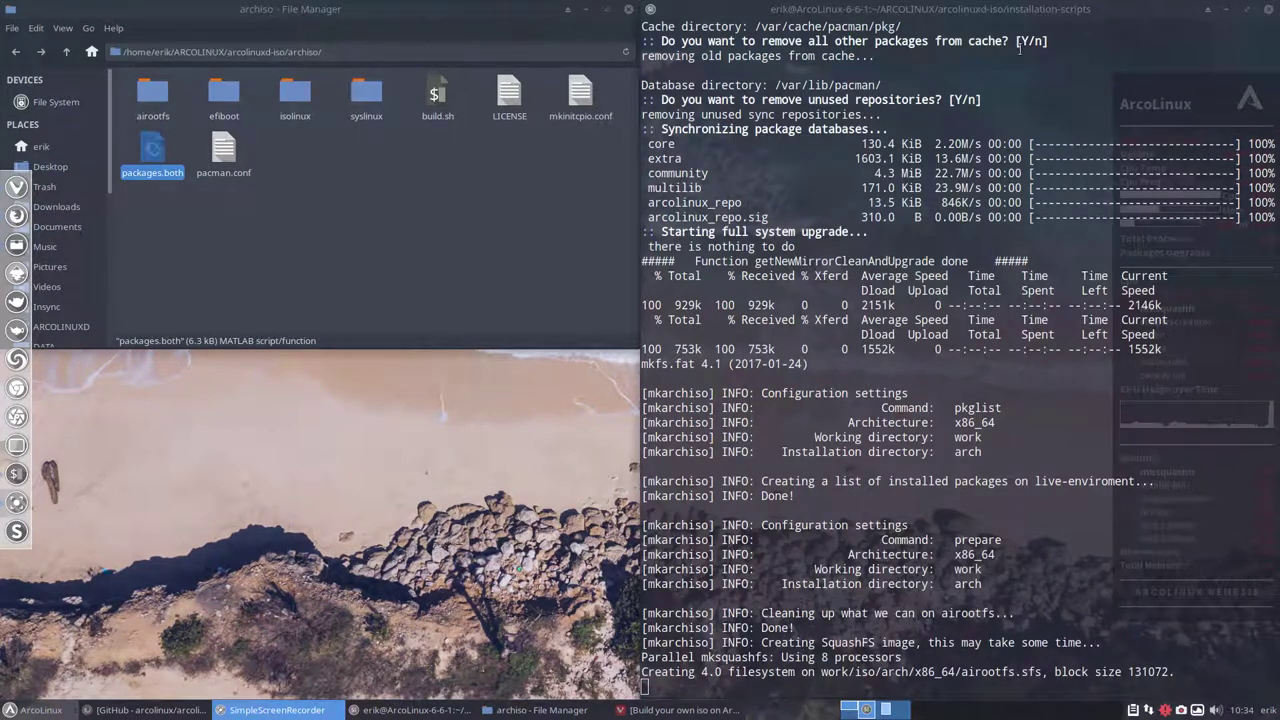
Snap the terminal to the right half and highlight the 1.5G size of arcolinuxd-v6.6.1-2018.04.05.iso
left_click_drag(1022, 14, 794, 163)
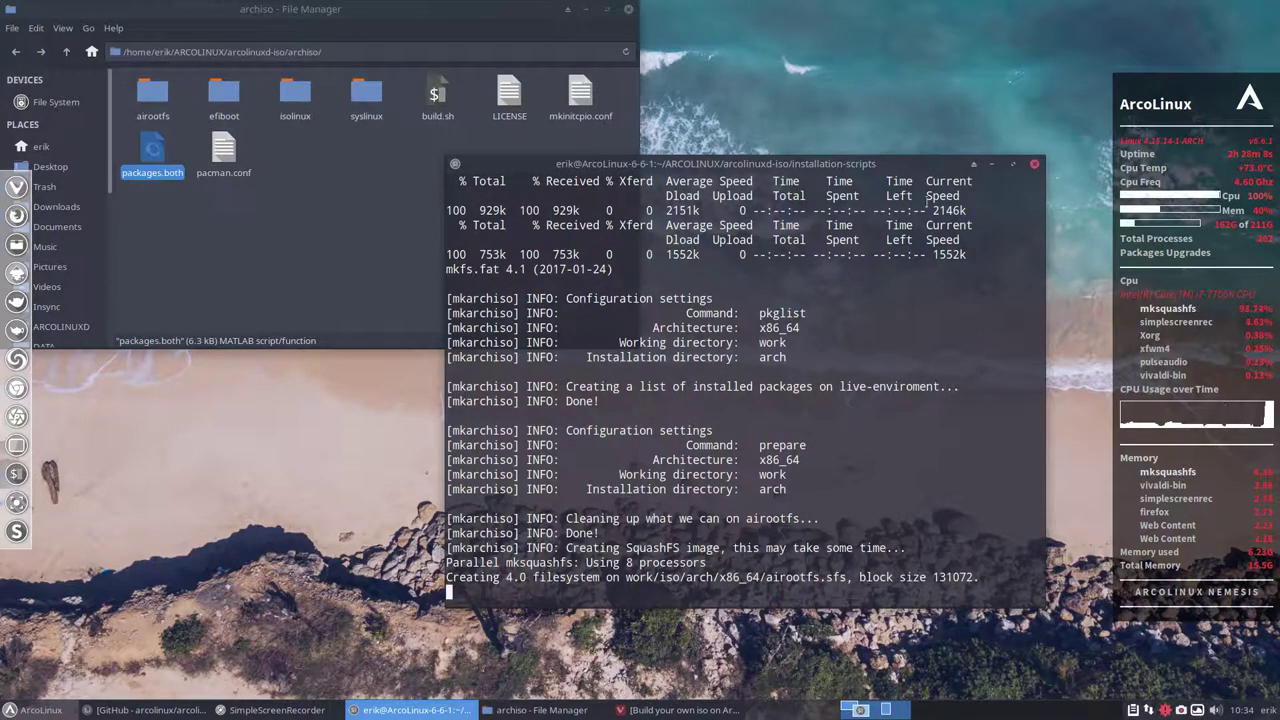
left_click_drag(847, 170, 1278, 180)
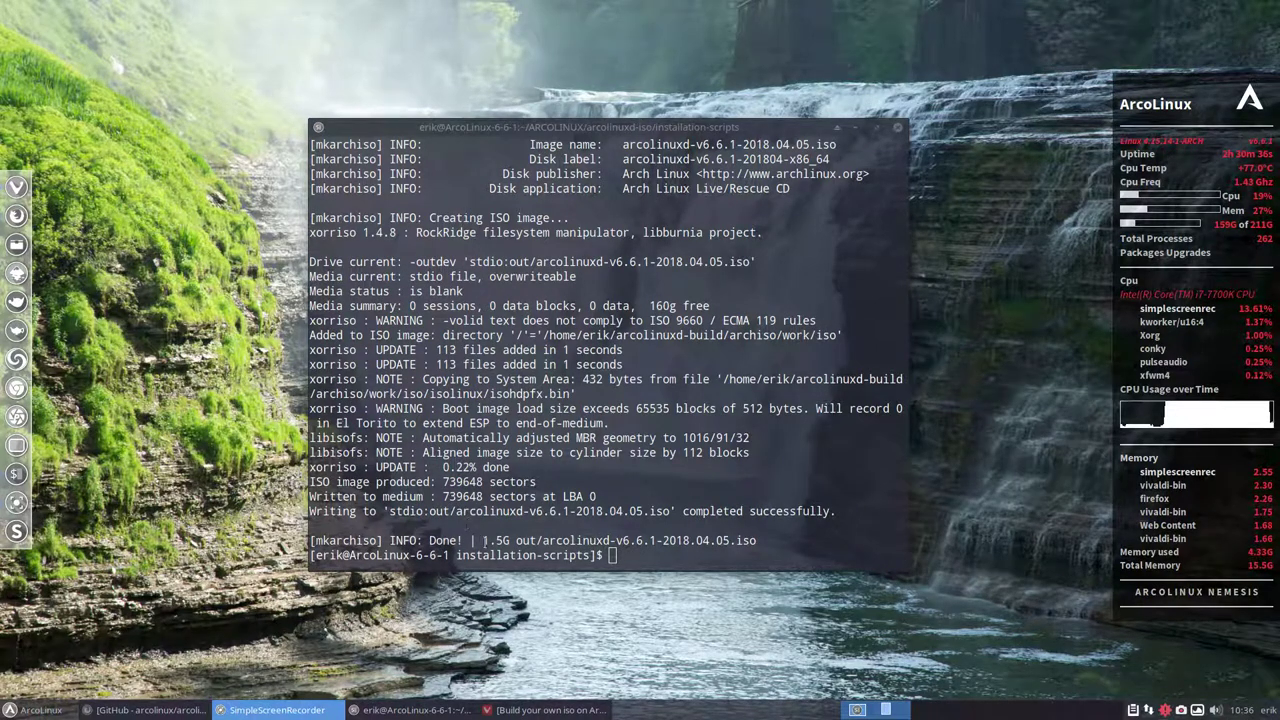
left_click(484, 540)
double_click(486, 540)
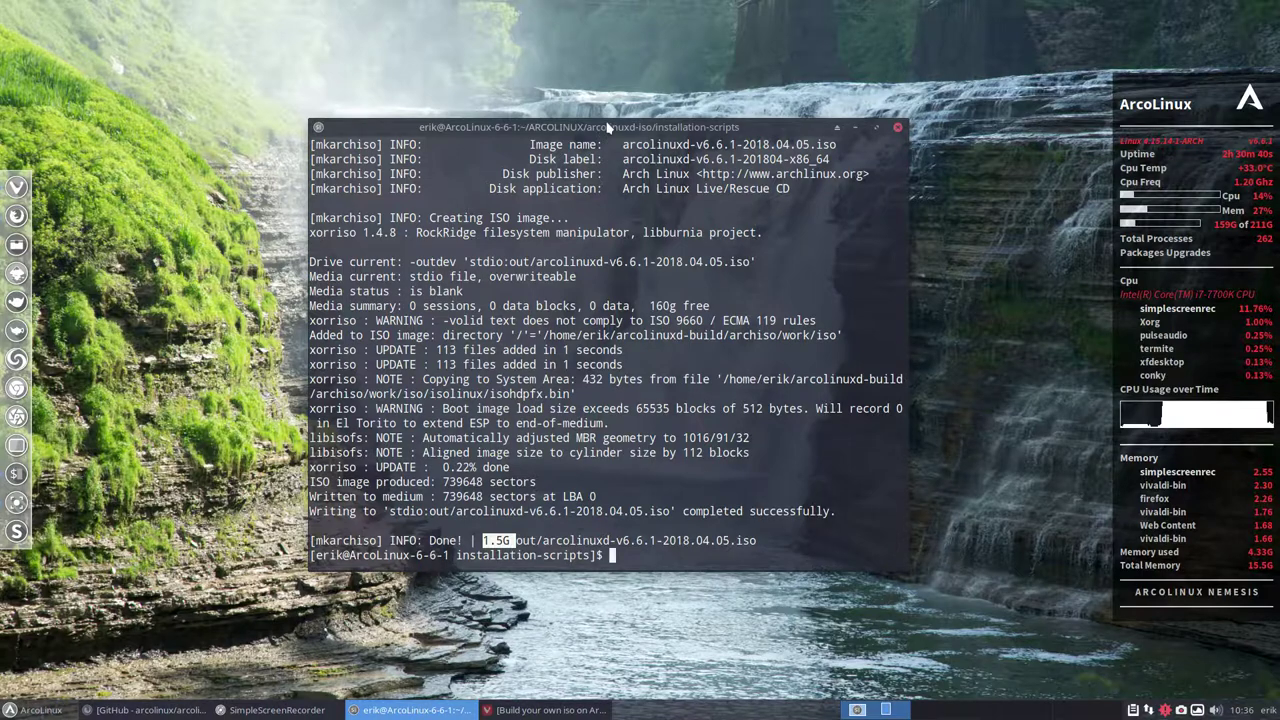
left_click_drag(610, 127, 591, 120)
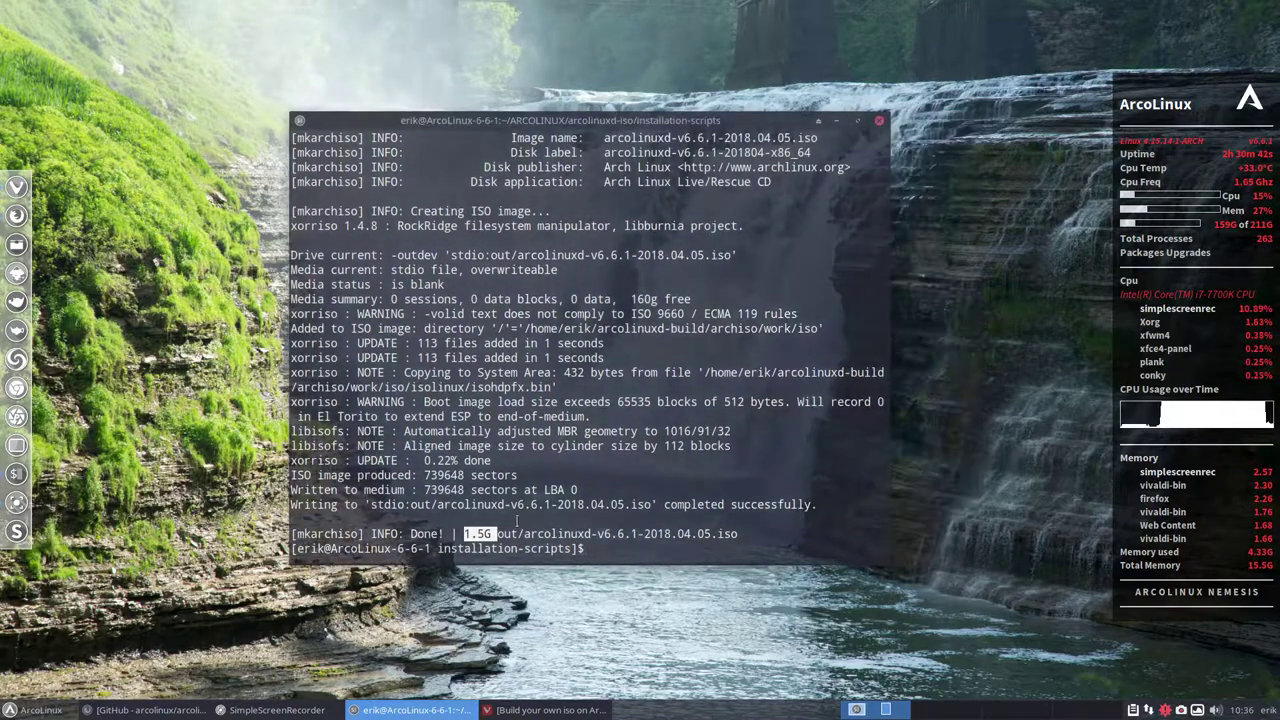
left_click(490, 536)
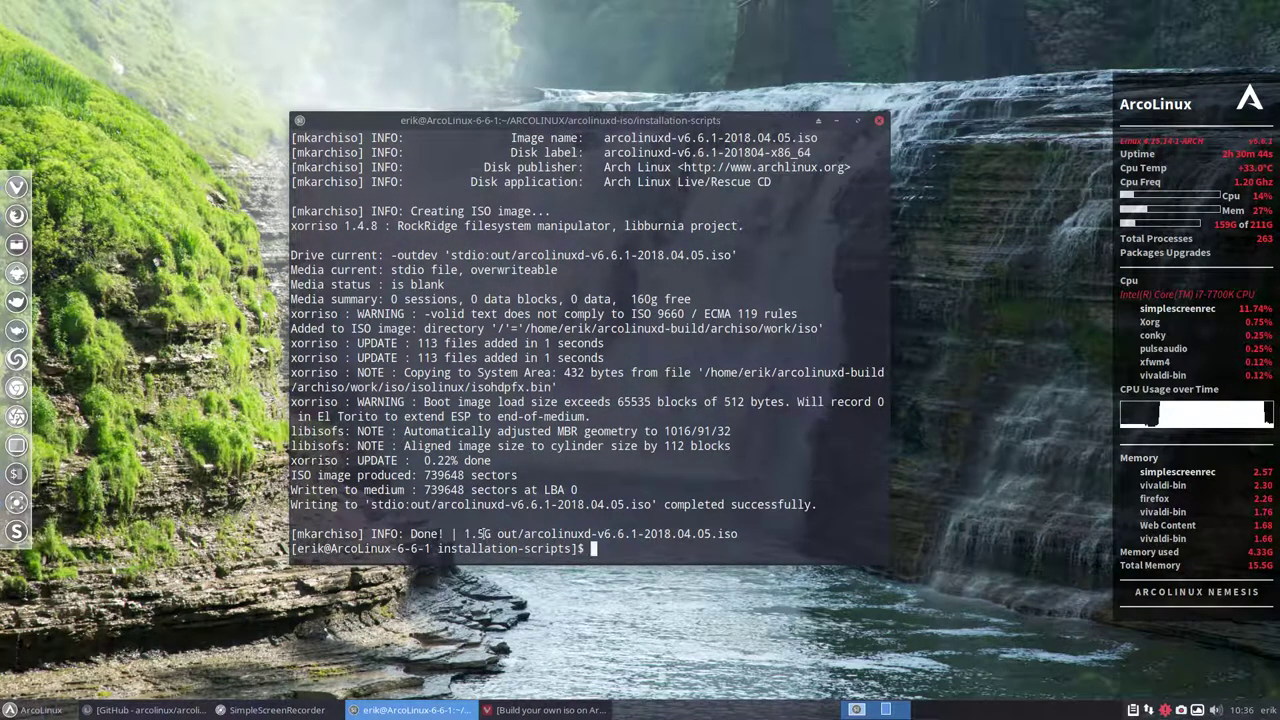
left_click_drag(465, 534, 496, 534)
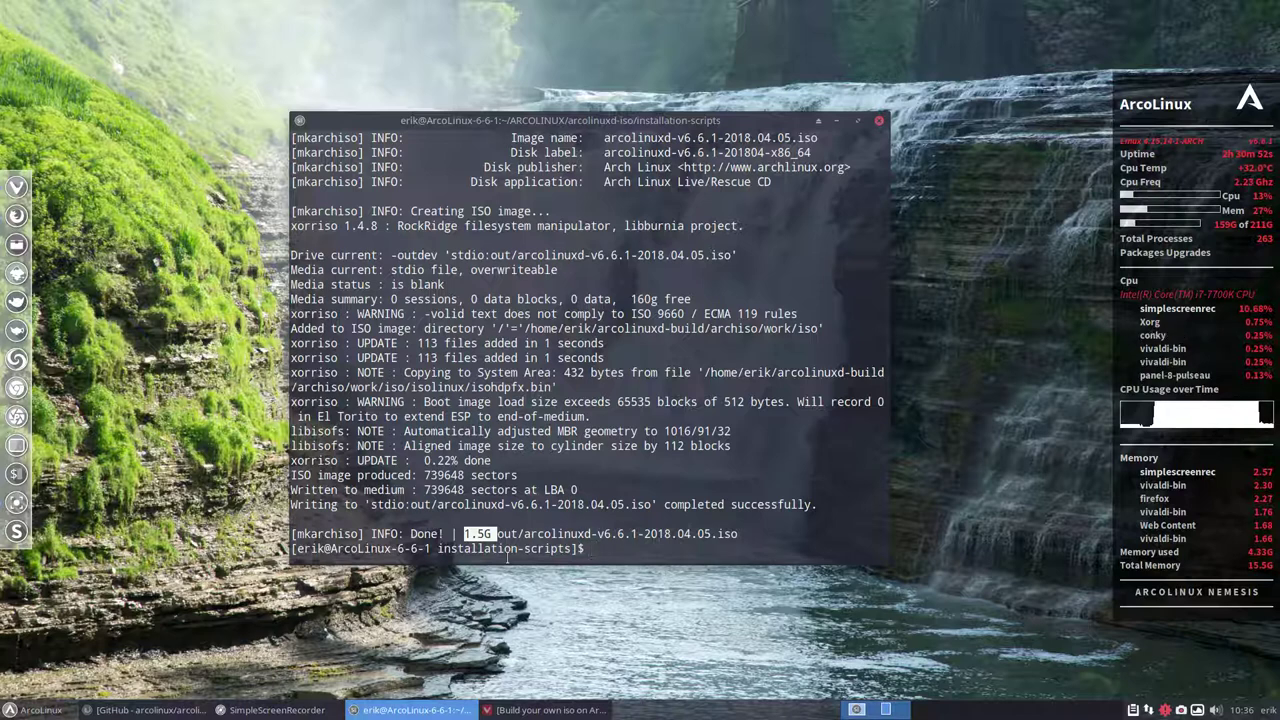
Load arcolinuxd-build/archiso/out/arcolinuxd-v6.6.1-2018.04.05.iso into the optical drive and start ArcoLinuxD
left_click(878, 121)
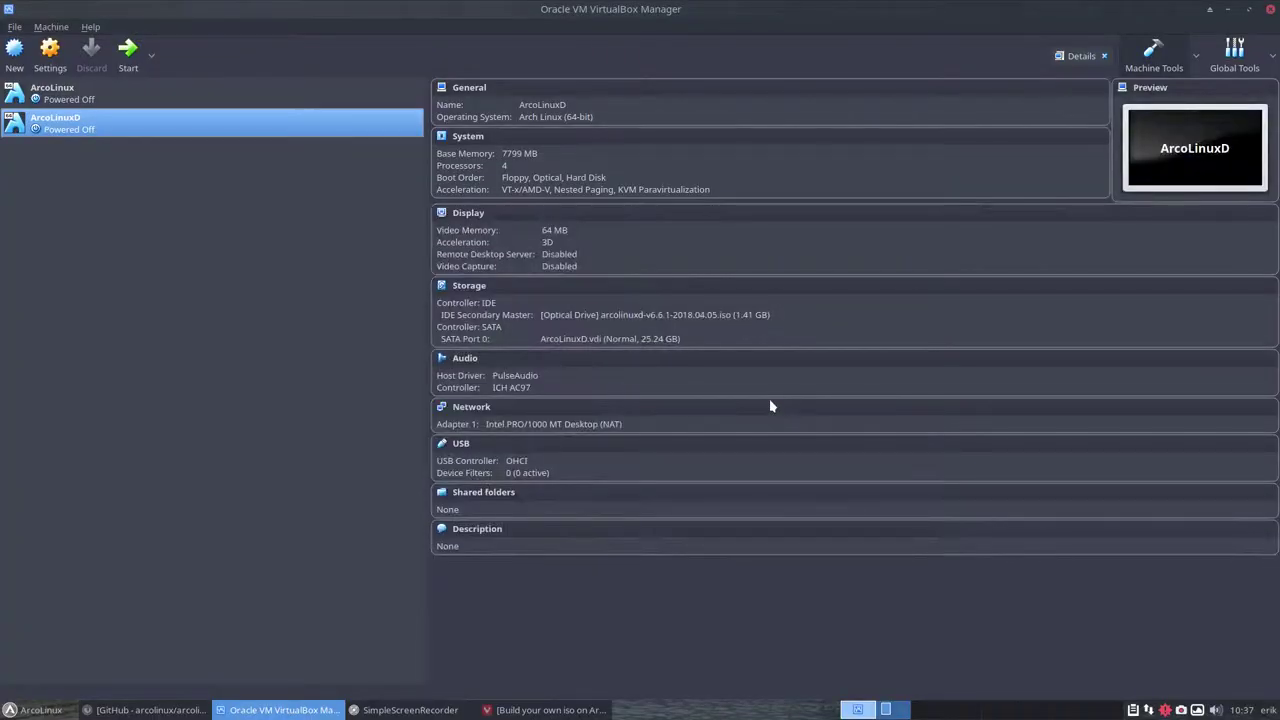
left_click(584, 316)
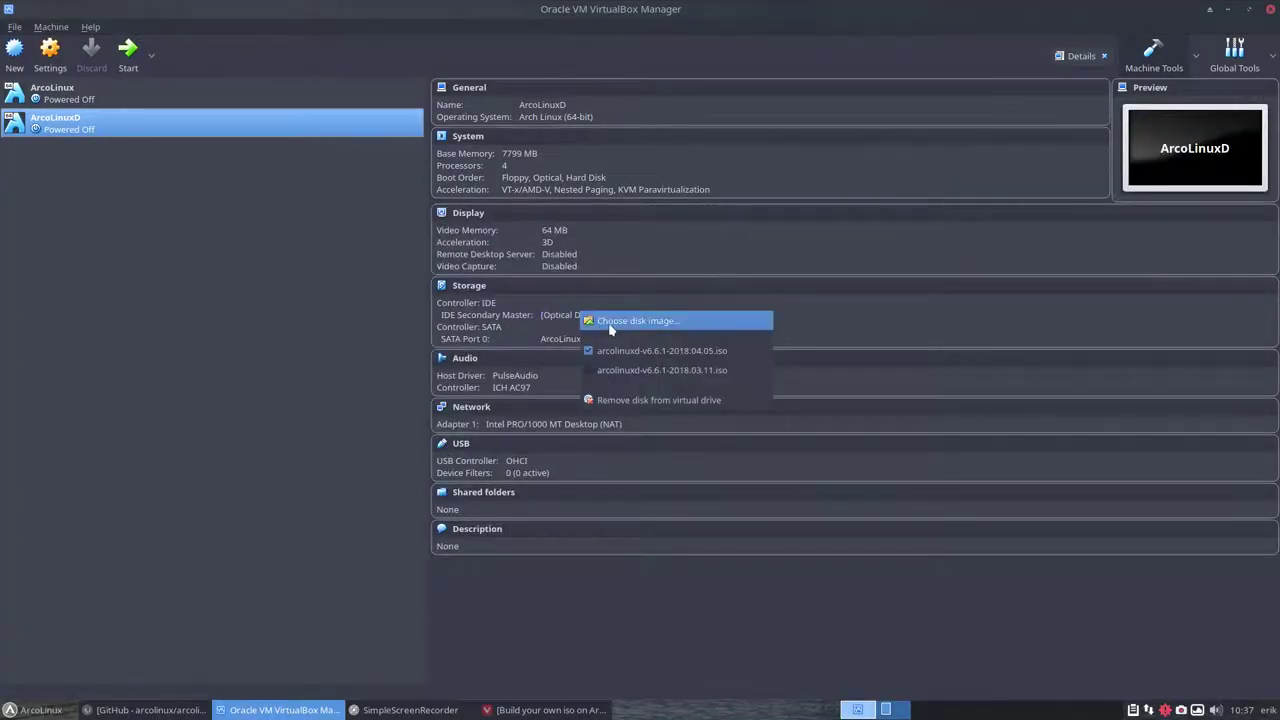
left_click(610, 325)
left_click(467, 251)
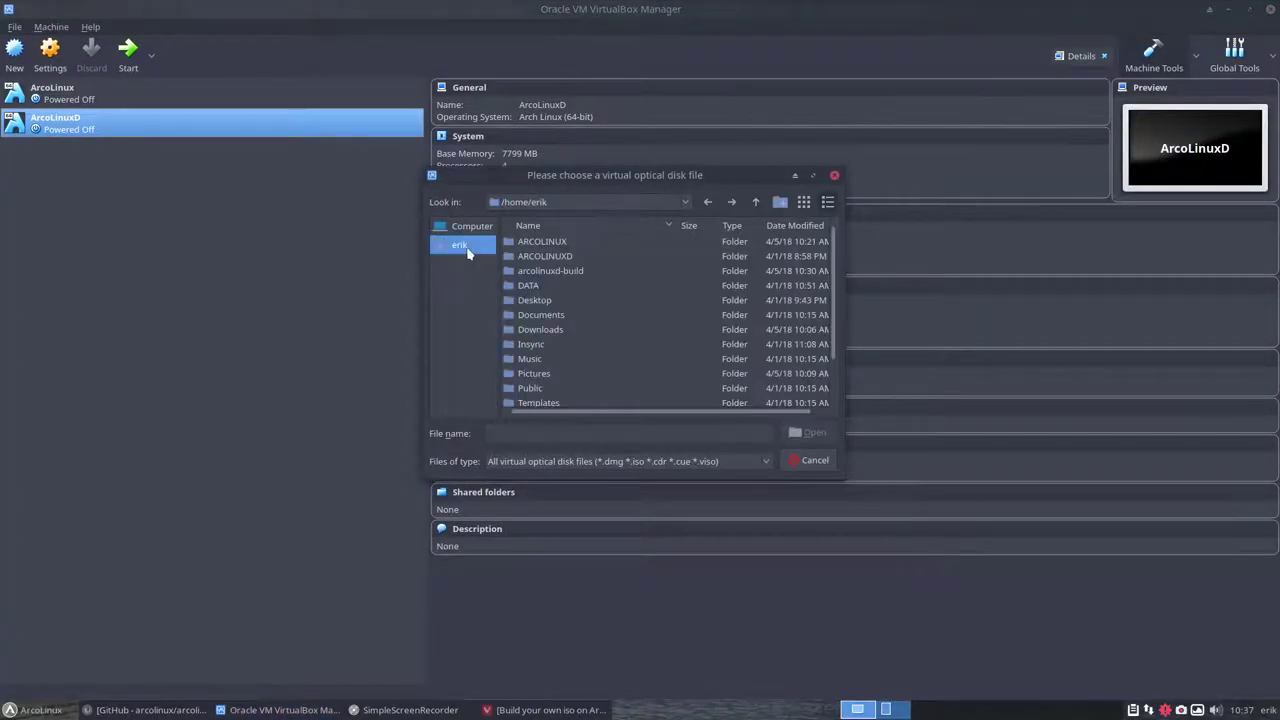
left_click(547, 274)
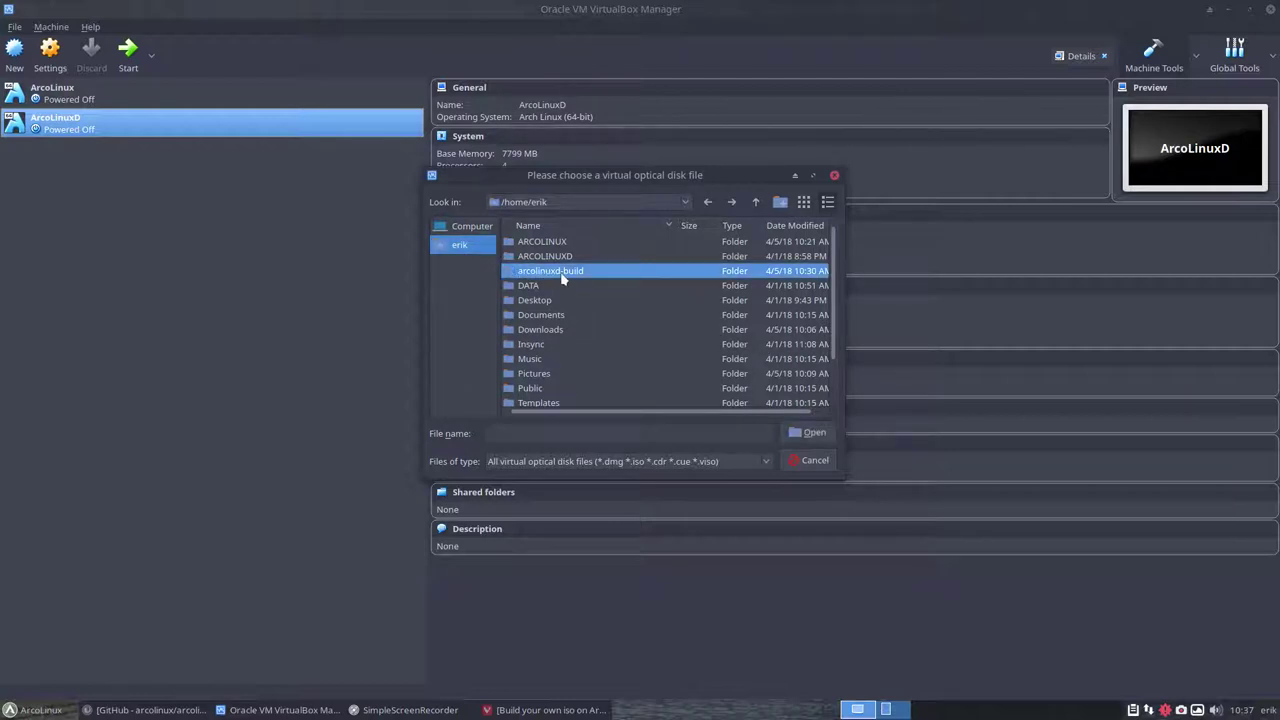
double_click(562, 275)
double_click(546, 243)
double_click(540, 288)
left_click(598, 250)
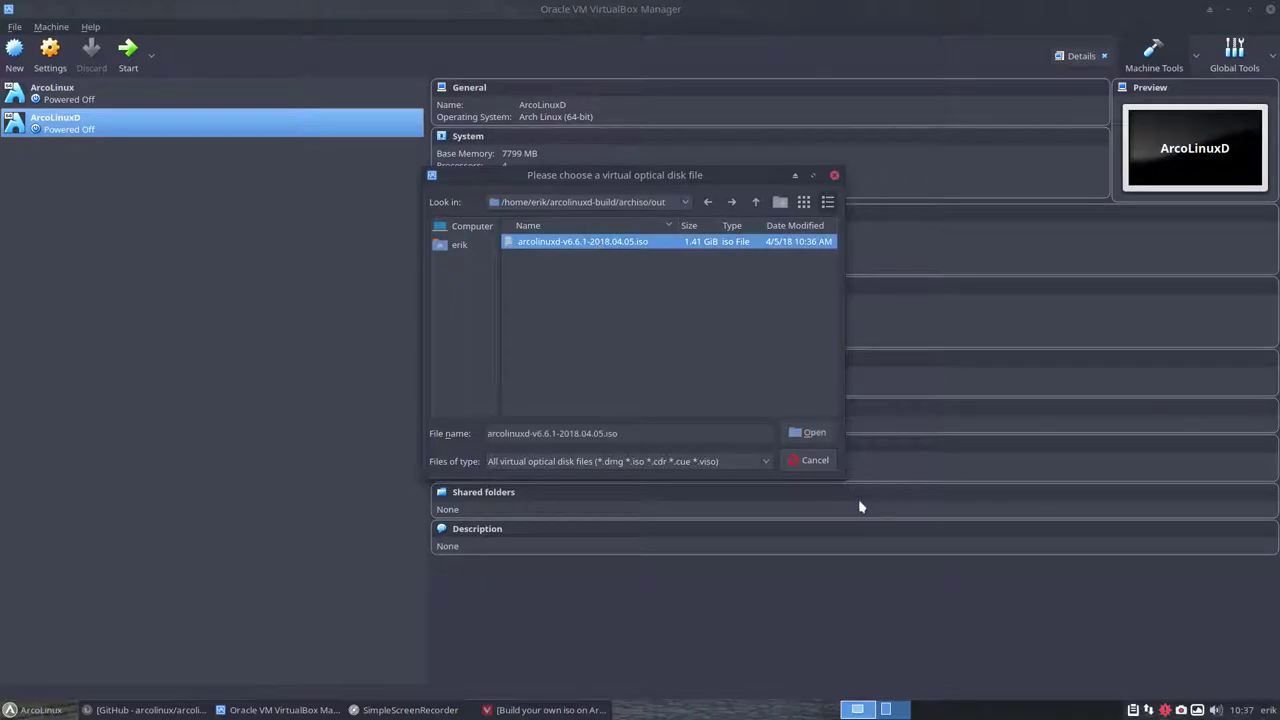
left_click(812, 433)
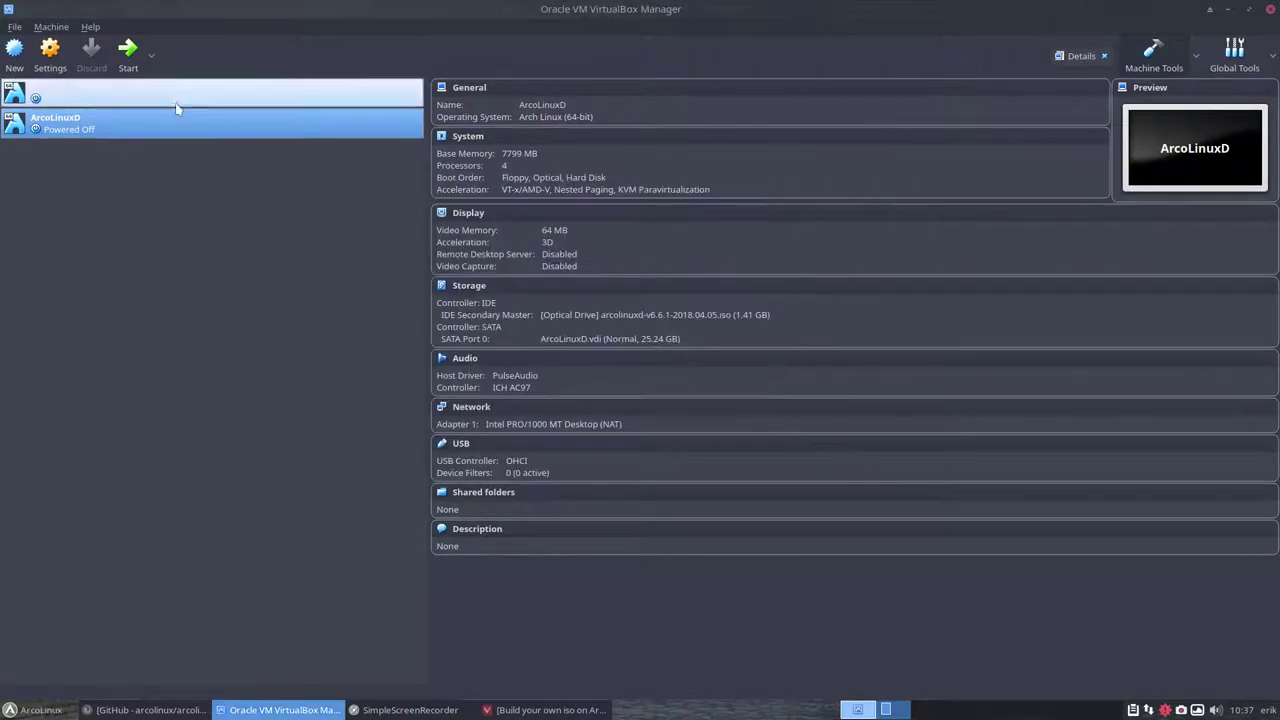
left_click(128, 50)
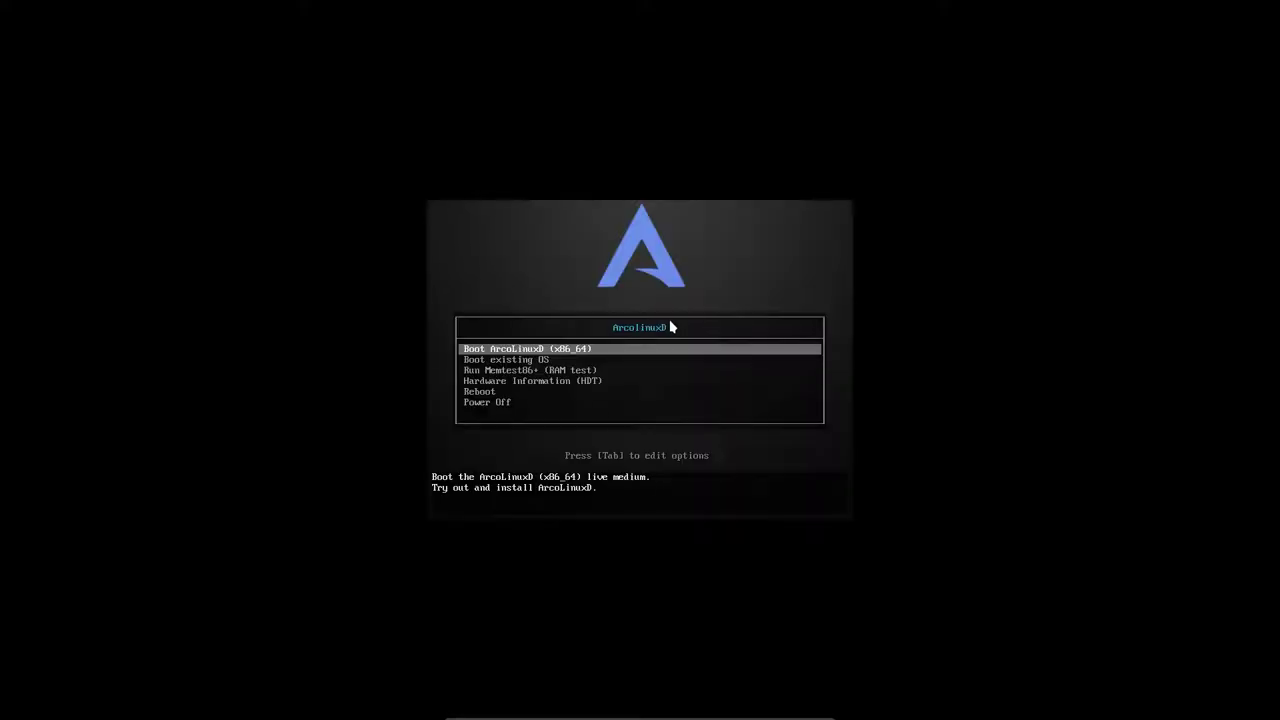
Choose 'Boot ArcoLinuxD (x86_64)' at the live boot menu
key("Return")
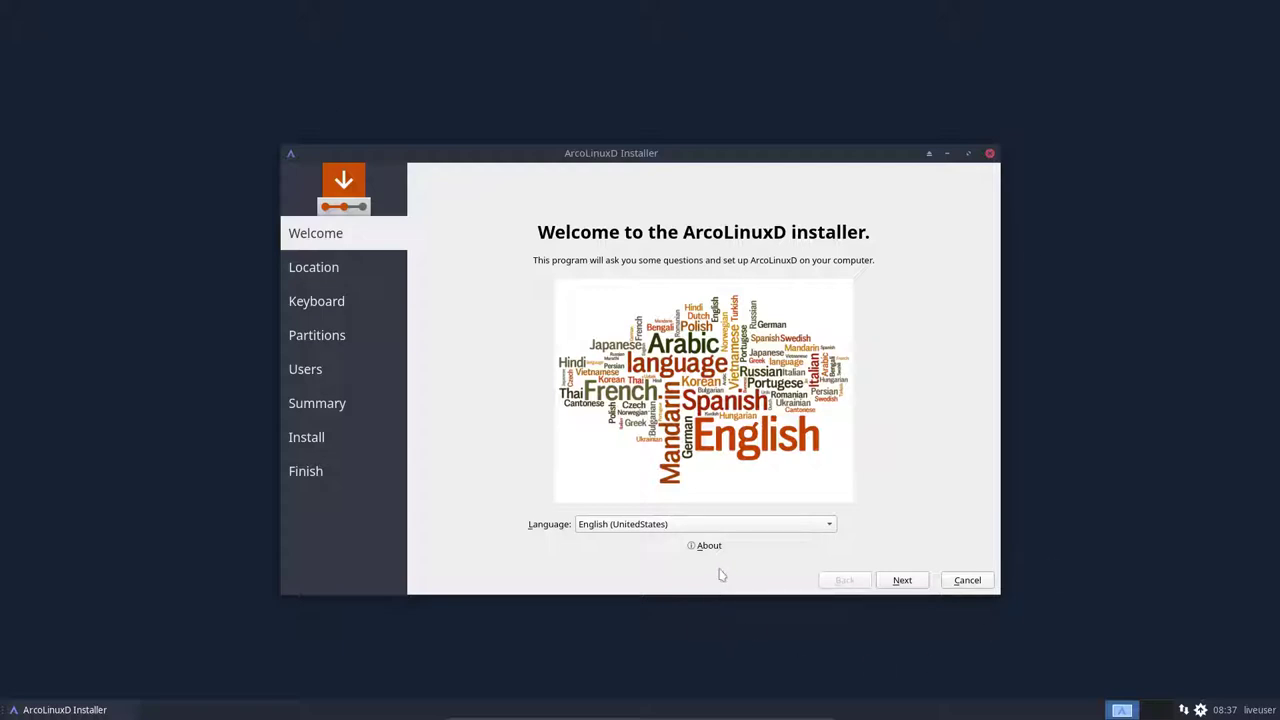
Keep the Europe/Brussels timezone, choose the Belgian keyboard layout and erase the whole disk
left_click(902, 580)
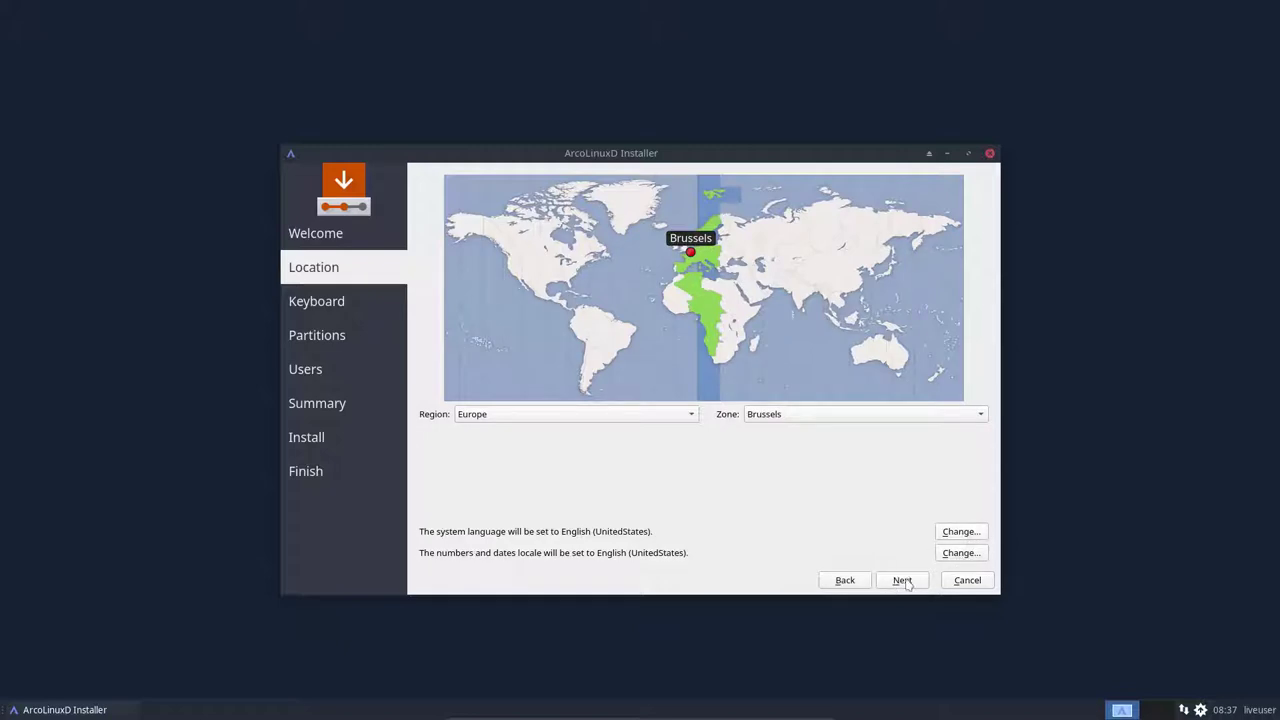
left_click(907, 583)
scroll(475, 432, "up", 5)
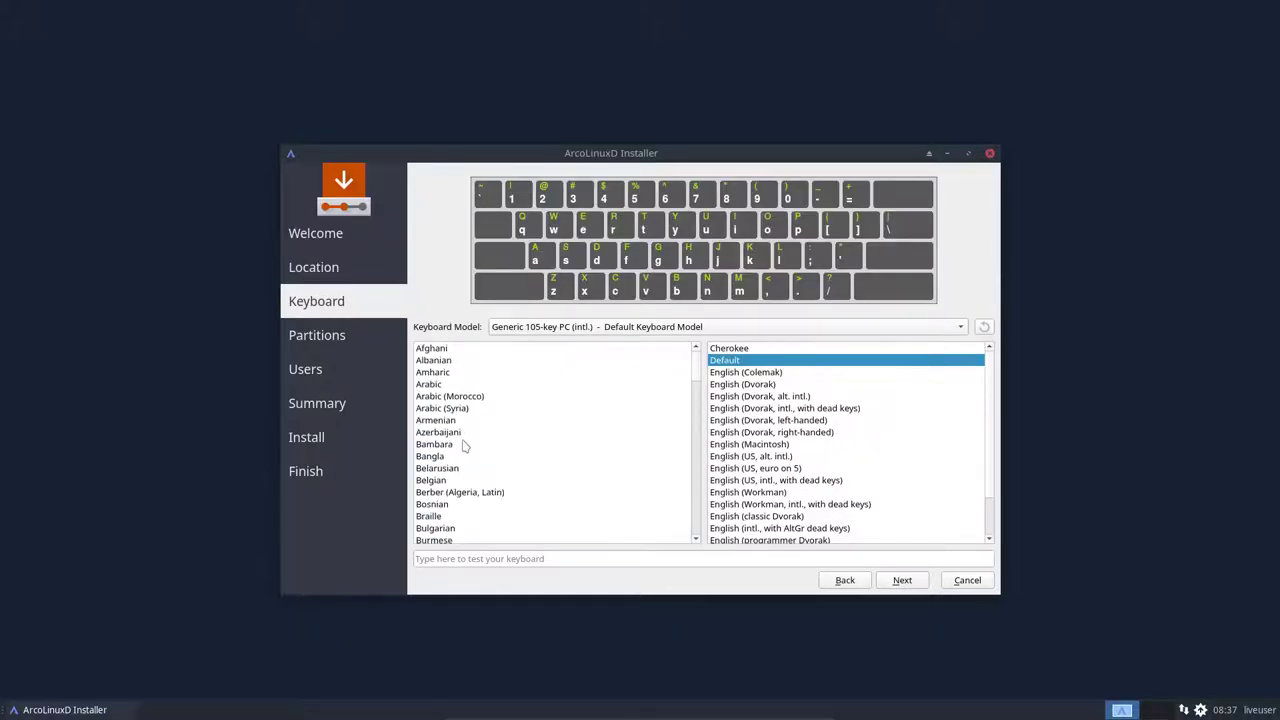
left_click(438, 482)
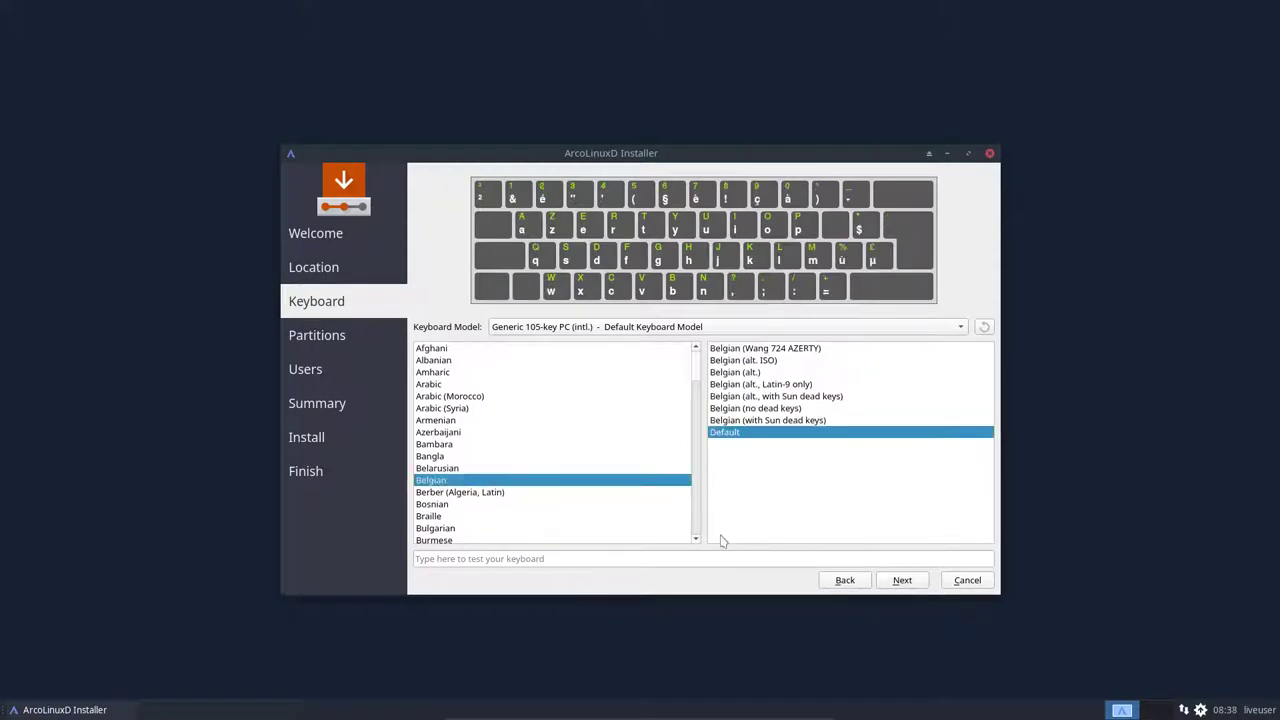
left_click(903, 581)
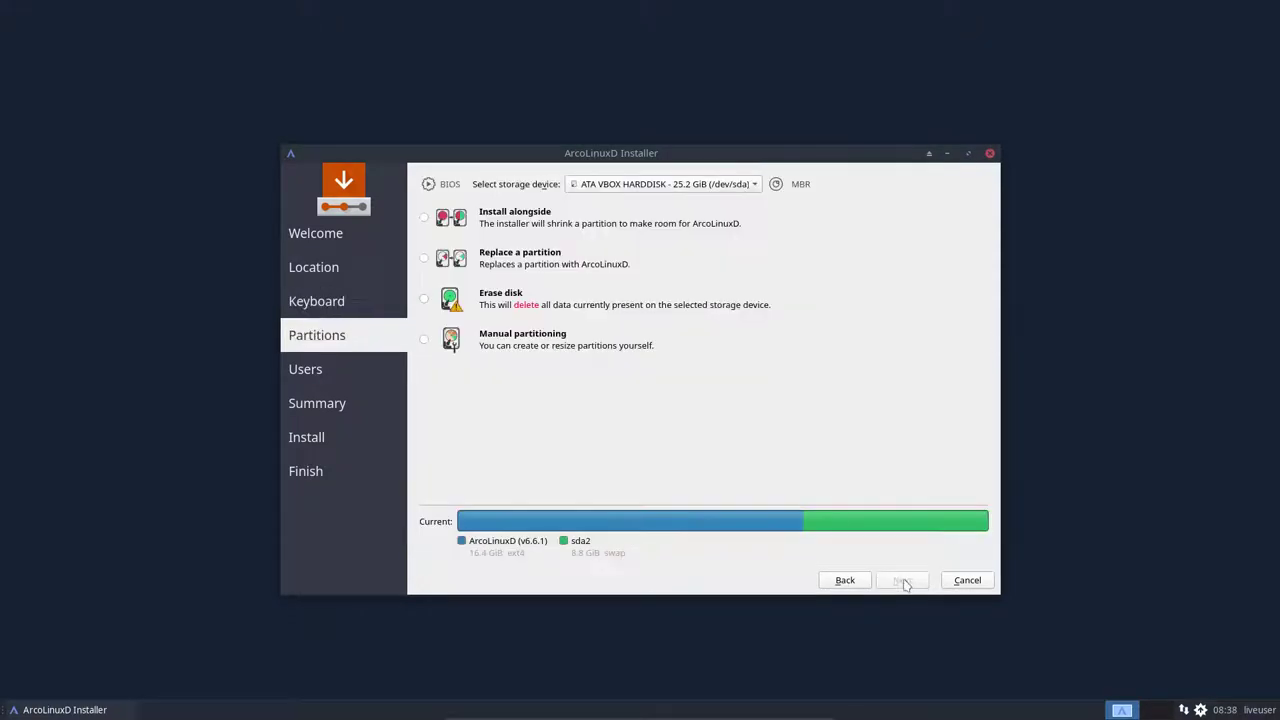
left_click(502, 293)
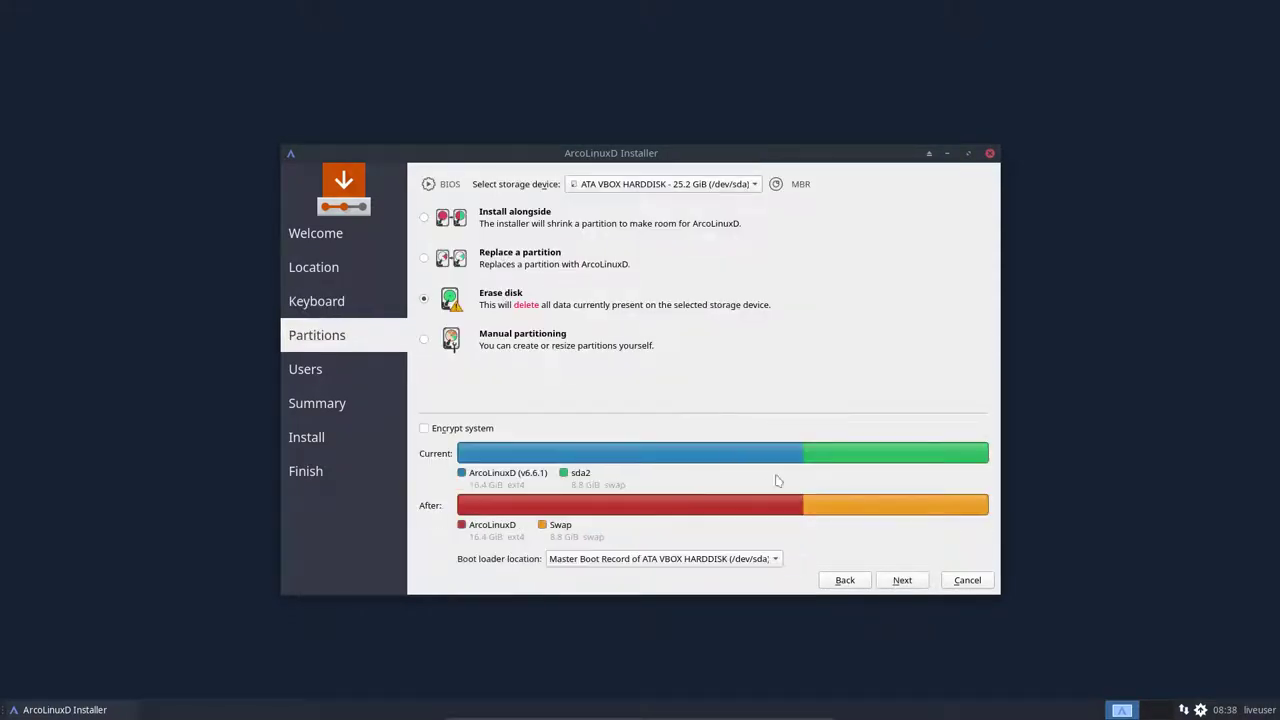
left_click(903, 581)
Create the user account with computer name ArcoLinuxD, a password, auto-login and the same admin password
key("Tab")
key("Tab")
key("Tab")
key("Tab")
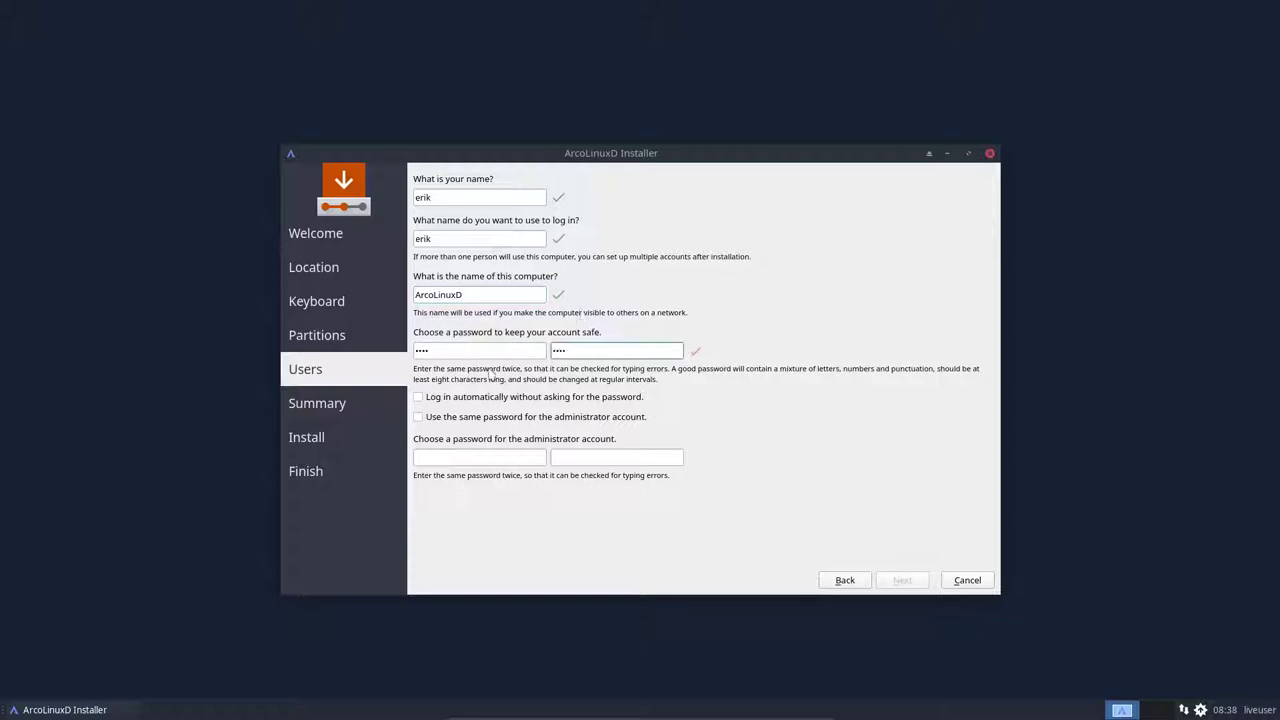
left_click(497, 397)
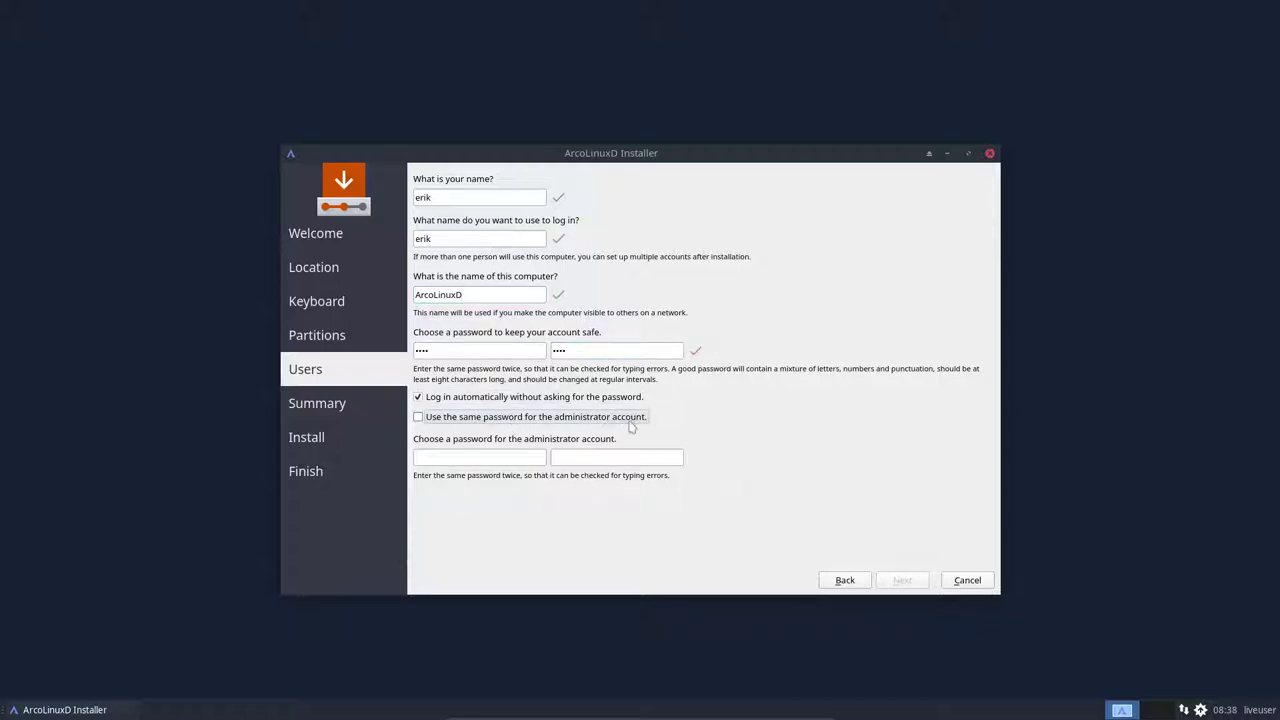
left_click(630, 424)
left_click(902, 580)
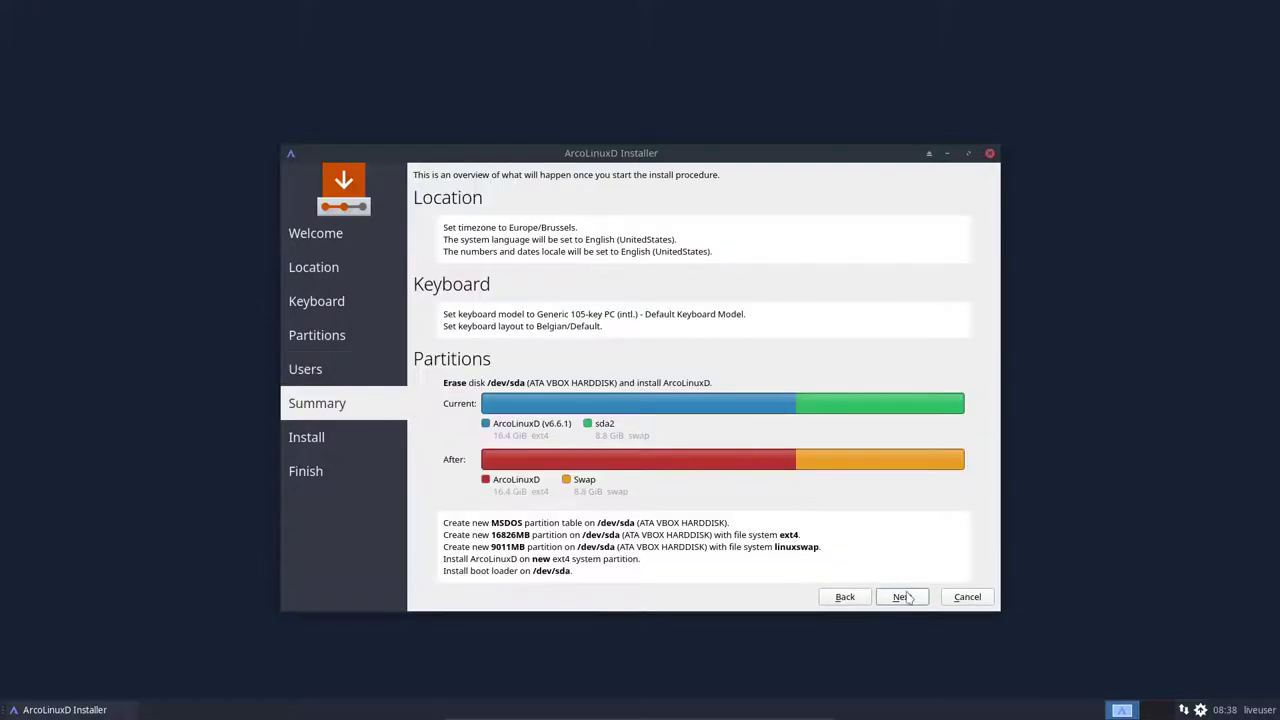
Install ArcoLinuxD from the Summary page and tick Restart now on the 'All done.' page
left_click(904, 597)
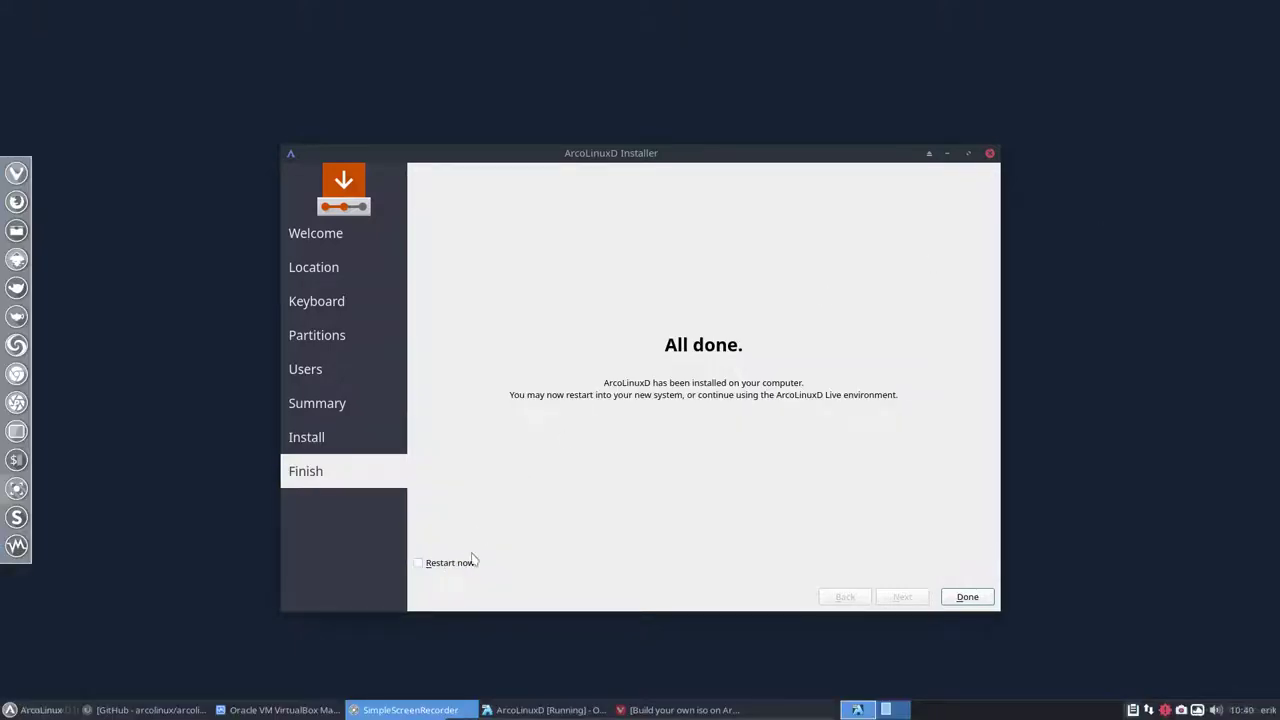
left_click(473, 562)
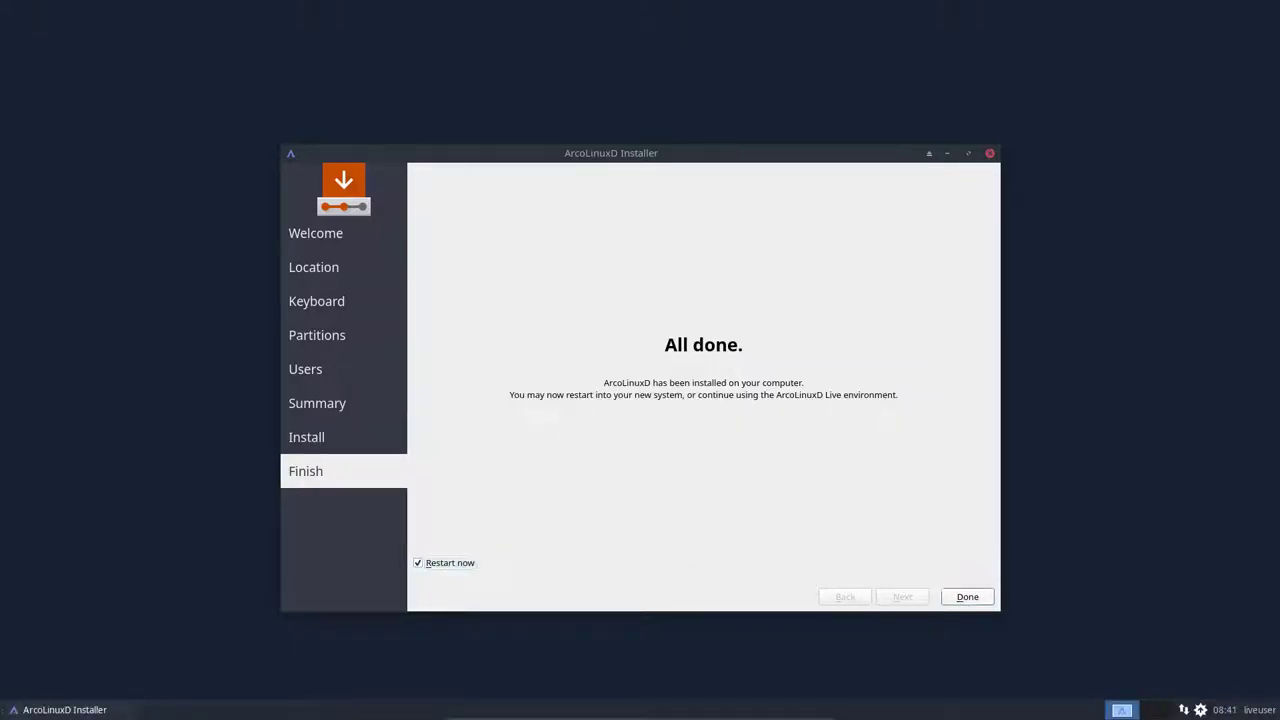
Reboot into the installed ArcoLinuxD, start and confirm the full system upgrade, then exit fullscreen
left_click(966, 598)
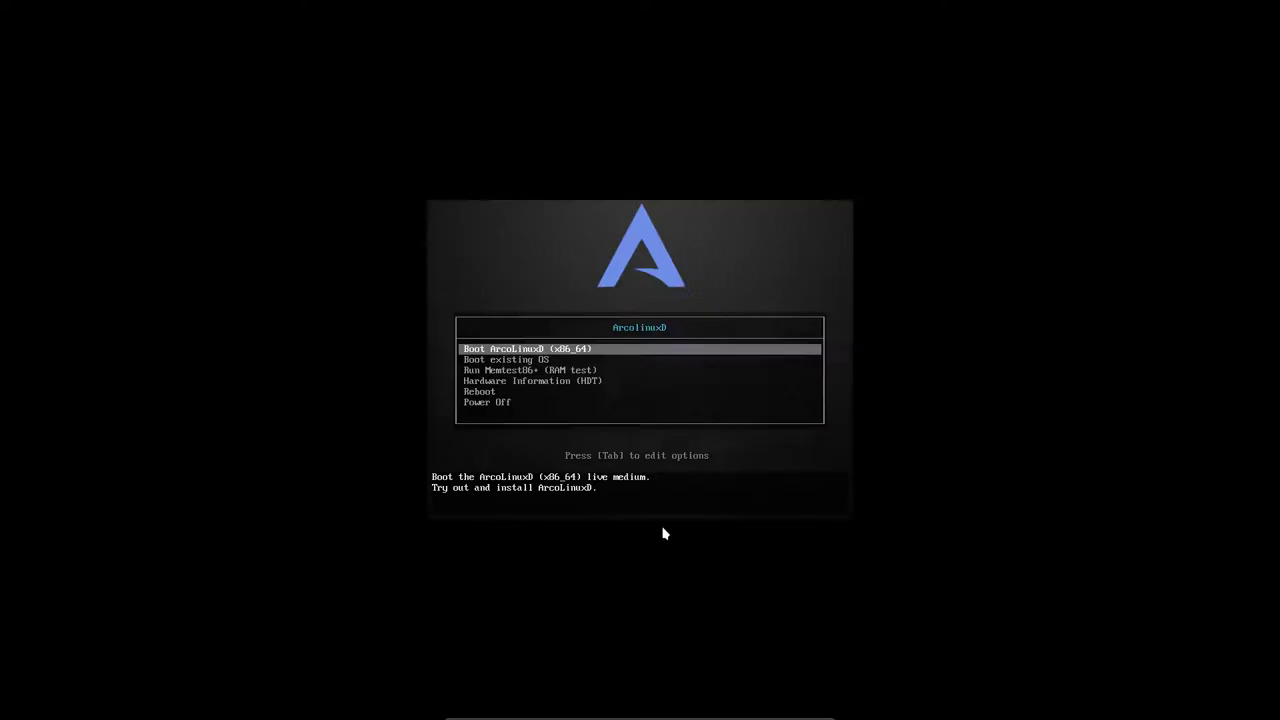
key("Down")
key("Return")
key("Return")
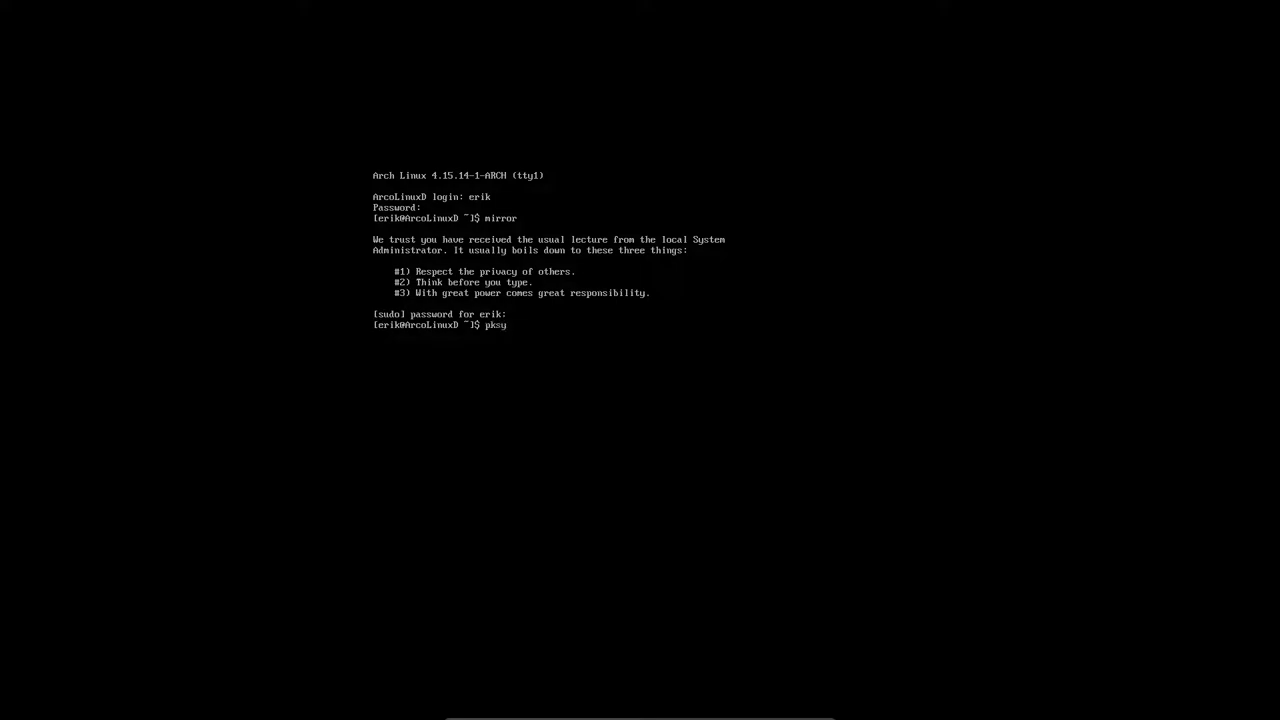
key("Return")
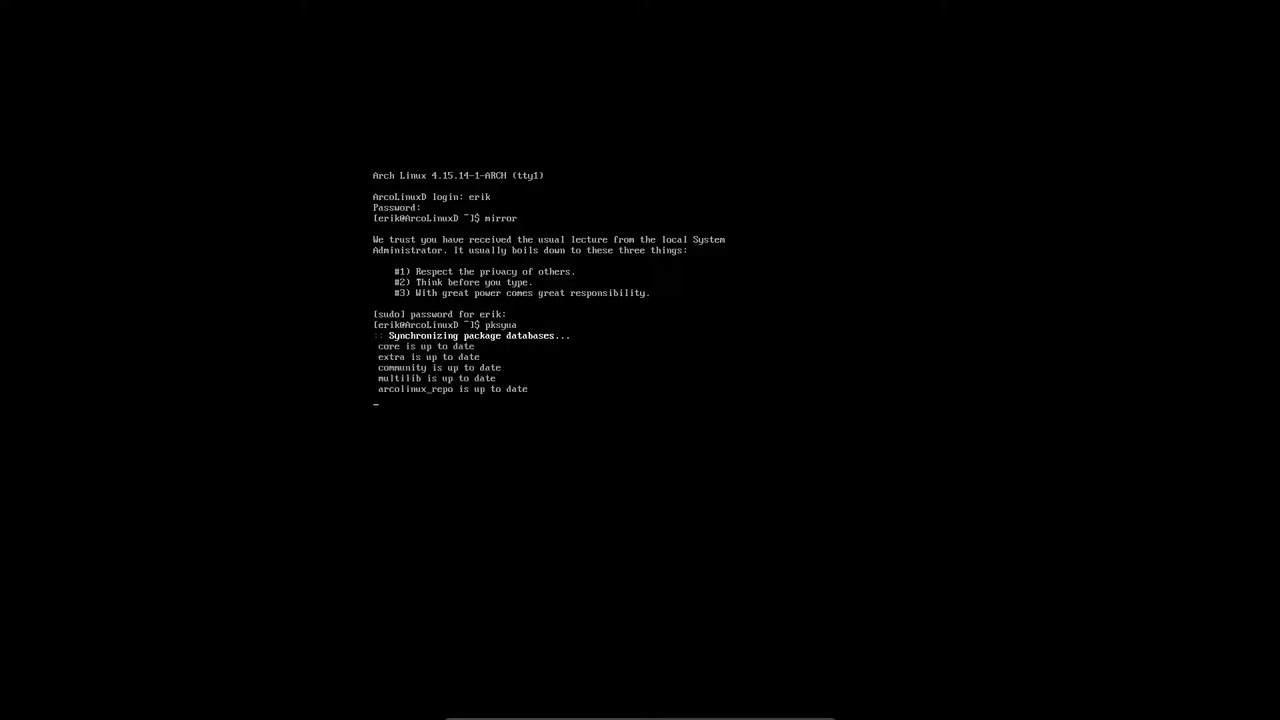
key("Return")
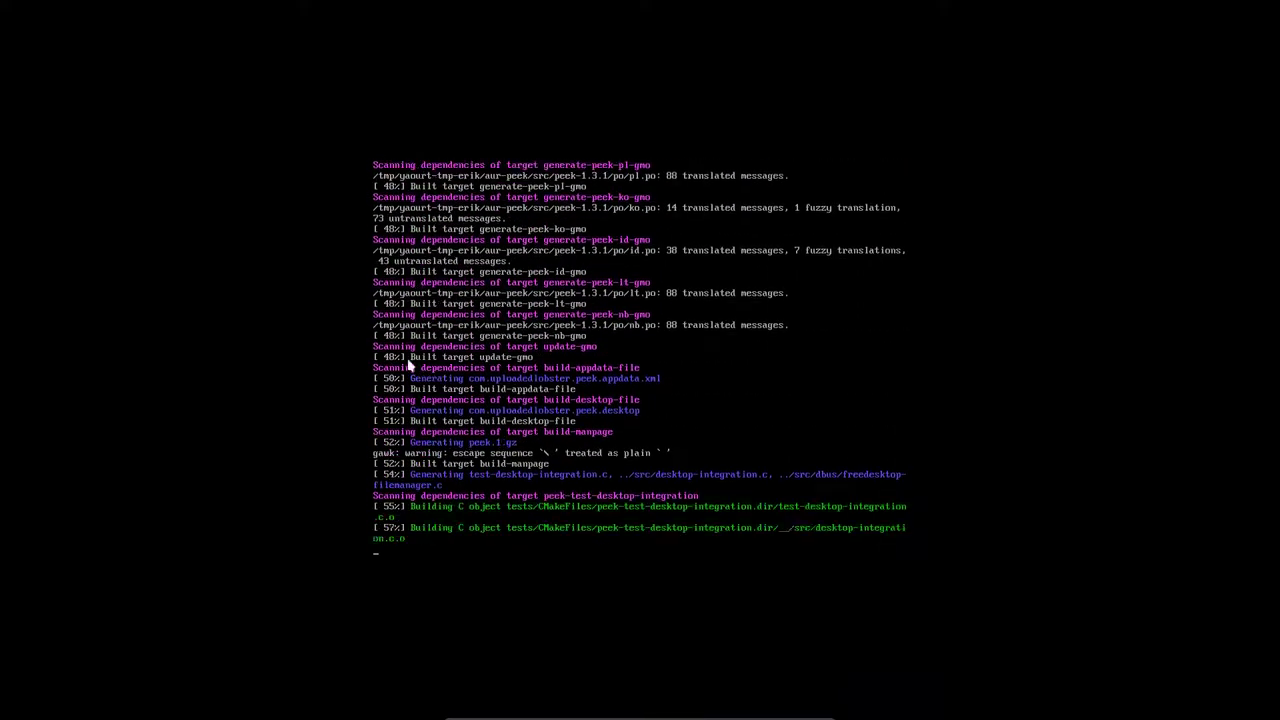
key("Control_R+f")
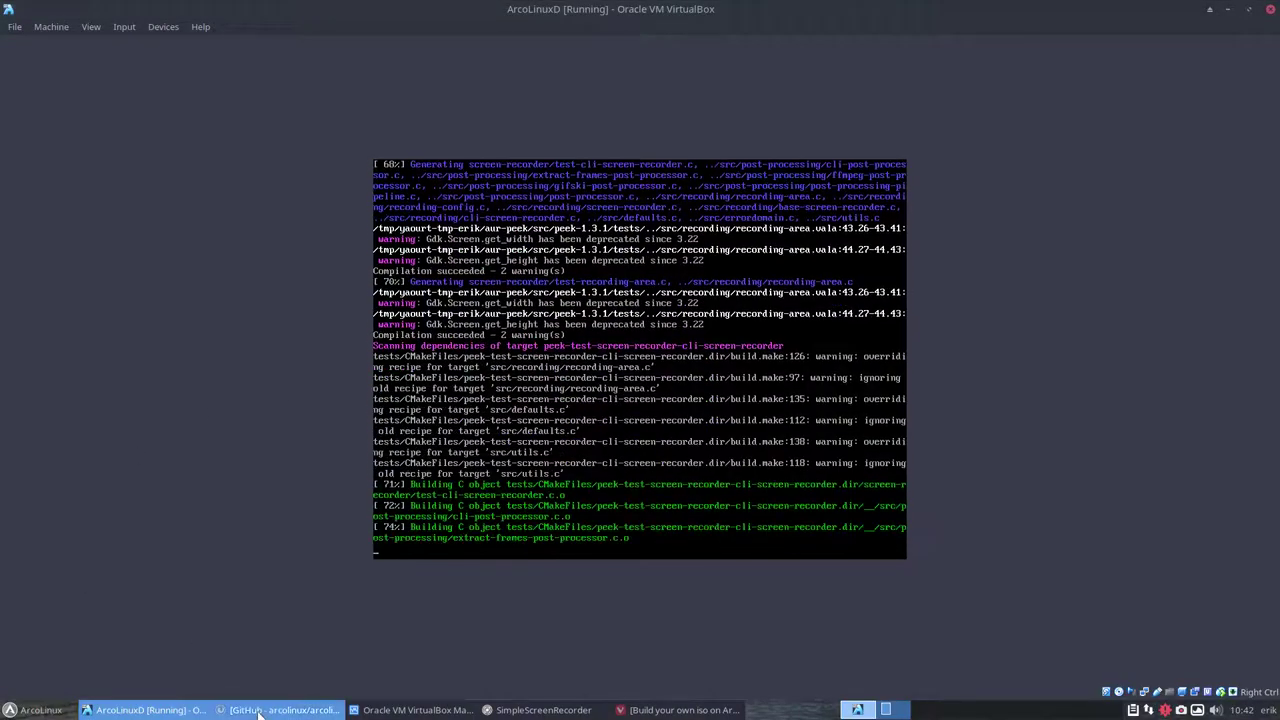
Switch to Firefox and browse the arcolinuxd organisation's repositories on GitHub
left_click(280, 710)
left_click(218, 34)
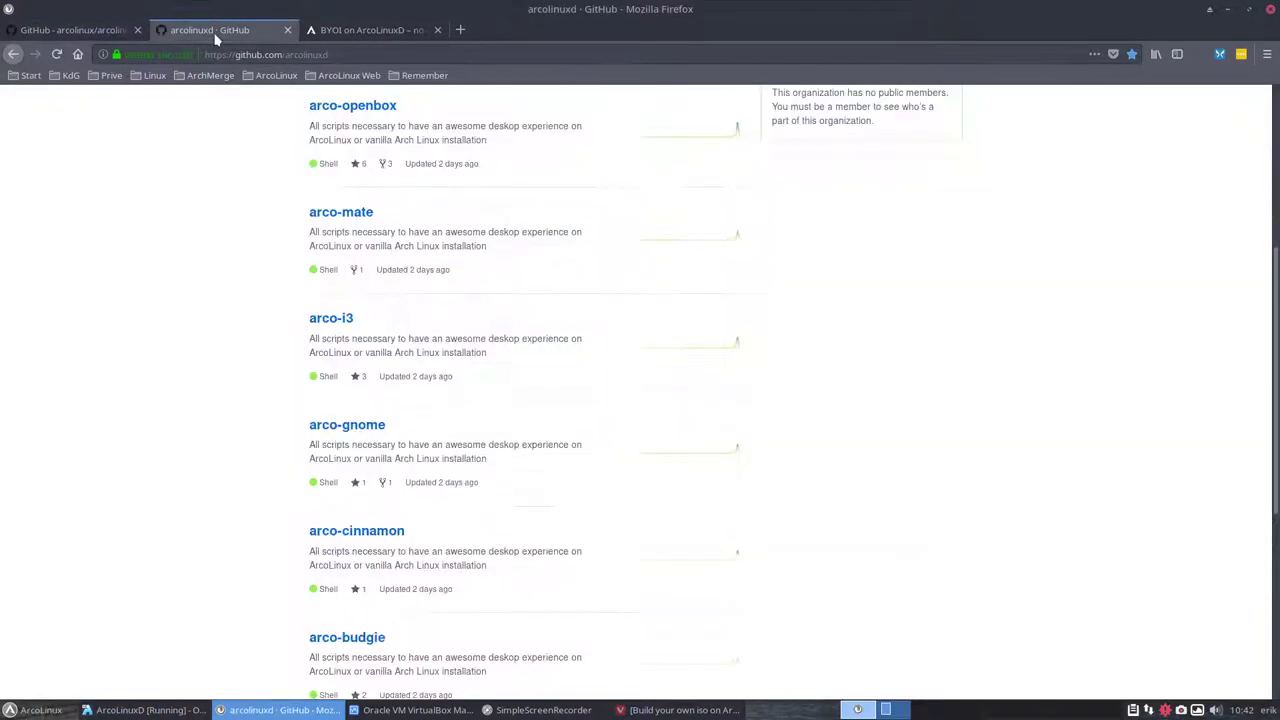
scroll(207, 374, "up", 5)
scroll(203, 371, "down", 1)
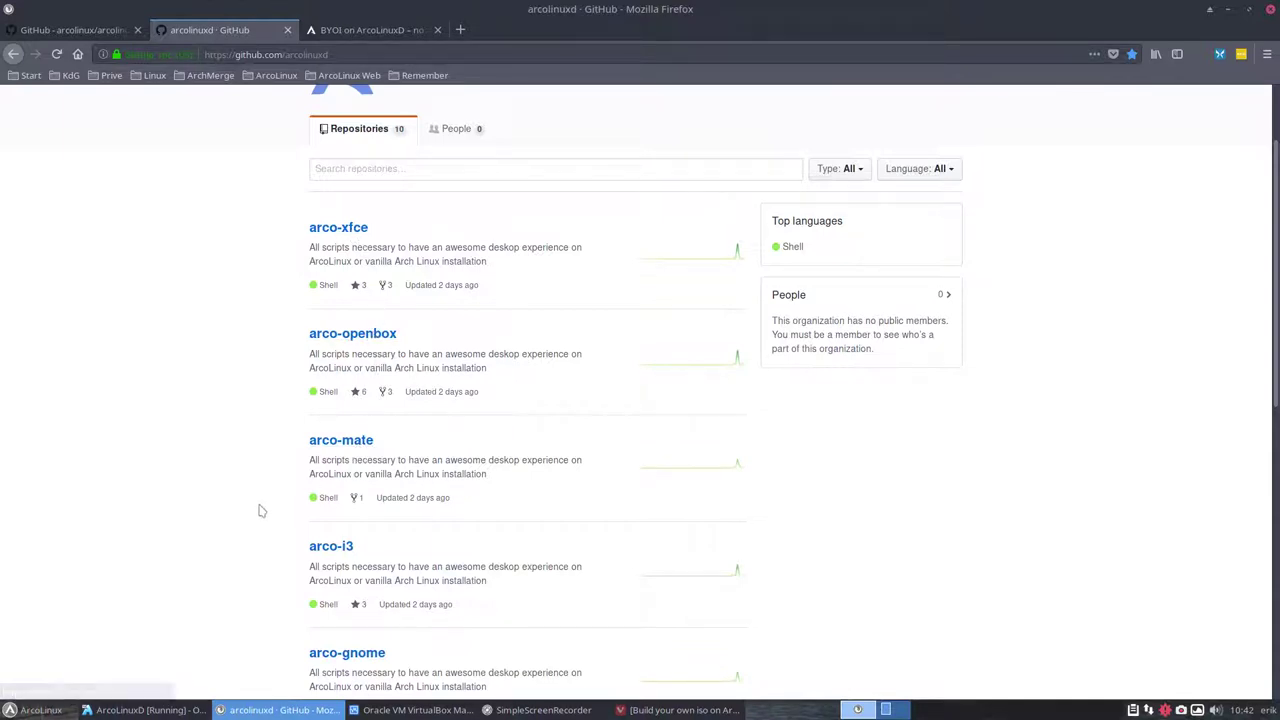
scroll(255, 500, "down", 5)
scroll(253, 488, "down", 5)
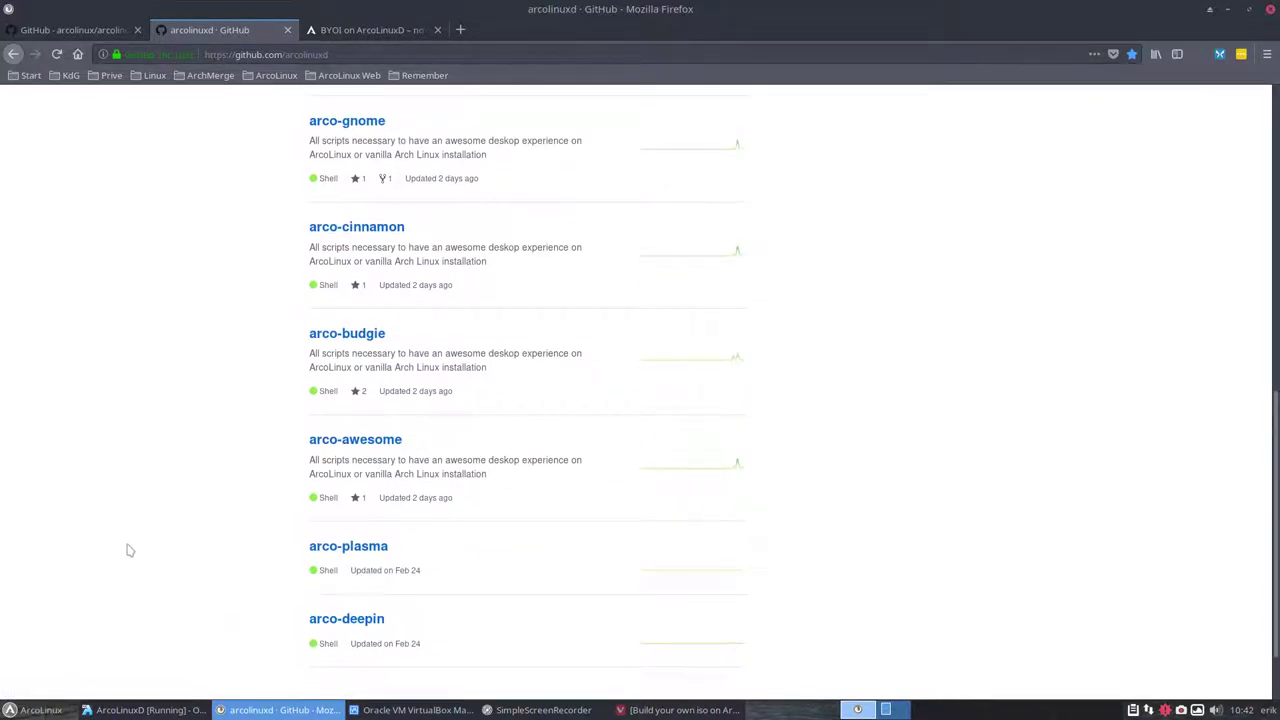
scroll(120, 540, "up", 5)
scroll(120, 525, "up", 4)
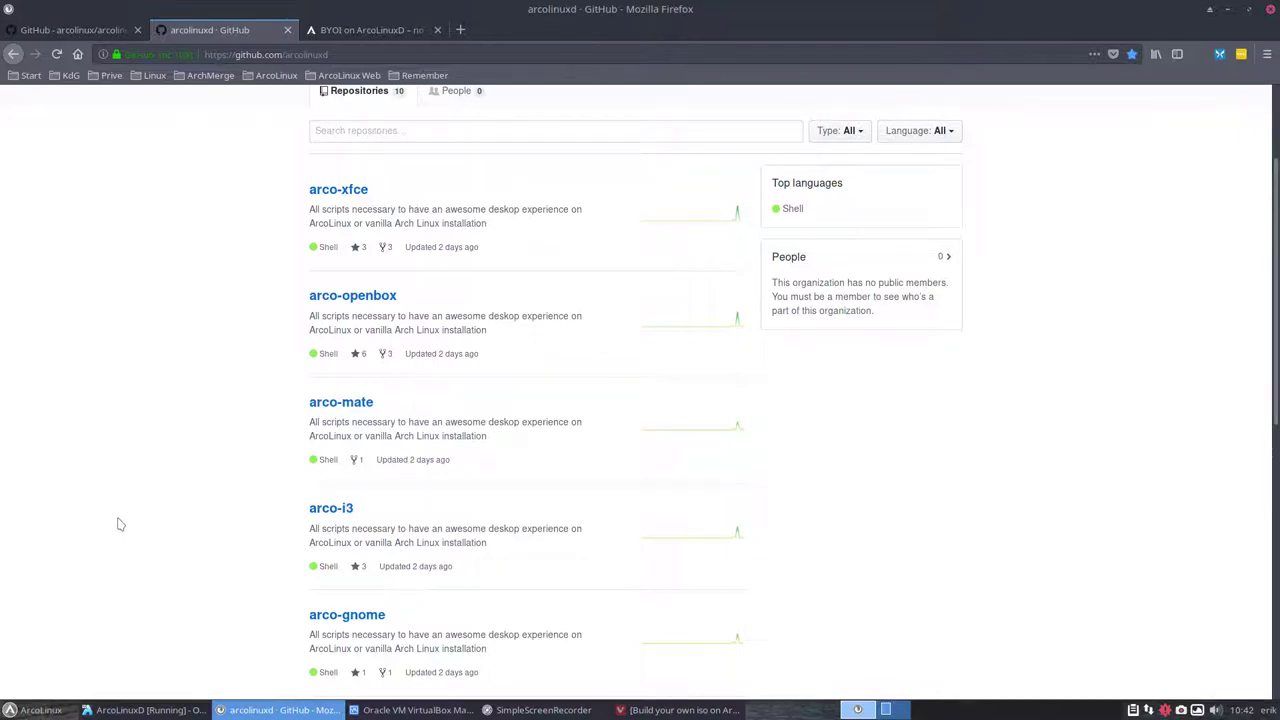
scroll(120, 525, "down", 3)
scroll(120, 525, "down", 3)
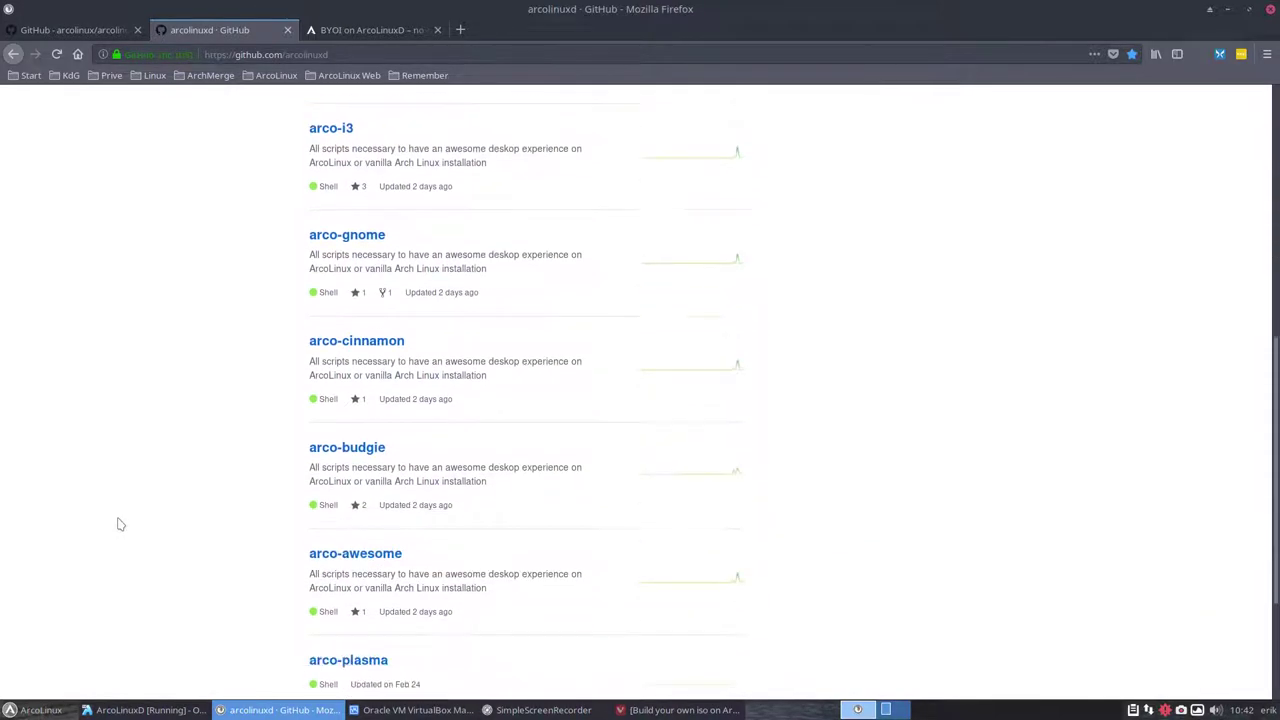
scroll(120, 525, "down", 1)
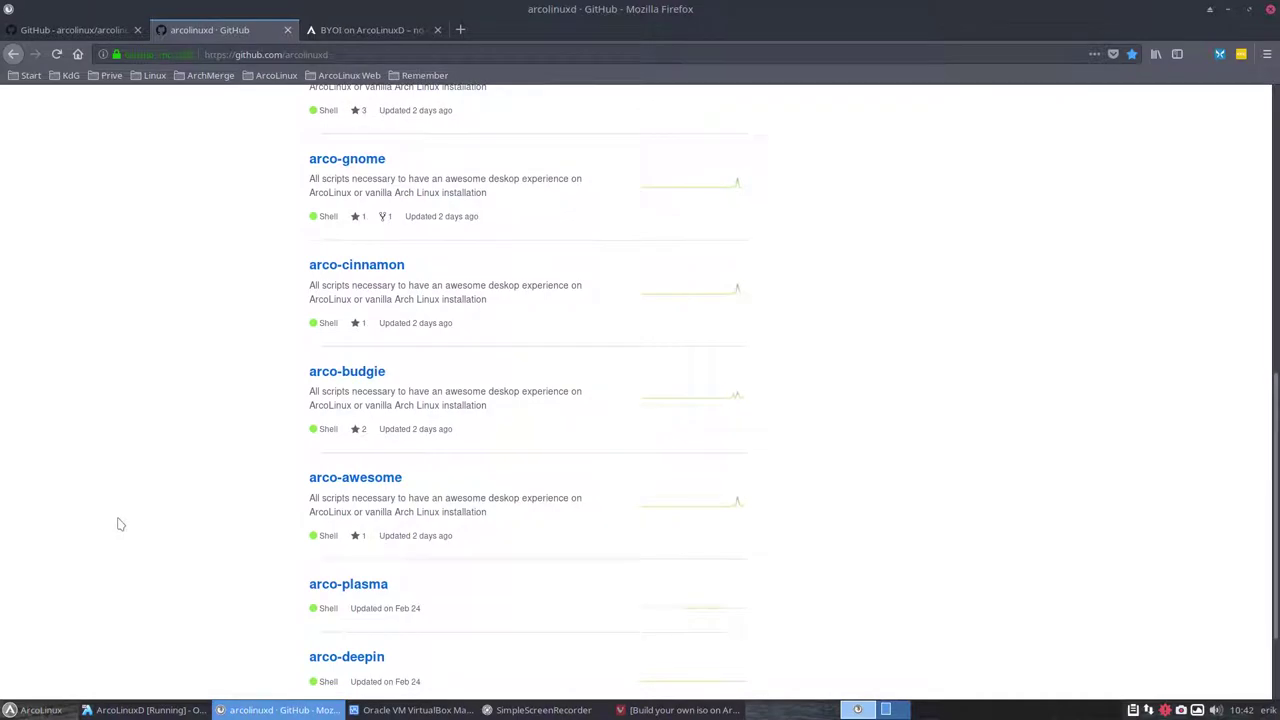
scroll(120, 525, "up", 4)
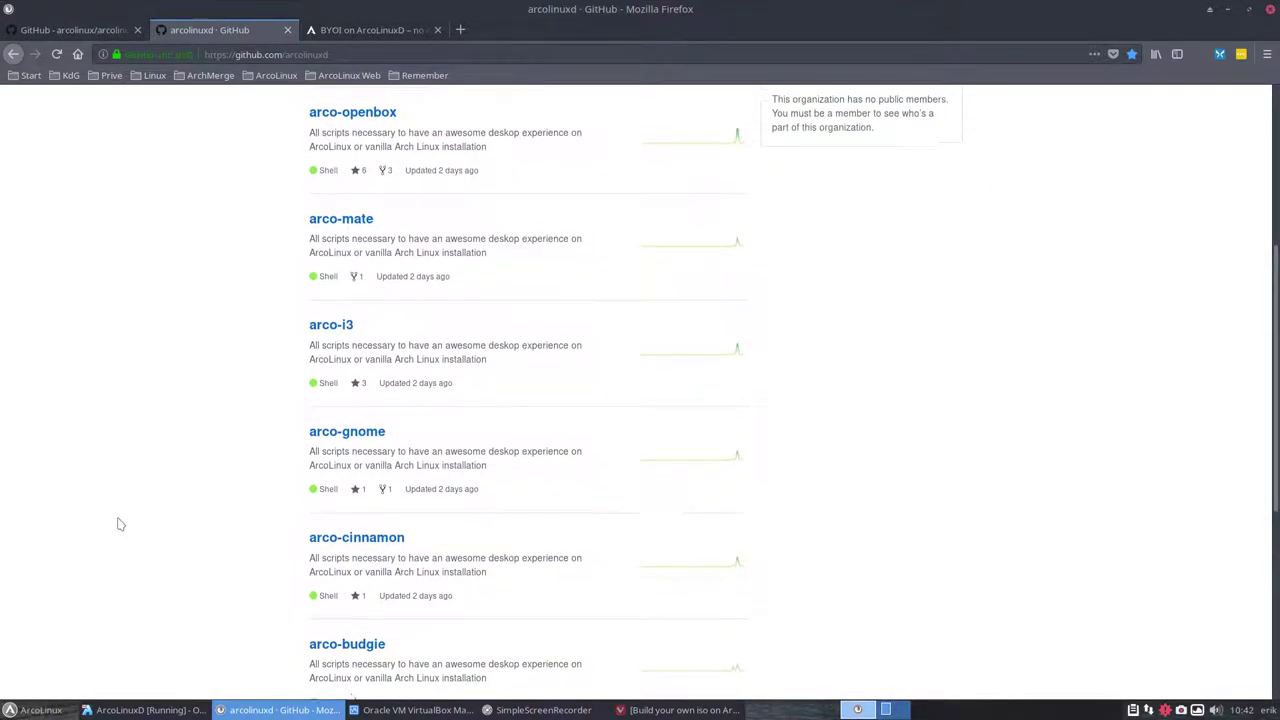
scroll(120, 525, "up", 1)
Open arco-gnome's 100-display-manager-and-desktop-v1.sh and highlight the gnome packages on line 24
left_click(347, 505)
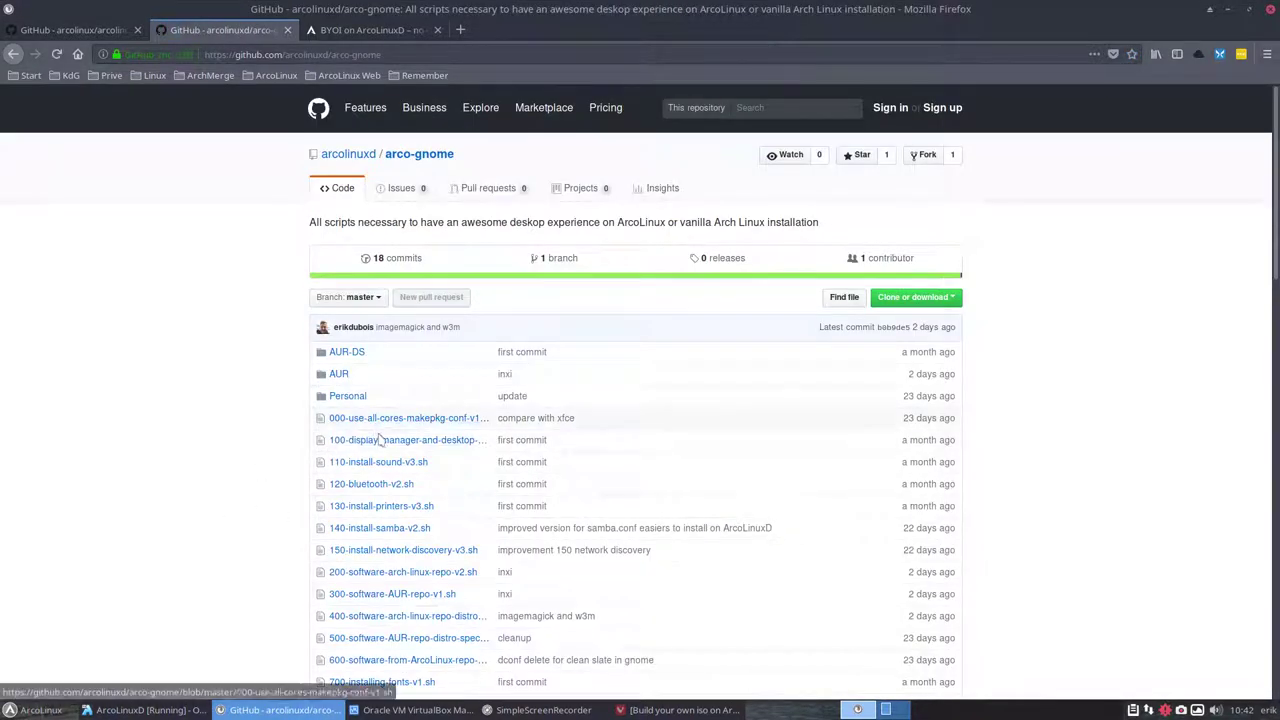
left_click(410, 440)
scroll(465, 392, "down", 3)
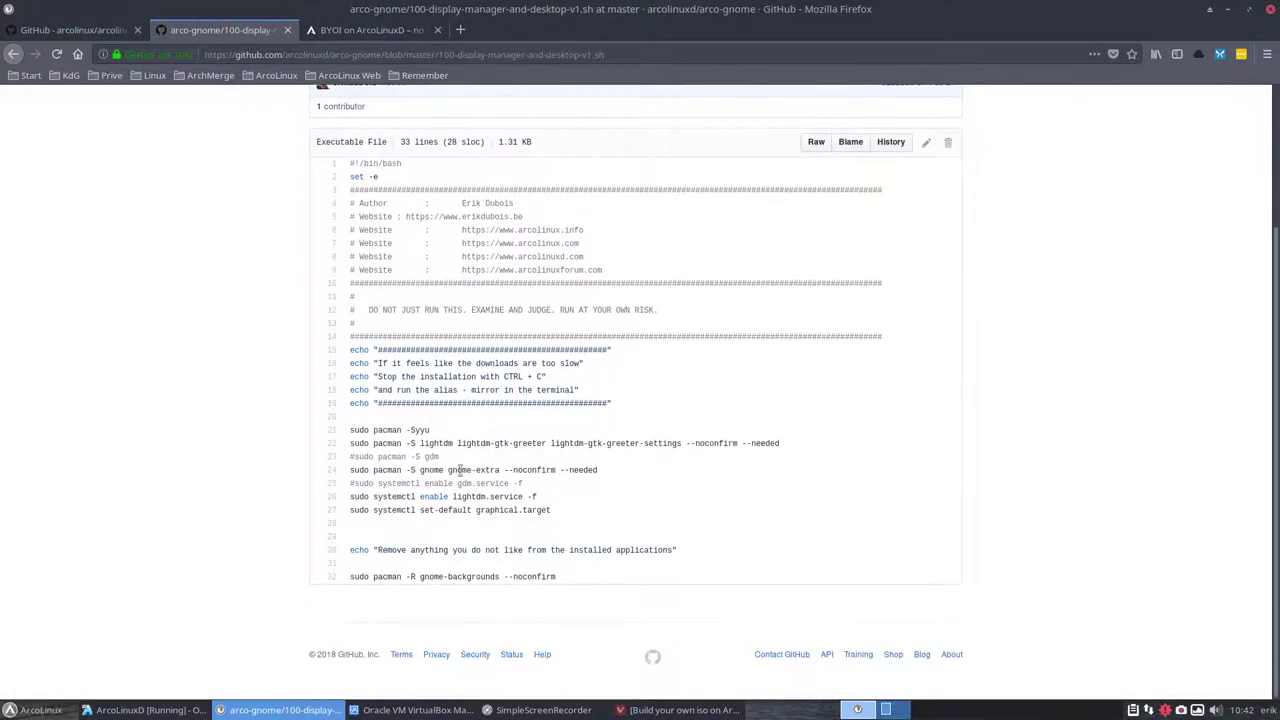
left_click_drag(421, 470, 598, 471)
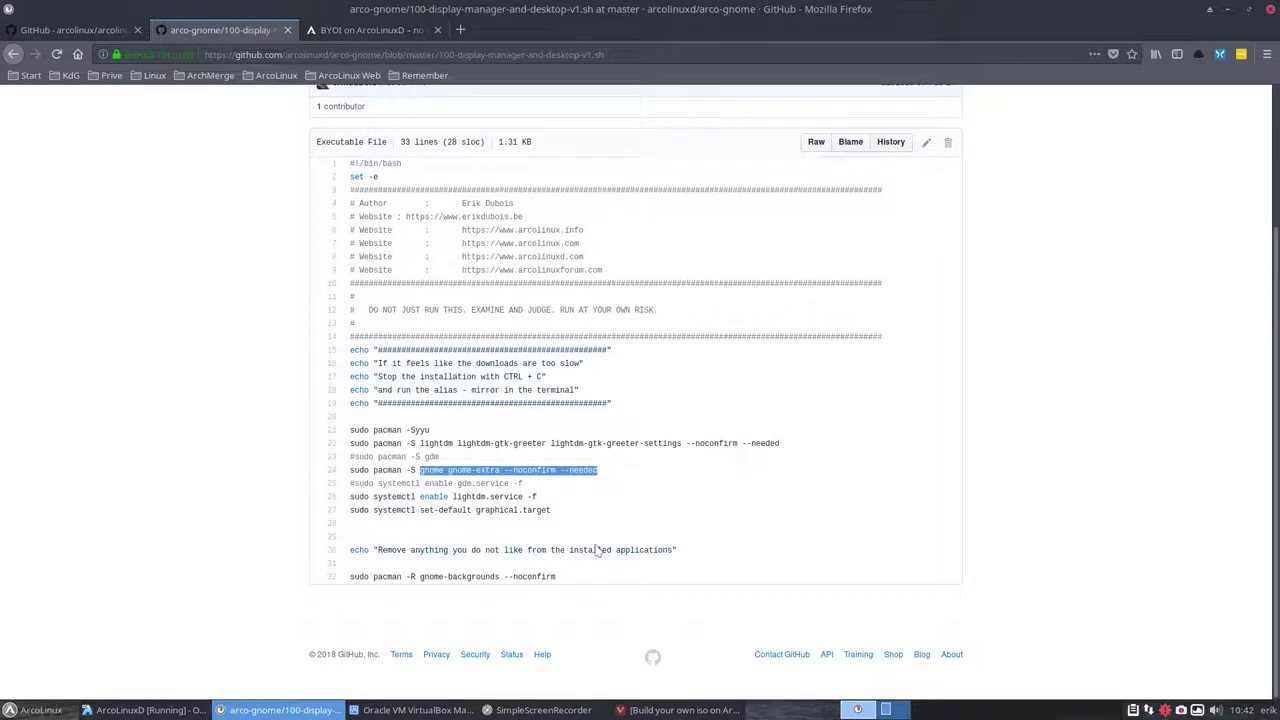
left_click(498, 495)
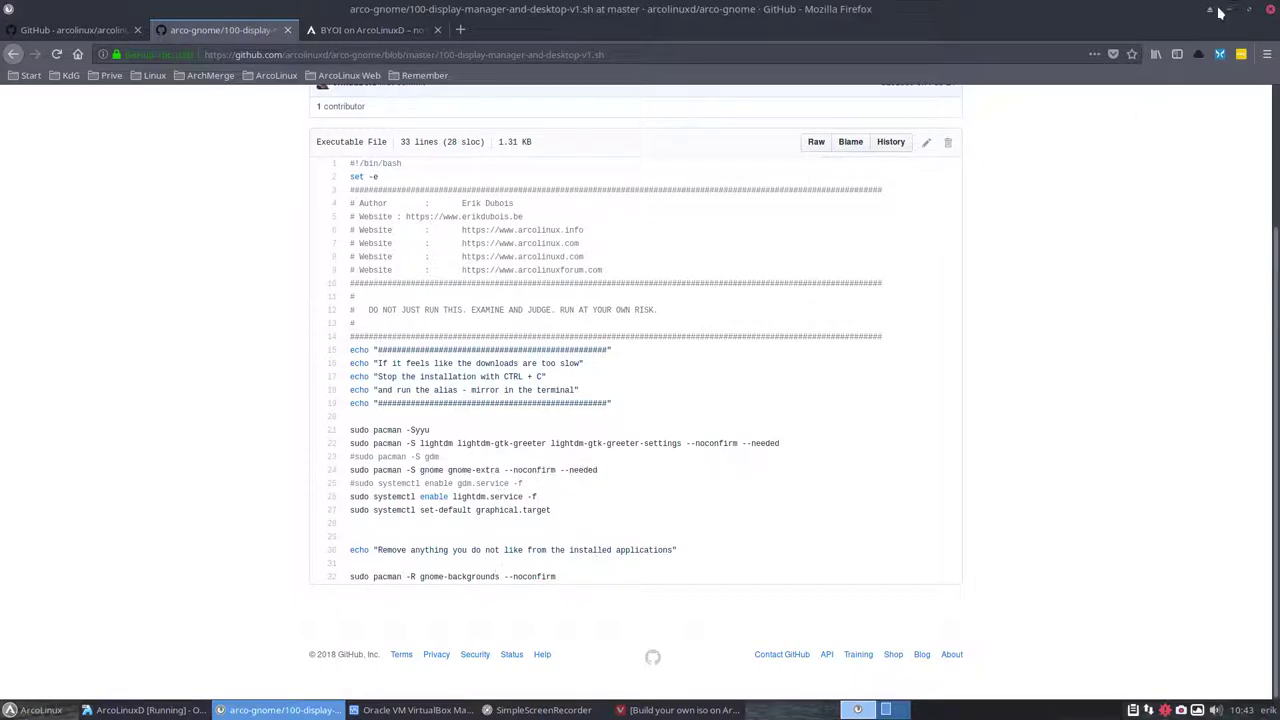
Minimize Firefox, return the VM to fullscreen and run the pksyua system update
left_click(1228, 10)
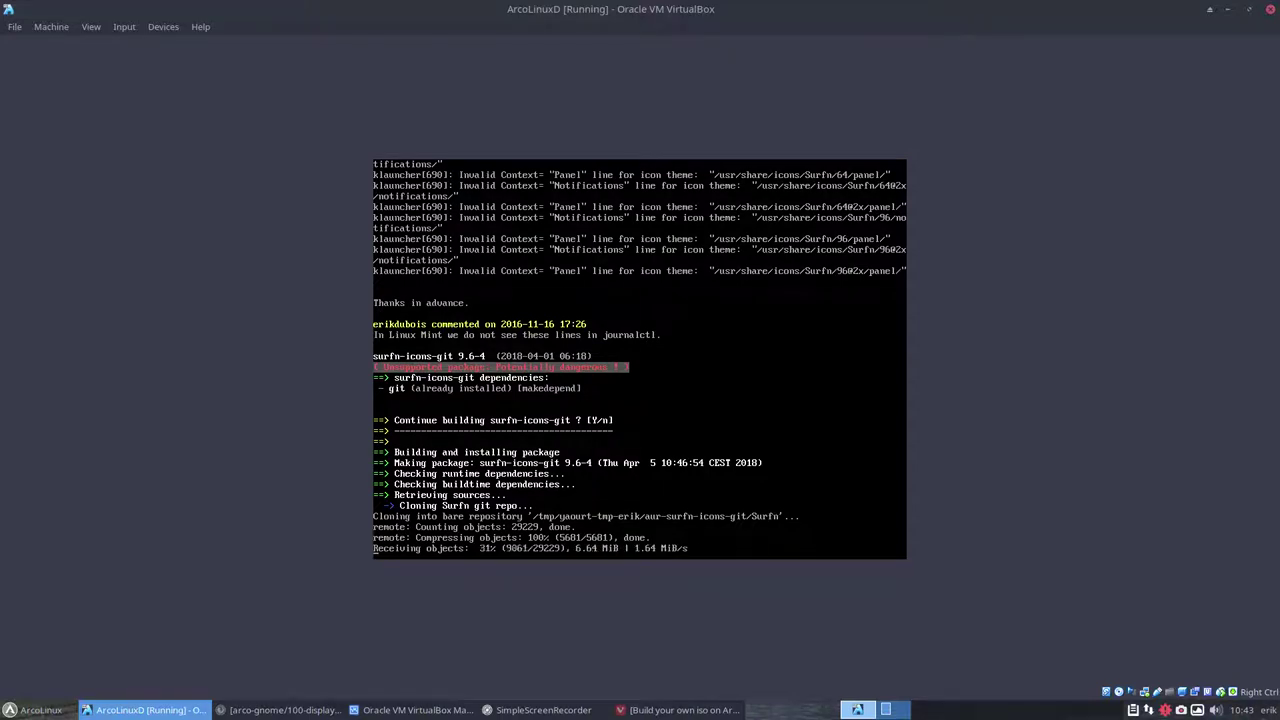
key("alt+Tab")
key("alt+Tab")
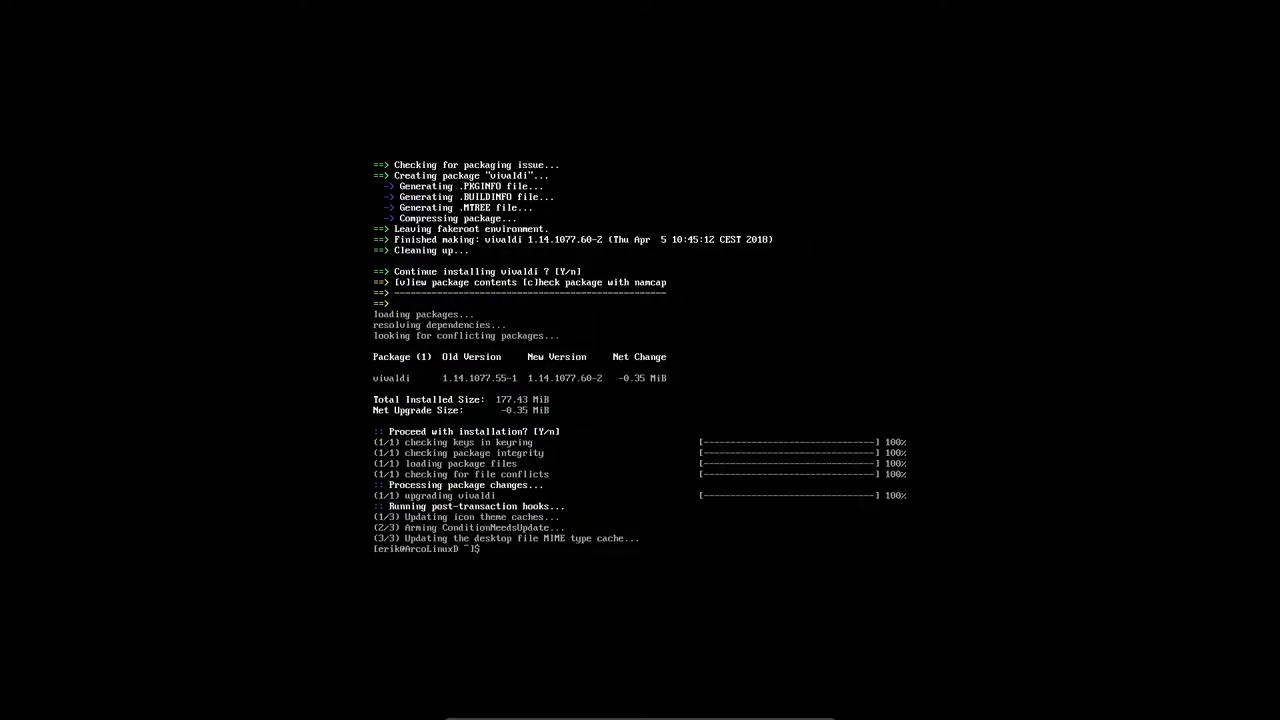
type("pksyua")
key("Return")
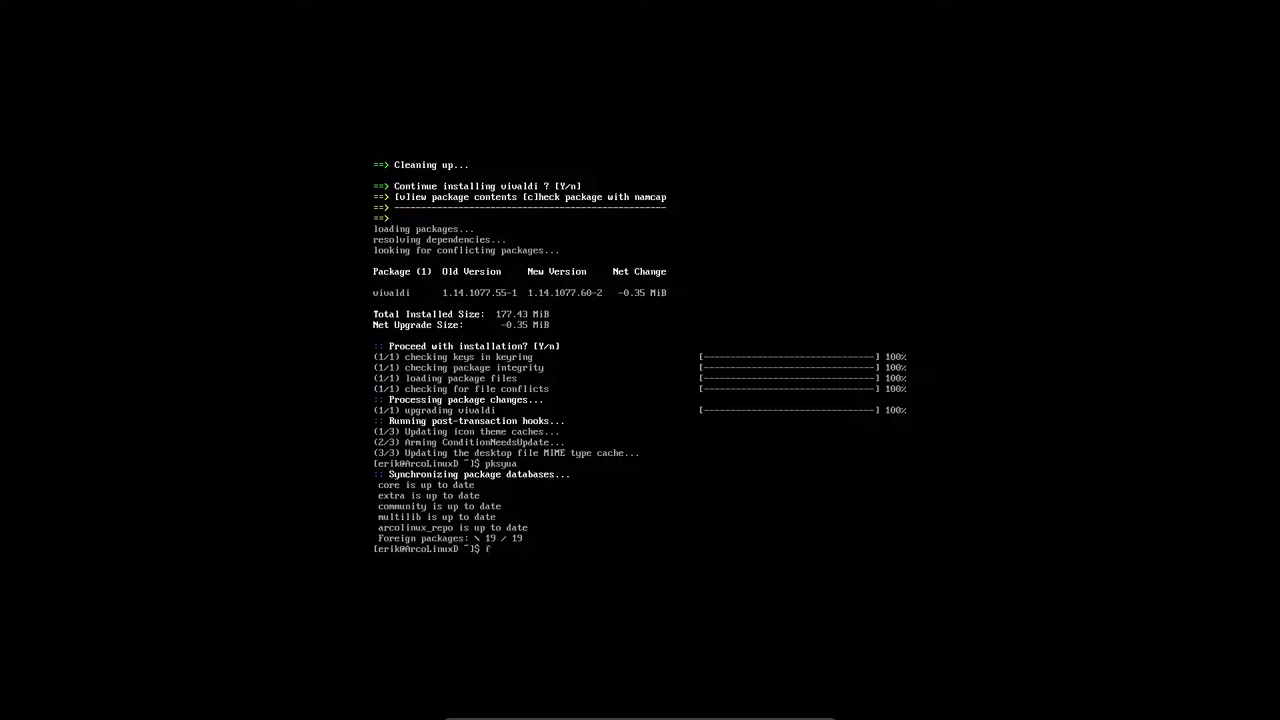
type("git clone https://github.com/arcolinuxd")
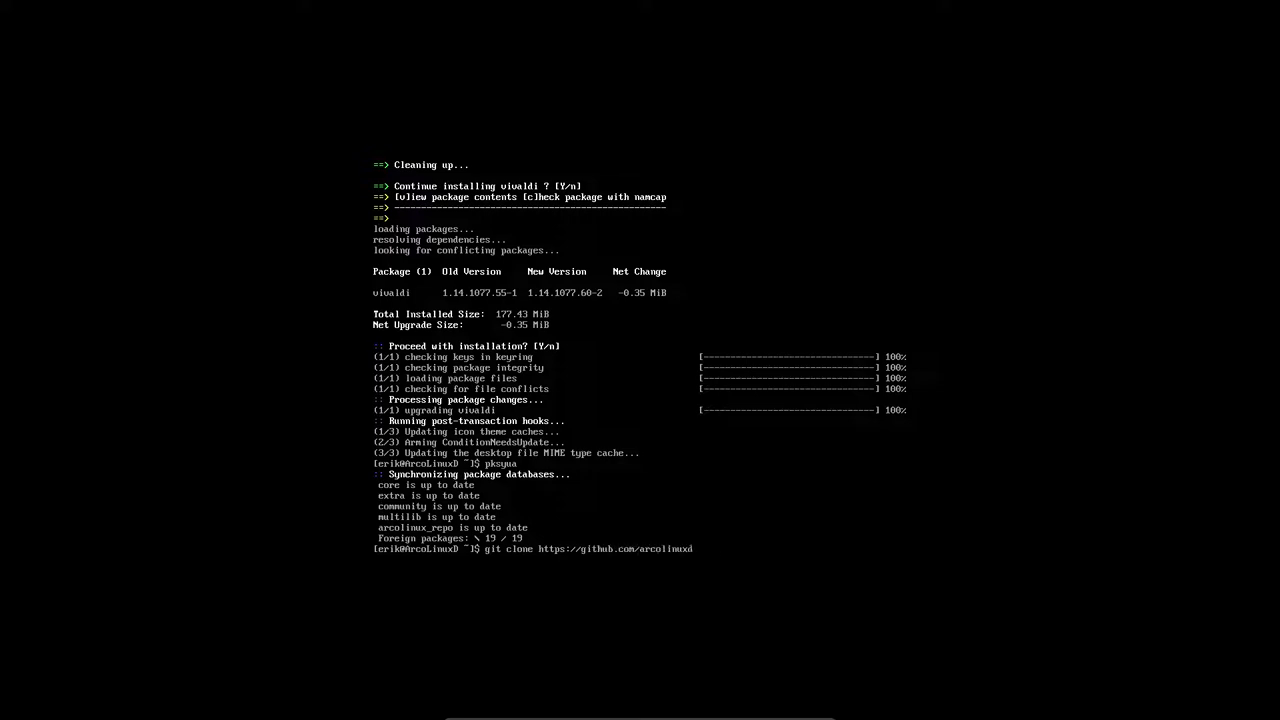
type("/arco-gnom")
key("BackSpace")
key("BackSpace")
type("ome")
key("Return")
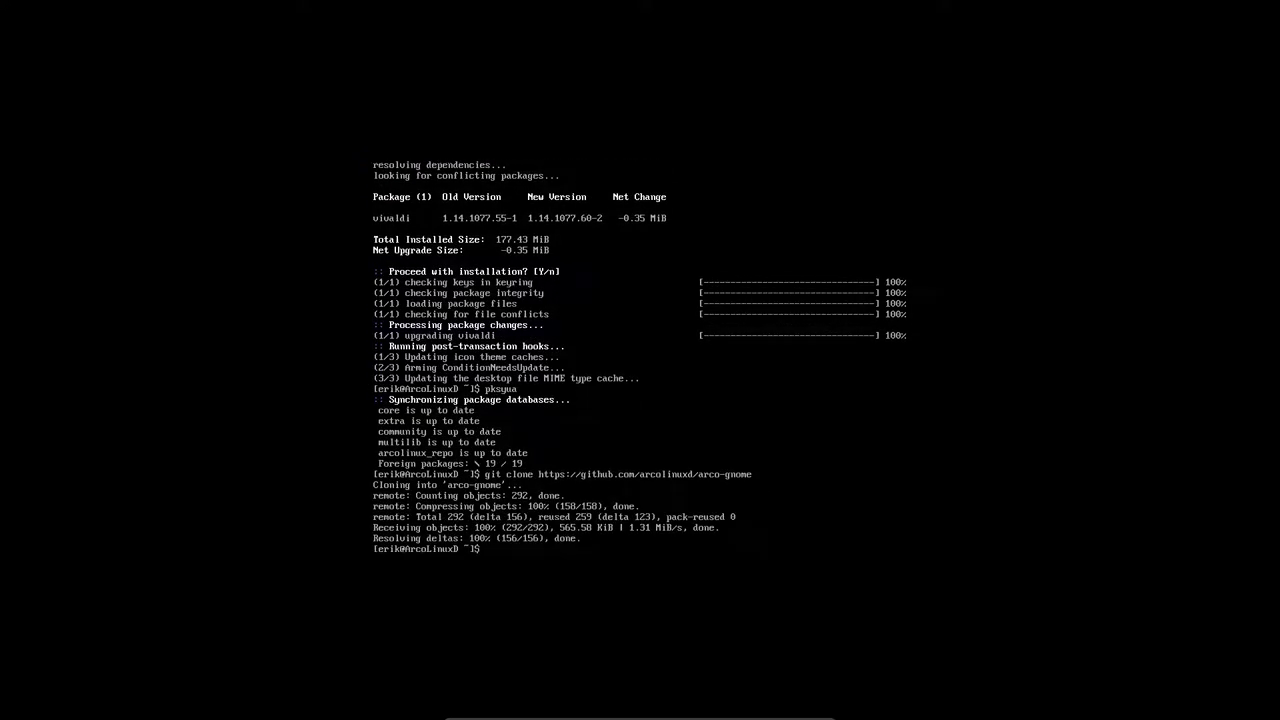
Change into the arco-gnome folder and list its scripts
type("ls")
key("Return")
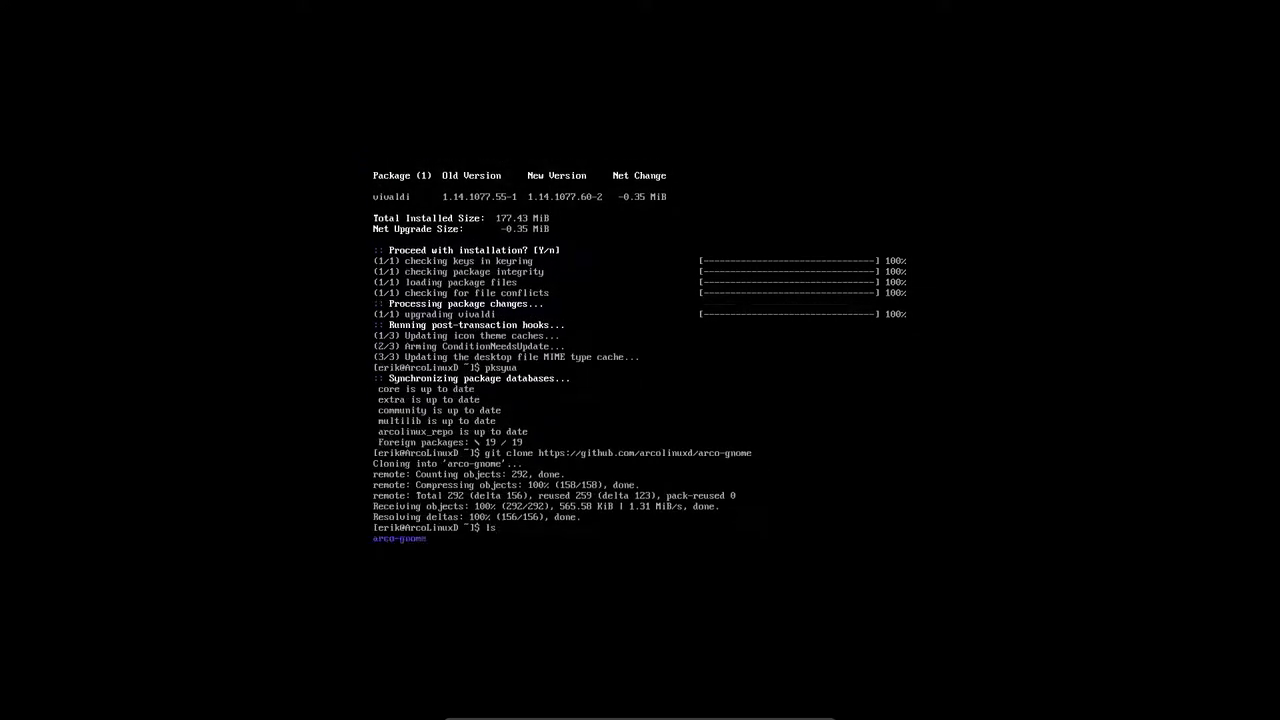
type("cd ar")
key("Tab")
key("Return")
type("ls")
key("Return")
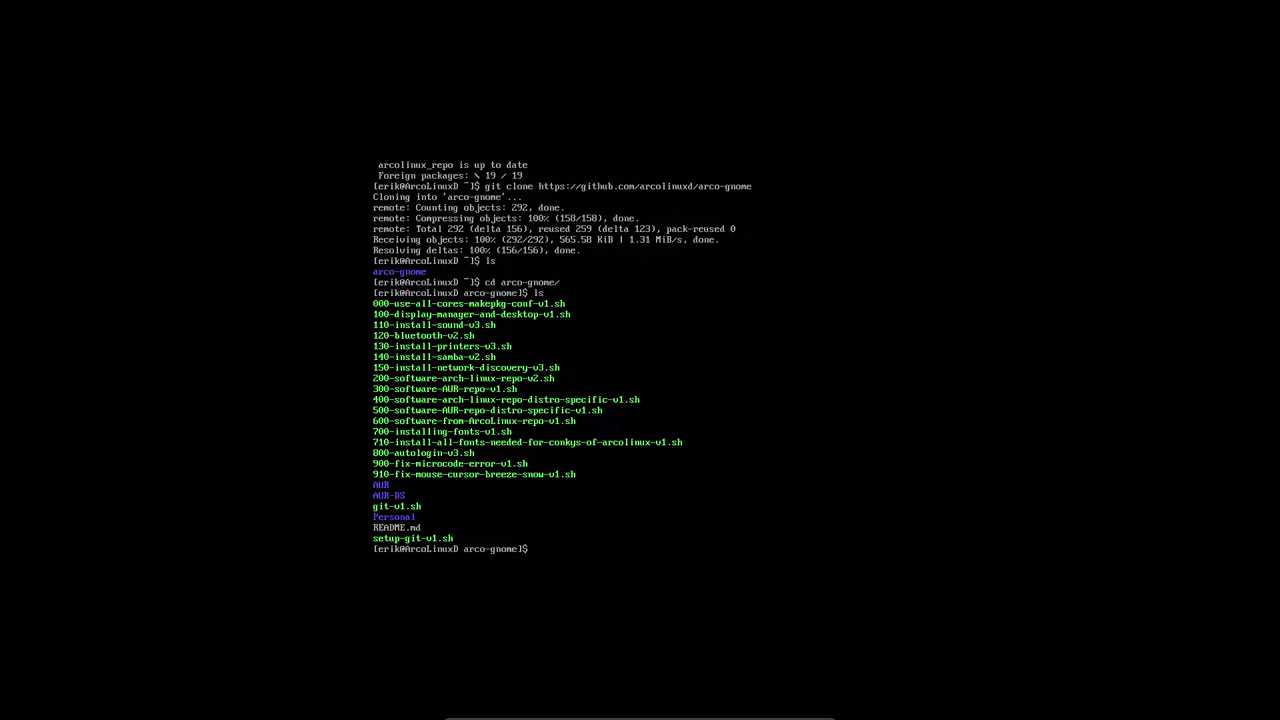
Run 000-use-all-cores-makepkg-conf-v1.sh, then 100-display-manager-and-desktop-v1.sh
type("./00")
key("Tab")
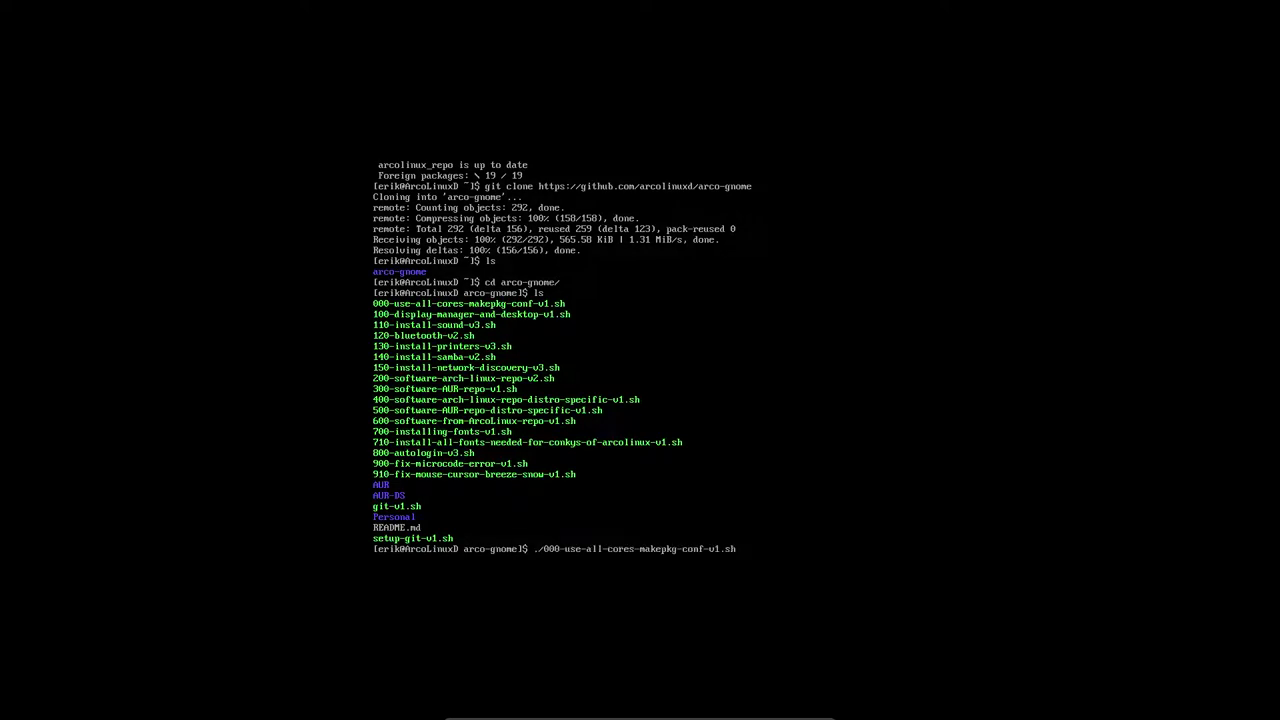
key("Return")
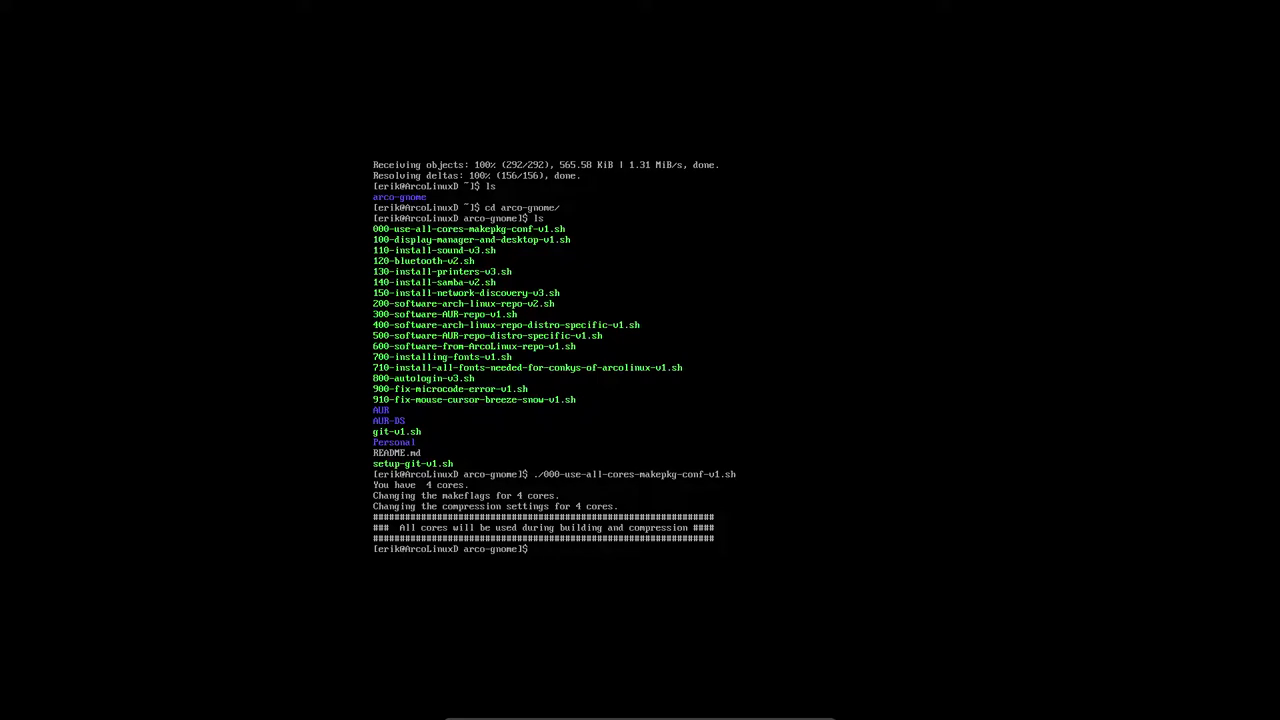
type("./100-display-manager-and-desktop-v1.sh")
key("Return")
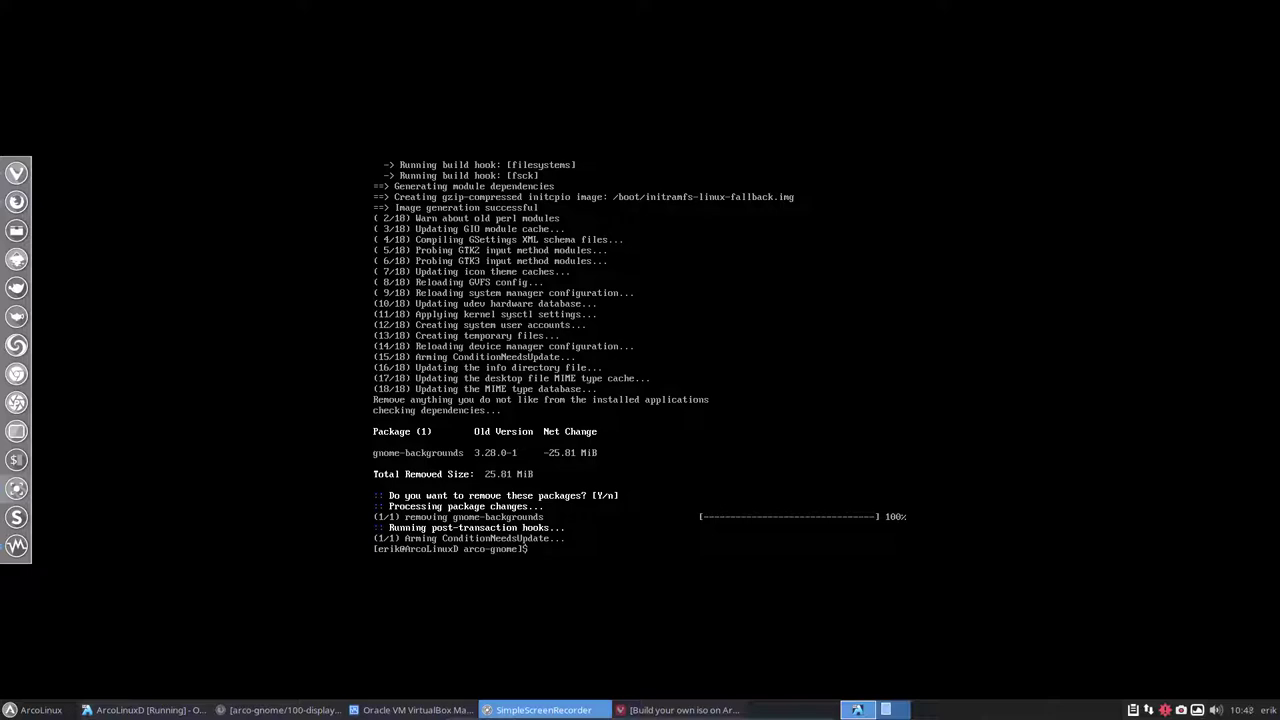
Enter sudo reboot to restart the VM into the new GNOME desktop
type("sudo reboot")
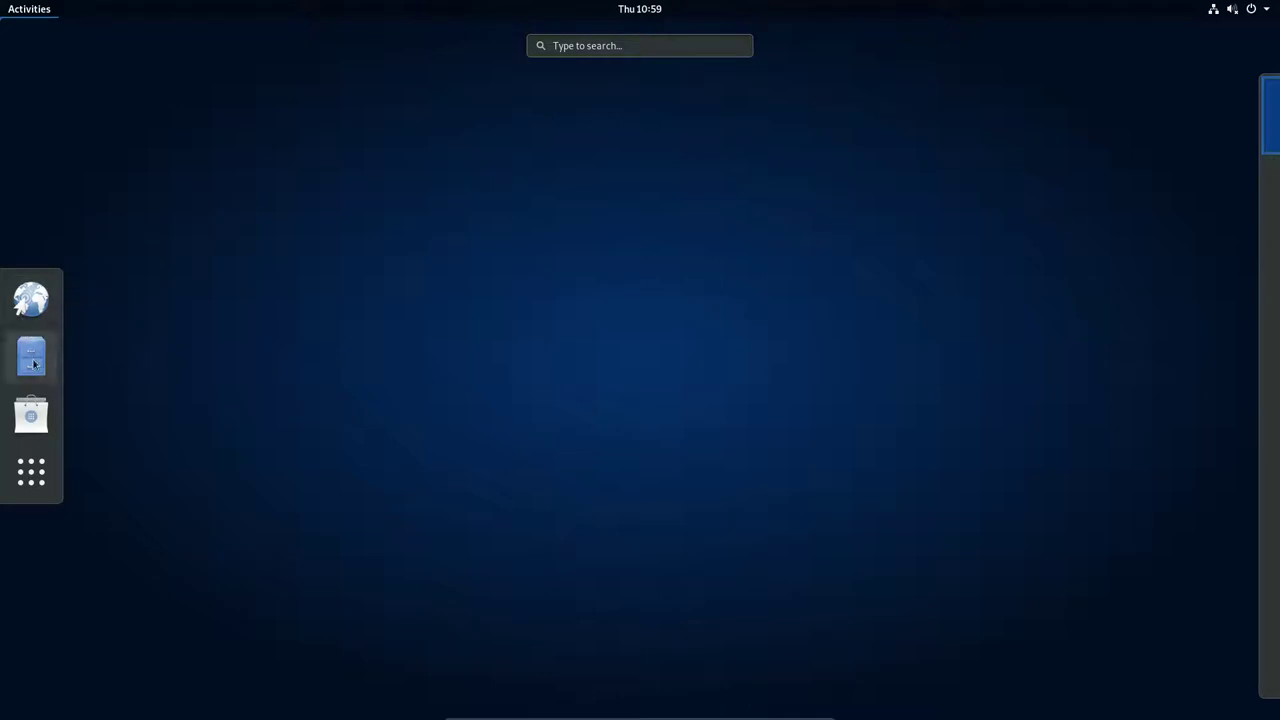
Show all applications and scroll through the grid pages to the last one
left_click(31, 471)
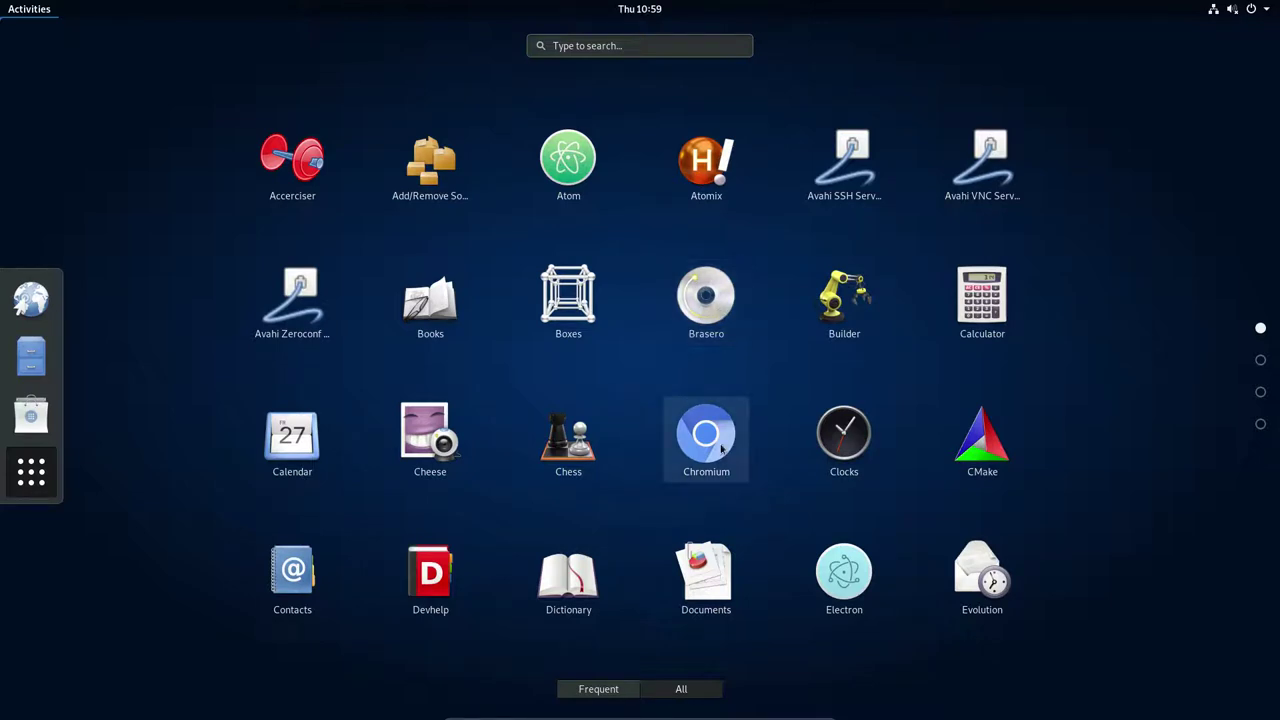
scroll(907, 634, "down", 1)
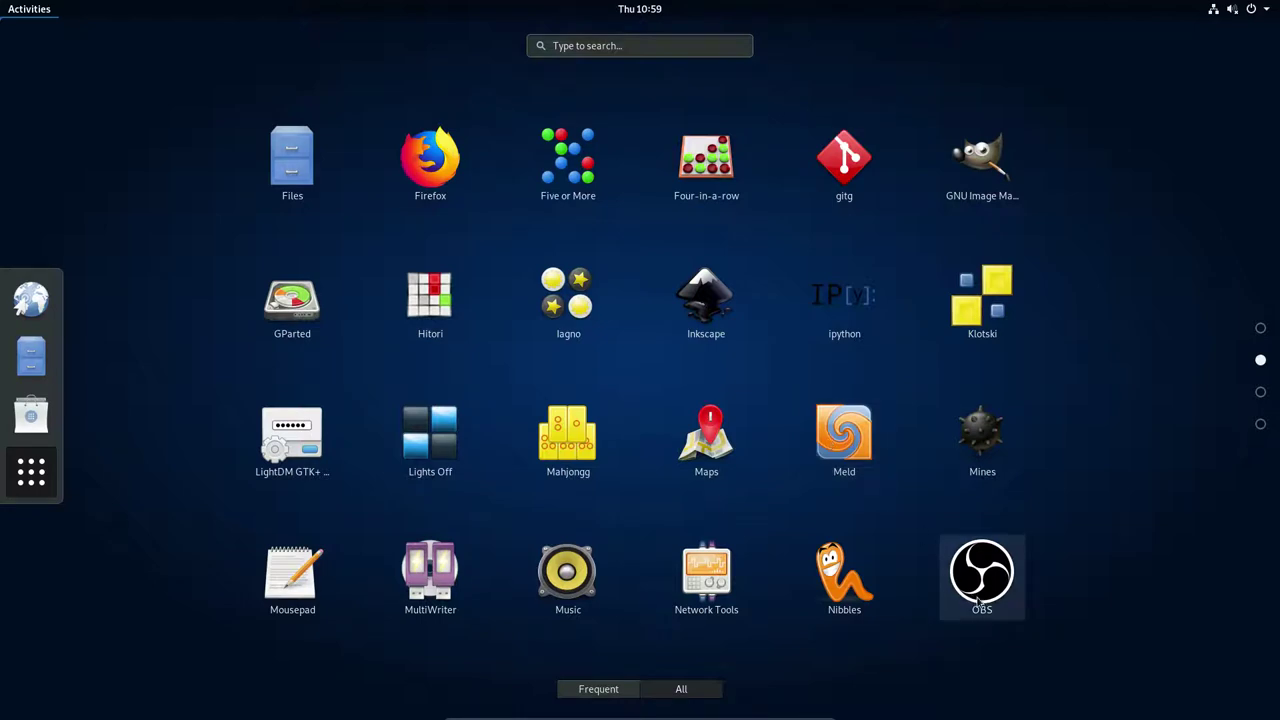
scroll(980, 600, "down", 2)
scroll(977, 600, "up", 1)
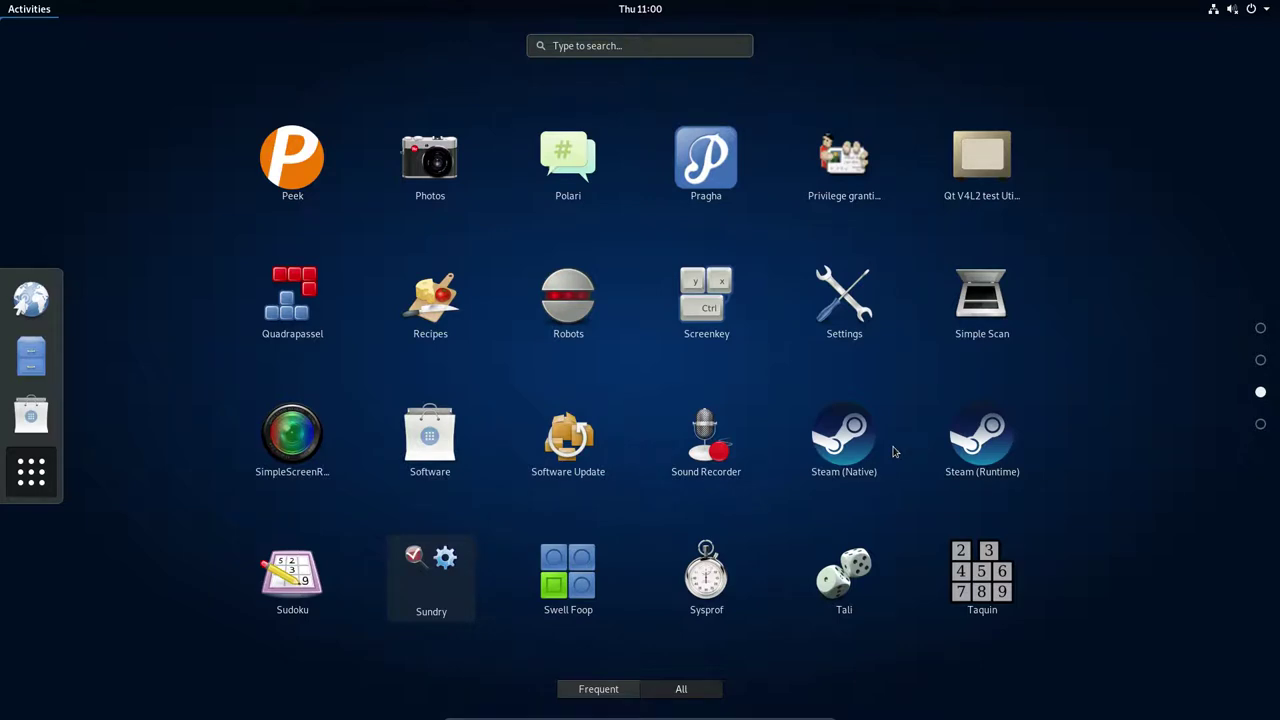
scroll(895, 452, "down", 1)
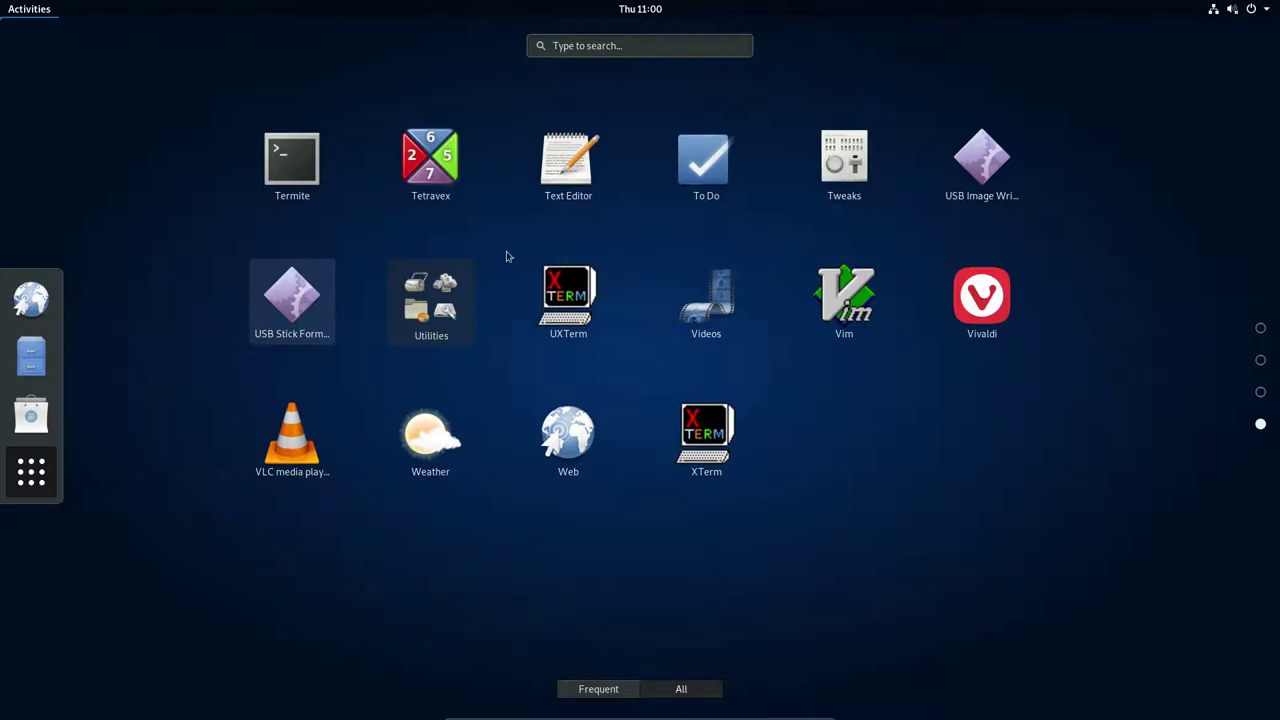
In Tweaks, set the Arc-Dark applications, Breeze_Snow cursor and Sardi-Arc icon themes
left_click(846, 170)
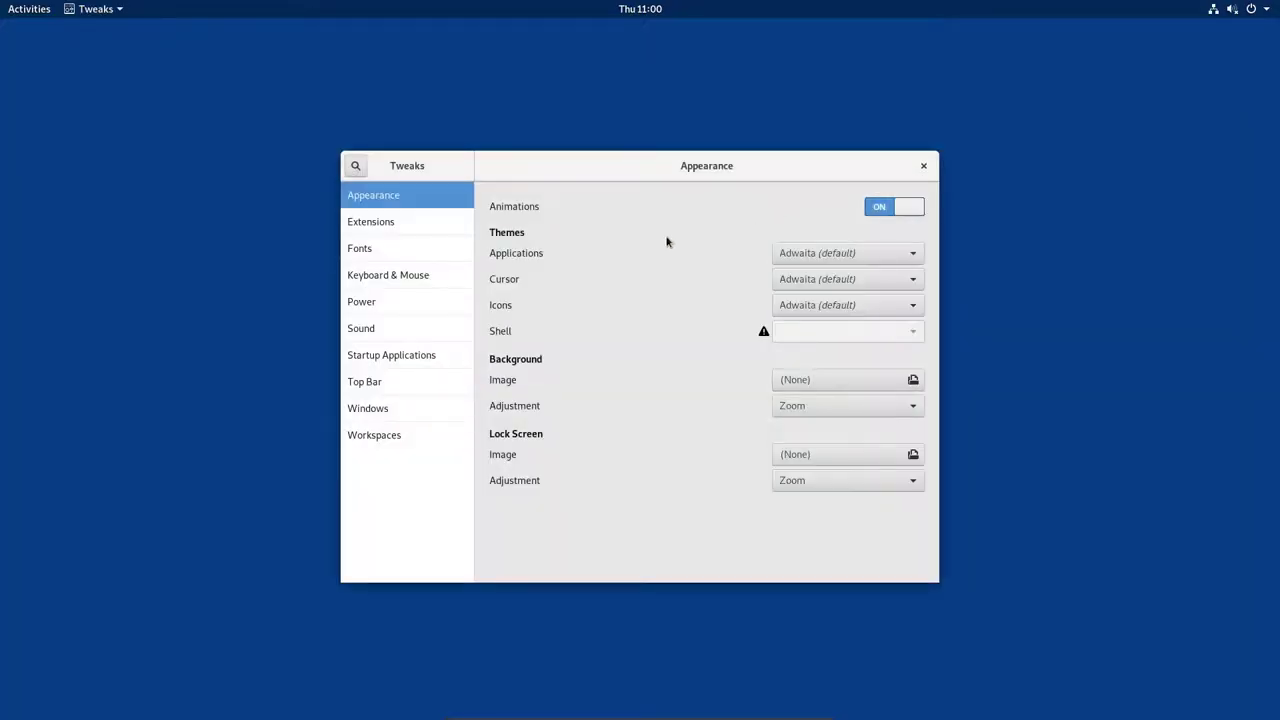
left_click(820, 256)
left_click(838, 320)
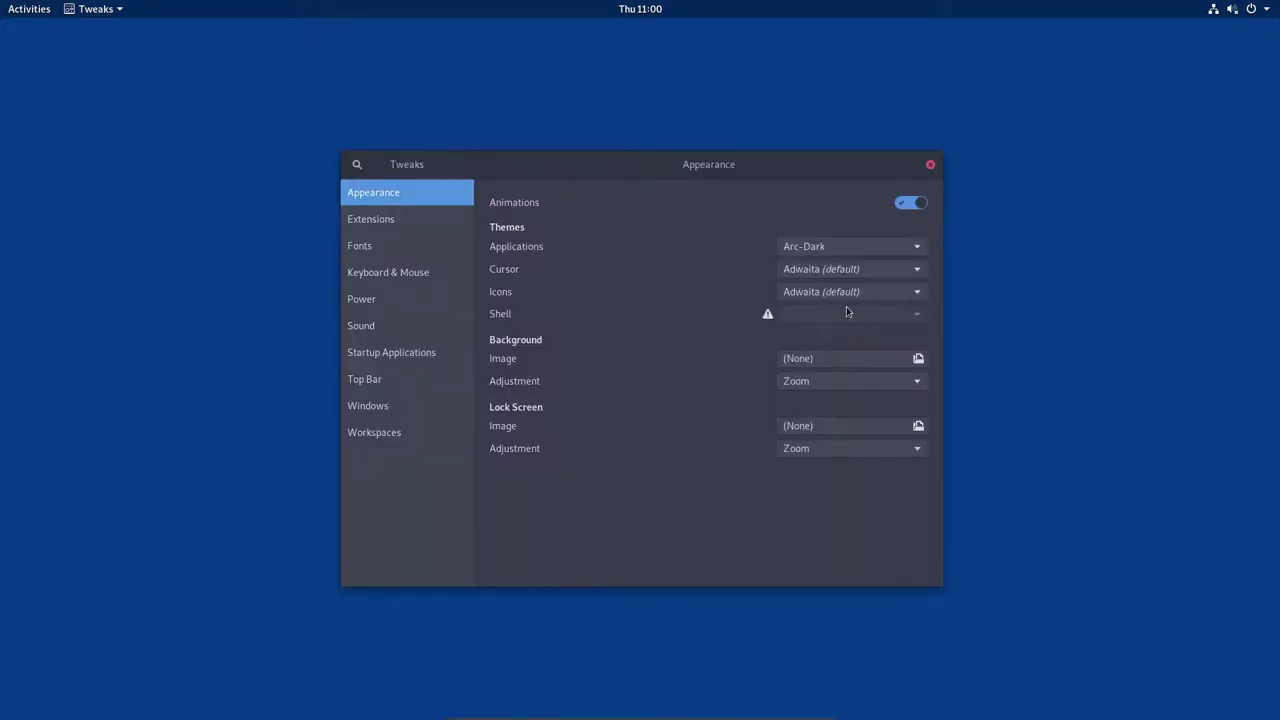
left_click(846, 270)
left_click(850, 320)
left_click(846, 294)
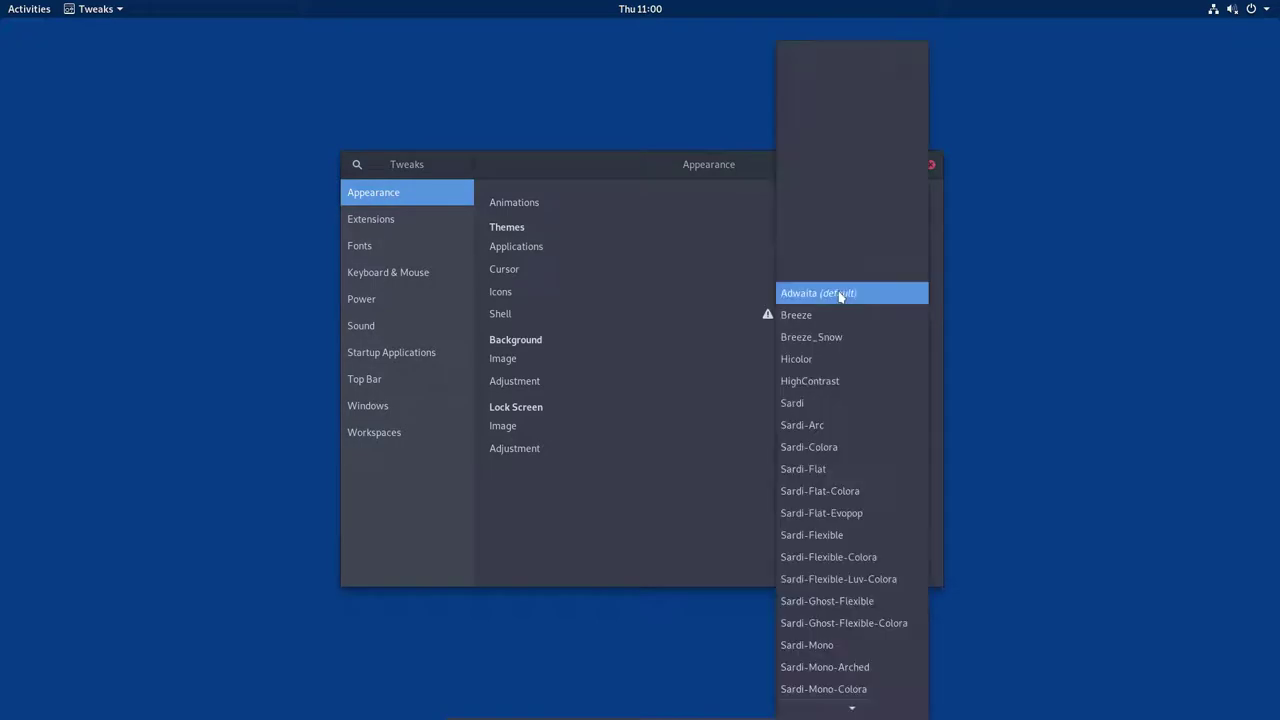
left_click(842, 426)
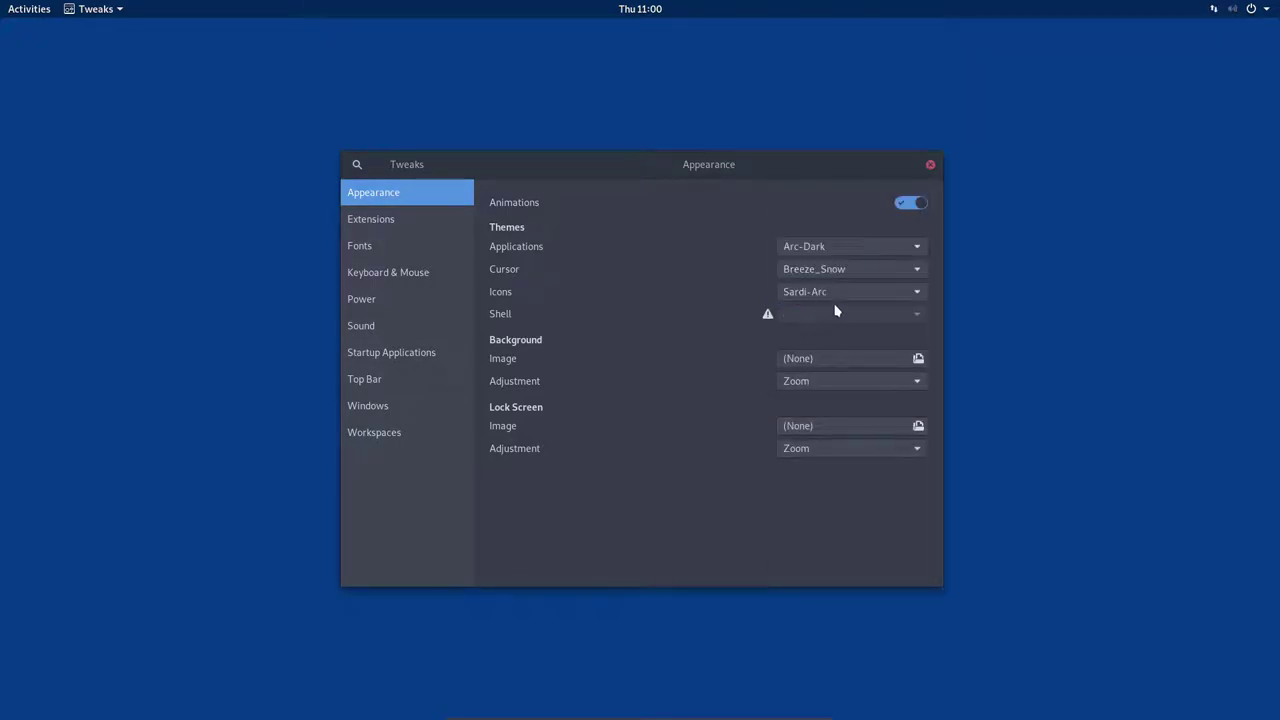
Open the background image chooser, cancel it, and bring up the Activities overview
left_click(812, 361)
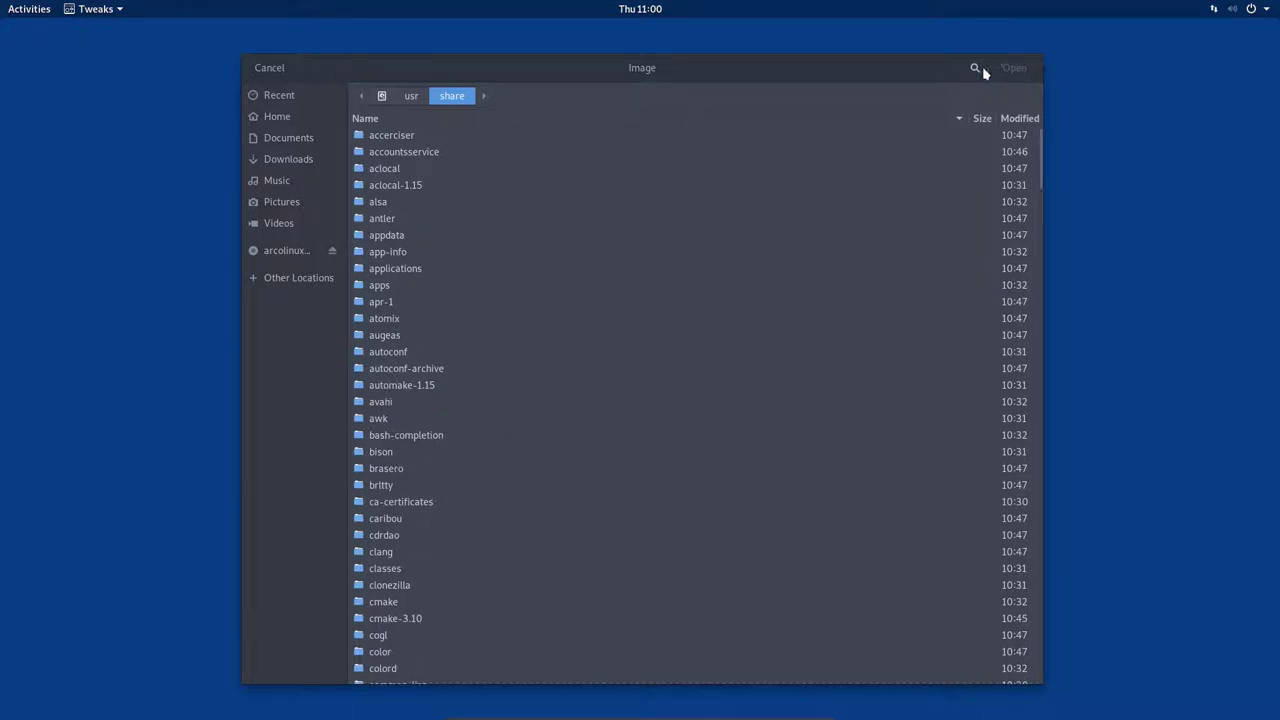
left_click(269, 70)
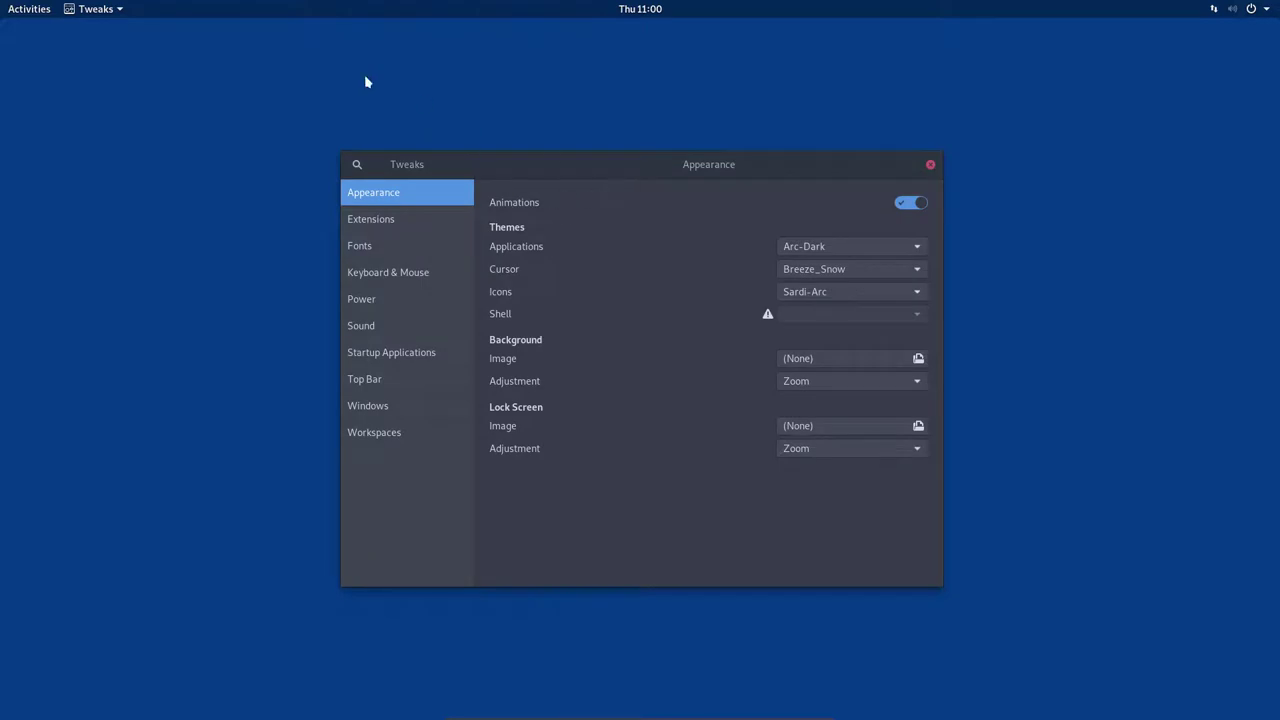
left_click(12, 8)
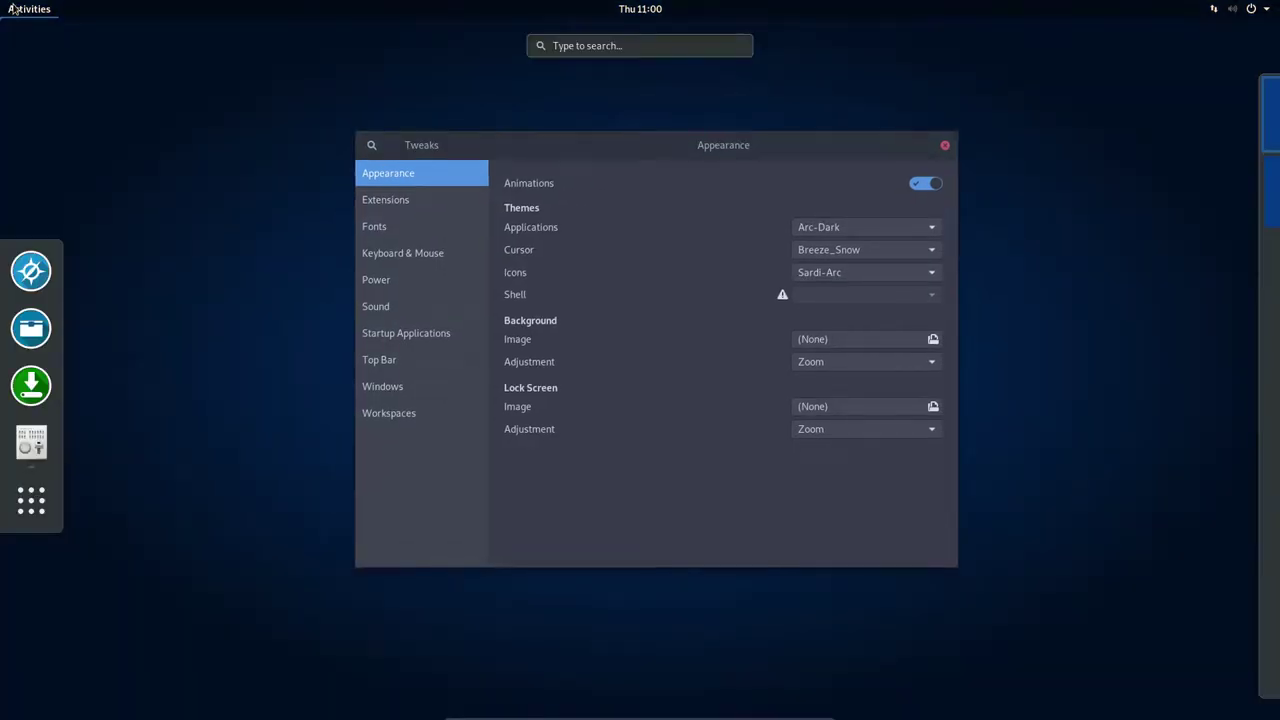
Launch Termite and install arcolinux-wallpapers-git with sudo pacman -S
type("ter")
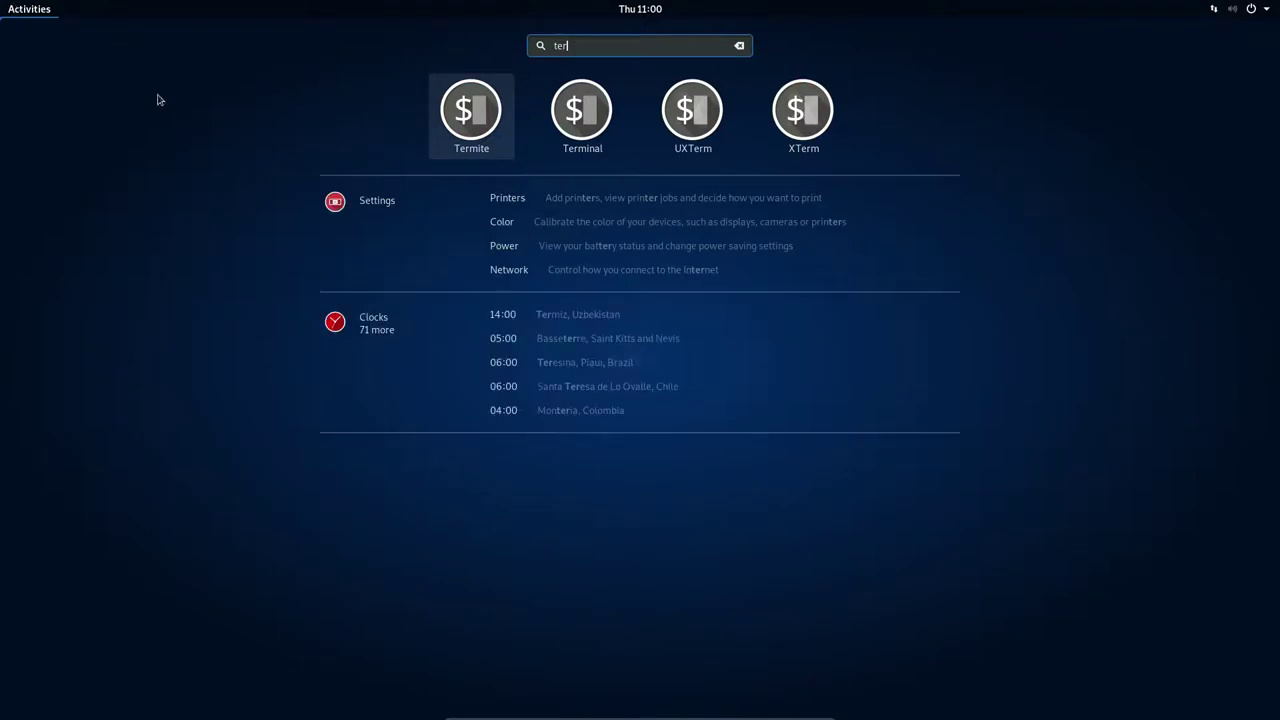
left_click(464, 112)
type("sudo pacman ")
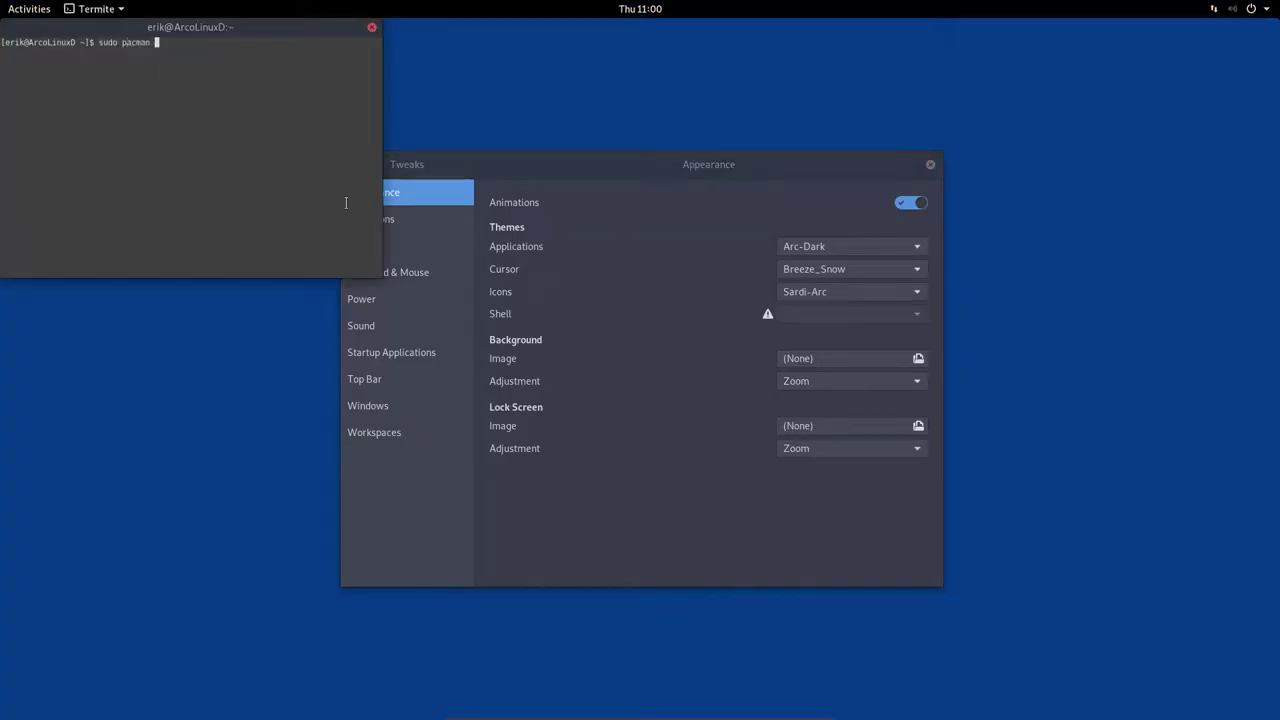
type("-S arcolinux-")
key("Tab")
key("Tab")
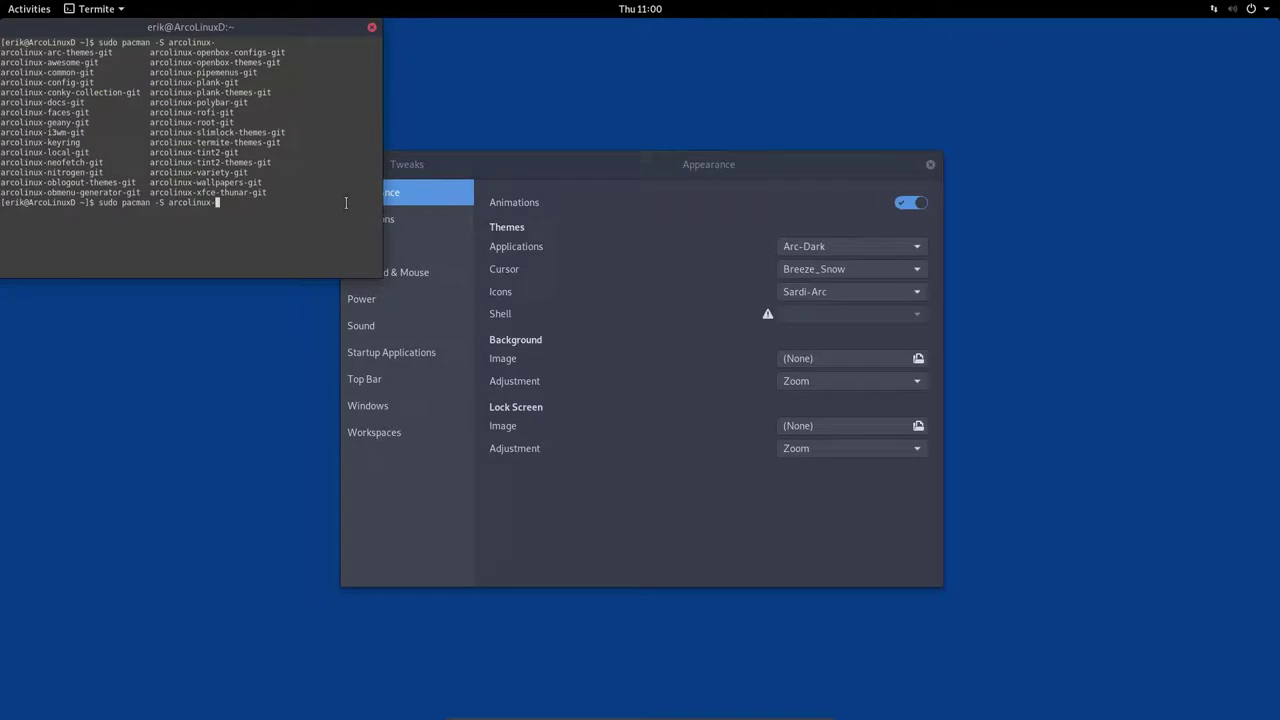
type("w")
key("Tab")
key("Return")
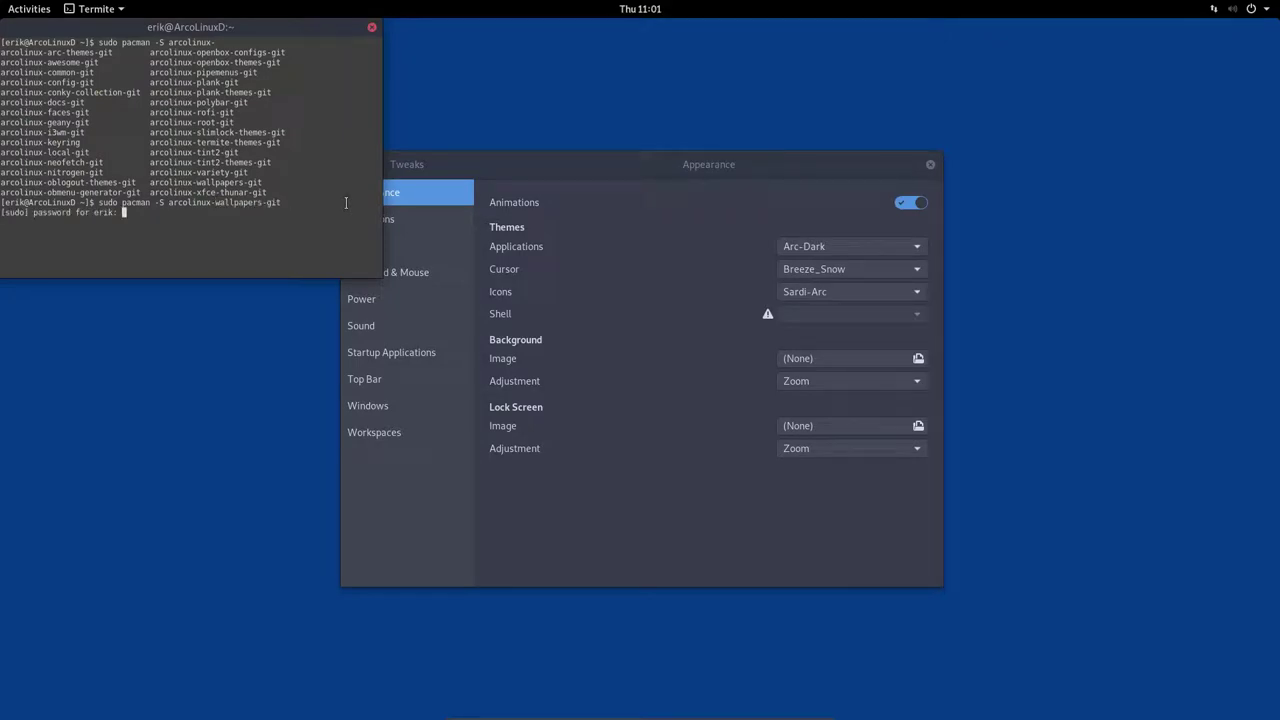
key("Return")
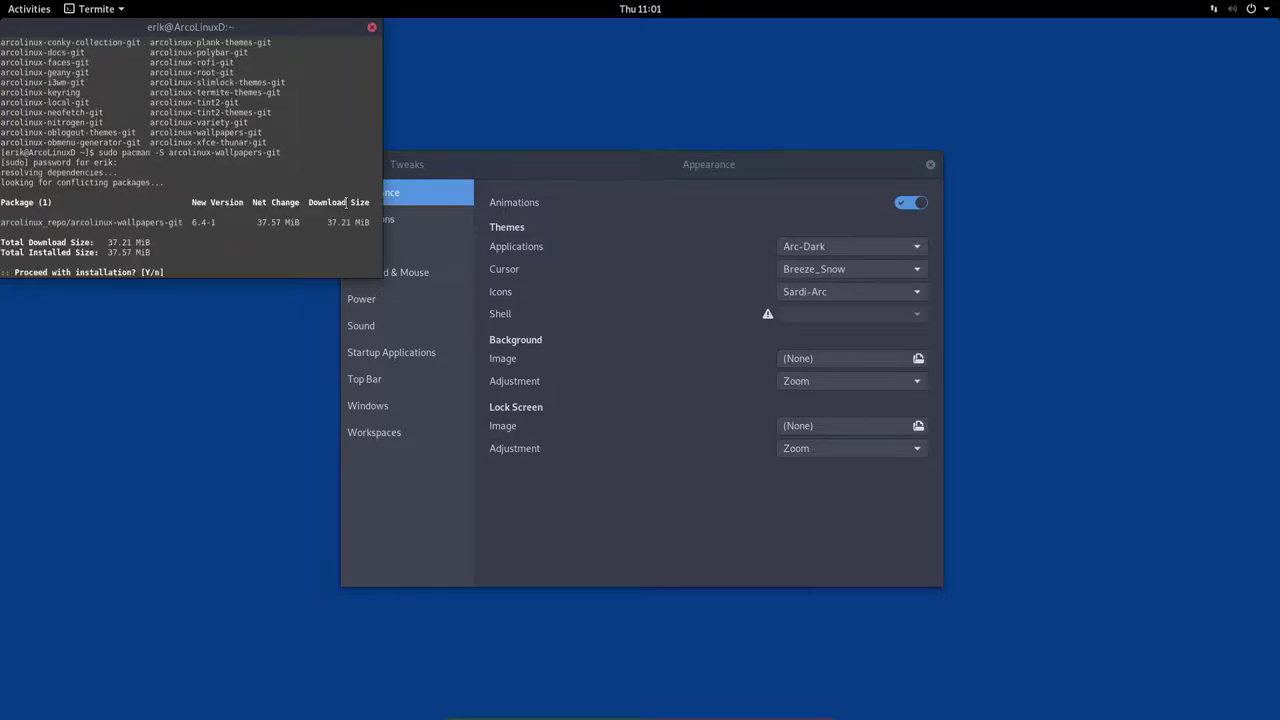
key("Return")
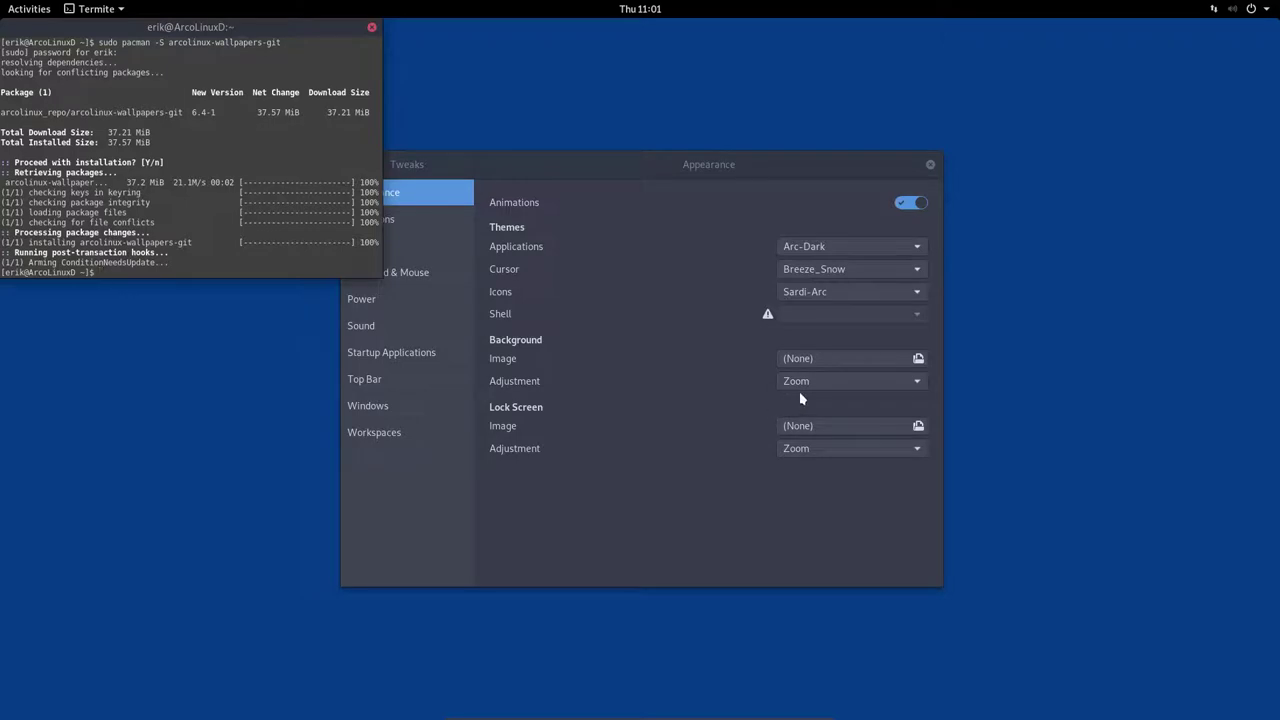
Set angel-girl-1920x1200.jpg from the arcolinux wallpapers folder as the desktop background
left_click(821, 358)
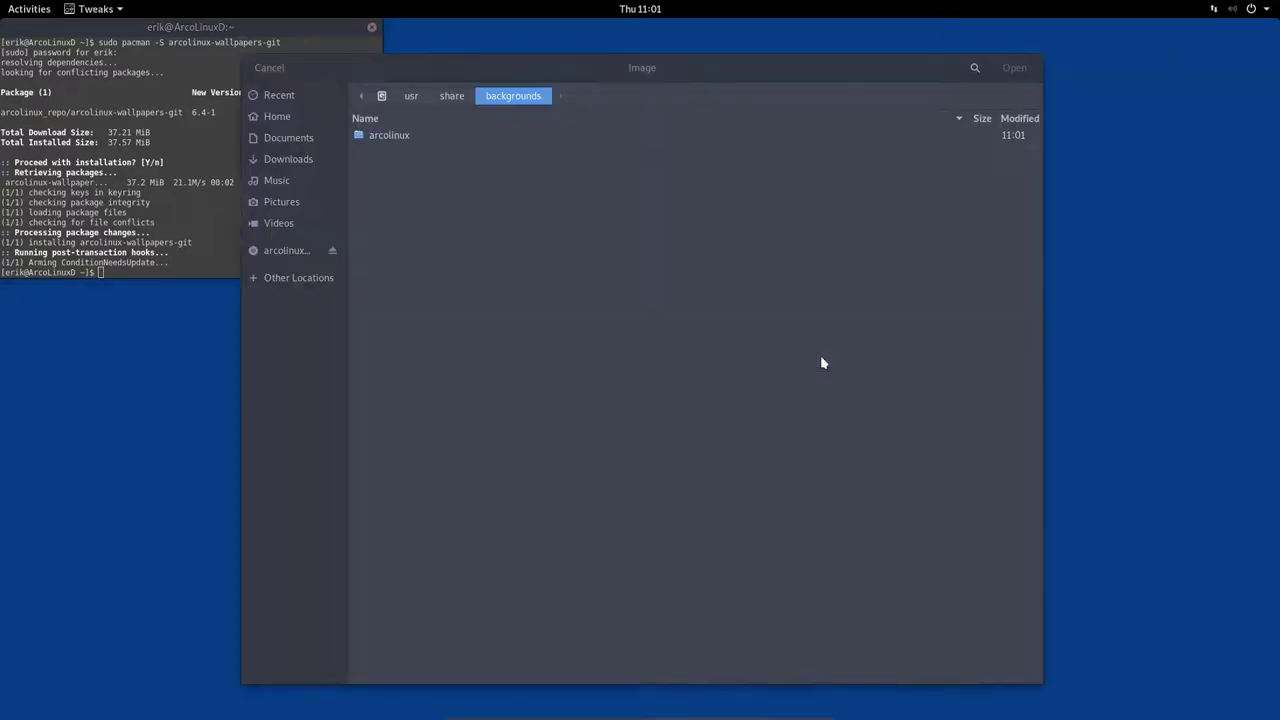
double_click(406, 137)
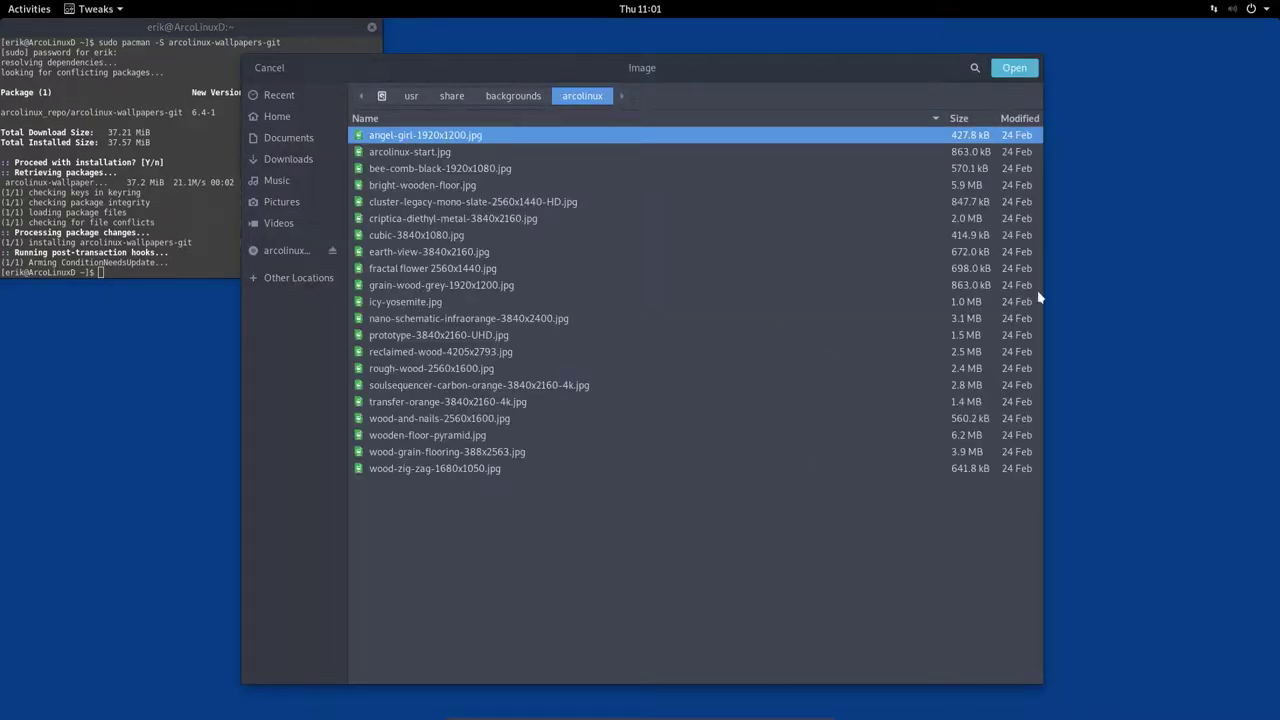
left_click(1014, 68)
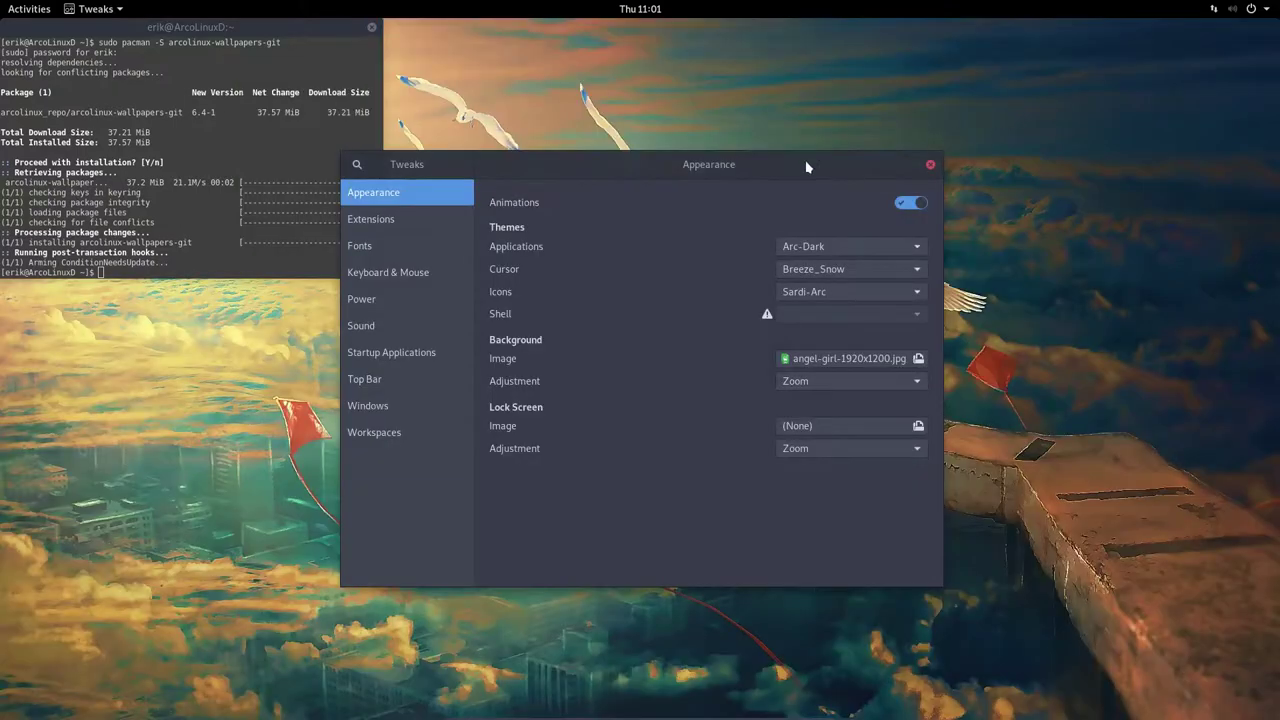
left_click_drag(797, 165, 869, 122)
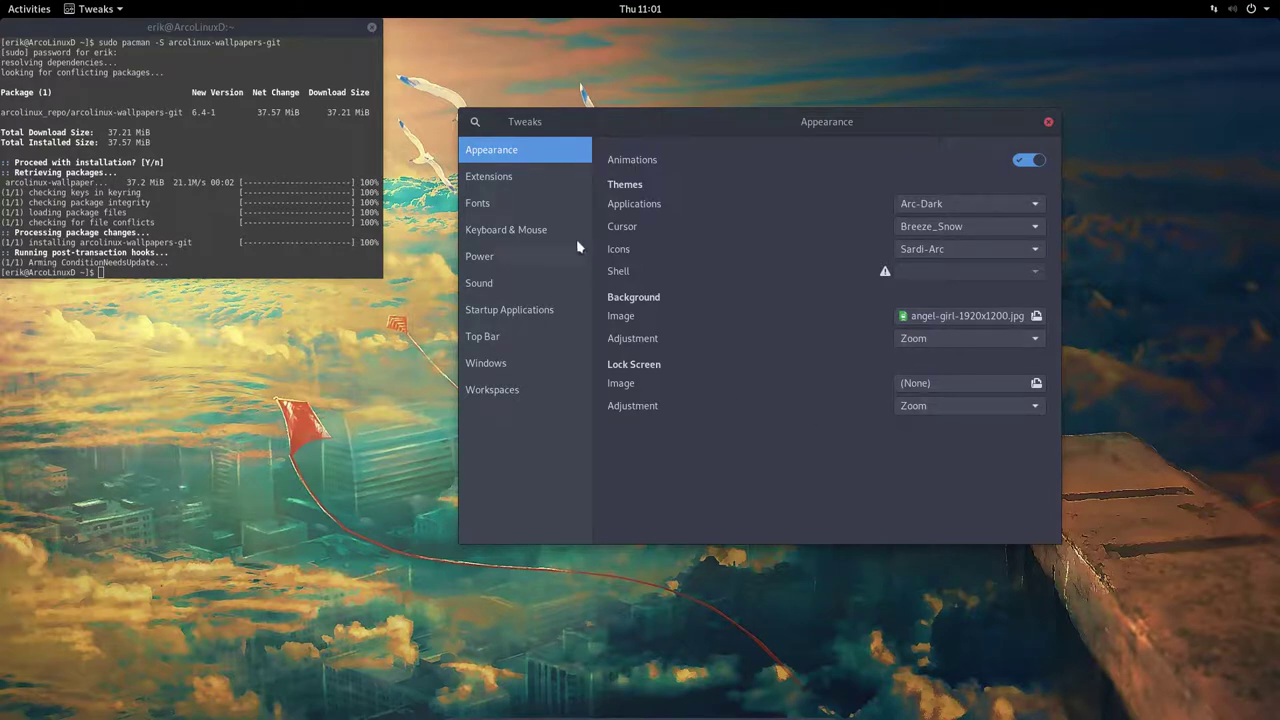
Set the window title font to Noto Sans Regular
left_click(526, 177)
left_click(508, 201)
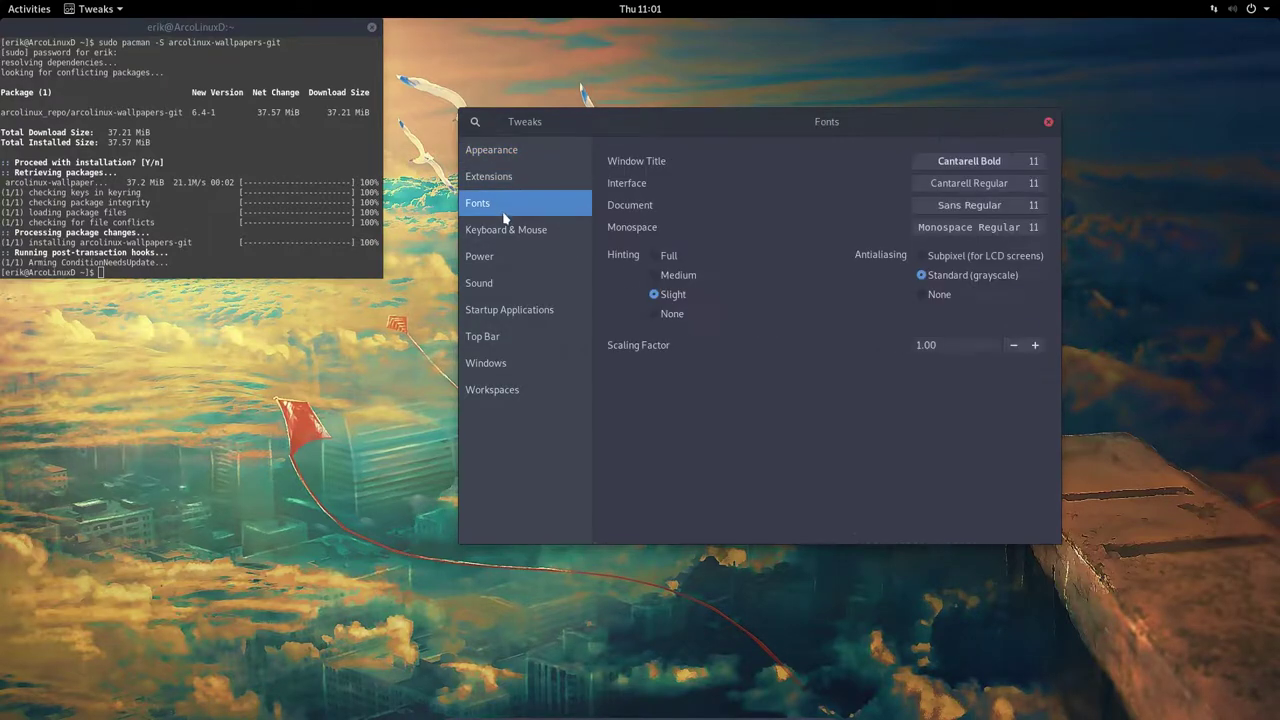
left_click(979, 168)
type("noto sans r")
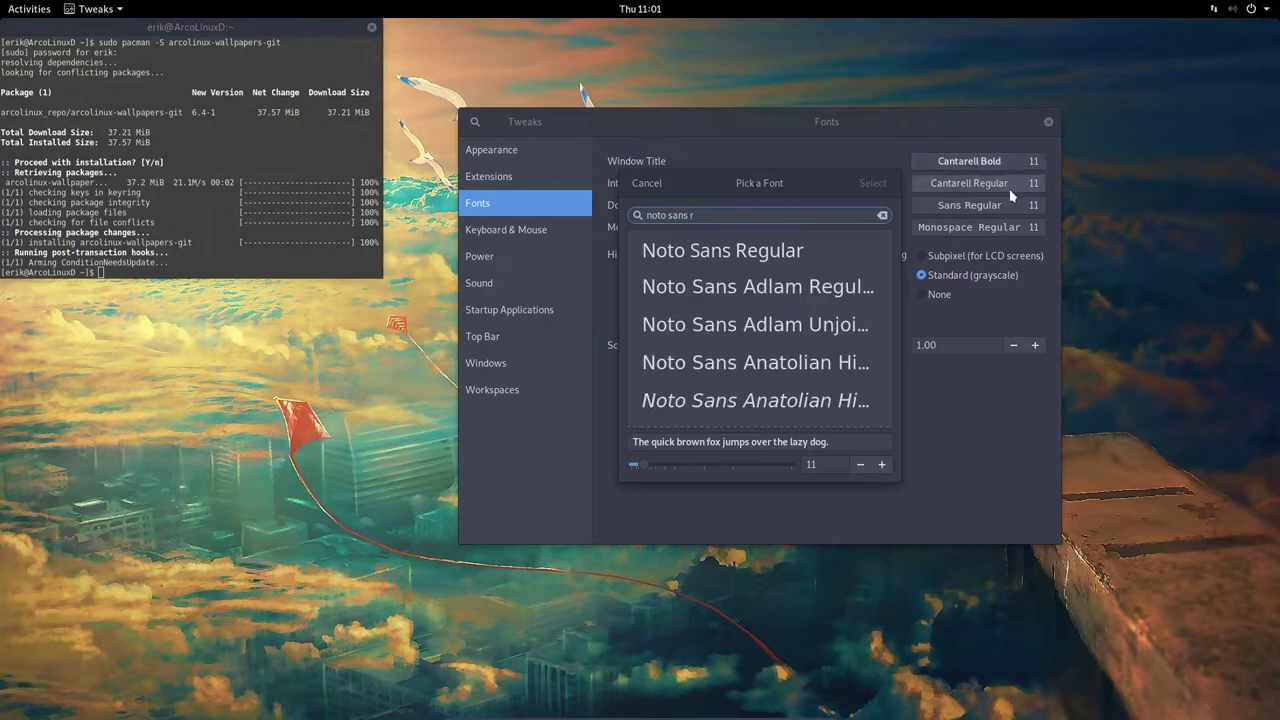
left_click(813, 260)
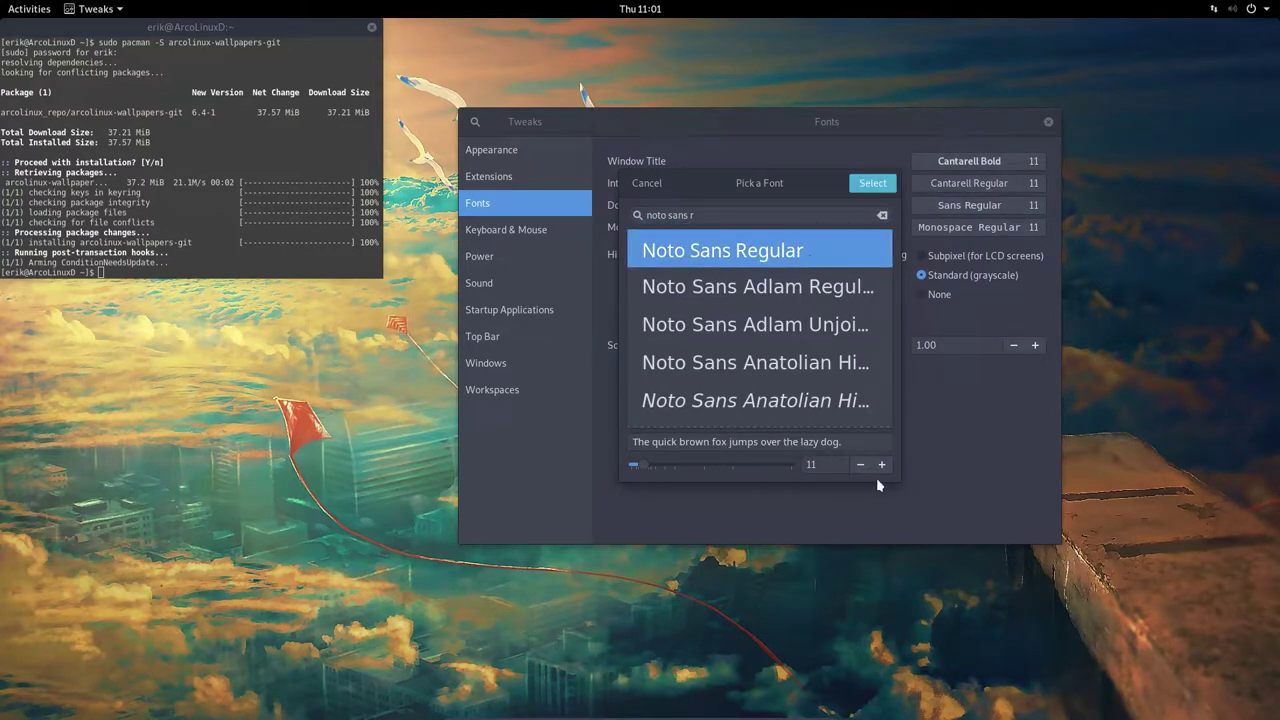
left_click(875, 188)
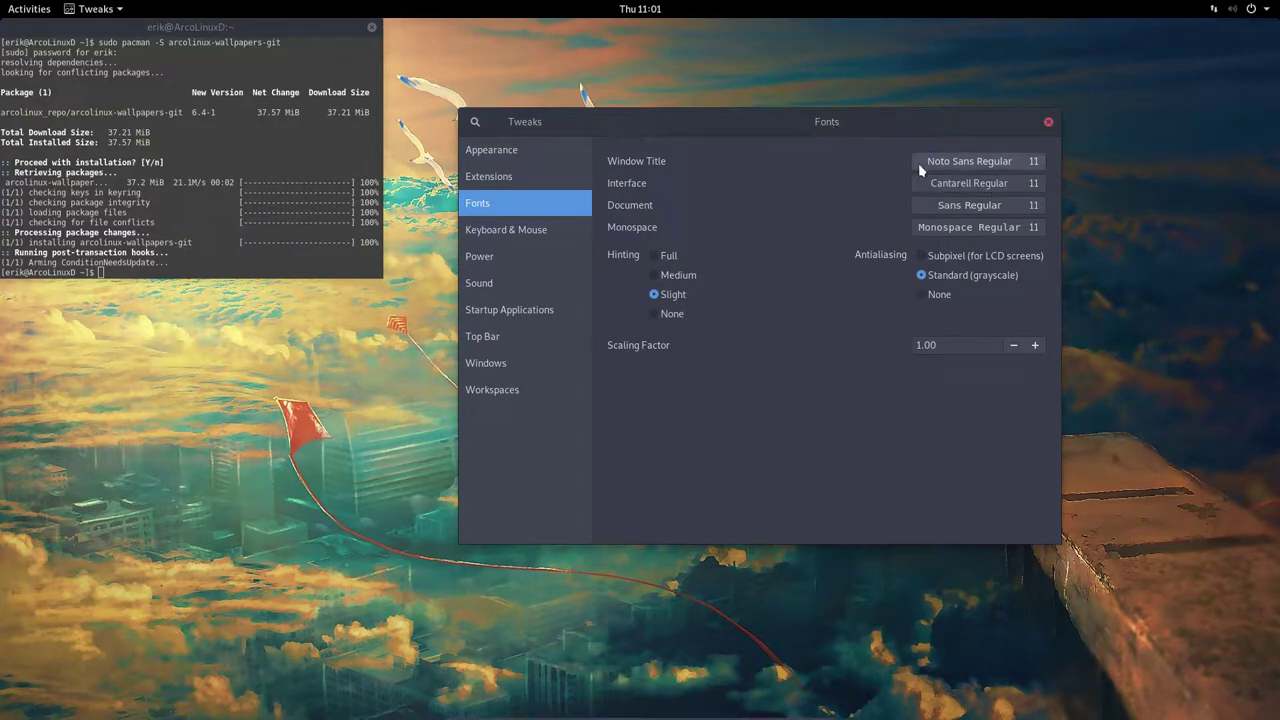
Set the interface font to Noto Sans Regular as well
left_click(971, 185)
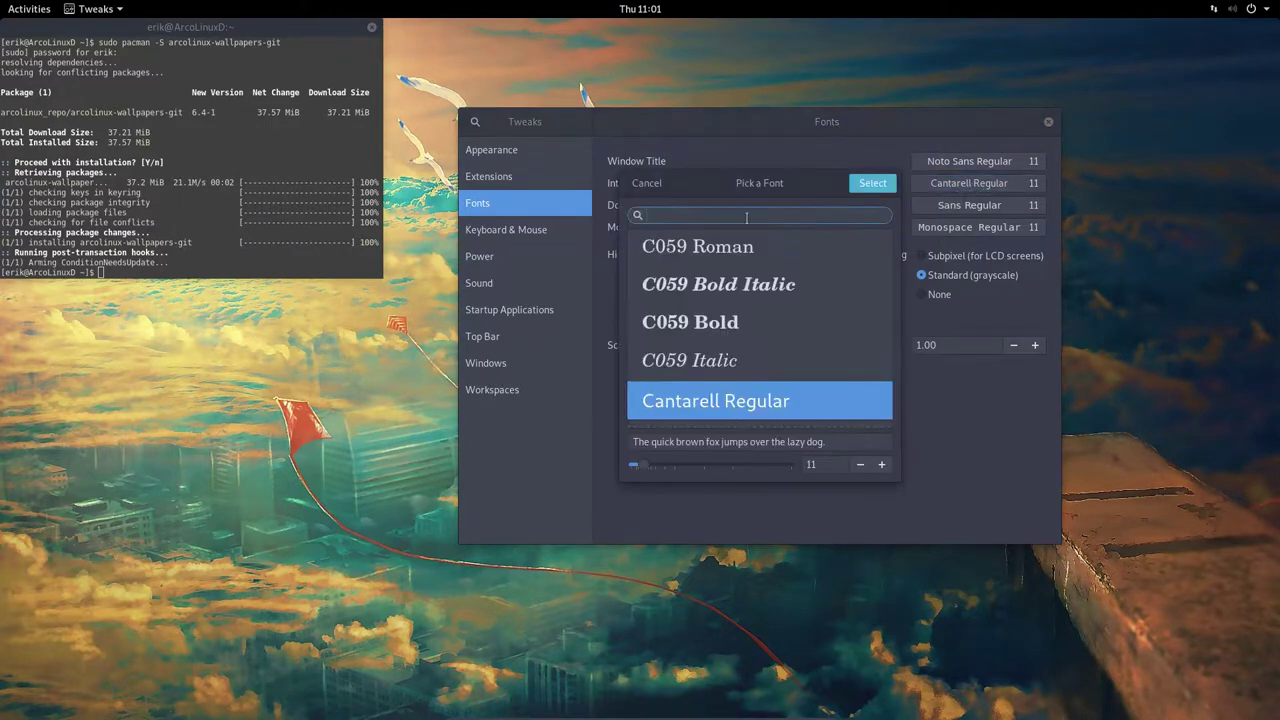
type("noto sans")
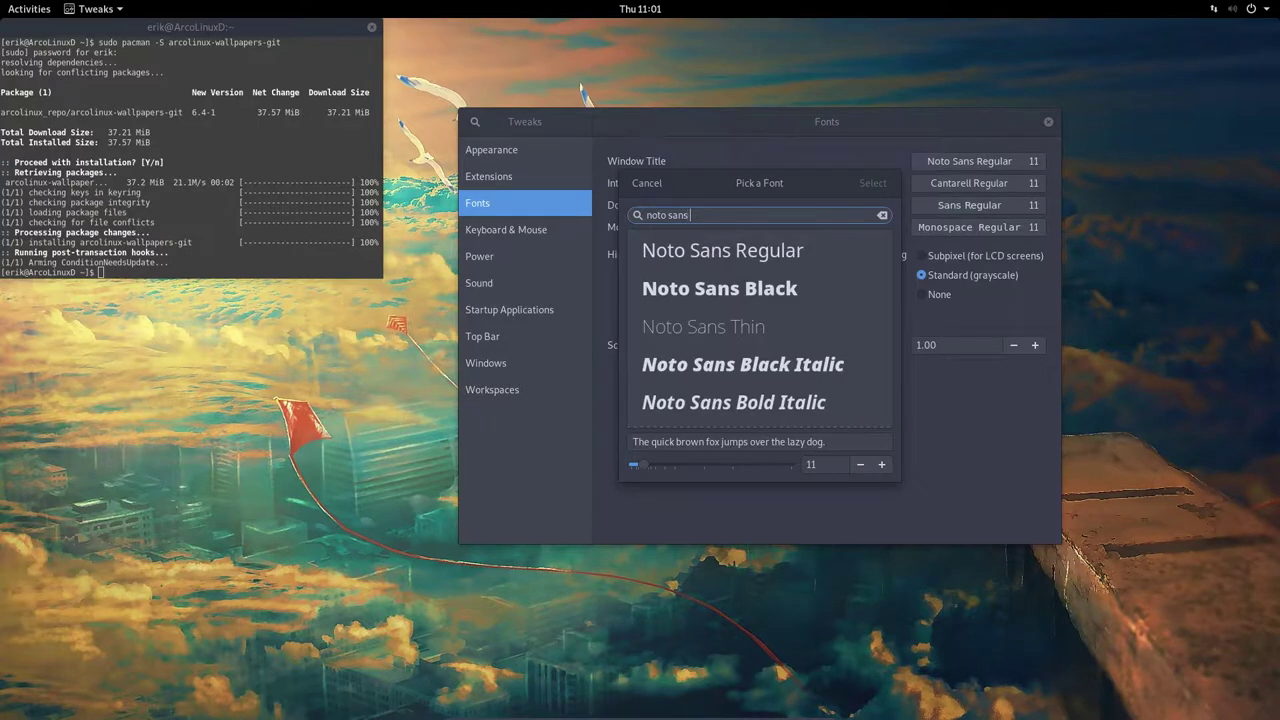
left_click(832, 246)
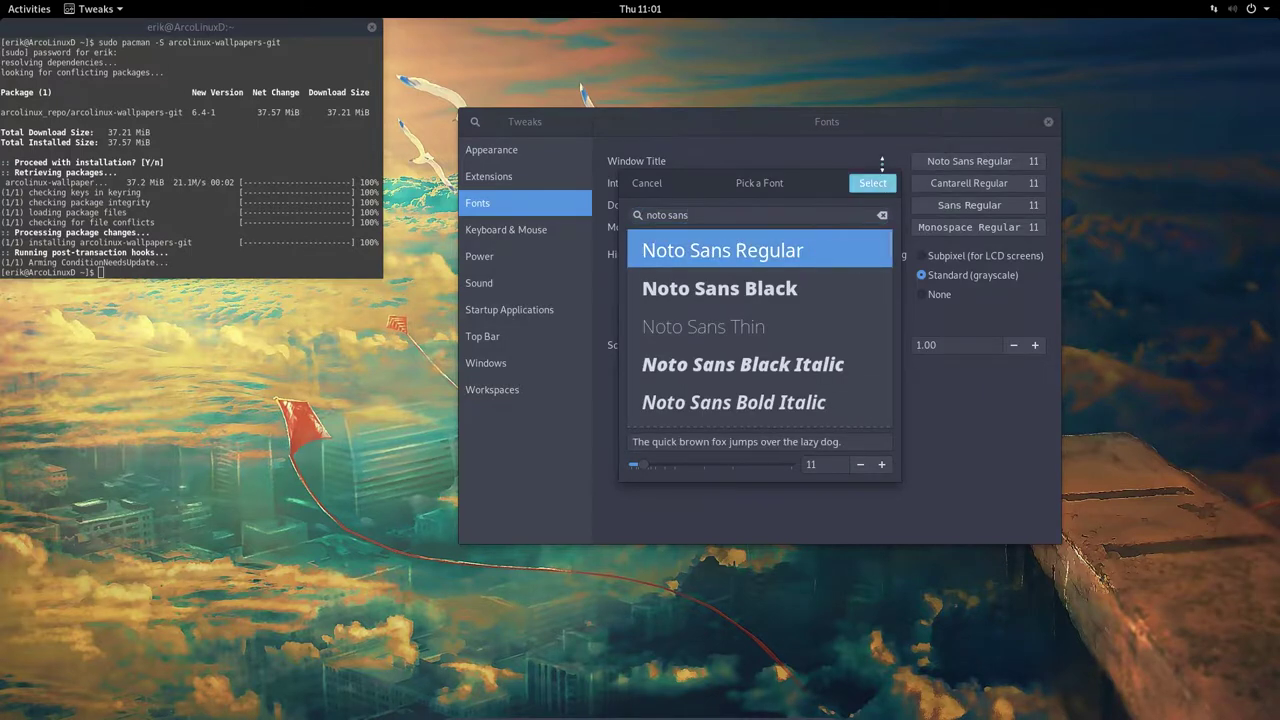
left_click(882, 184)
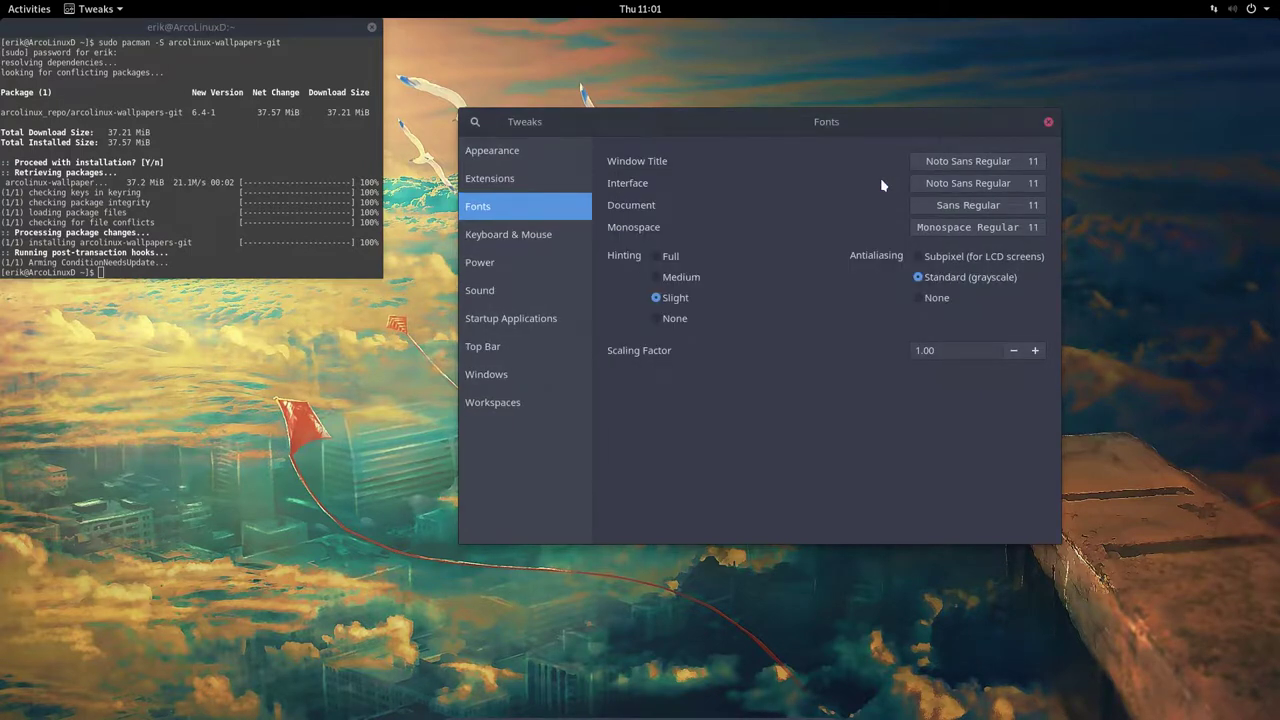
Browse the Tweaks pages from Keyboard & Mouse through Workspaces
left_click(521, 234)
left_click(498, 261)
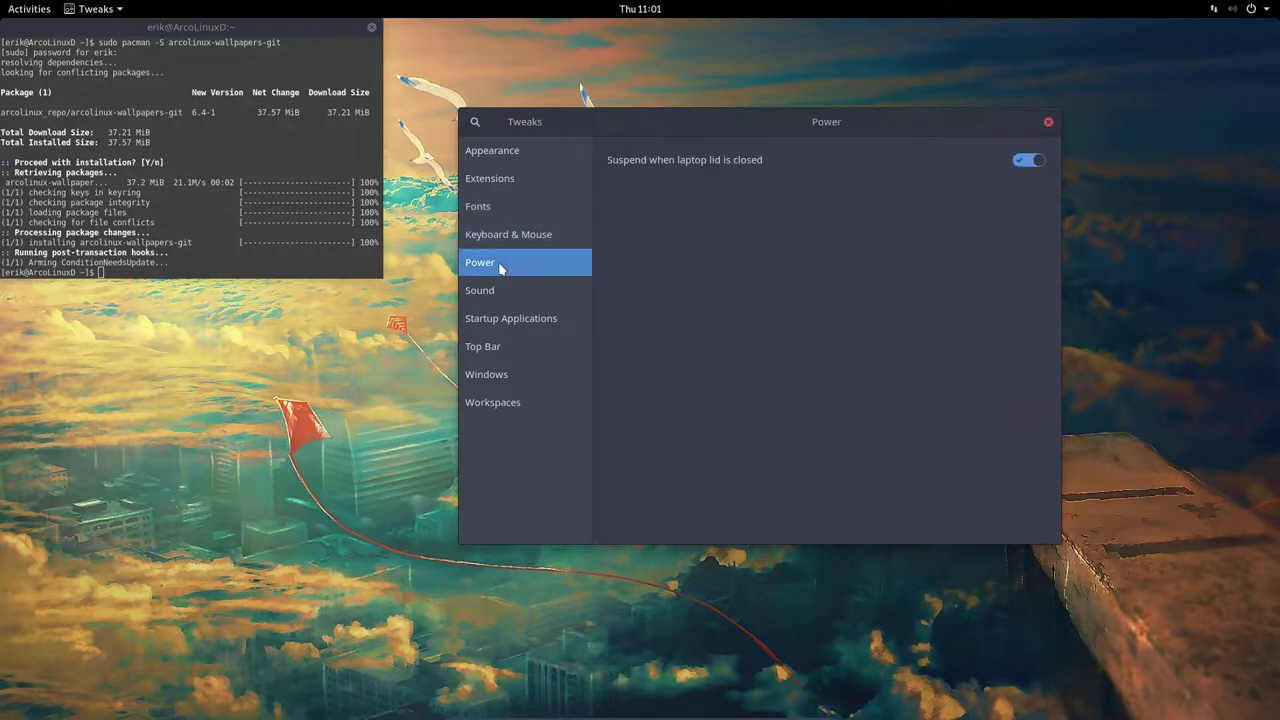
left_click(498, 285)
left_click(506, 320)
left_click(507, 347)
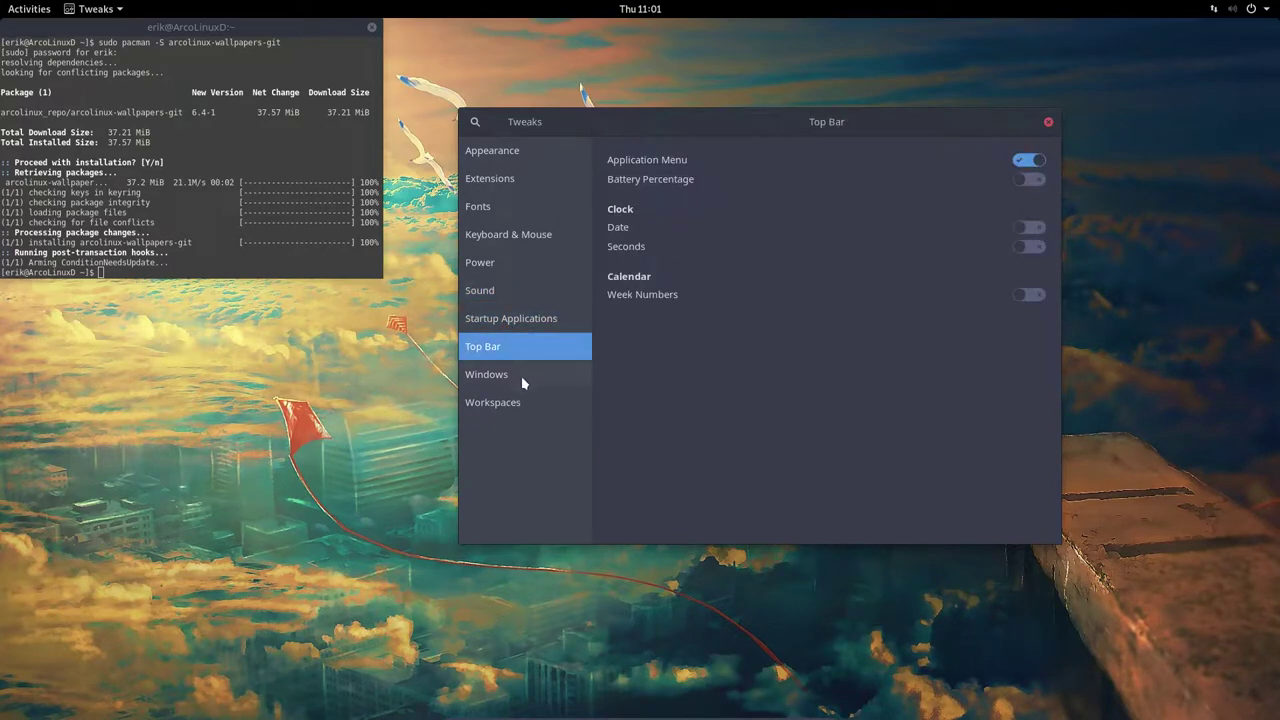
left_click(522, 378)
left_click(553, 405)
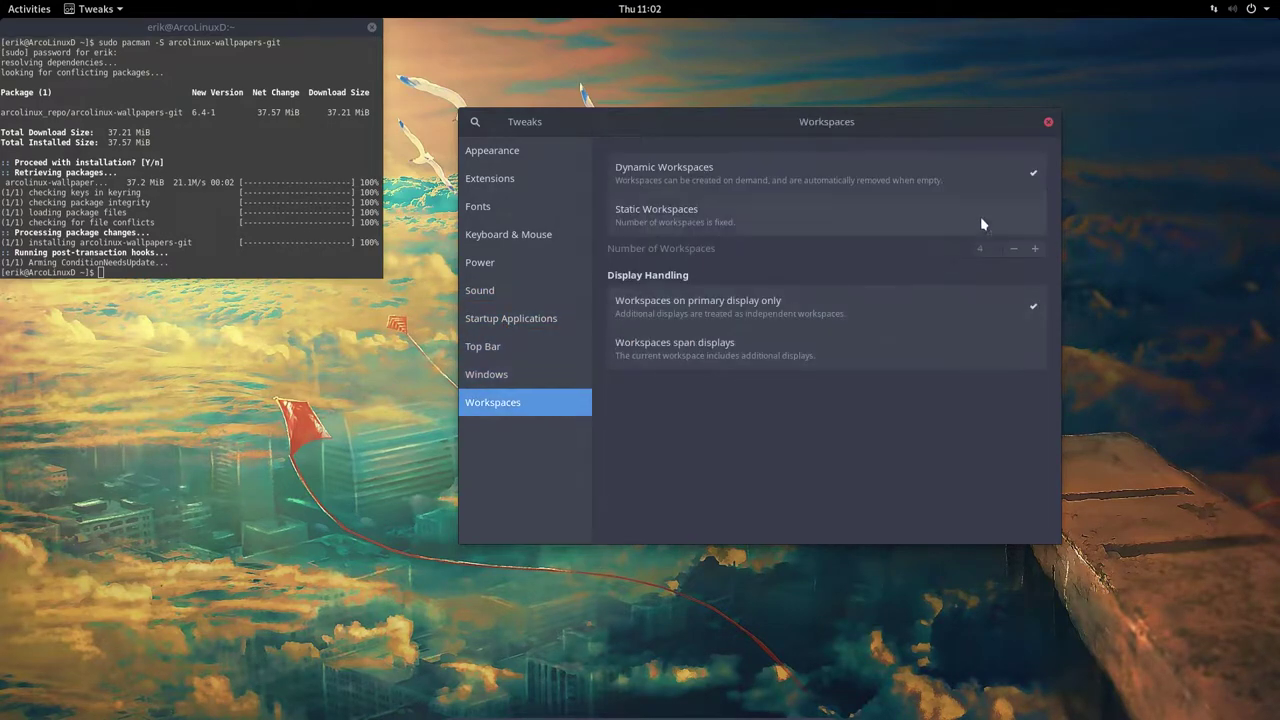
Close Tweaks and the terminal, then bring up the Activities overview
left_click(1048, 122)
left_click(370, 28)
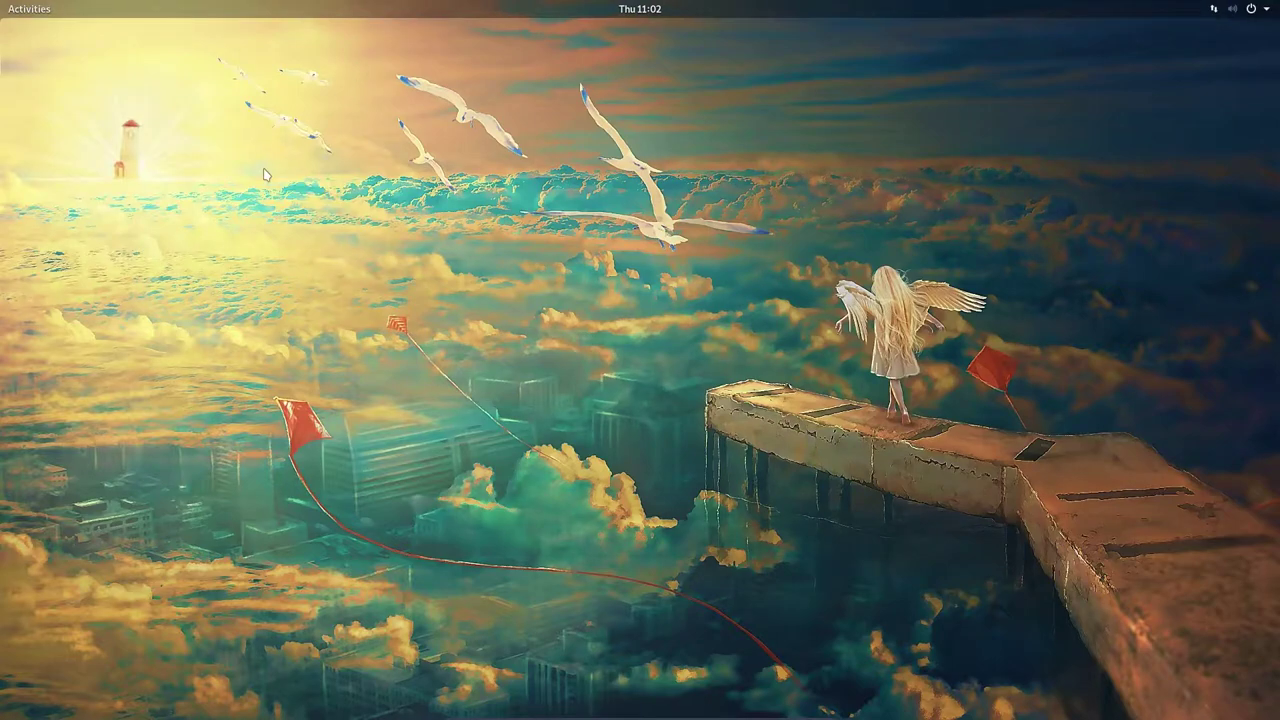
left_click(26, 10)
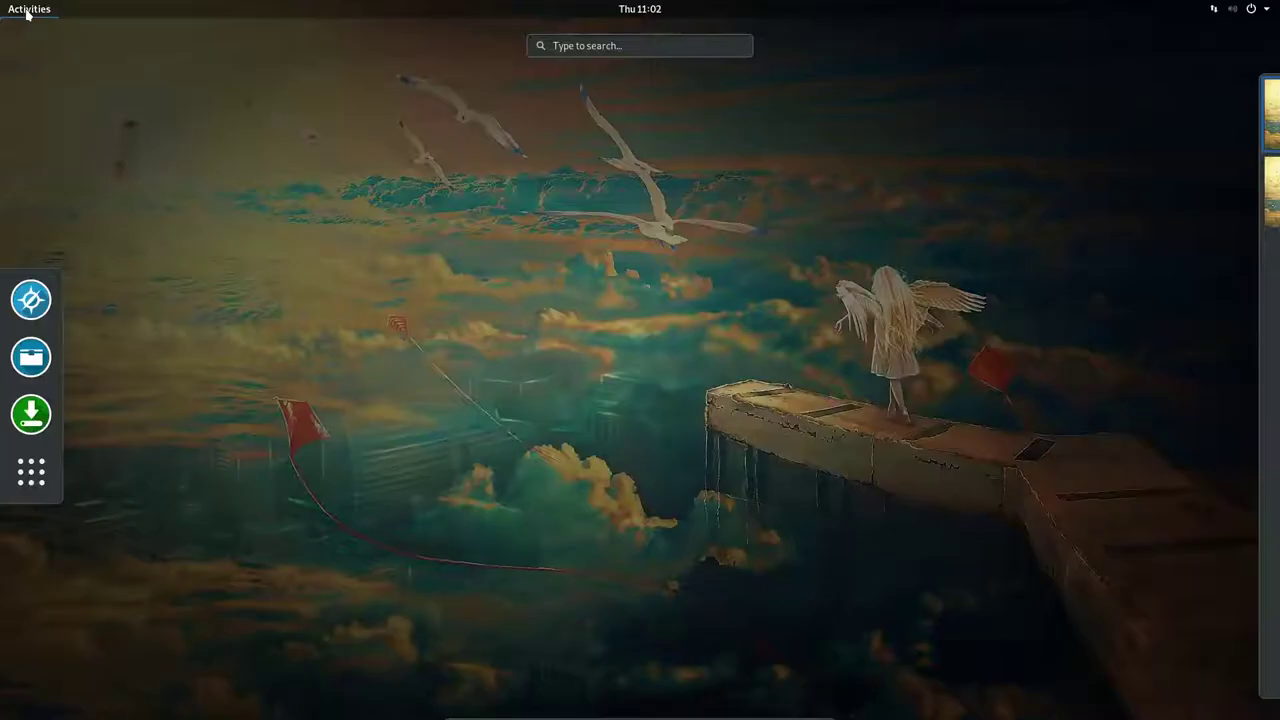
left_click(31, 358)
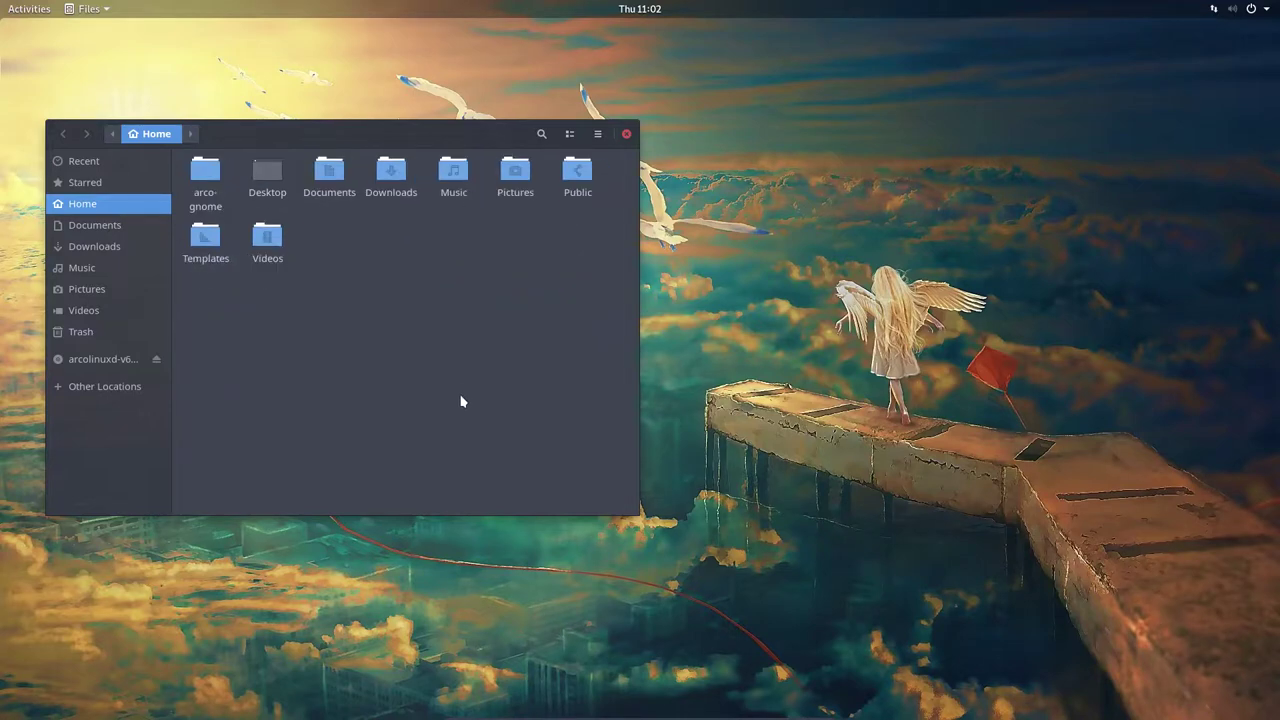
left_click_drag(398, 123, 751, 73)
right_click(838, 270)
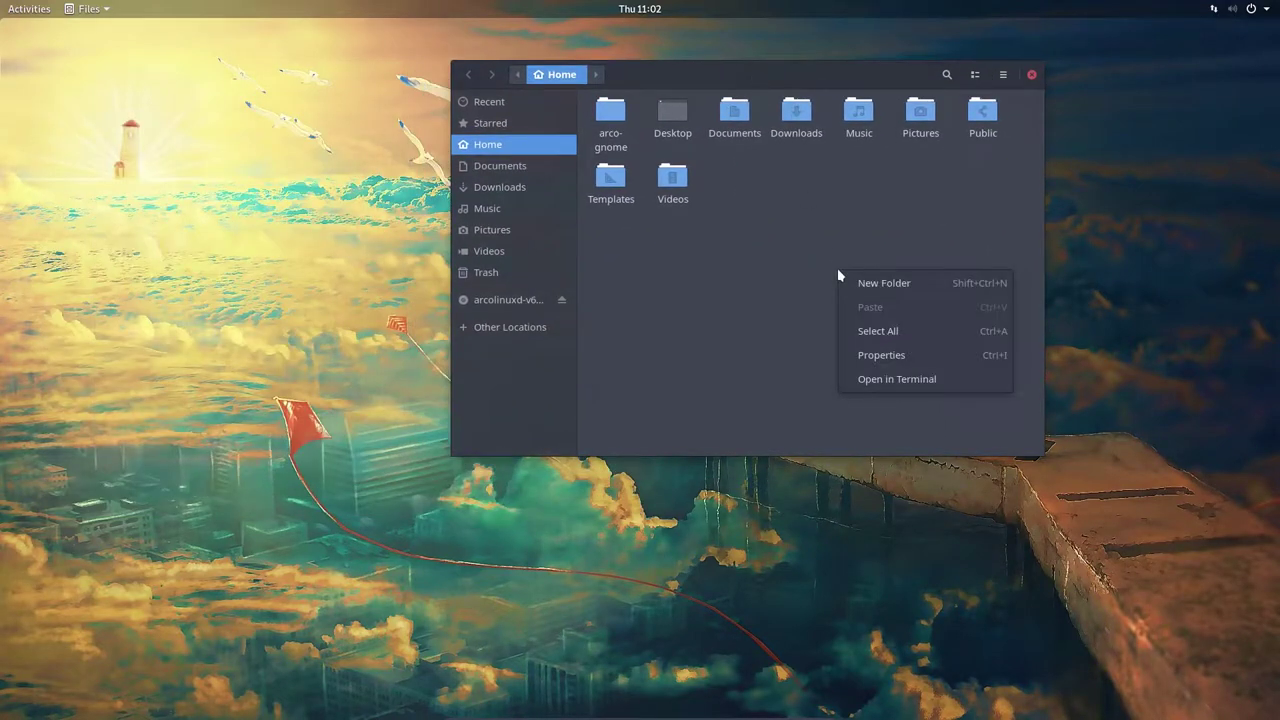
left_click(898, 378)
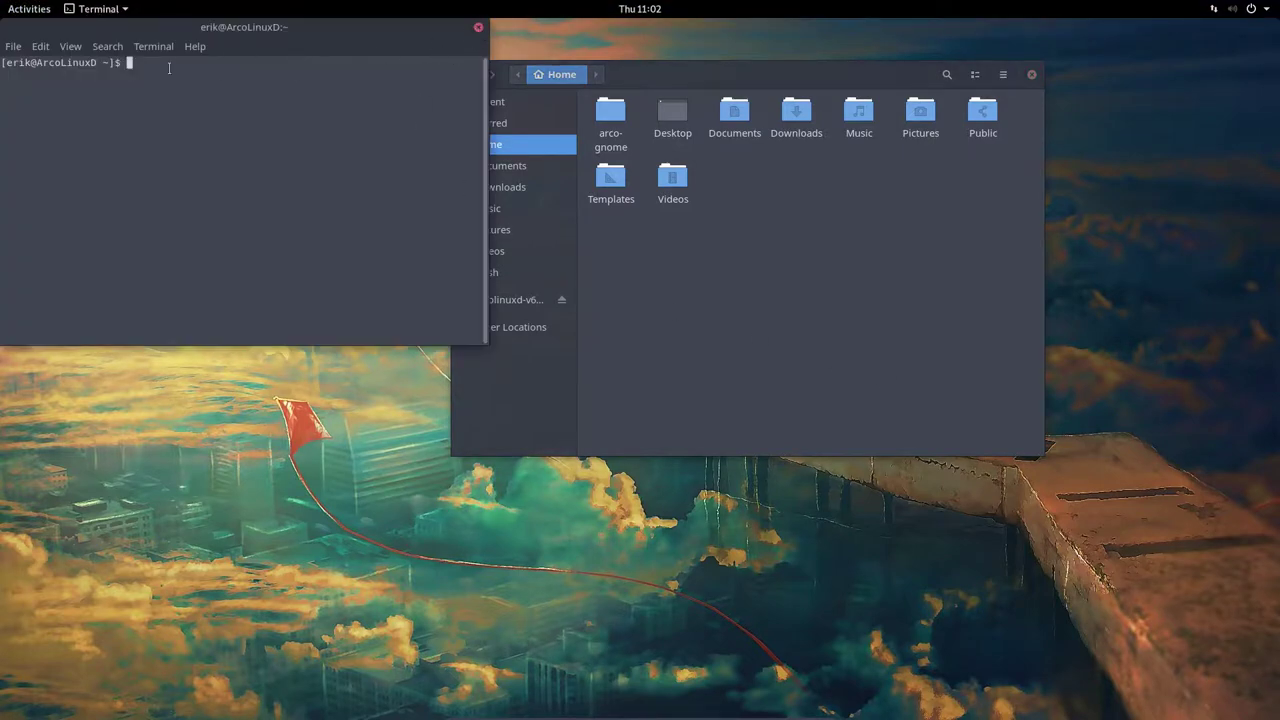
left_click(40, 46)
left_click(73, 157)
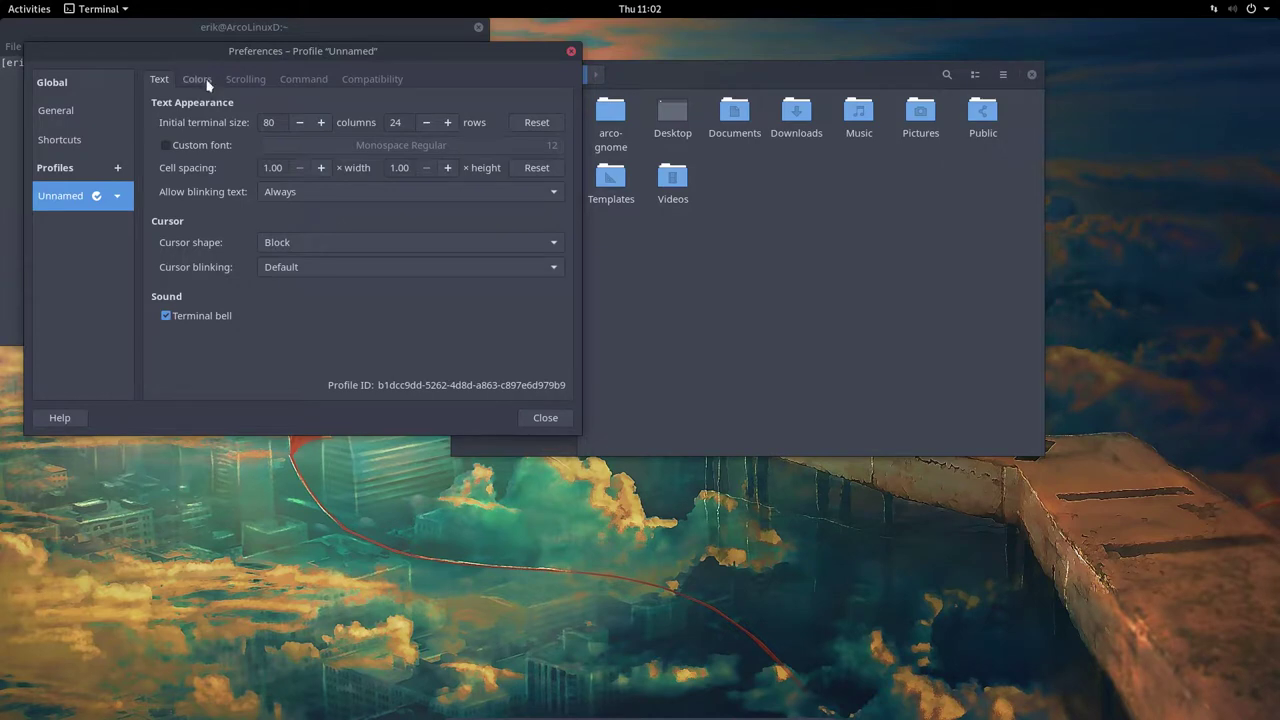
left_click(203, 82)
left_click(246, 82)
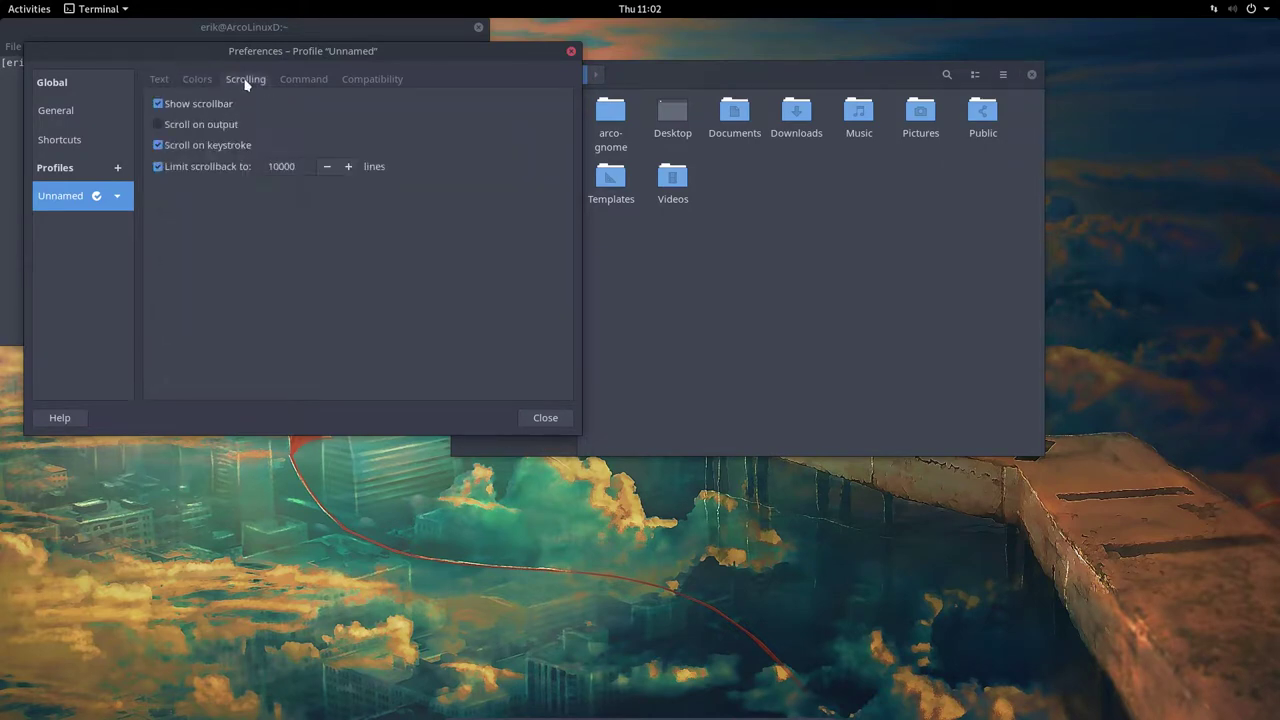
left_click(207, 106)
left_click(220, 146)
left_click(210, 172)
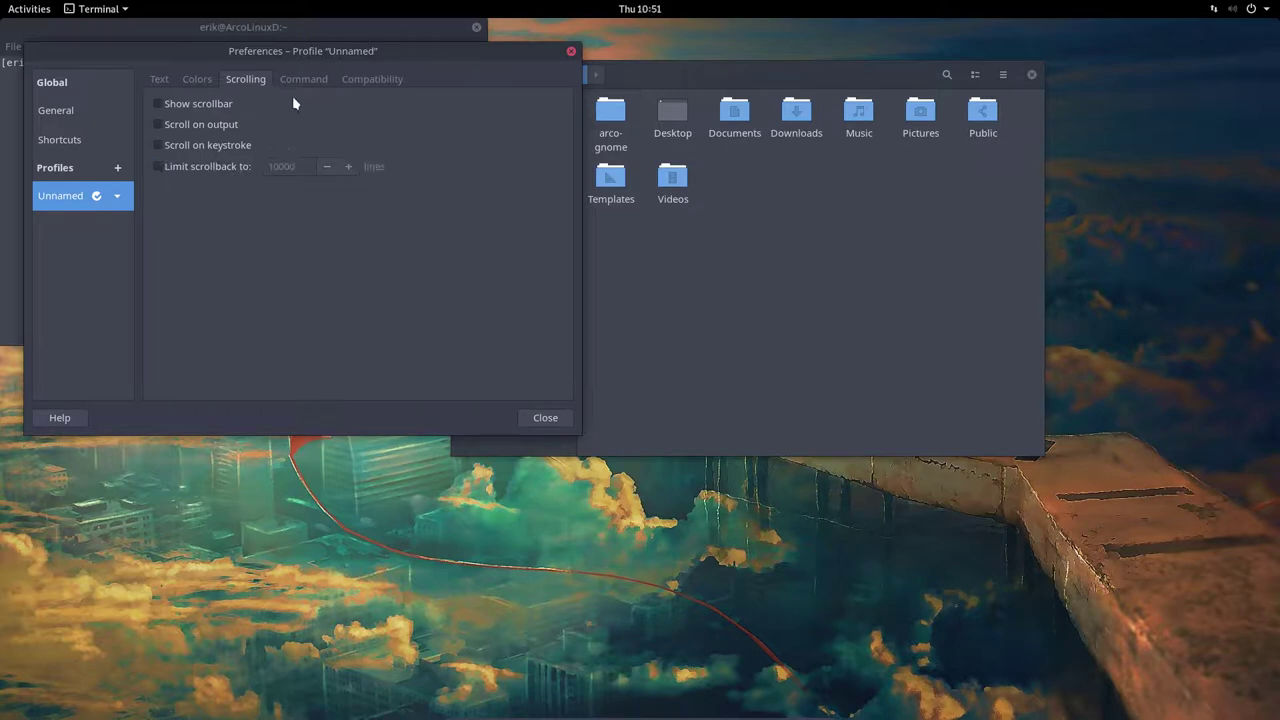
left_click(303, 79)
left_click(361, 82)
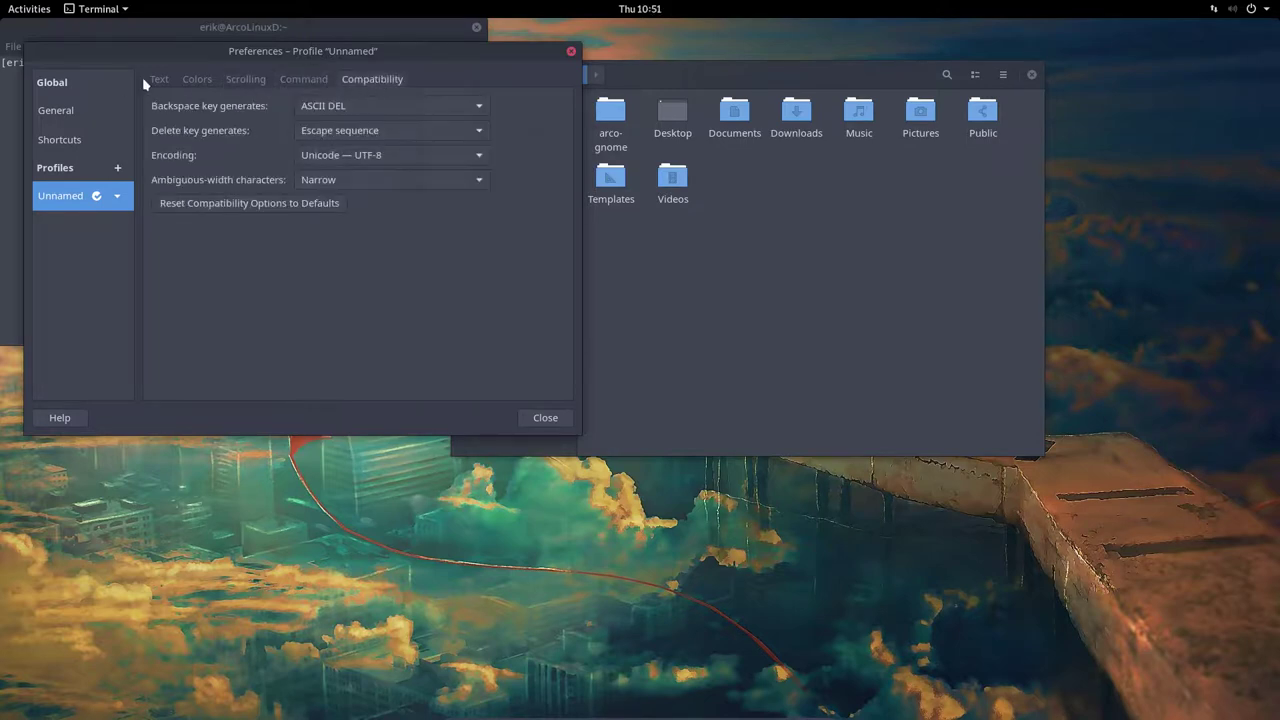
left_click(148, 80)
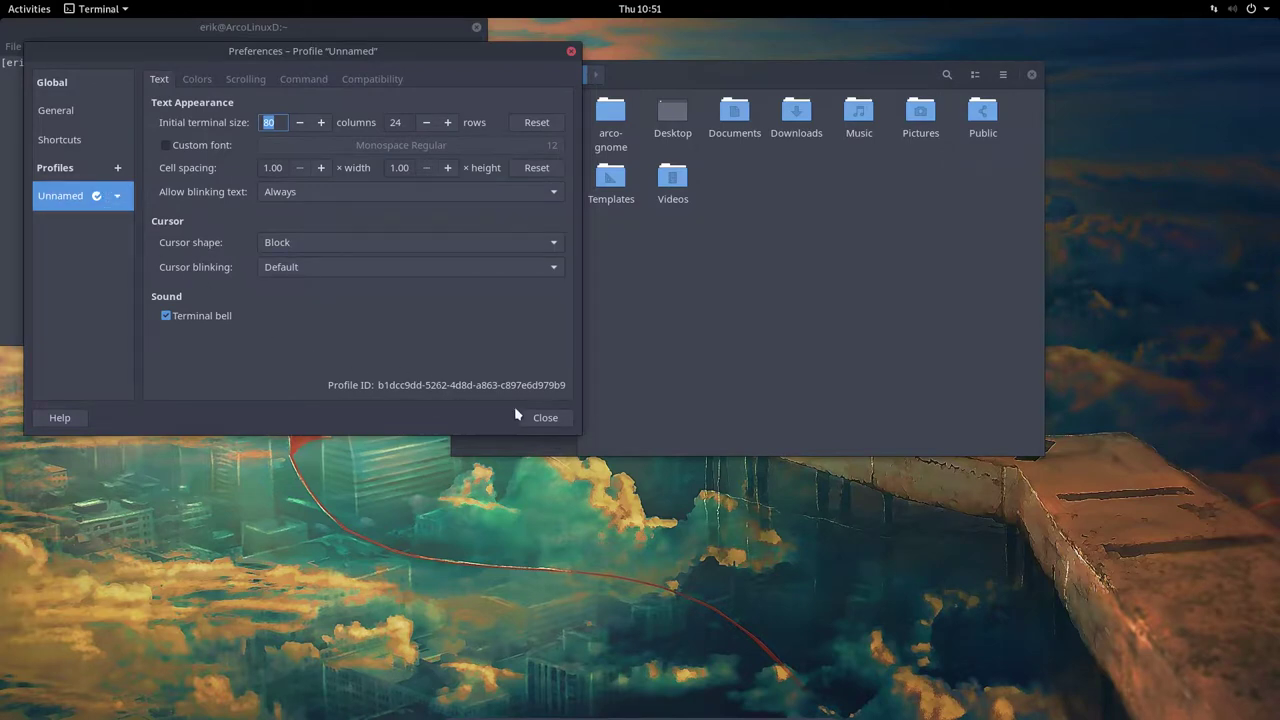
left_click(545, 417)
left_click(50, 47)
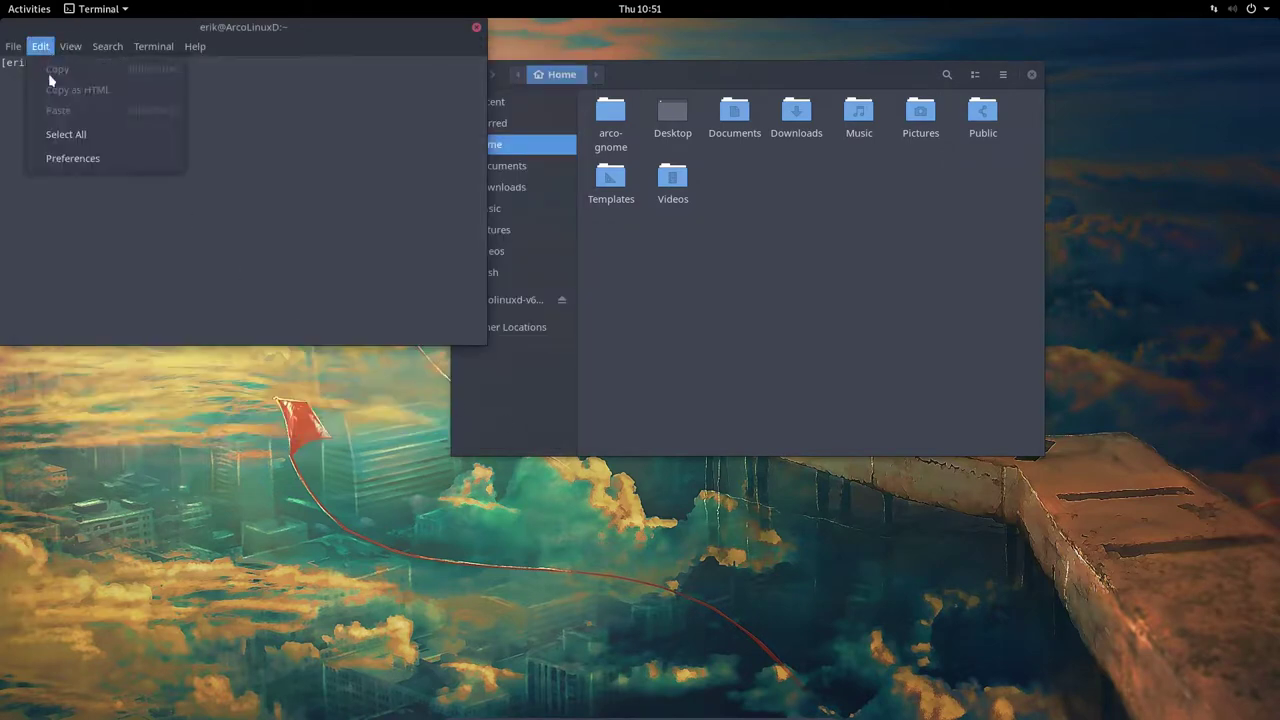
left_click(57, 157)
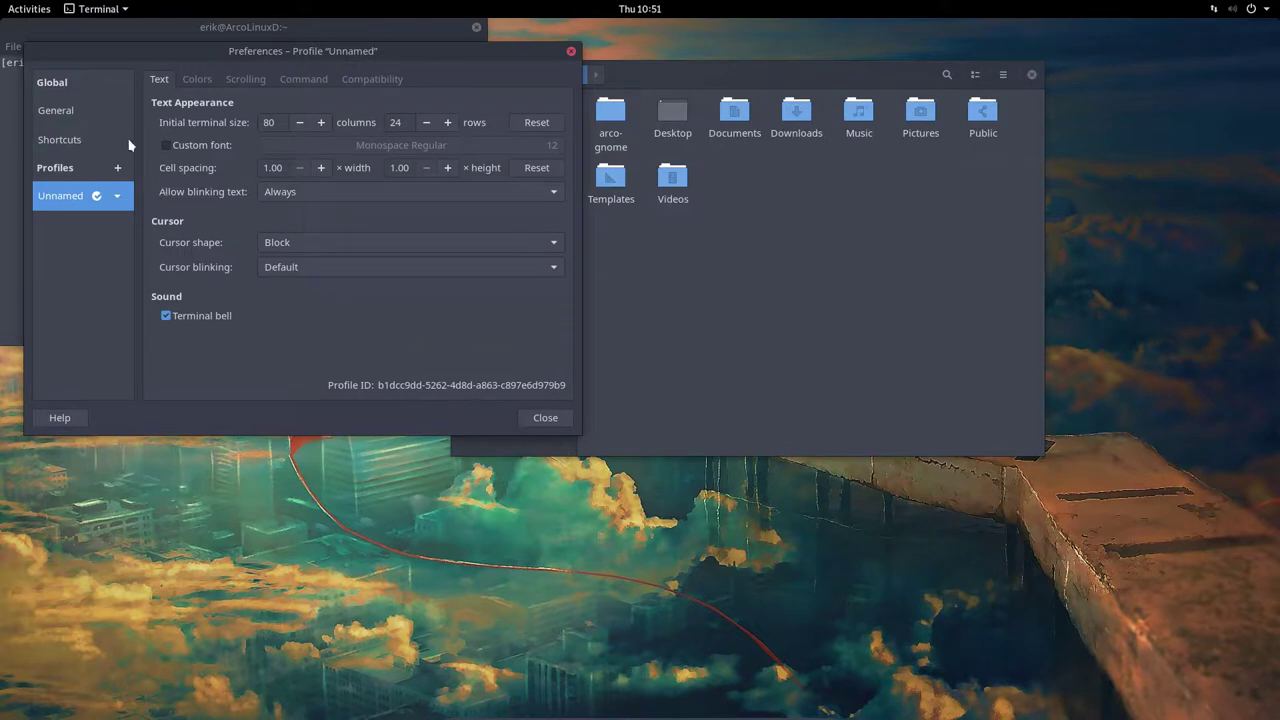
left_click(62, 110)
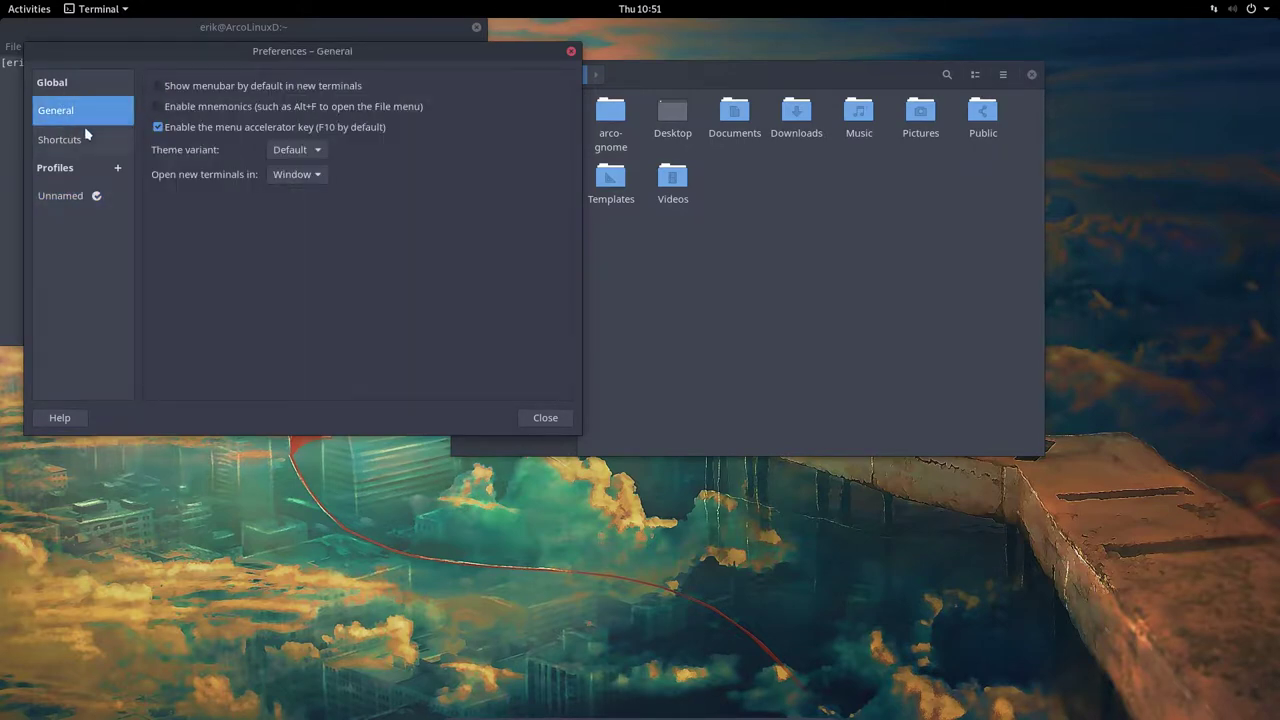
left_click(72, 139)
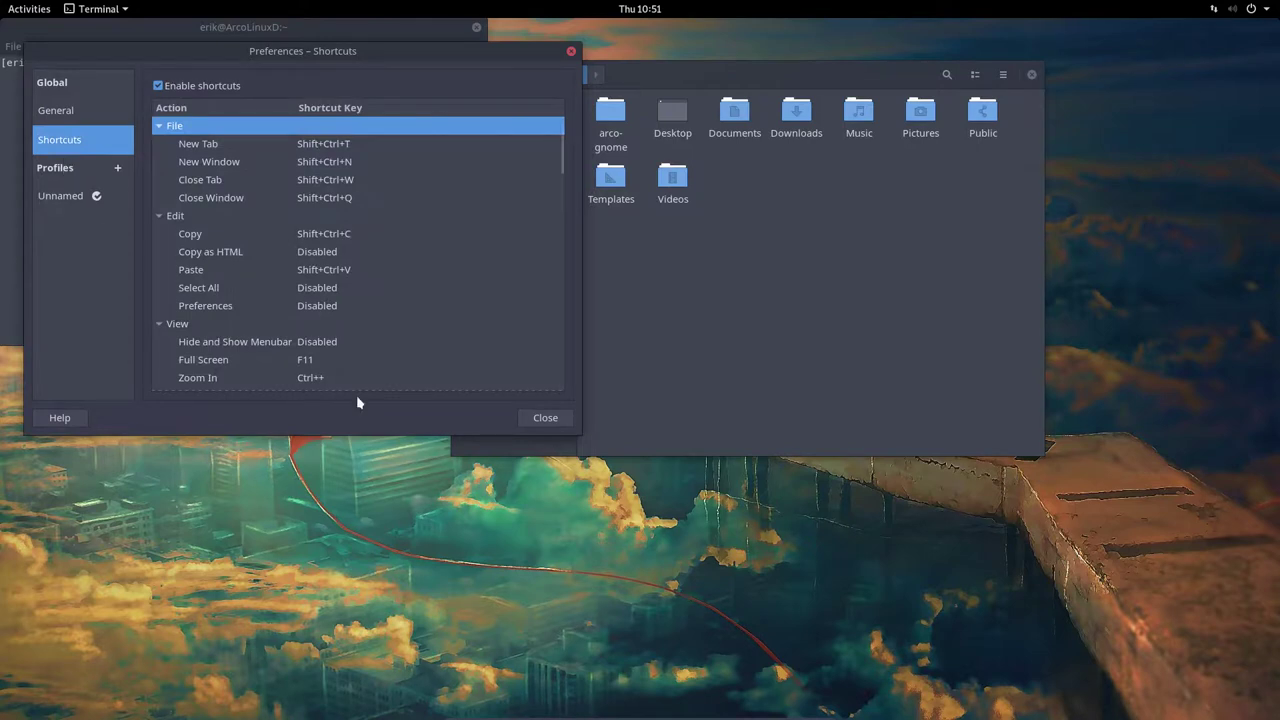
left_click(514, 411)
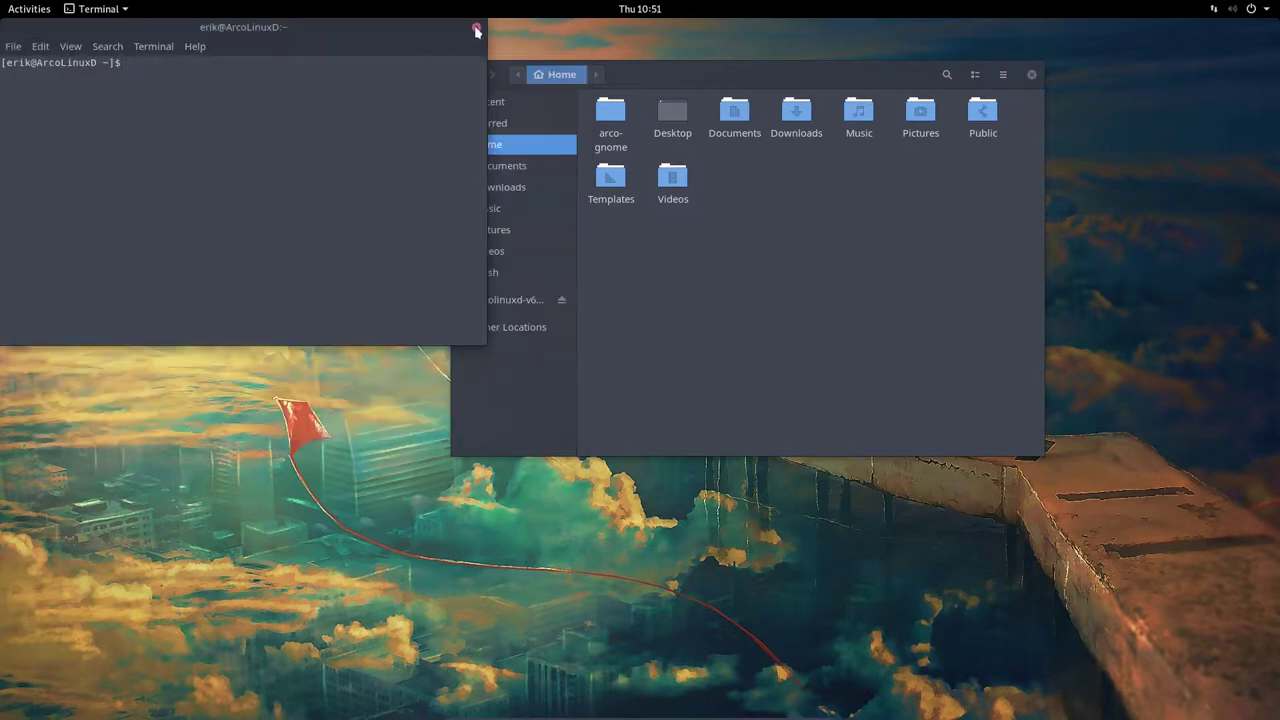
Replace the old terminal with a new one opened in the Home folder and run neofetch
left_click(477, 29)
right_click(656, 289)
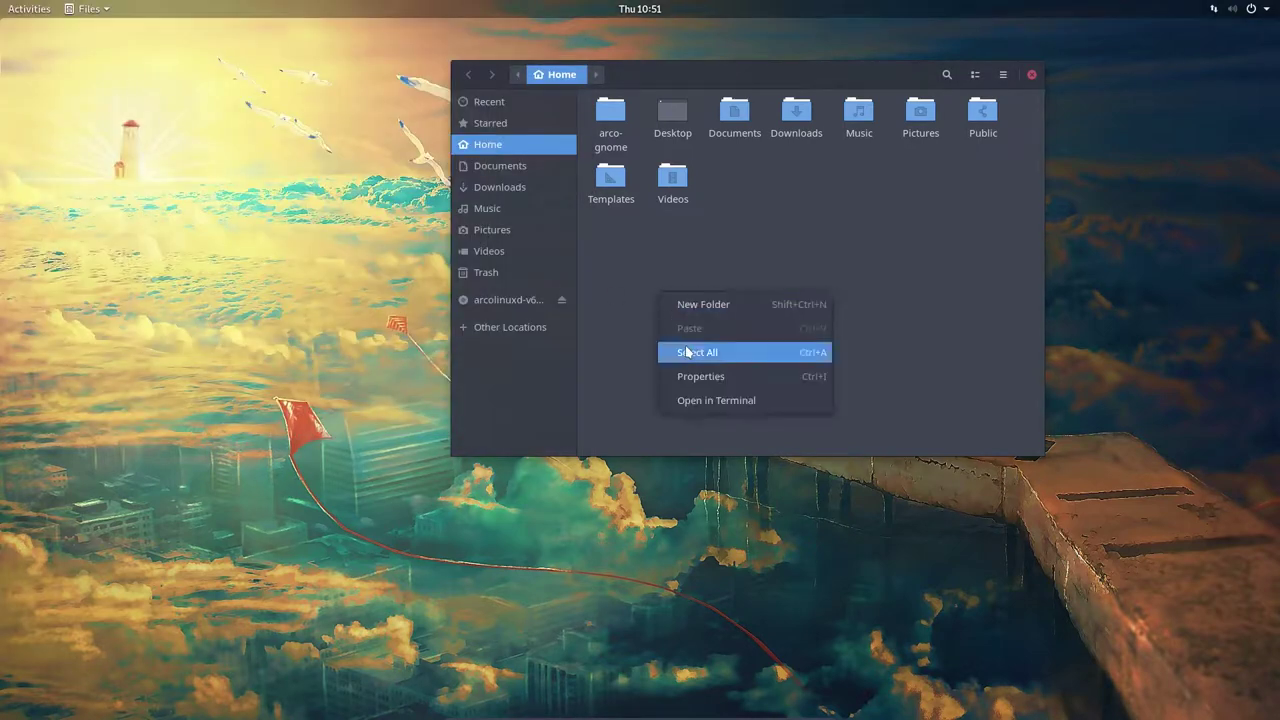
left_click(711, 402)
left_click_drag(237, 29, 436, 277)
type("scr")
key("BackSpace")
key("BackSpace")
key("BackSpace")
type("n")
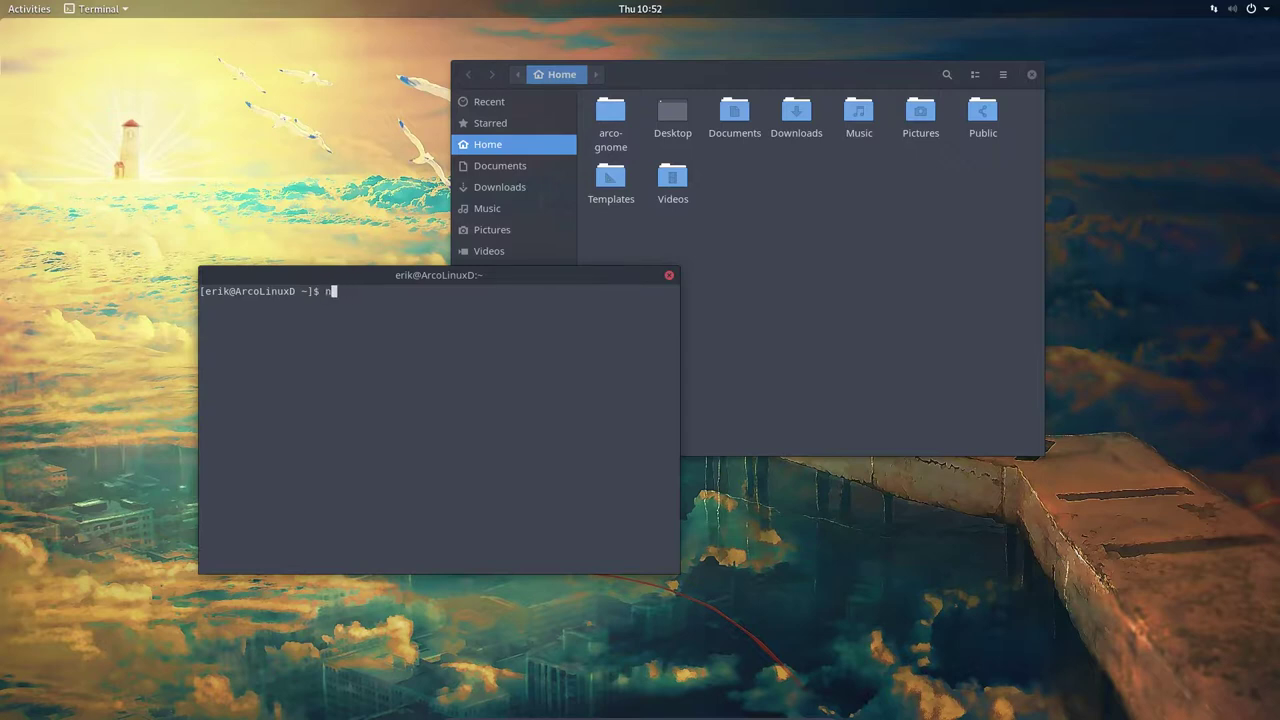
type("eofetch")
key("Return")
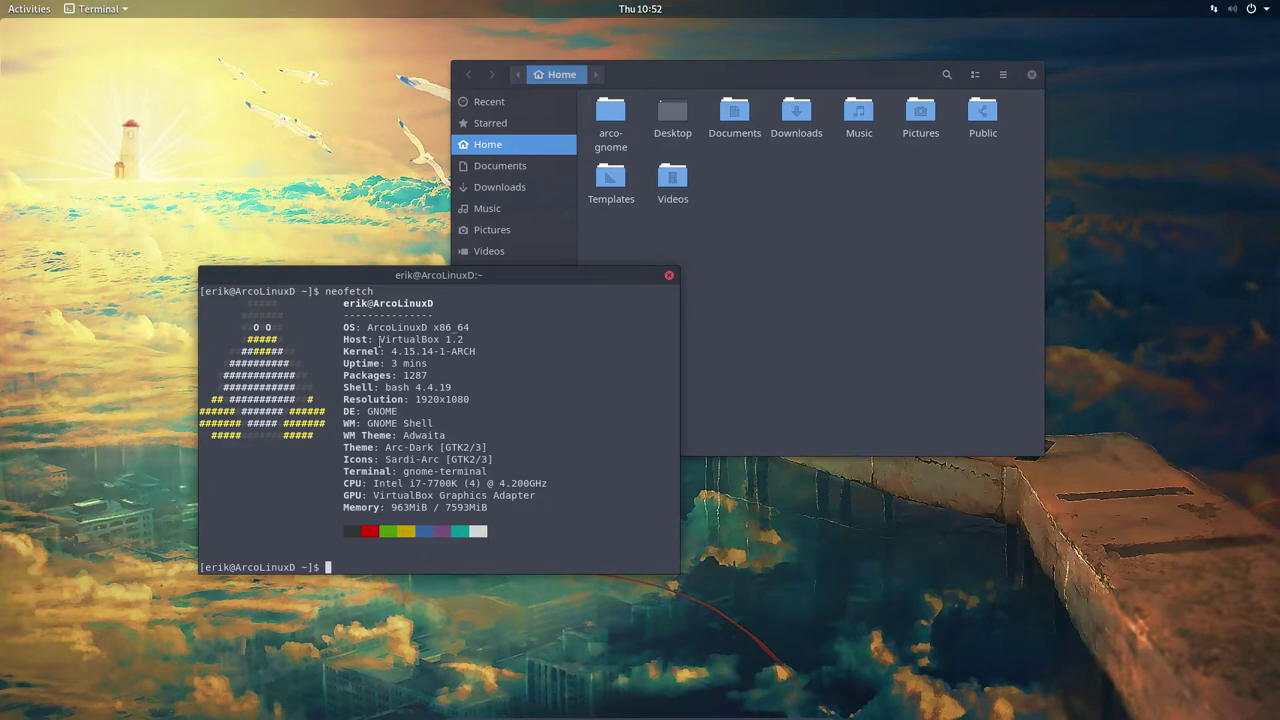
Close the terminal and the Files window, leaving the bare desktop
left_click(697, 232)
left_click_drag(432, 276, 322, 204)
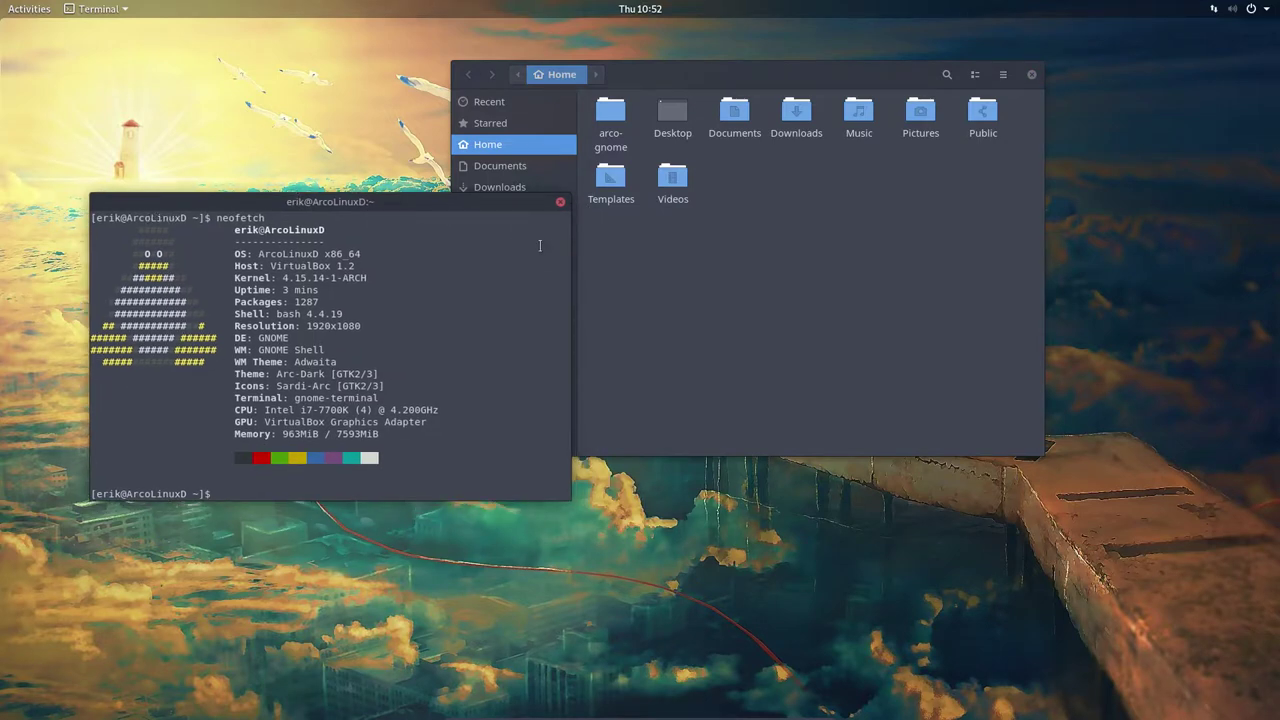
left_click(560, 201)
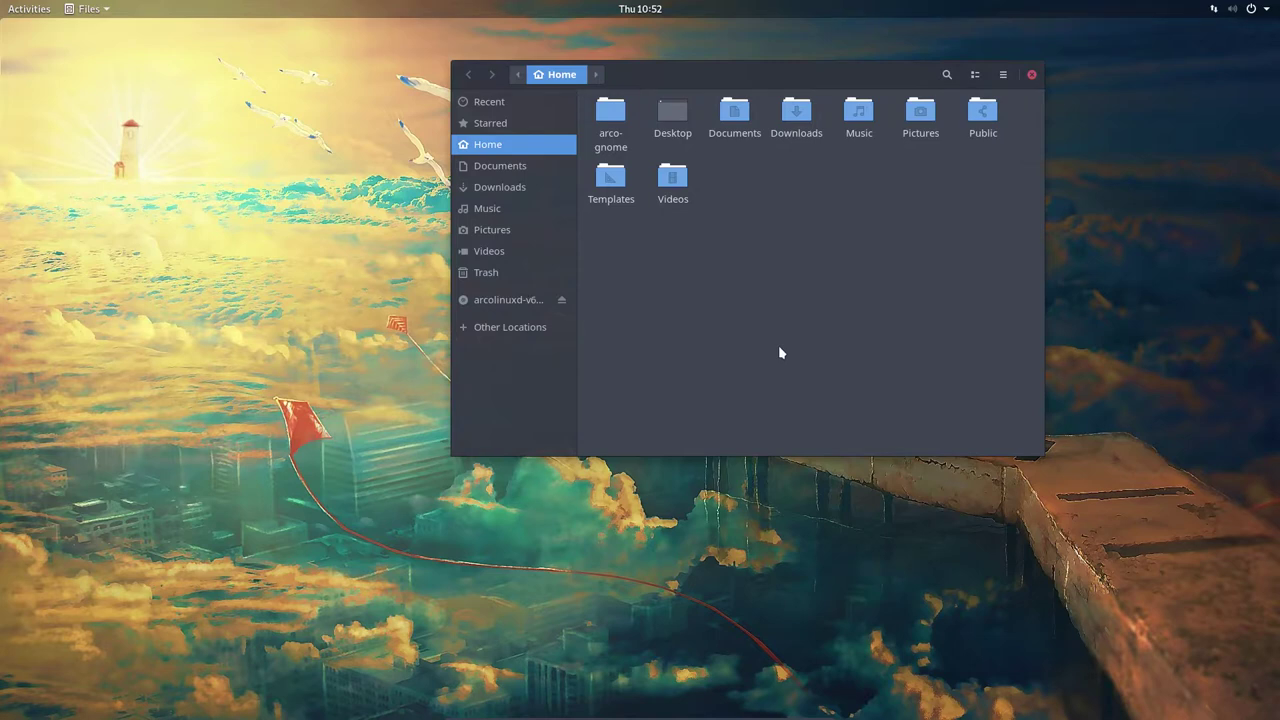
left_click(1010, 76)
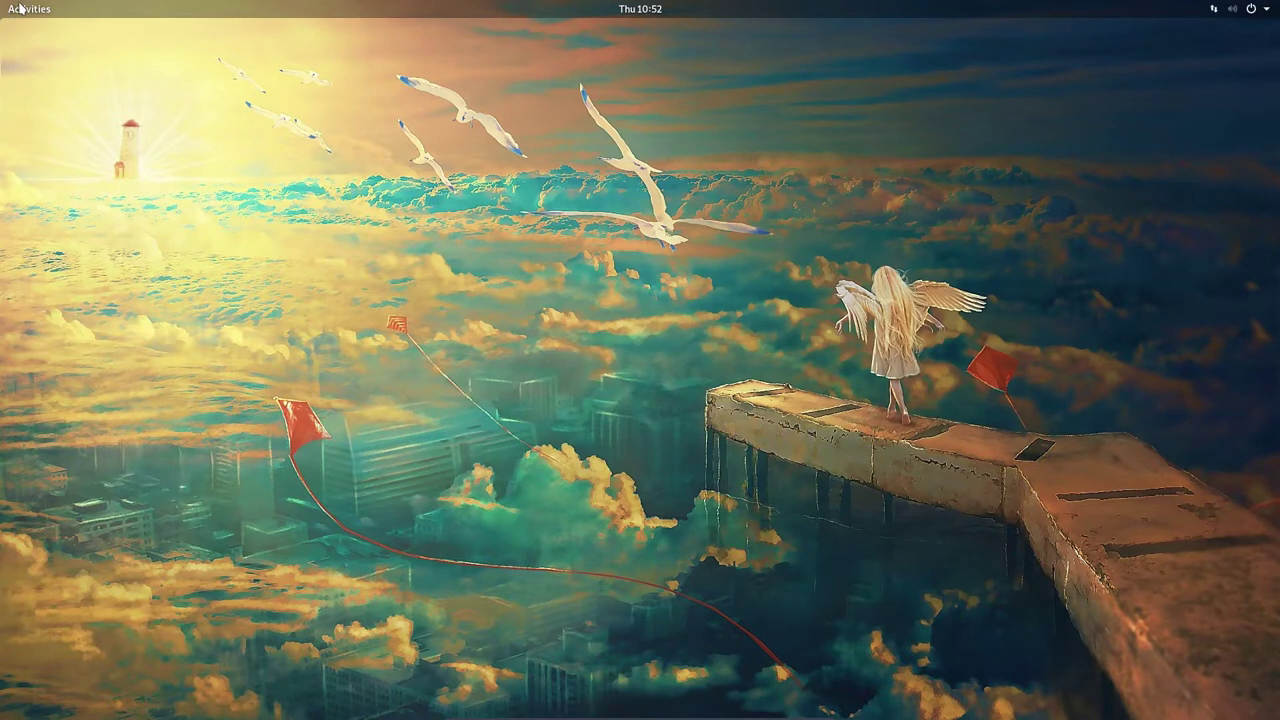
Scroll through the installed applications grid, peek into Utilities, then exit the overview
key("super")
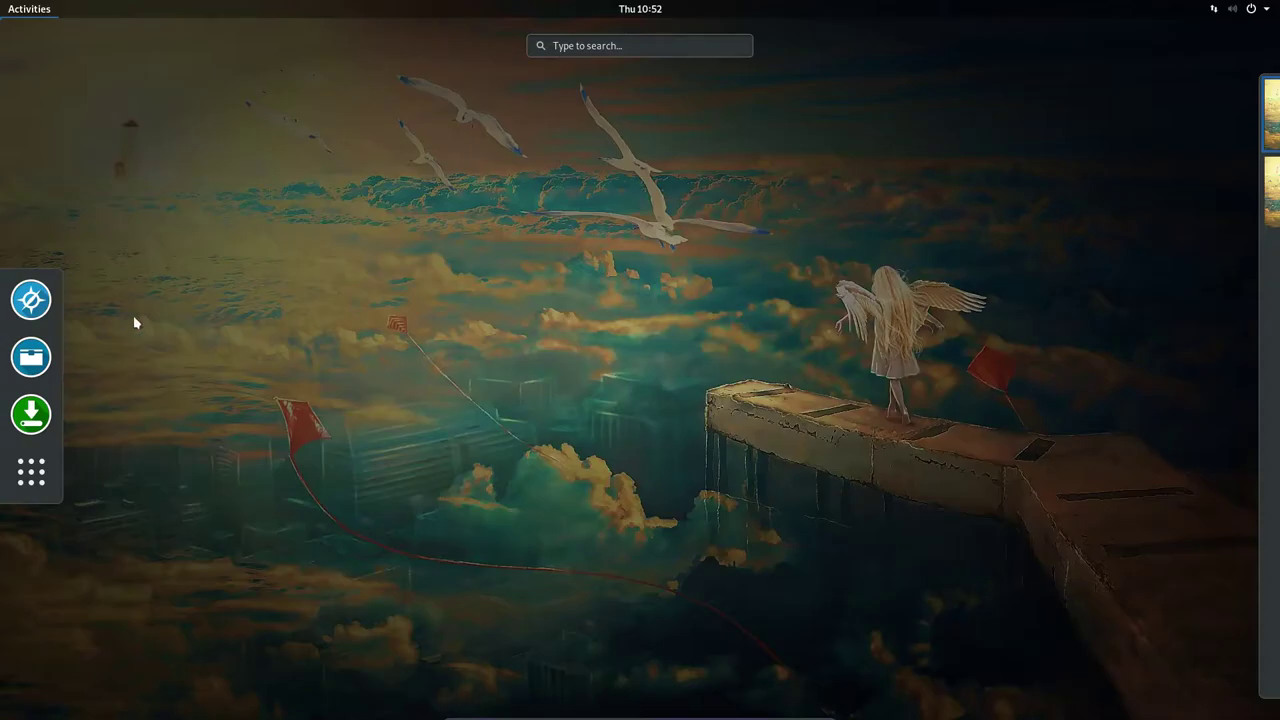
left_click(31, 472)
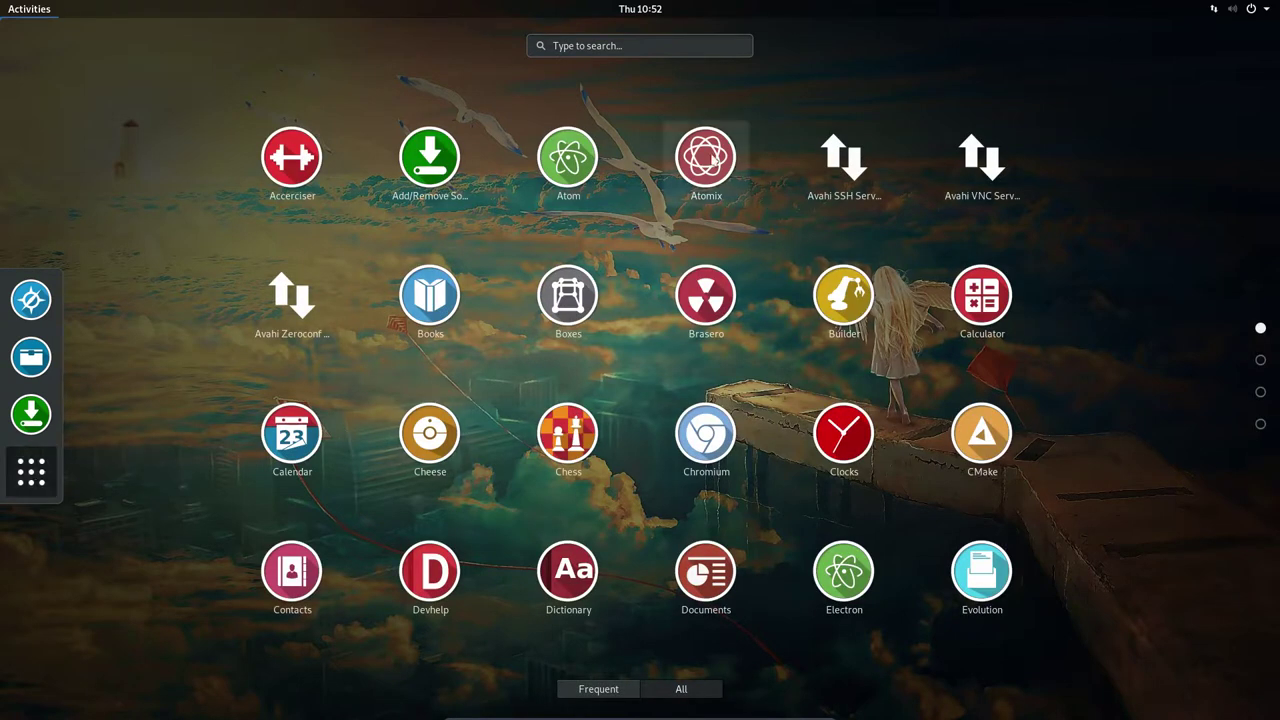
scroll(766, 440, "down", 2)
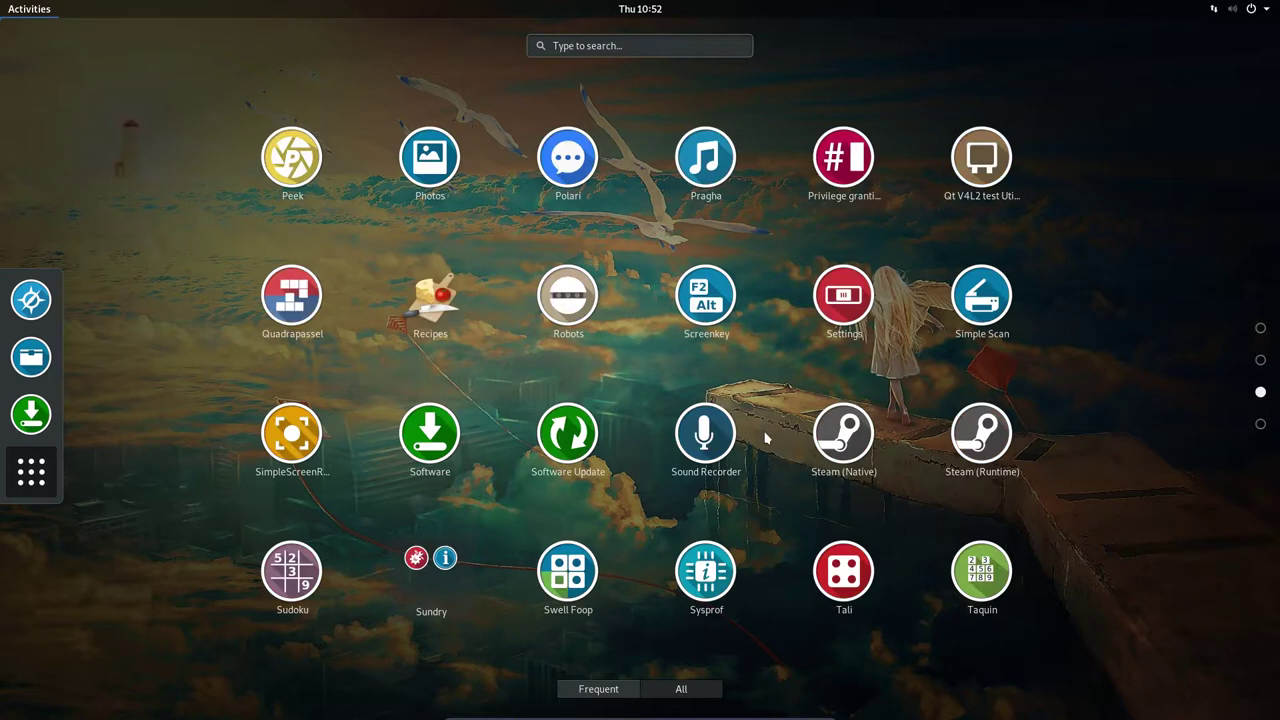
scroll(766, 440, "down", 1)
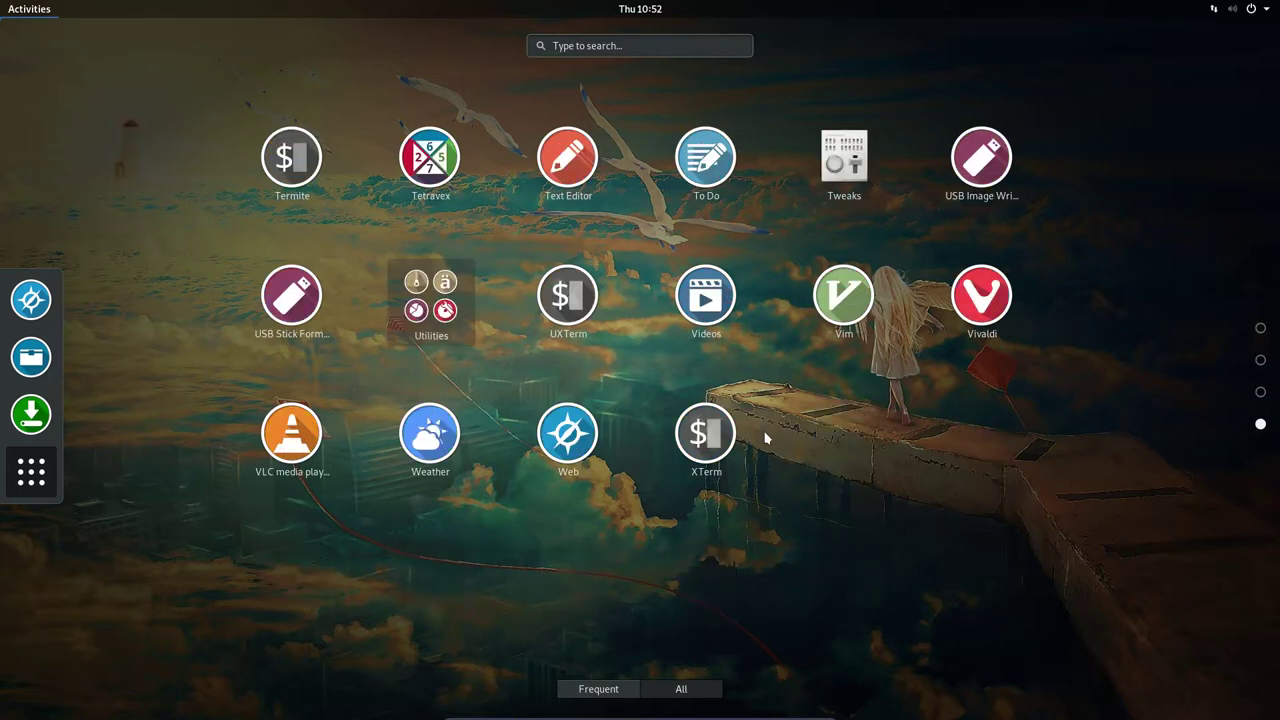
left_click(414, 279)
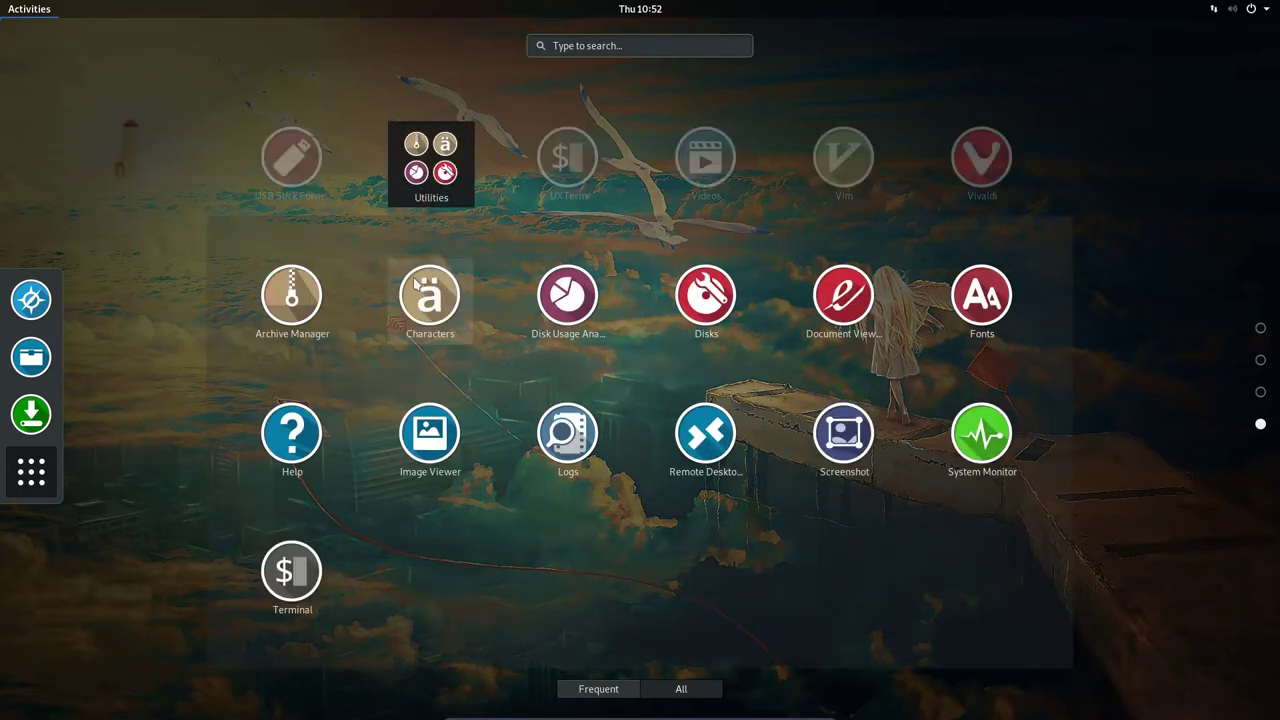
left_click(648, 547)
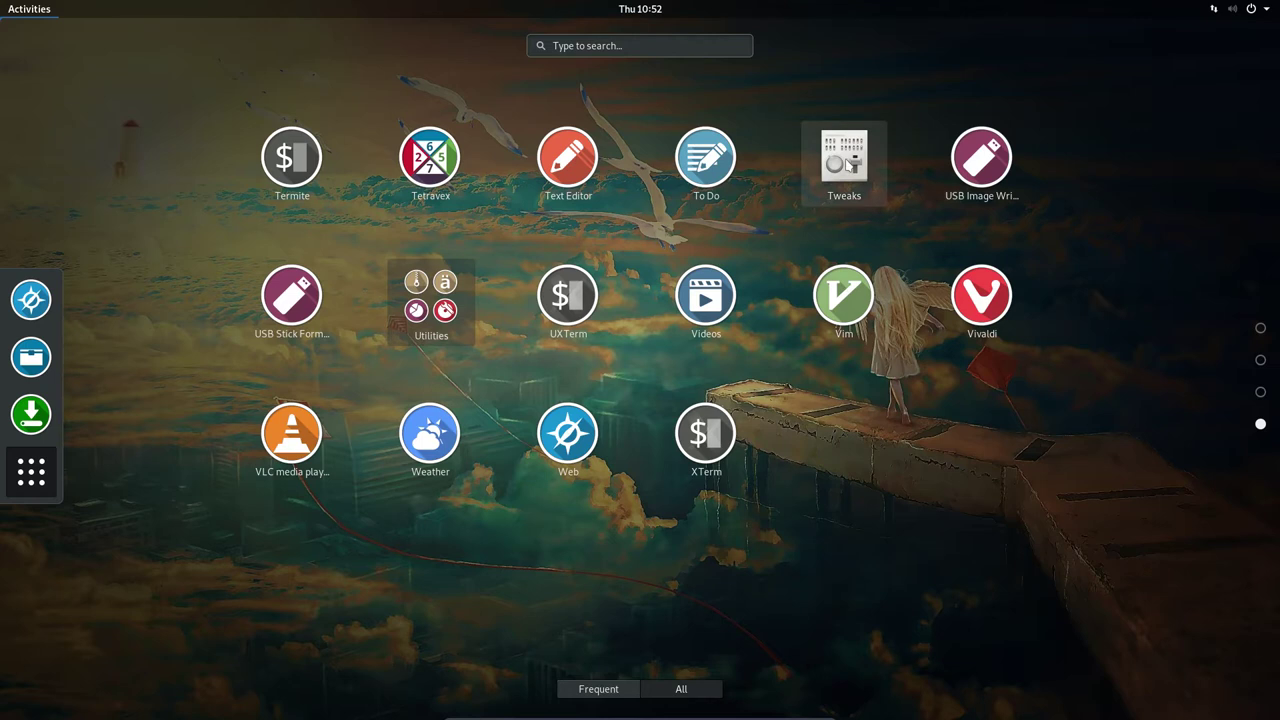
left_click(957, 478)
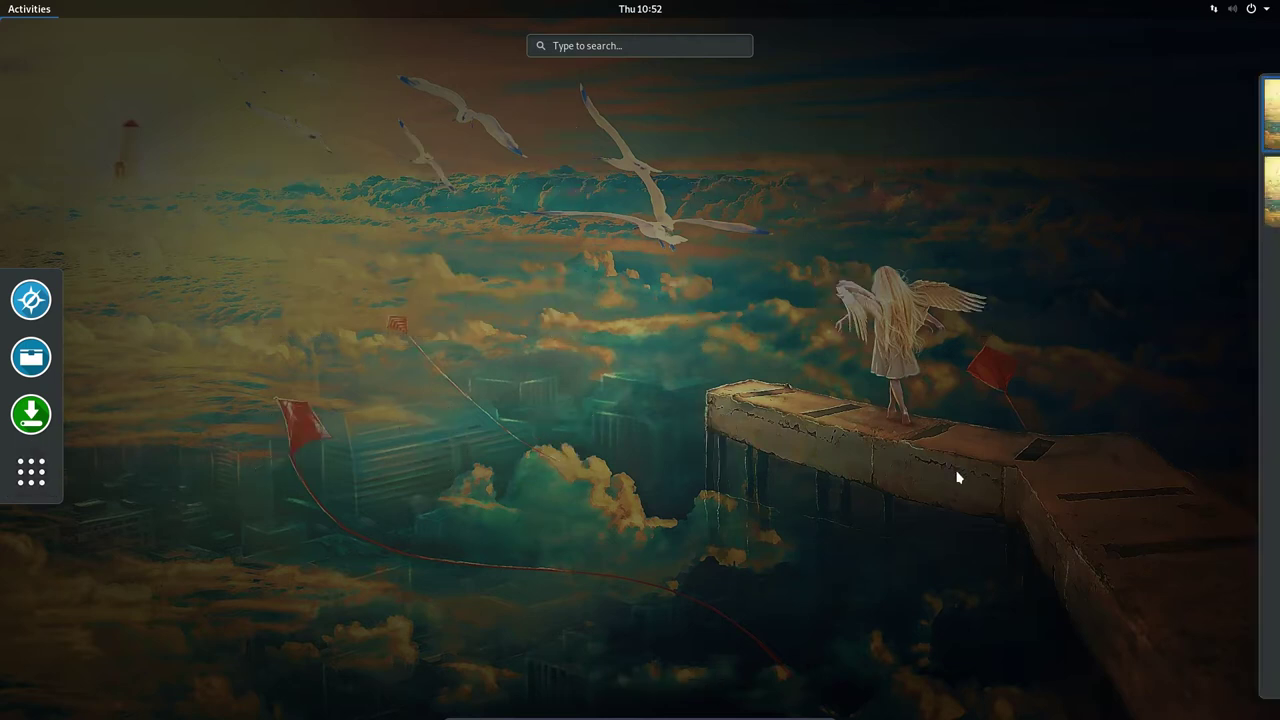
left_click(957, 478)
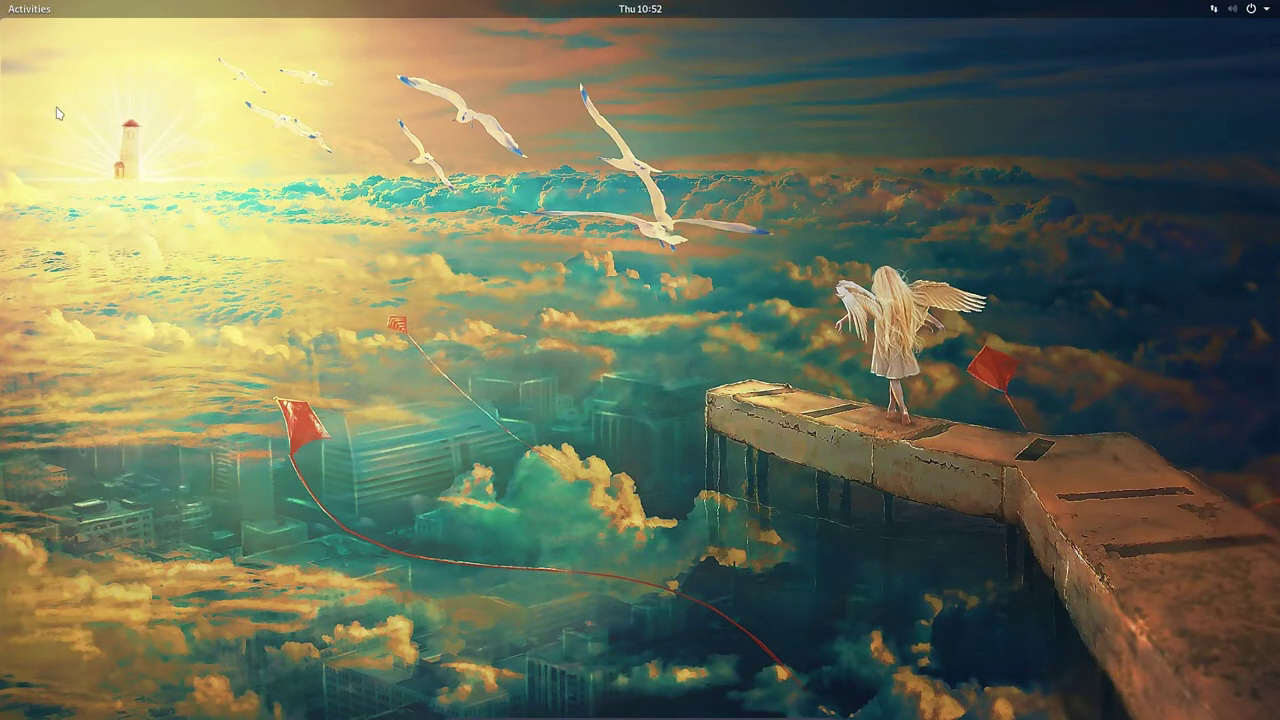
Open Files, select the scripts in the arco-gnome folder, then close Files
left_click(33, 14)
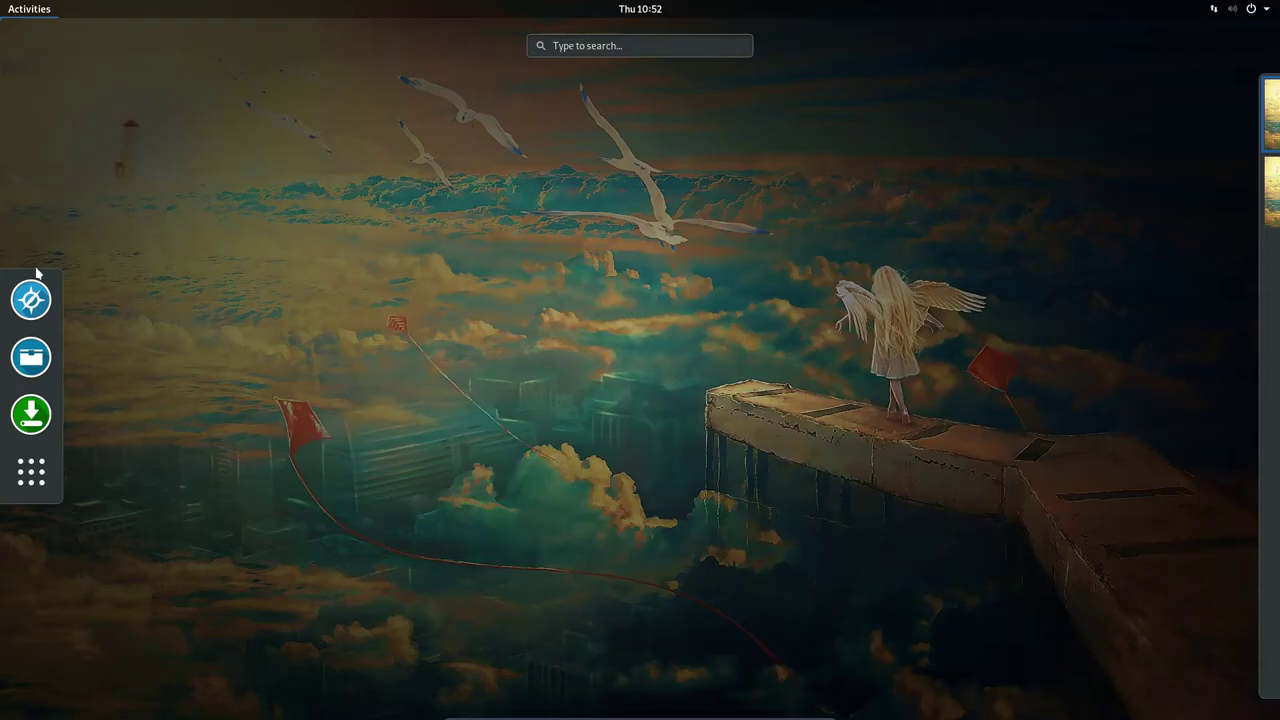
left_click(29, 354)
double_click(205, 172)
left_click(263, 185)
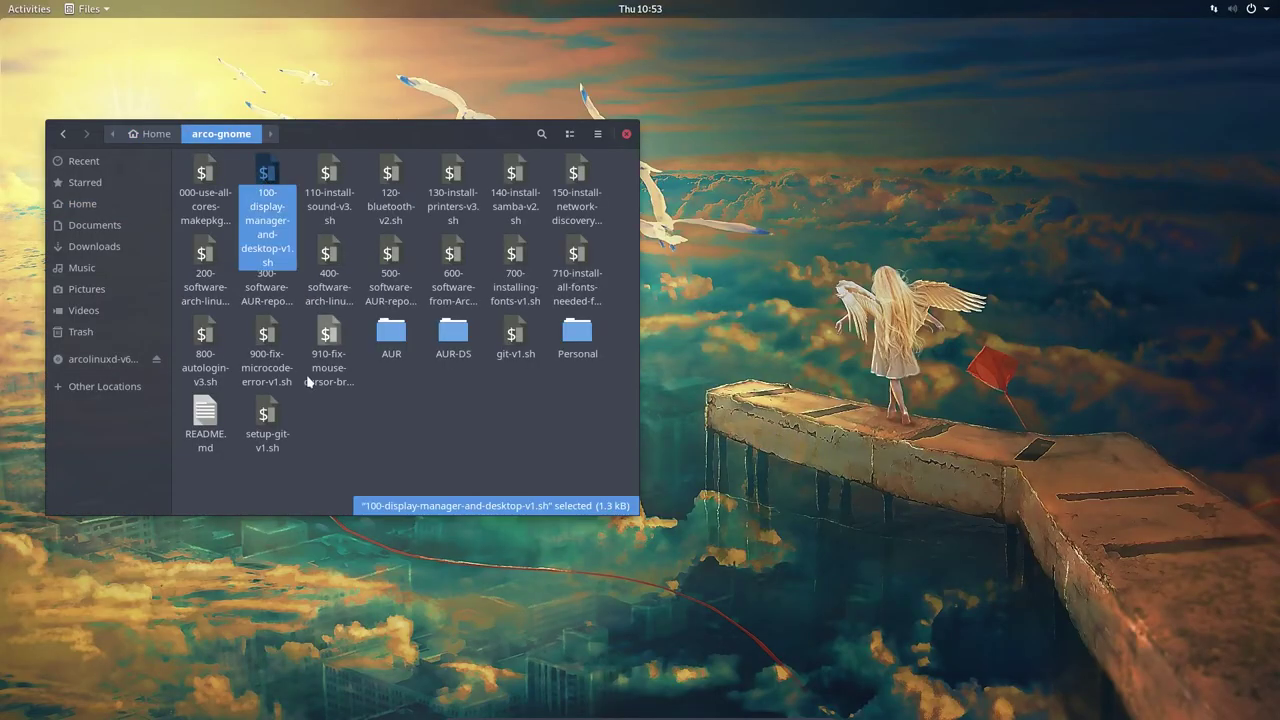
left_click(239, 474)
left_click_drag(239, 474, 725, 178)
left_click(626, 134)
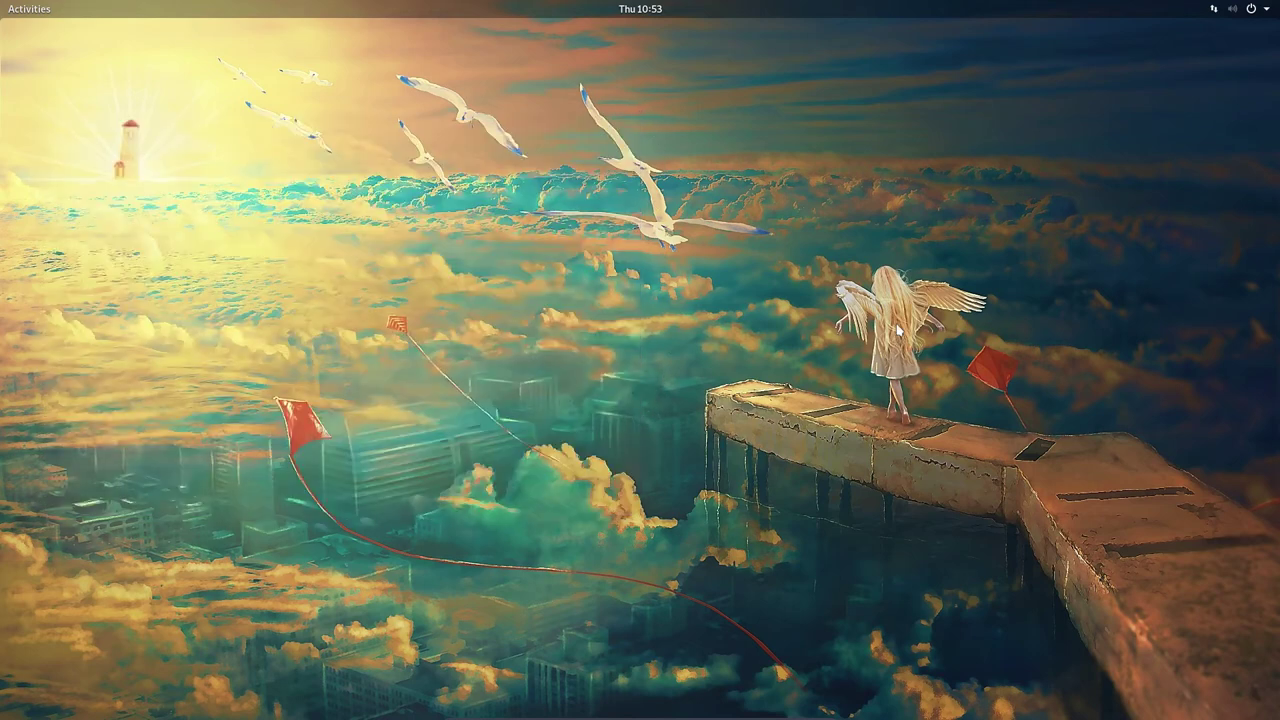